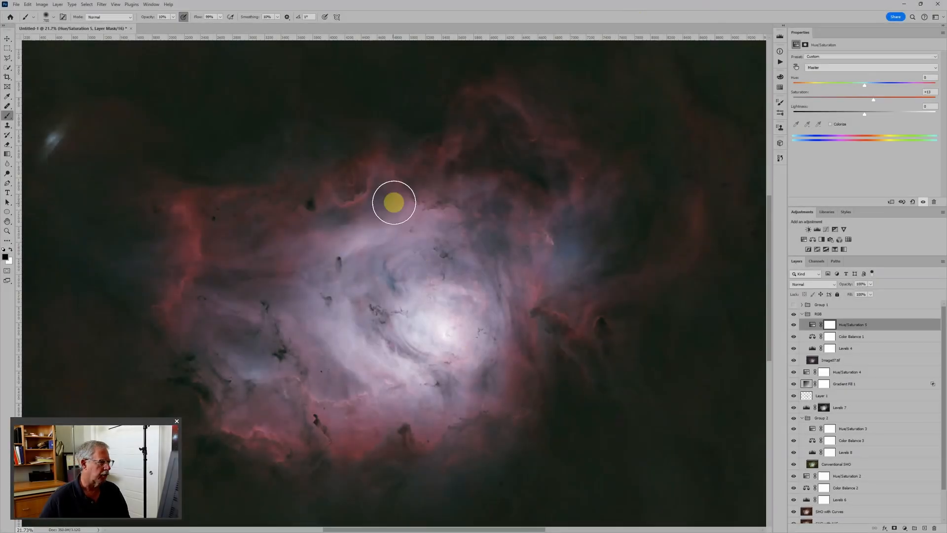
Collapse and hide the RGB group to view the narrowband version of the nebula.
{"action": "left_click", "coordinate": [801, 315]}
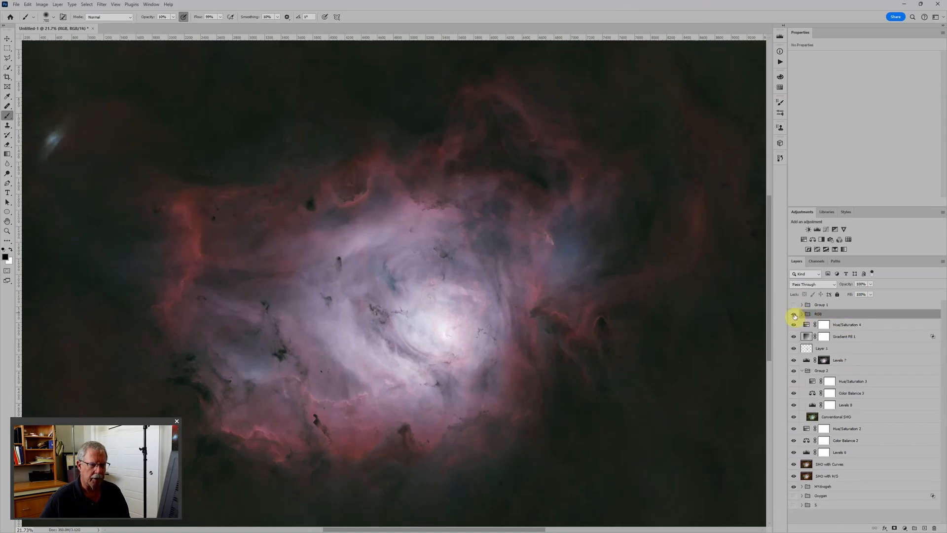
{"action": "left_click", "coordinate": [794, 314]}
{"action": "scroll", "coordinate": [562, 285], "scroll_direction": "down", "scroll_amount": 1}
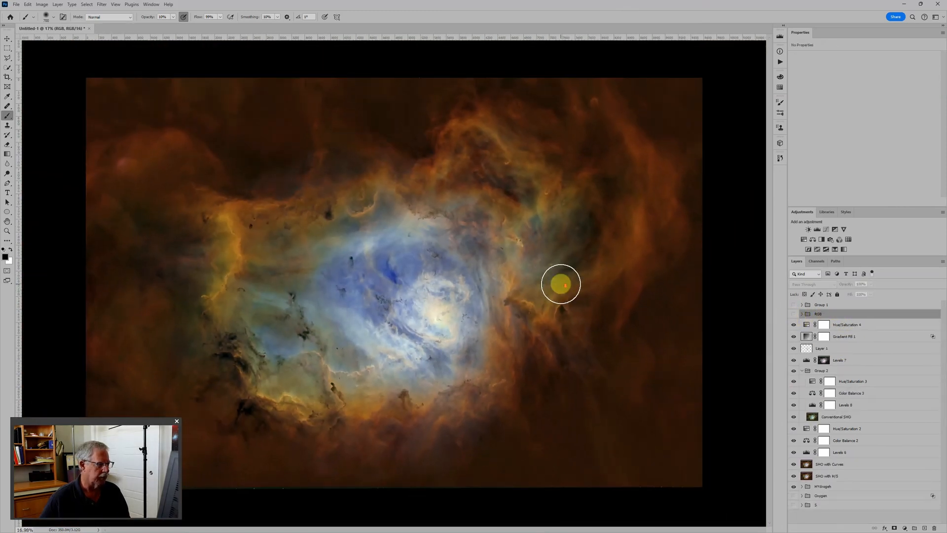
{"action": "scroll", "coordinate": [562, 285], "scroll_direction": "up", "scroll_amount": 1}
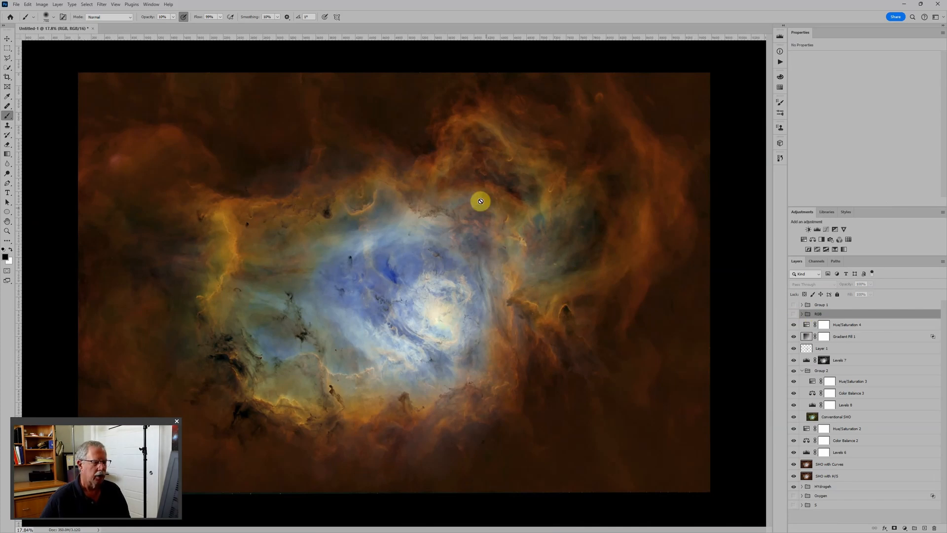
Load the four masterLight TIFs at the head of the Lagoon M8 folder plus Image07 and Image07_clone_stars into one layer stack.
{"action": "left_click", "coordinate": [16, 5]}
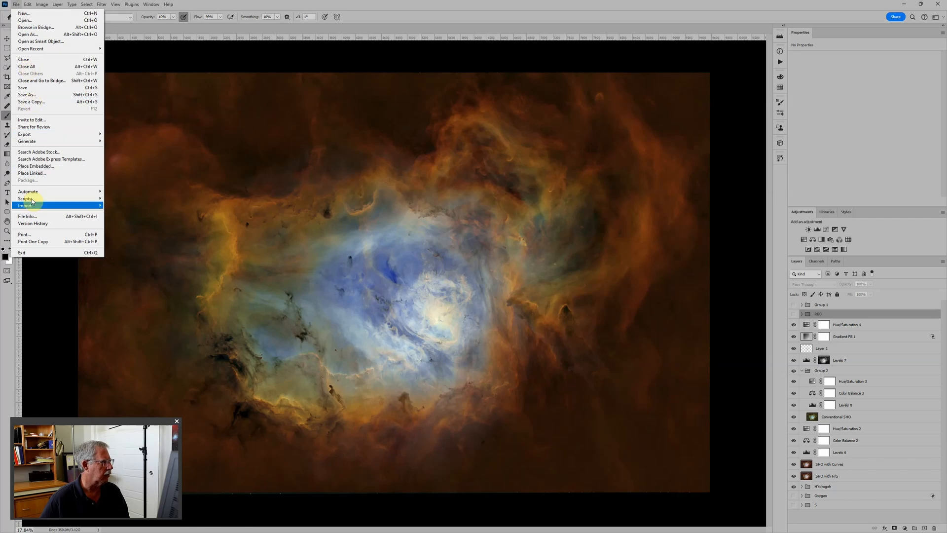
{"action": "mouse_move", "coordinate": [33, 201]}
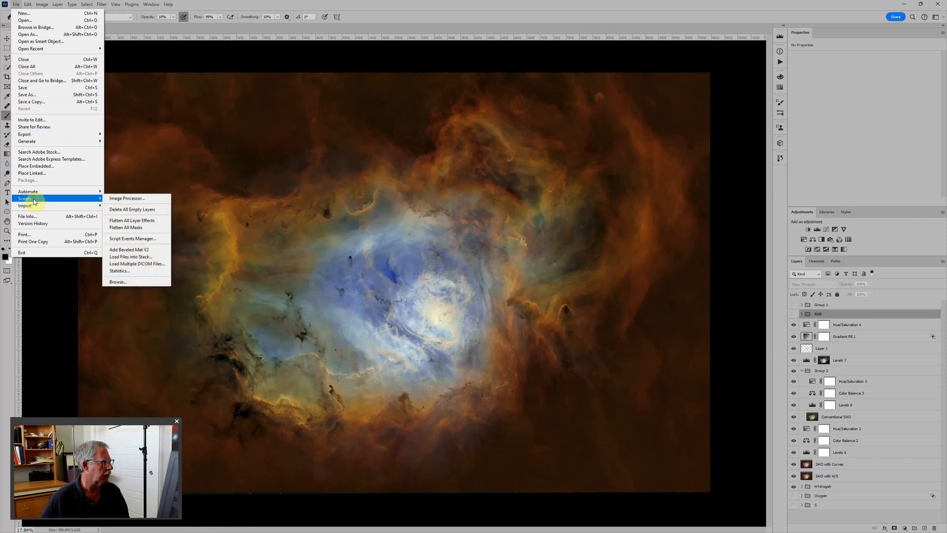
{"action": "left_click", "coordinate": [149, 257]}
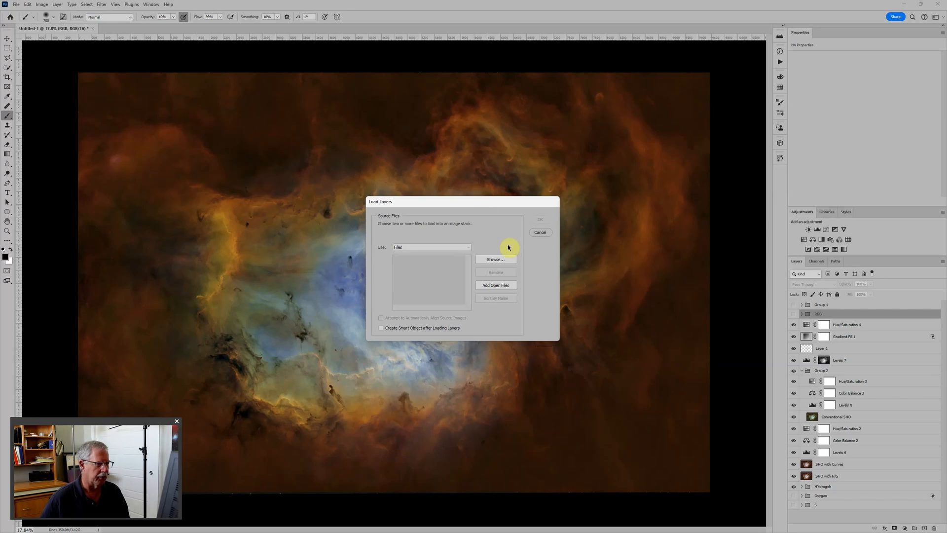
{"action": "left_click", "coordinate": [498, 260]}
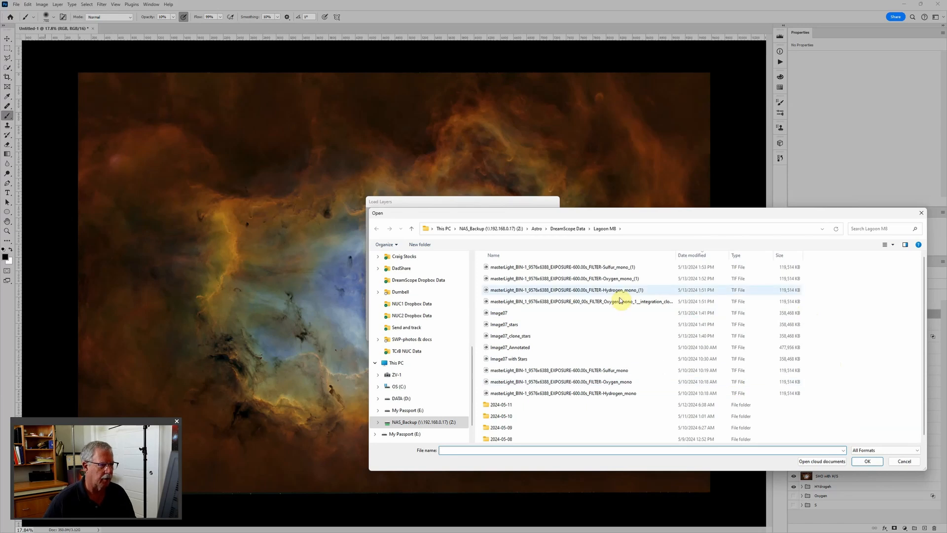
{"action": "left_click", "coordinate": [615, 269]}
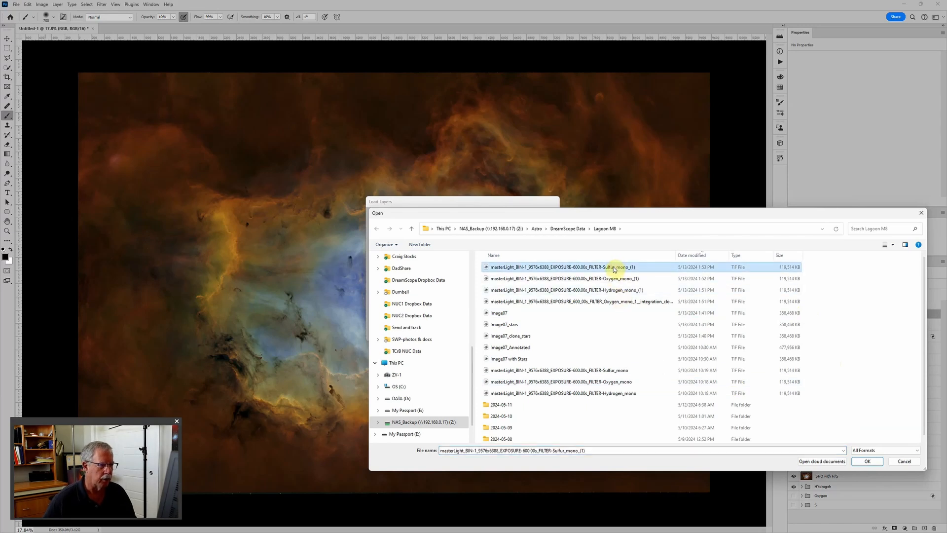
{"action": "left_click", "coordinate": [566, 303], "text": "shift"}
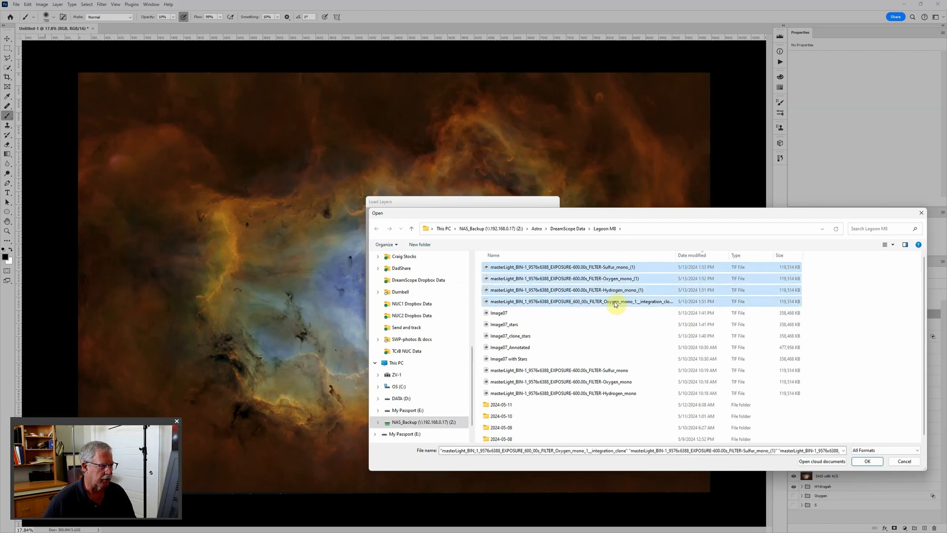
{"action": "left_click", "coordinate": [508, 315], "text": "ctrl"}
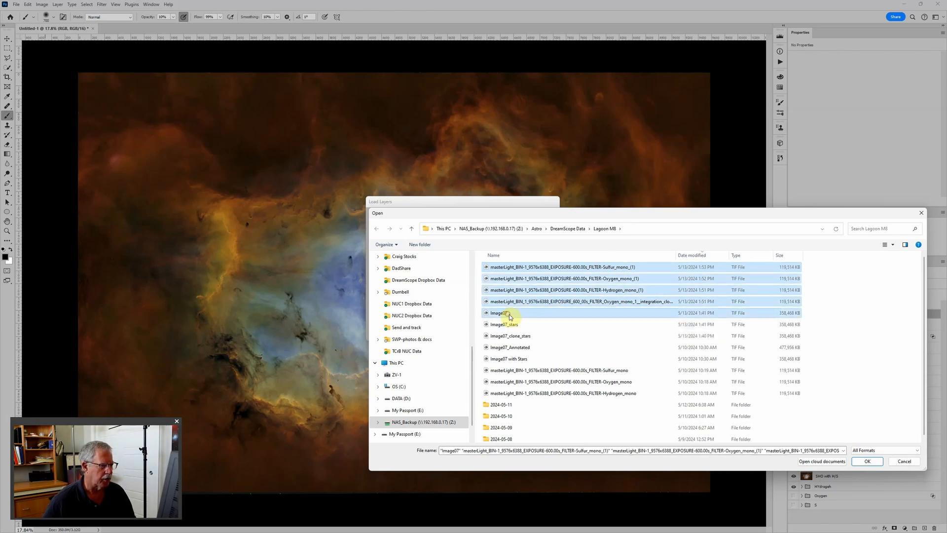
{"action": "left_click", "coordinate": [517, 340], "text": "ctrl"}
{"action": "left_click", "coordinate": [866, 461]}
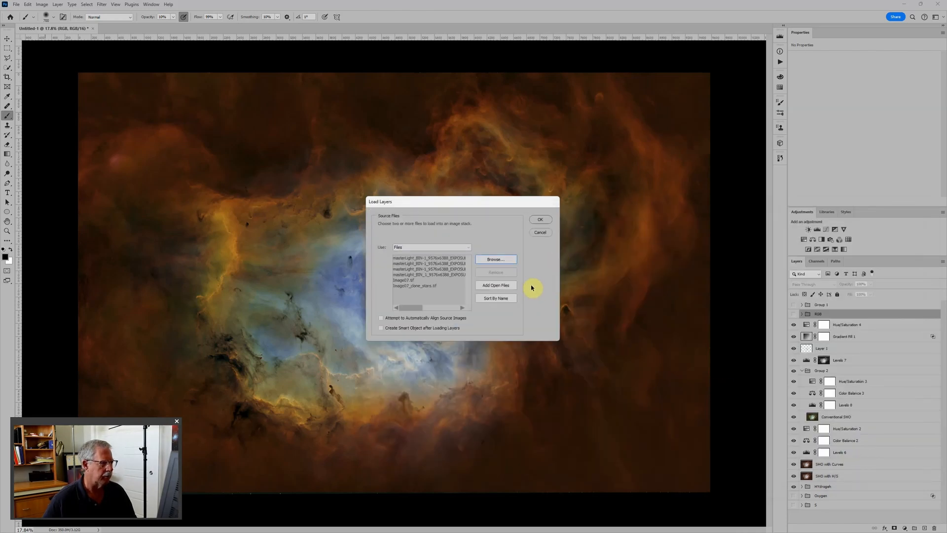
{"action": "left_click", "coordinate": [541, 220]}
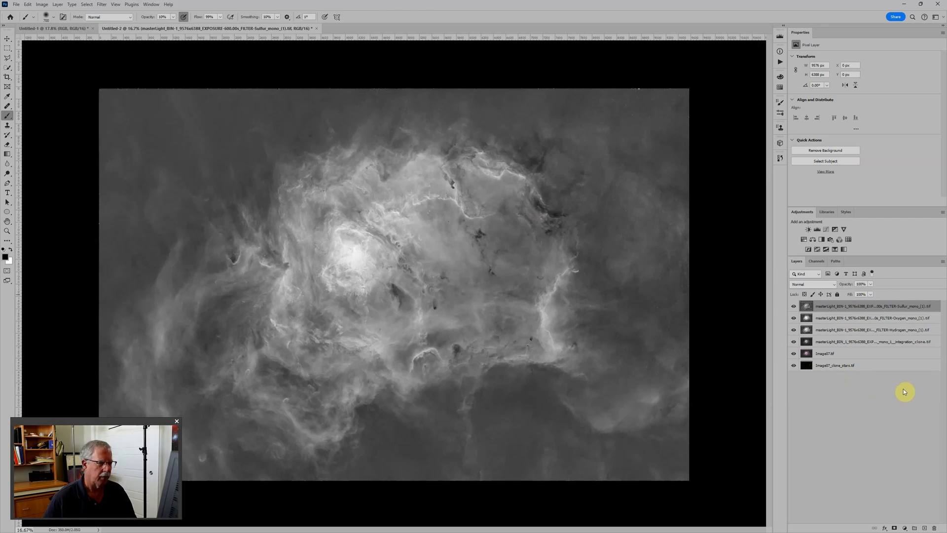
Move the Image07_clone_stars layer to the top of the layer stack and place it in its own group.
{"action": "left_click", "coordinate": [844, 369]}
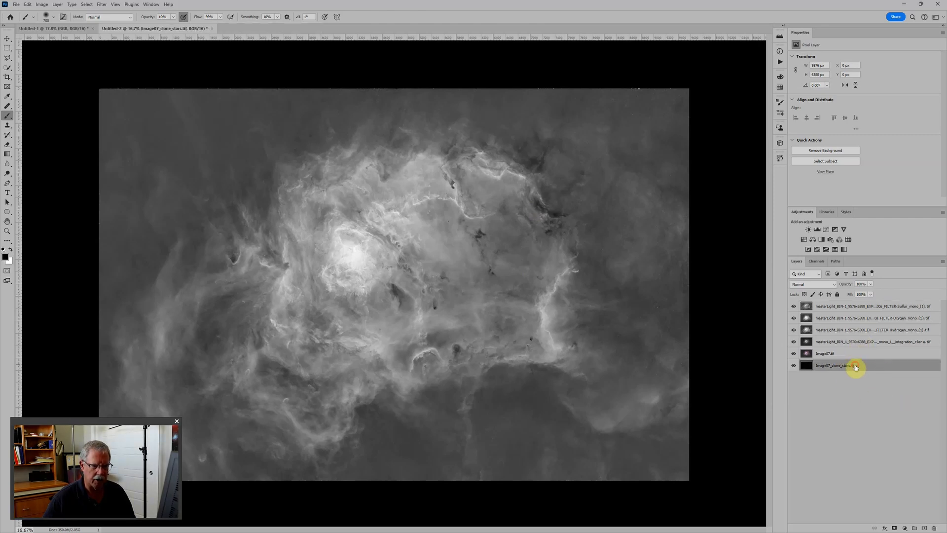
{"action": "left_click_drag", "start_coordinate": [855, 367], "coordinate": [853, 304]}
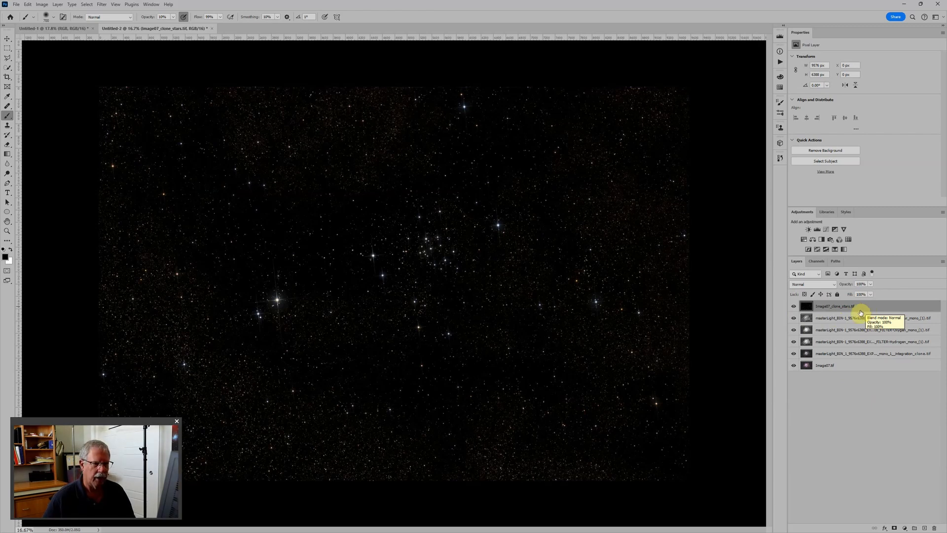
{"action": "key", "text": "ctrl+g"}
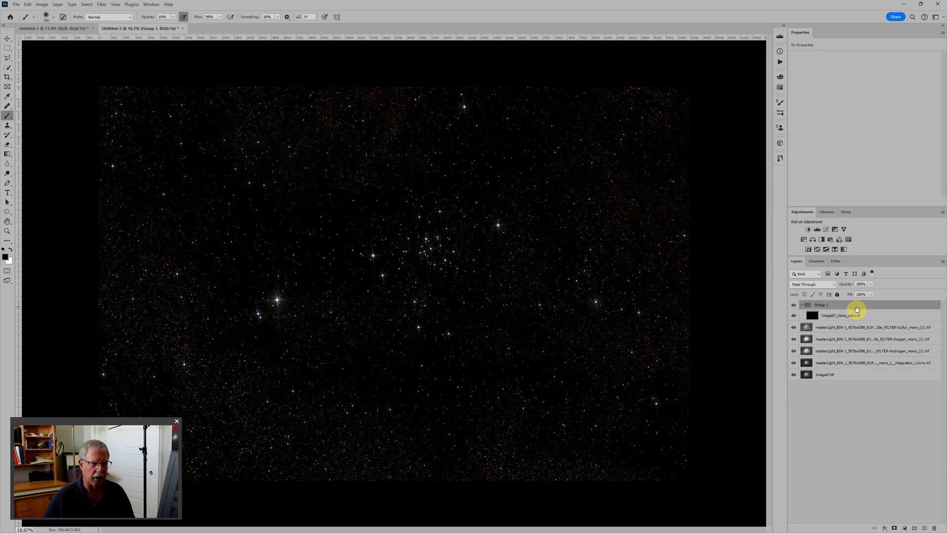
Name the new star layer group Stars, and collapse and hide it.
{"action": "double_click", "coordinate": [824, 305]}
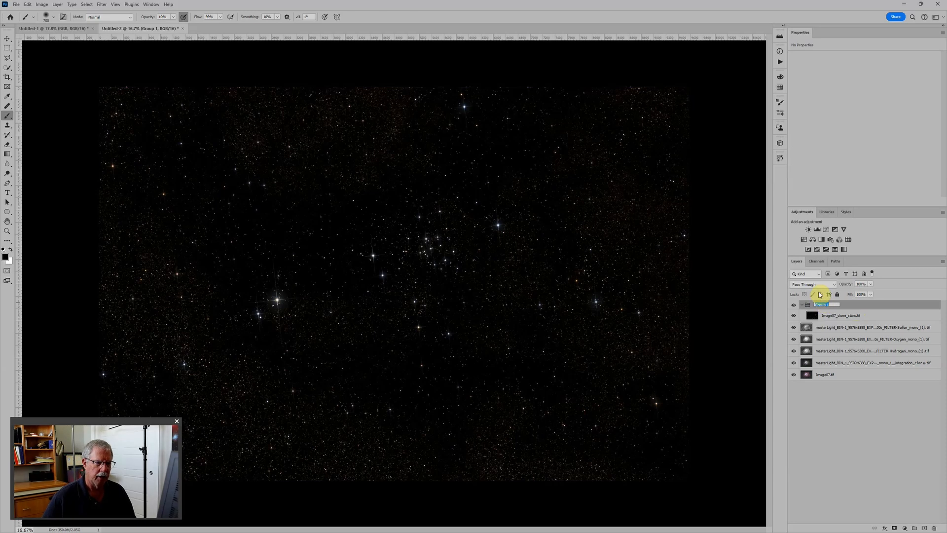
{"action": "type", "text": "Stars"}
{"action": "key", "text": "Return"}
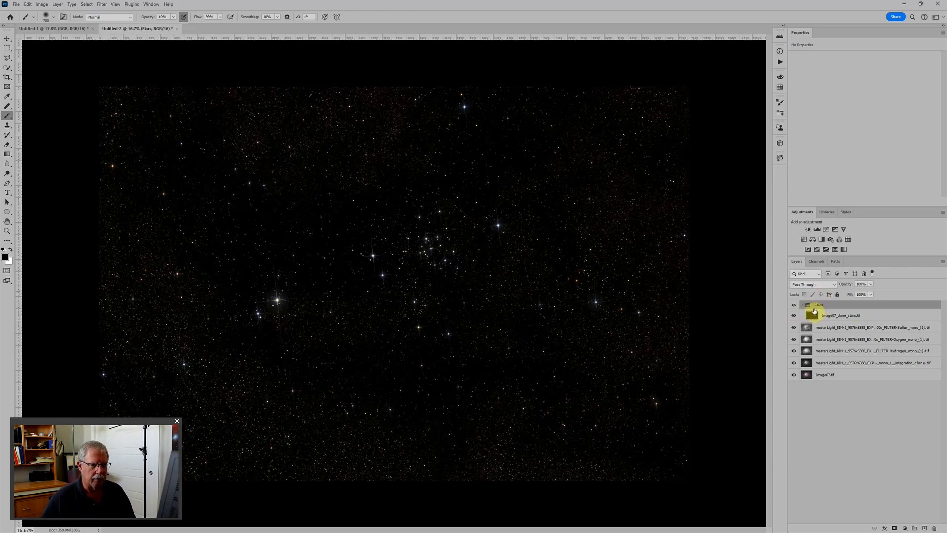
{"action": "left_click", "coordinate": [802, 306]}
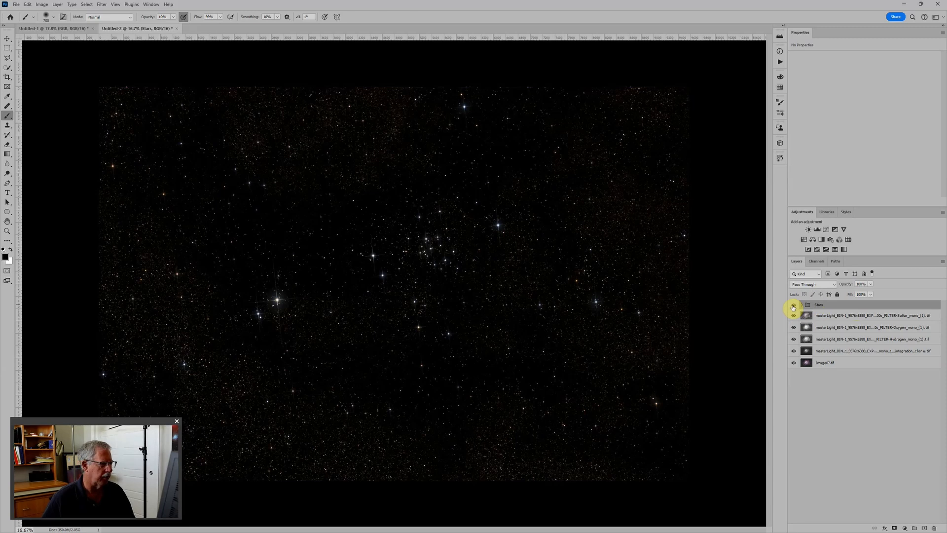
{"action": "left_click", "coordinate": [793, 305]}
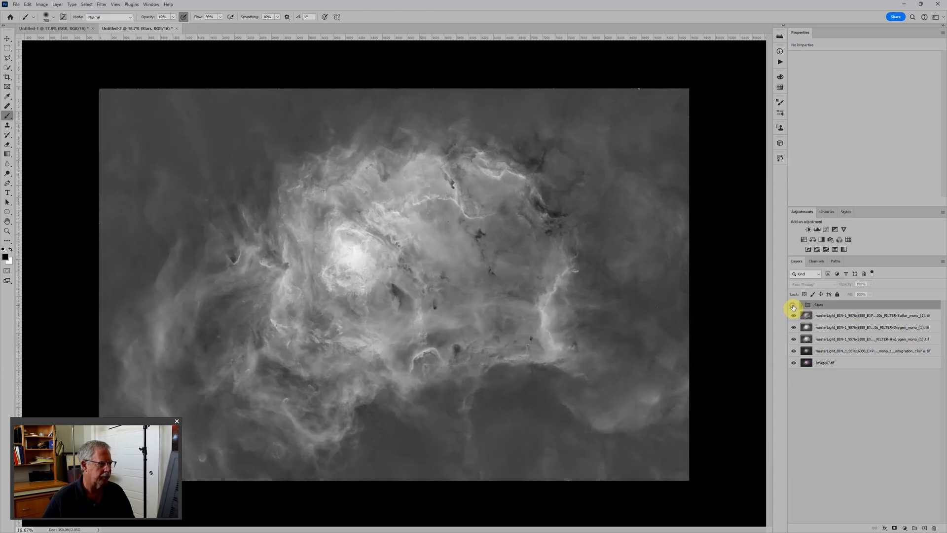
Place the Sulfur mono layer in a new group named Sulfur.
{"action": "left_click", "coordinate": [859, 315]}
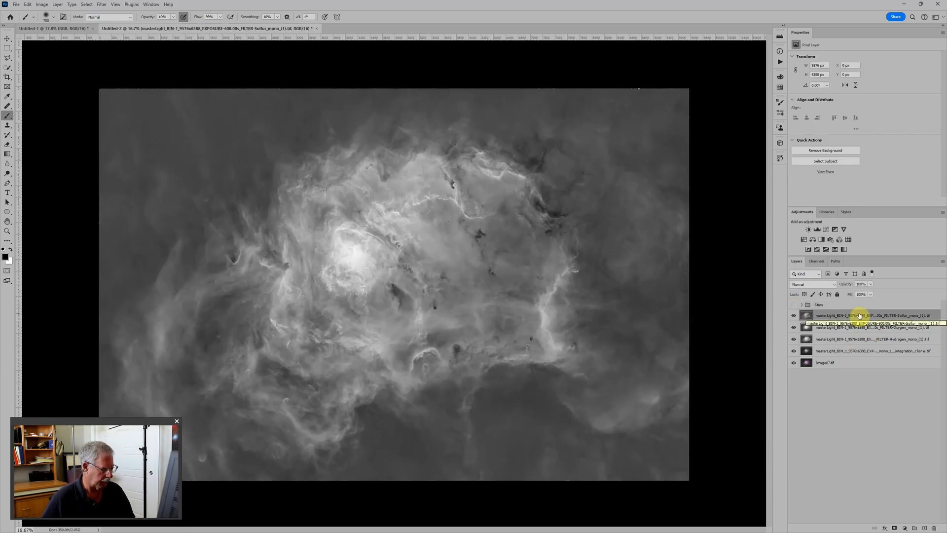
{"action": "key", "text": "ctrl+g"}
{"action": "double_click", "coordinate": [825, 314]}
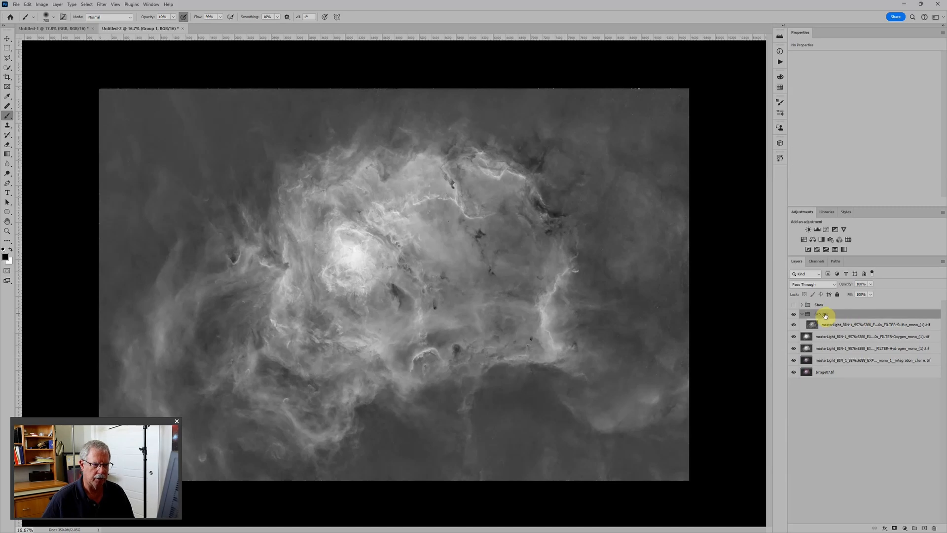
{"action": "type", "text": "Sulfur"}
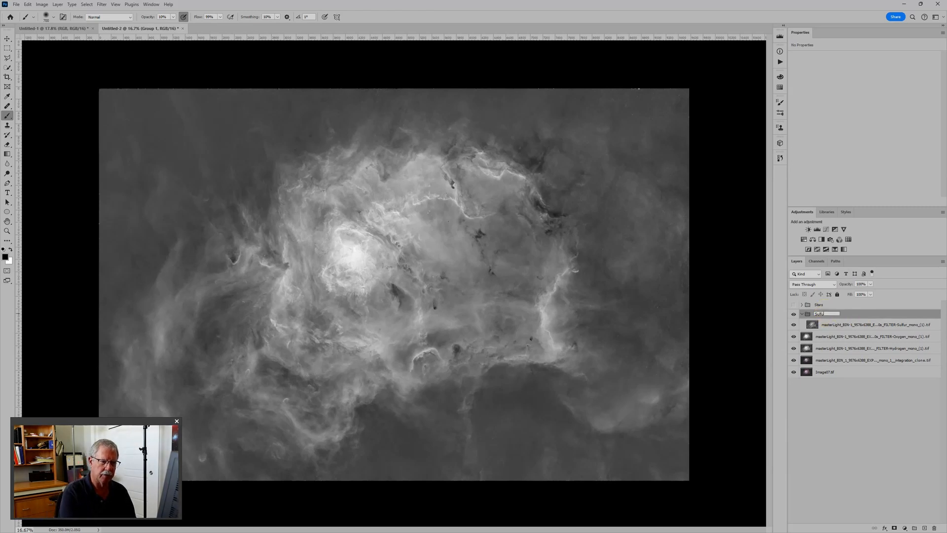
{"action": "key", "text": "Return"}
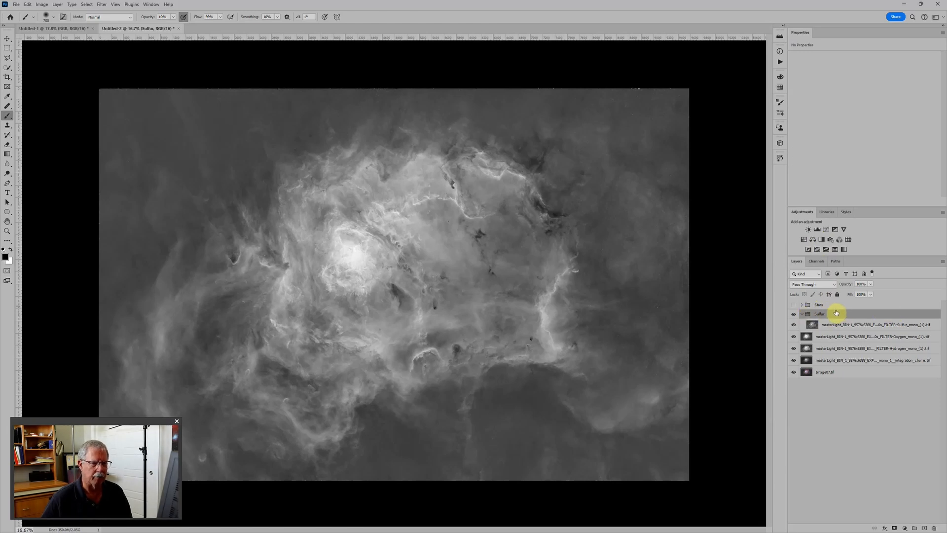
Add a Levels adjustment in the Sulfur group with black point 32 and midtone 0.82, and collapse and hide the group.
{"action": "left_click", "coordinate": [817, 229]}
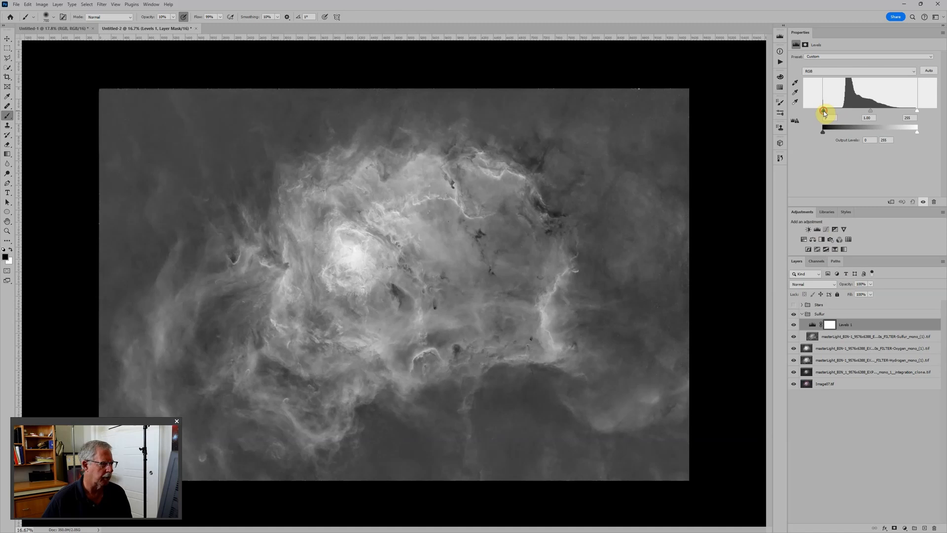
{"action": "left_click_drag", "start_coordinate": [824, 110], "coordinate": [882, 110]}
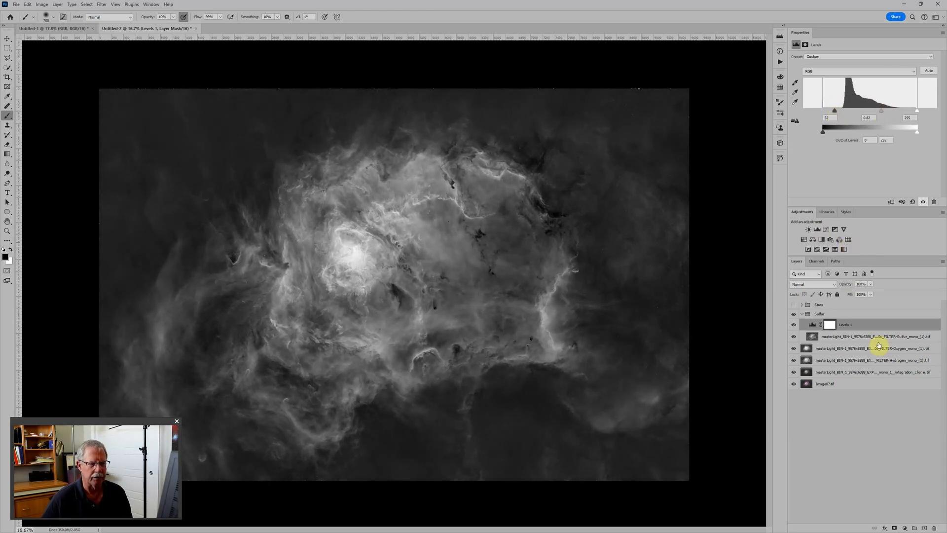
{"action": "left_click", "coordinate": [802, 314]}
{"action": "left_click", "coordinate": [794, 313]}
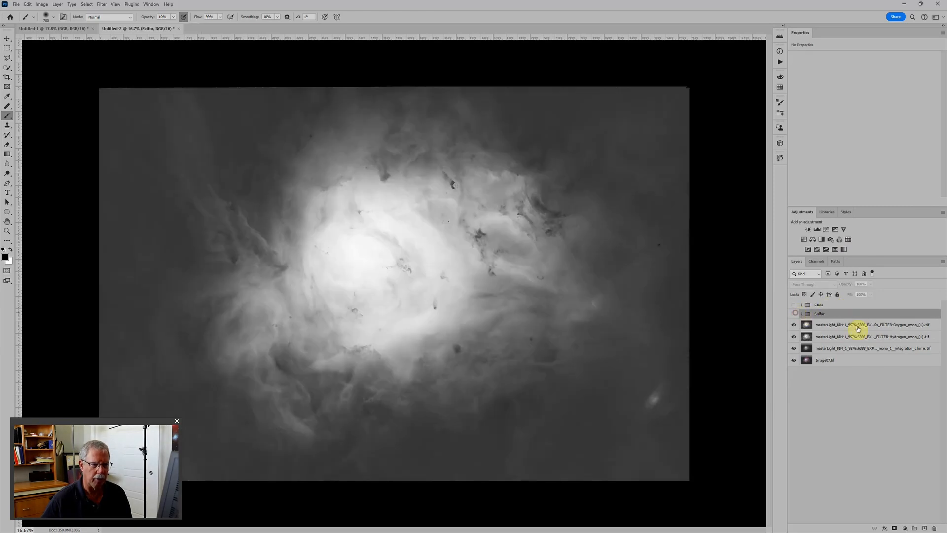
Place the Oxygen mono (1) layer in a new group named Oxygen.
{"action": "left_click", "coordinate": [860, 324]}
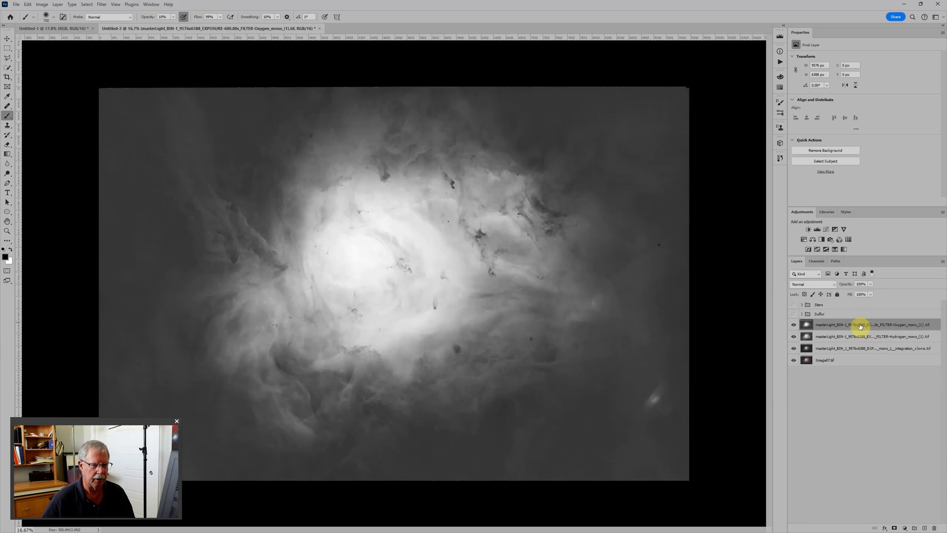
{"action": "key", "text": "ctrl+g"}
{"action": "double_click", "coordinate": [823, 323]}
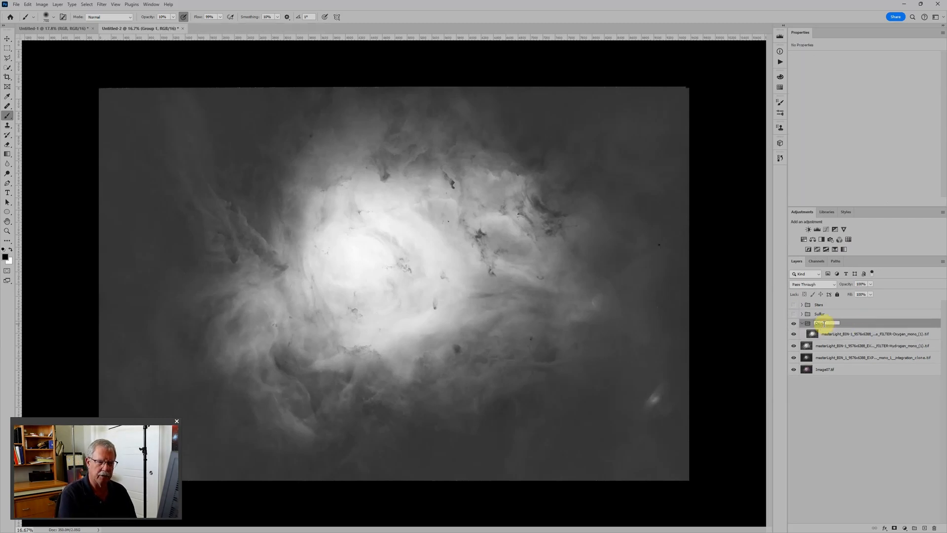
{"action": "type", "text": "Oxygen"}
{"action": "key", "text": "Return"}
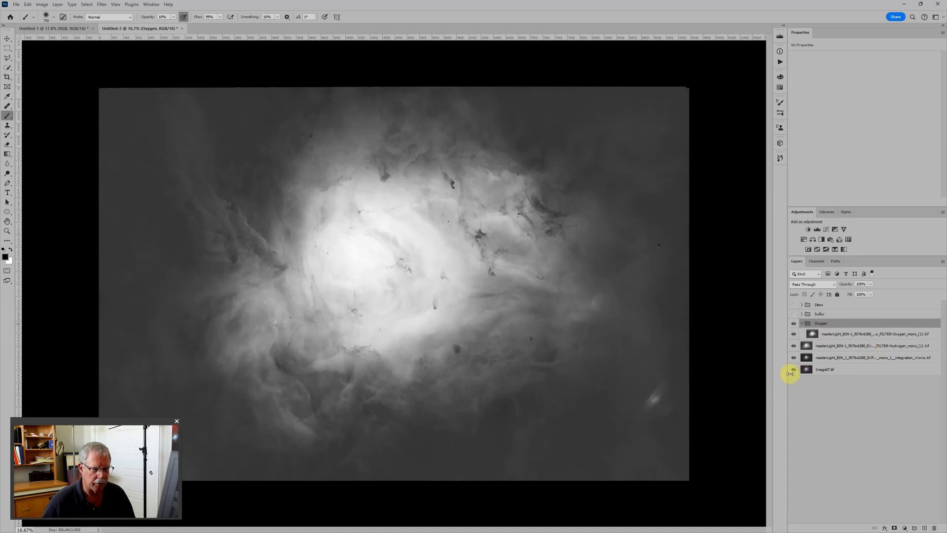
Move the Oxygen integration_clone layer into the Oxygen group, above the Oxygen mono (1) layer.
{"action": "left_click_drag", "start_coordinate": [786, 372], "coordinate": [775, 374]}
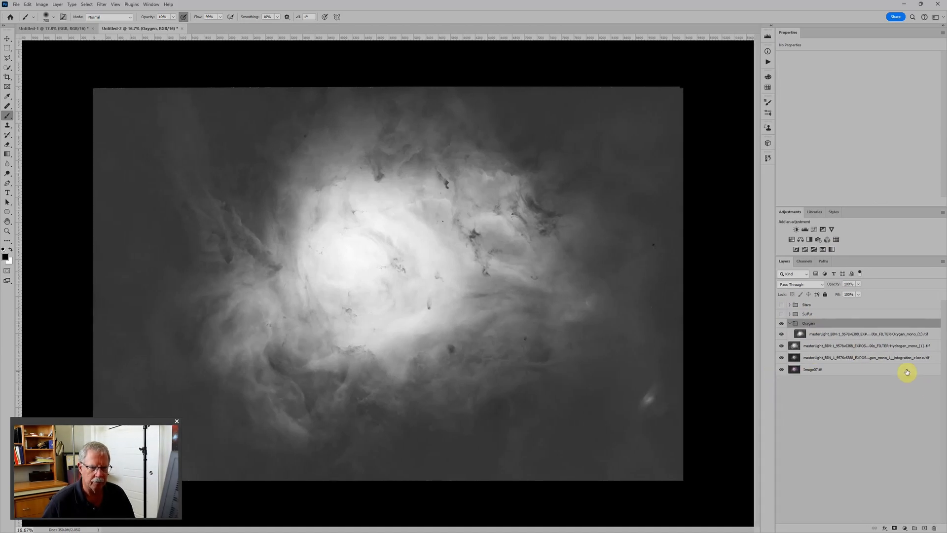
{"action": "left_click", "coordinate": [894, 357]}
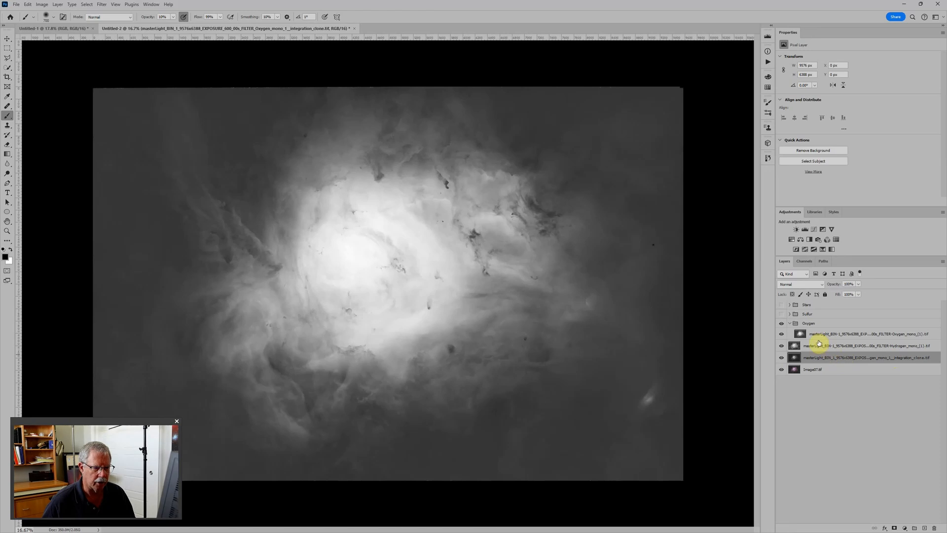
{"action": "left_click_drag", "start_coordinate": [840, 335], "coordinate": [841, 329]}
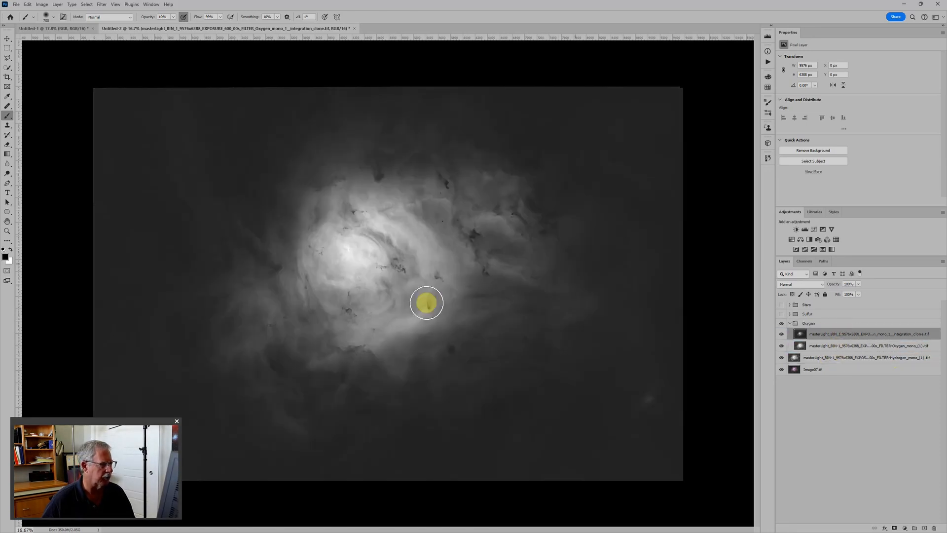
Add a Levels adjustment above the Oxygen integration_clone layer with black point 15 and midtone 1.09.
{"action": "scroll", "coordinate": [400, 241], "scroll_direction": "down", "scroll_amount": 1}
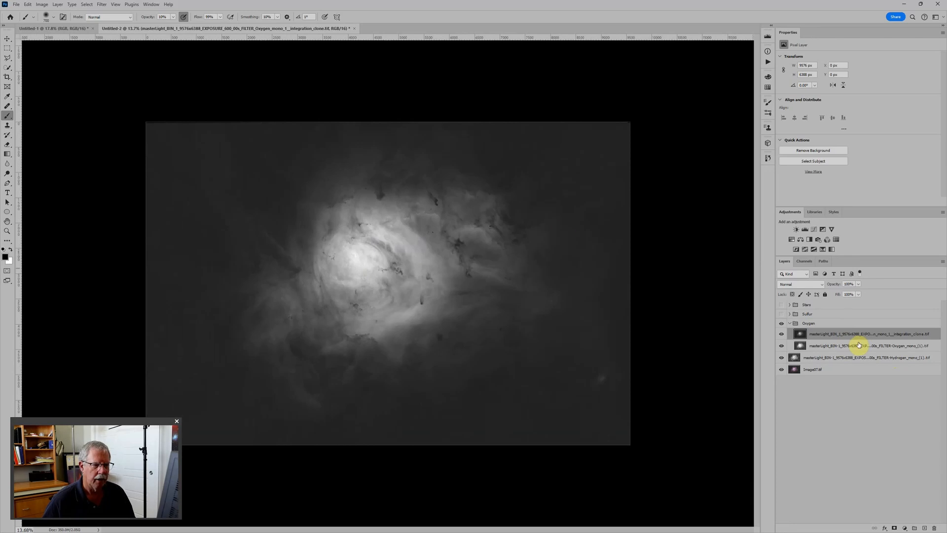
{"action": "left_click", "coordinate": [805, 230]}
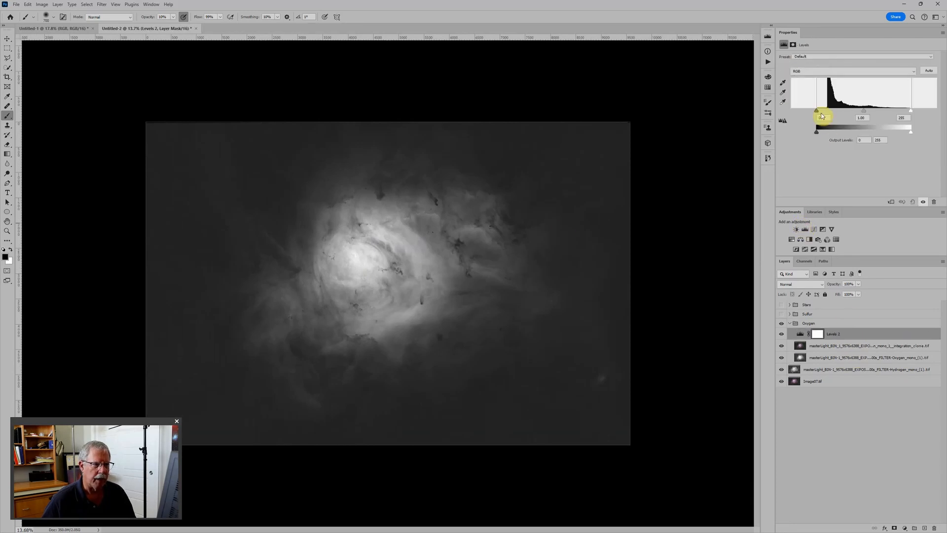
{"action": "left_click_drag", "start_coordinate": [816, 112], "coordinate": [820, 112]}
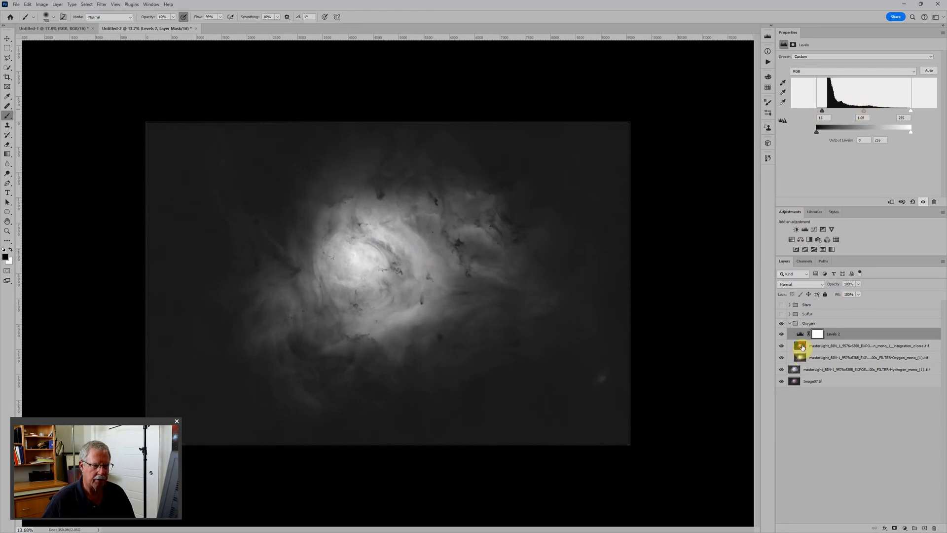
Hide the Oxygen integration_clone layer, move the Levels adjustment directly beneath it, and set the Levels black point to 30.
{"action": "left_click", "coordinate": [799, 347]}
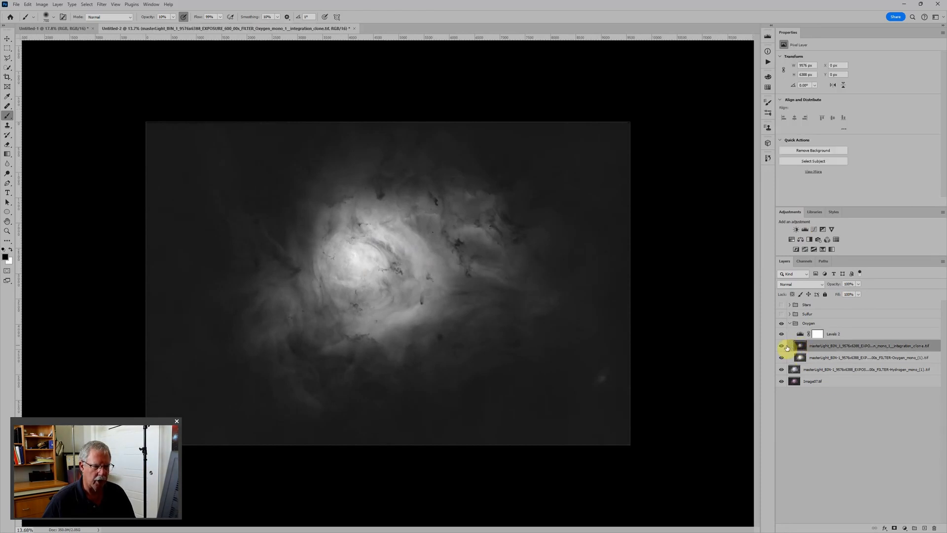
{"action": "left_click", "coordinate": [782, 346]}
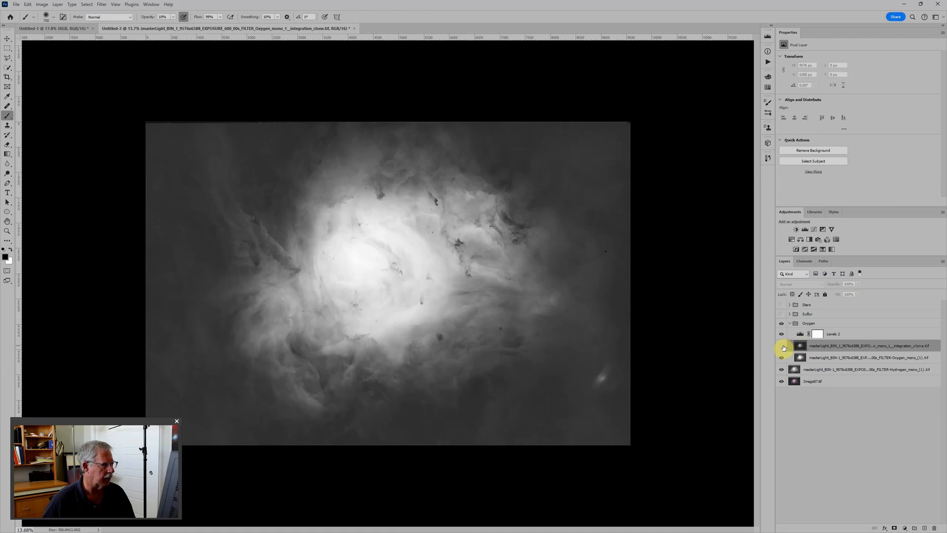
{"action": "left_click_drag", "start_coordinate": [799, 334], "coordinate": [800, 351]}
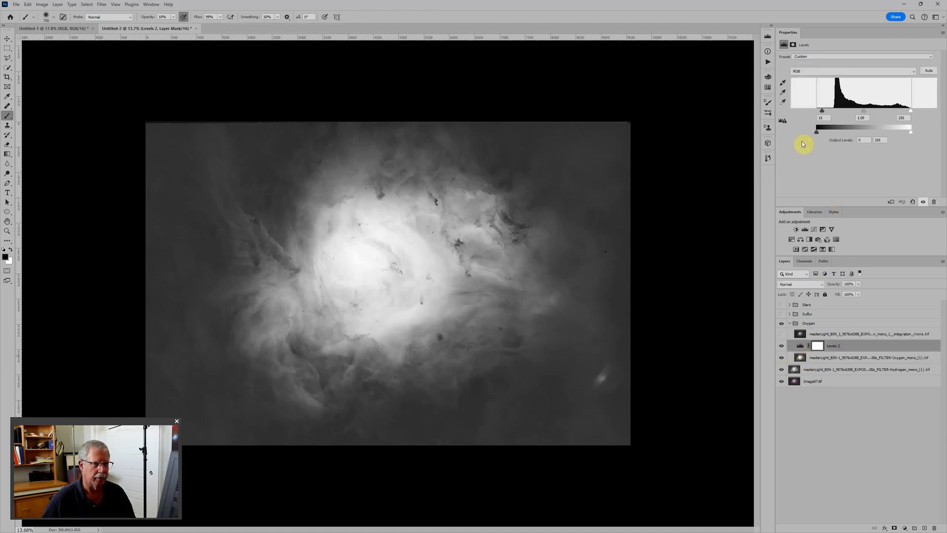
{"action": "left_click_drag", "start_coordinate": [824, 115], "coordinate": [826, 112]}
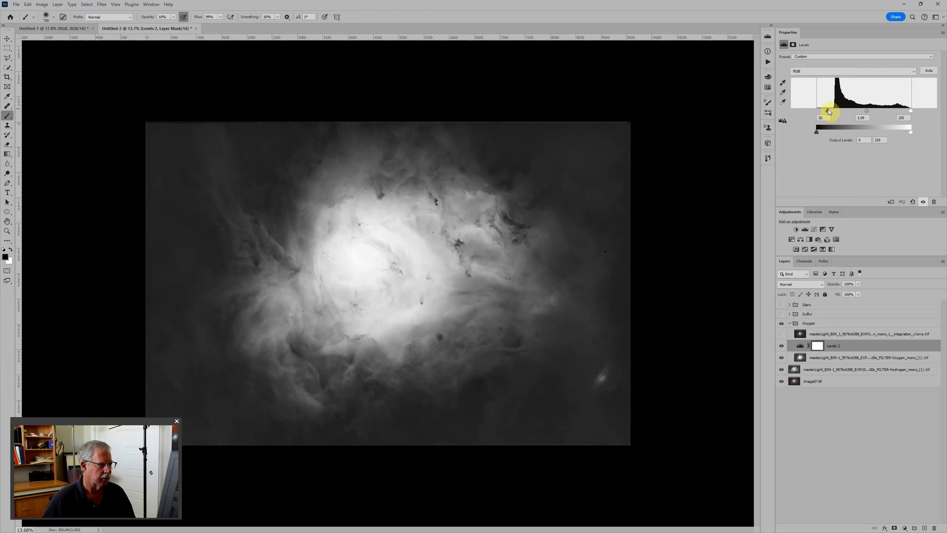
{"action": "left_click_drag", "start_coordinate": [827, 108], "coordinate": [828, 110]}
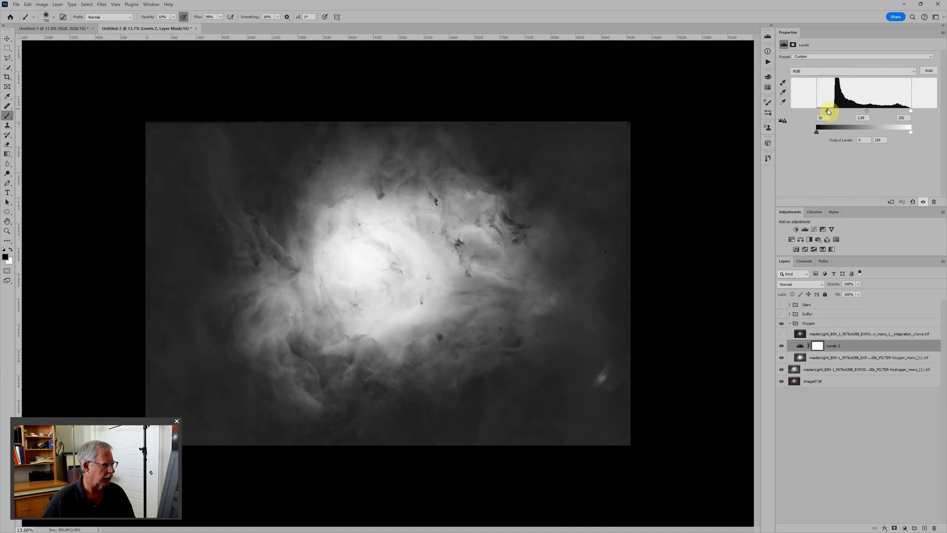
Show the Oxygen integration_clone layer again, set its blend mode to Darken, and add a white layer mask to it.
{"action": "left_click", "coordinate": [782, 336]}
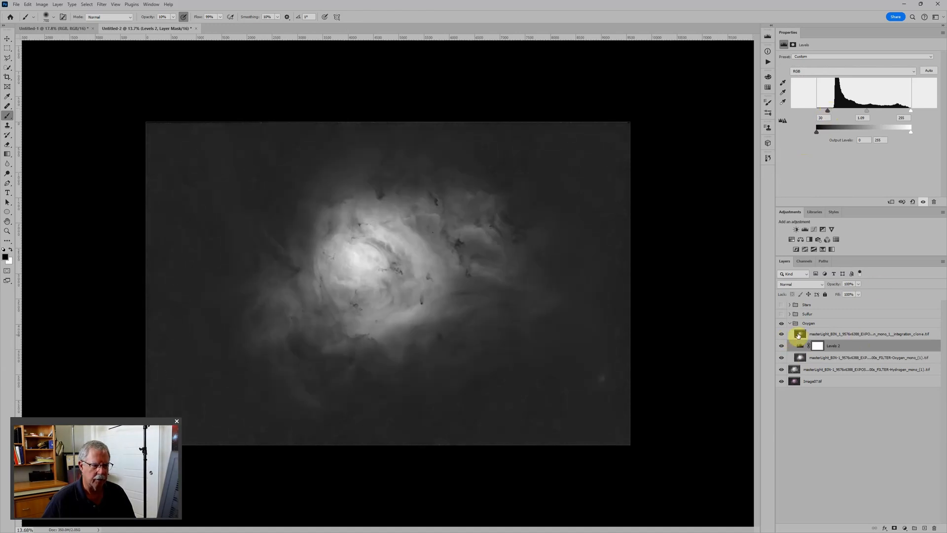
{"action": "left_click", "coordinate": [864, 333]}
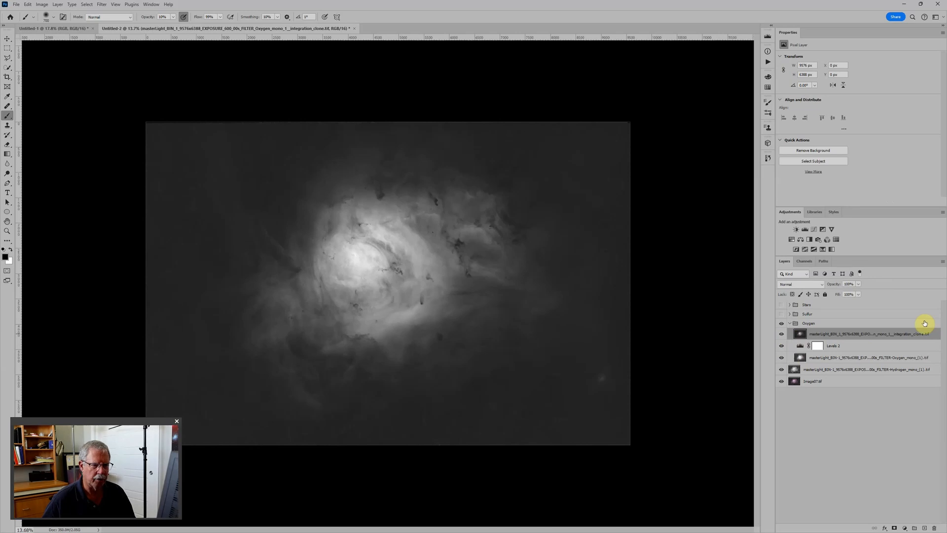
{"action": "left_click", "coordinate": [812, 284]}
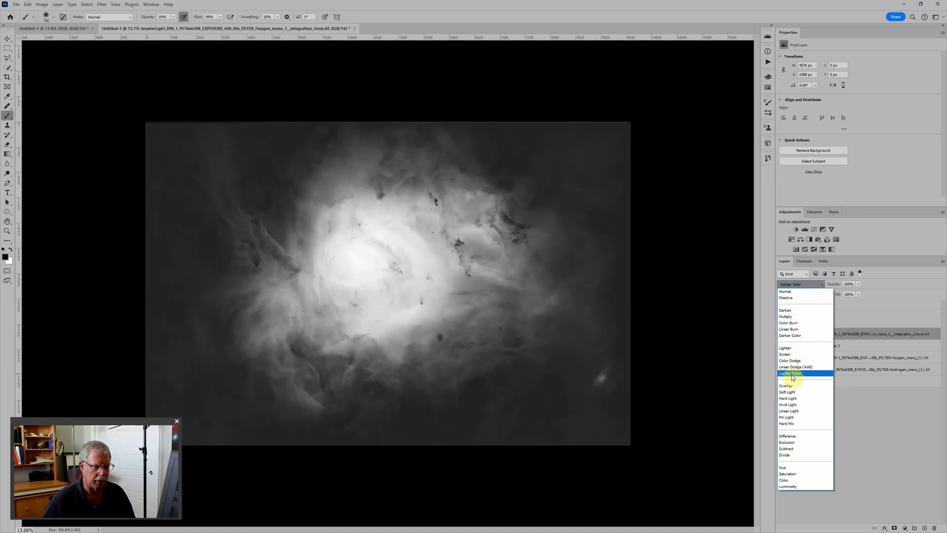
{"action": "left_click", "coordinate": [798, 310]}
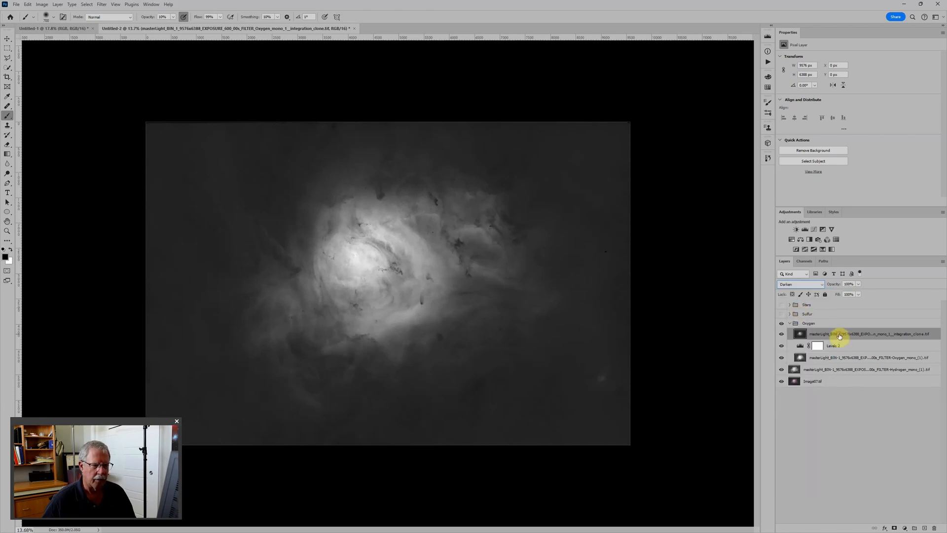
{"action": "left_click", "coordinate": [894, 528]}
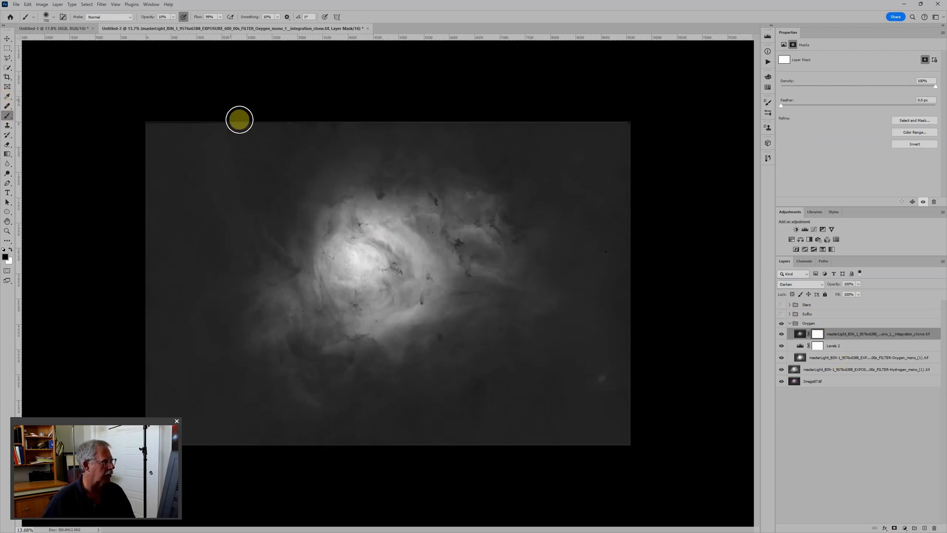
Set the brush to 100% opacity and 100% flow, and enlarge it to roughly cover the nebula's bright core.
{"action": "left_click_drag", "start_coordinate": [146, 18], "coordinate": [279, 23]}
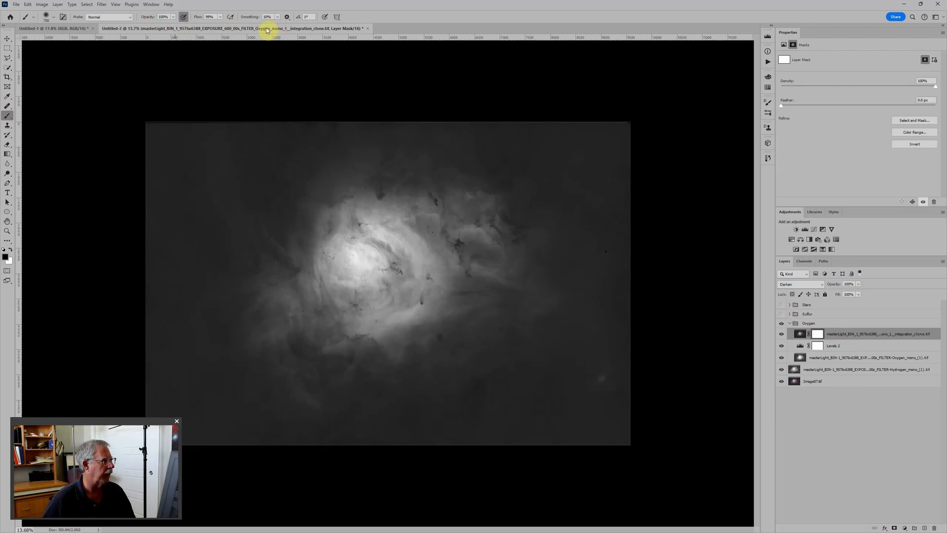
{"action": "left_click_drag", "start_coordinate": [193, 17], "coordinate": [264, 36]}
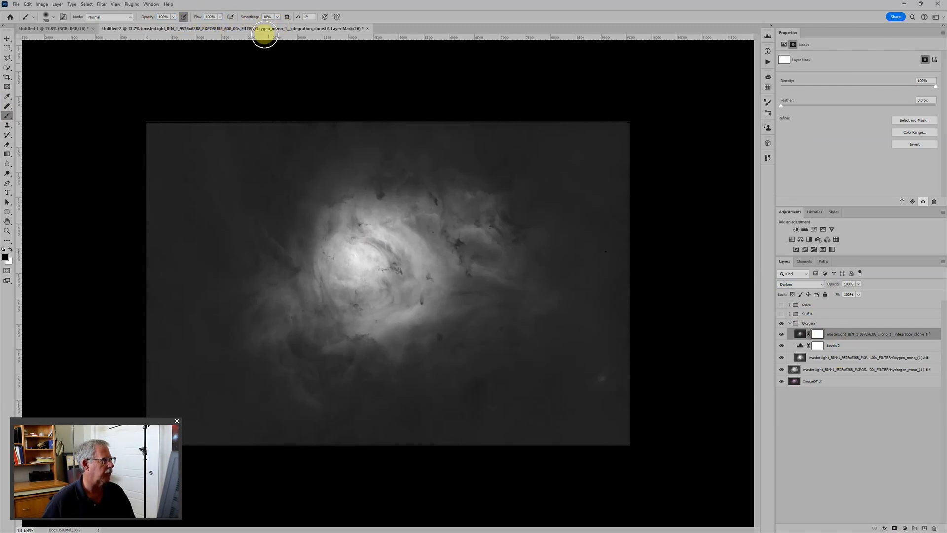
{"action": "key", "text": "bracketright"}
{"action": "key", "text": "bracketright"}
{"action": "key", "text": "bracketright"}
{"action": "key", "text": "bracketright"}
{"action": "key", "text": "bracketright"}
{"action": "key", "text": "bracketright"}
{"action": "key", "text": "bracketright"}
{"action": "key", "text": "bracketright"}
{"action": "key", "text": "bracketright"}
{"action": "key", "text": "bracketright"}
{"action": "key", "text": "bracketright"}
{"action": "key", "text": "bracketright"}
{"action": "key", "text": "bracketright"}
{"action": "key", "text": "bracketright"}
{"action": "key", "text": "bracketright"}
{"action": "key", "text": "bracketright"}
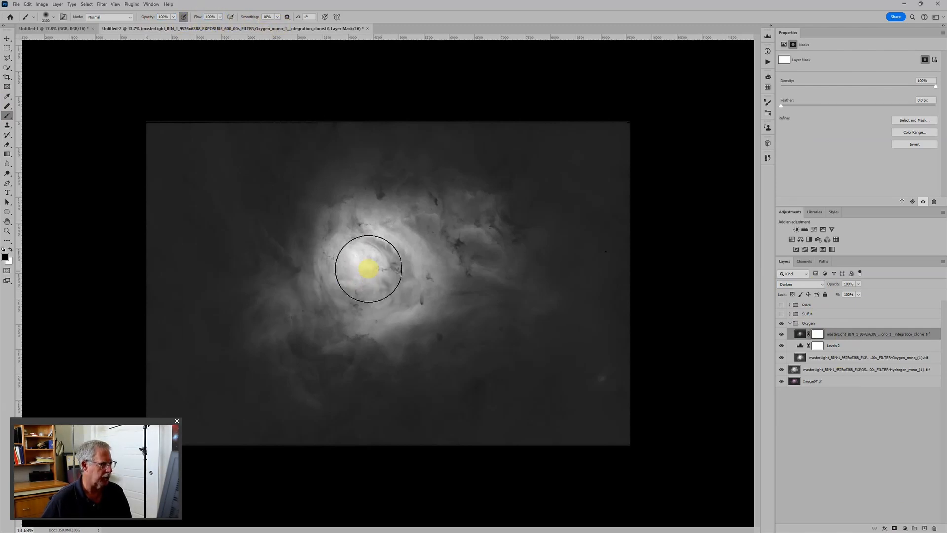
{"action": "key", "text": "bracketright"}
{"action": "key", "text": "bracketright"}
{"action": "key", "text": "bracketright"}
{"action": "key", "text": "bracketright"}
{"action": "key", "text": "bracketright"}
{"action": "key", "text": "bracketright"}
{"action": "key", "text": "bracketright"}
{"action": "key", "text": "bracketright"}
{"action": "key", "text": "bracketright"}
{"action": "key", "text": "bracketright"}
{"action": "key", "text": "bracketright"}
{"action": "key", "text": "bracketright"}
{"action": "key", "text": "bracketright"}
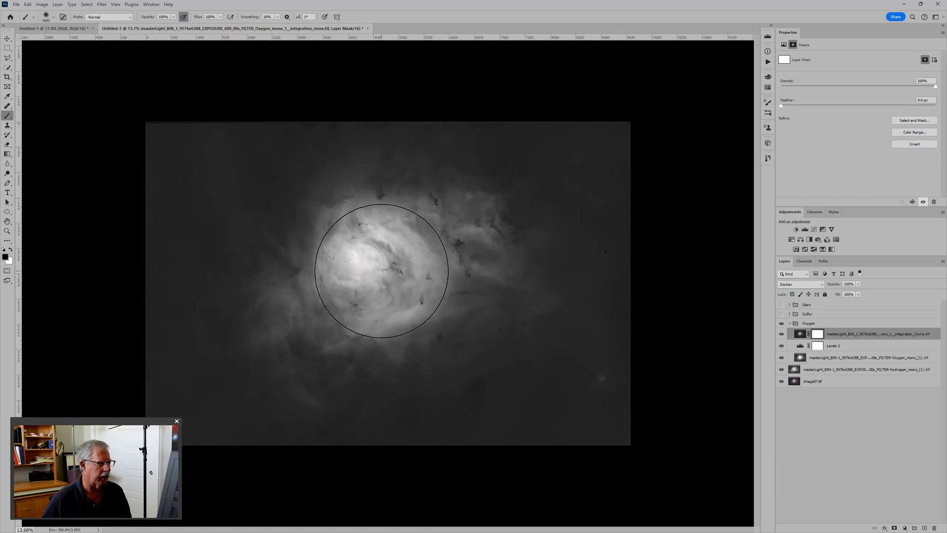
Paint black on the Oxygen integration_clone layer's mask everywhere around the bright core, keeping the core white, to reveal the outer nebula.
{"action": "left_click", "coordinate": [818, 335]}
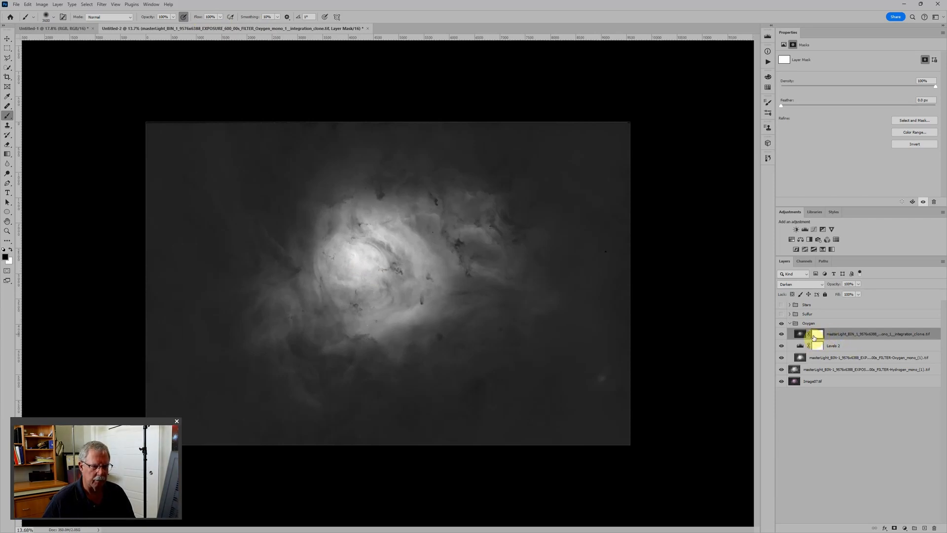
{"action": "left_click", "coordinate": [817, 335]}
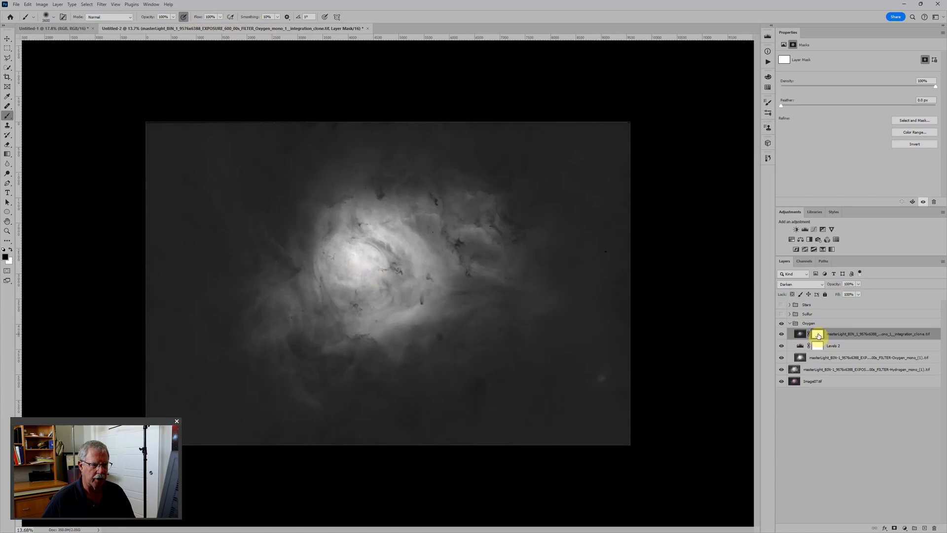
{"action": "left_click", "coordinate": [781, 334]}
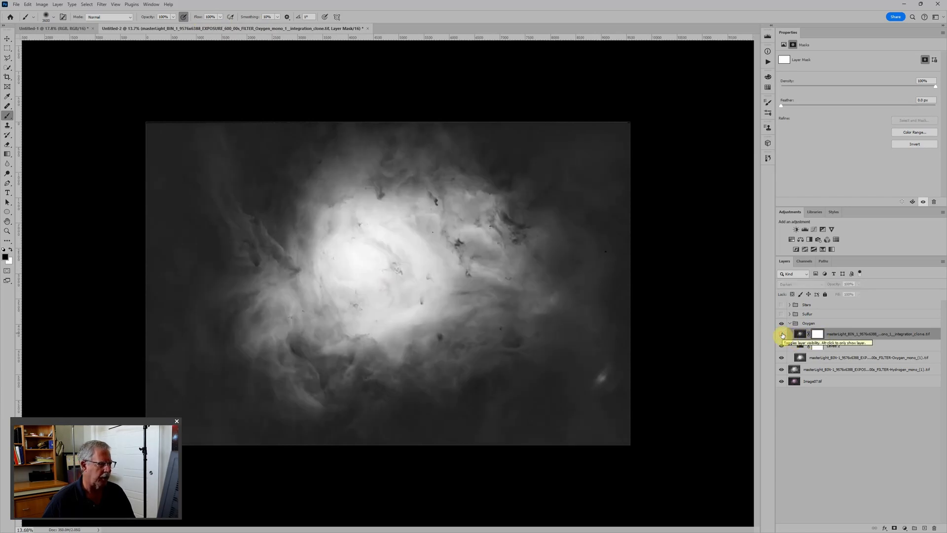
{"action": "left_click", "coordinate": [782, 334]}
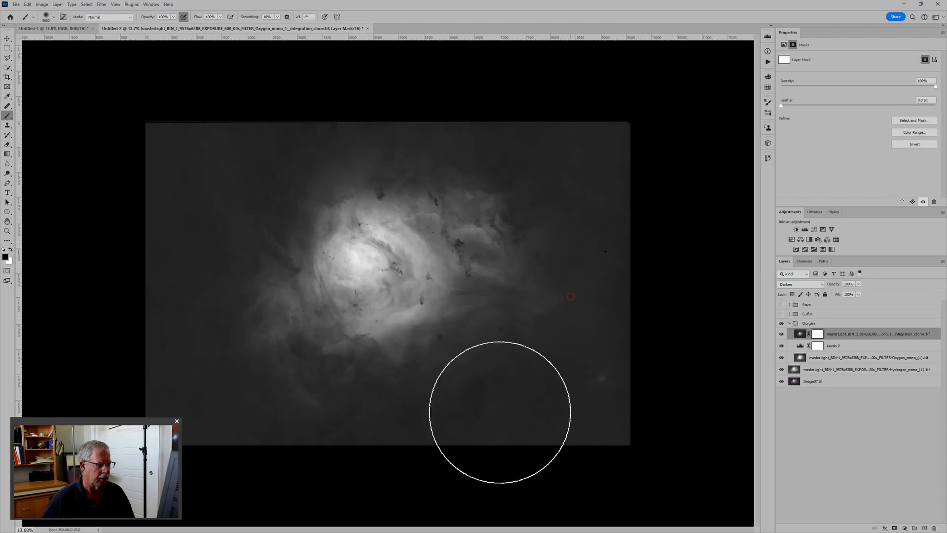
{"action": "left_click_drag", "start_coordinate": [501, 408], "coordinate": [598, 313]}
{"action": "mouse_move", "coordinate": [320, 436]}
{"action": "left_mouse_down"}
{"action": "mouse_move", "coordinate": [181, 430]}
{"action": "mouse_move", "coordinate": [219, 216]}
{"action": "mouse_move", "coordinate": [158, 362]}
{"action": "mouse_move", "coordinate": [203, 128]}
{"action": "mouse_move", "coordinate": [163, 179]}
{"action": "mouse_move", "coordinate": [250, 112]}
{"action": "mouse_move", "coordinate": [349, 102]}
{"action": "mouse_move", "coordinate": [482, 129]}
{"action": "mouse_move", "coordinate": [575, 178]}
{"action": "mouse_move", "coordinate": [639, 254]}
{"action": "mouse_move", "coordinate": [626, 188]}
{"action": "mouse_move", "coordinate": [585, 151]}
{"action": "left_mouse_up"}
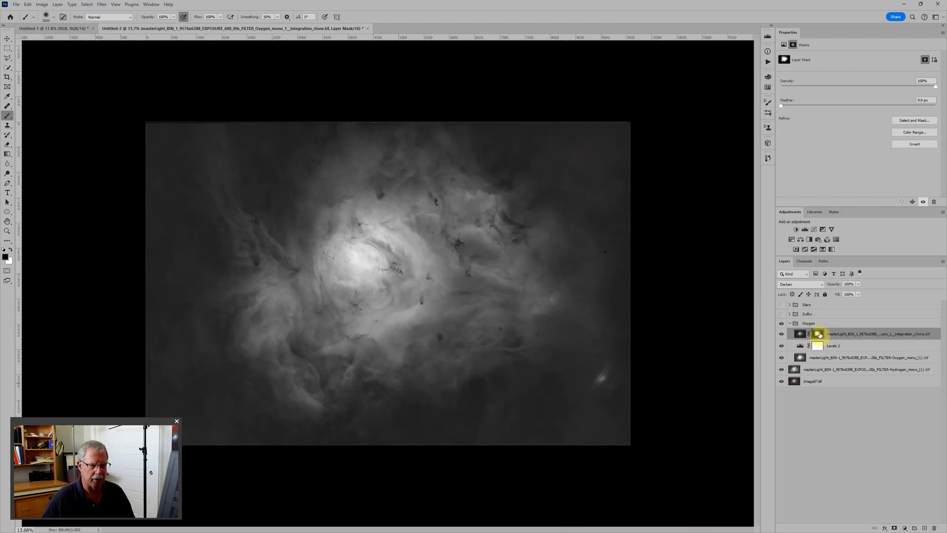
{"action": "mouse_move", "coordinate": [294, 124]}
{"action": "left_mouse_down"}
{"action": "mouse_move", "coordinate": [227, 176]}
{"action": "mouse_move", "coordinate": [208, 162]}
{"action": "left_mouse_up"}
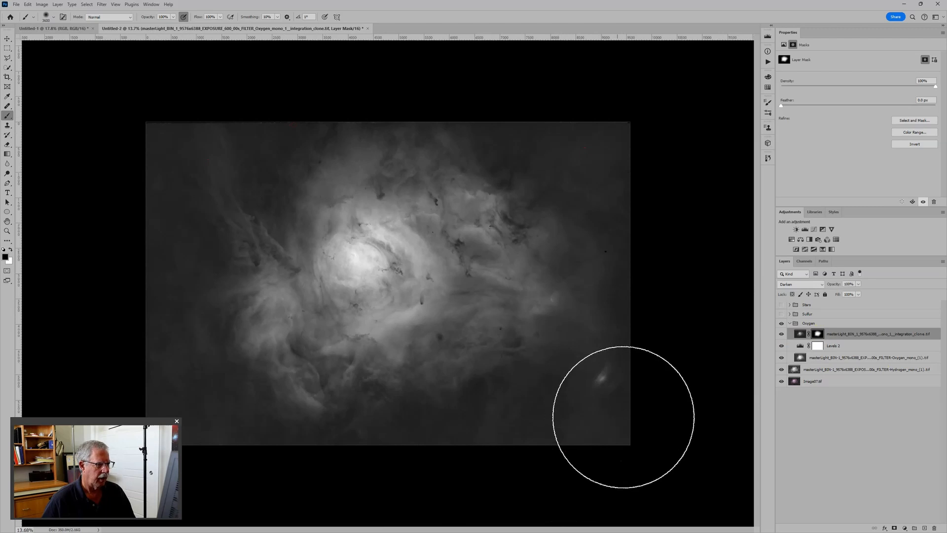
{"action": "scroll", "coordinate": [633, 414], "scroll_direction": "down", "scroll_amount": 2}
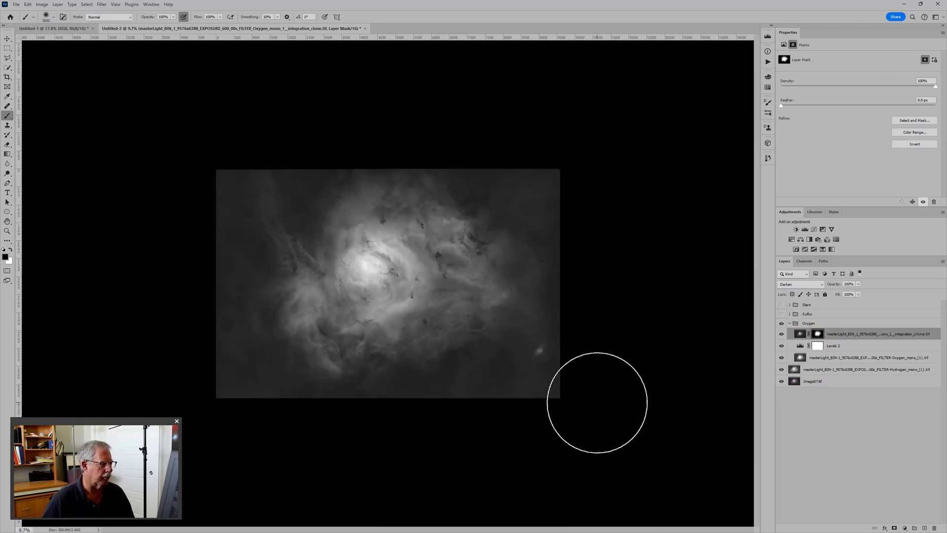
Collapse and hide the Oxygen group, and place the Hydrogen mono (1) layer in a new group named Hydrogen.
{"action": "left_click", "coordinate": [791, 324]}
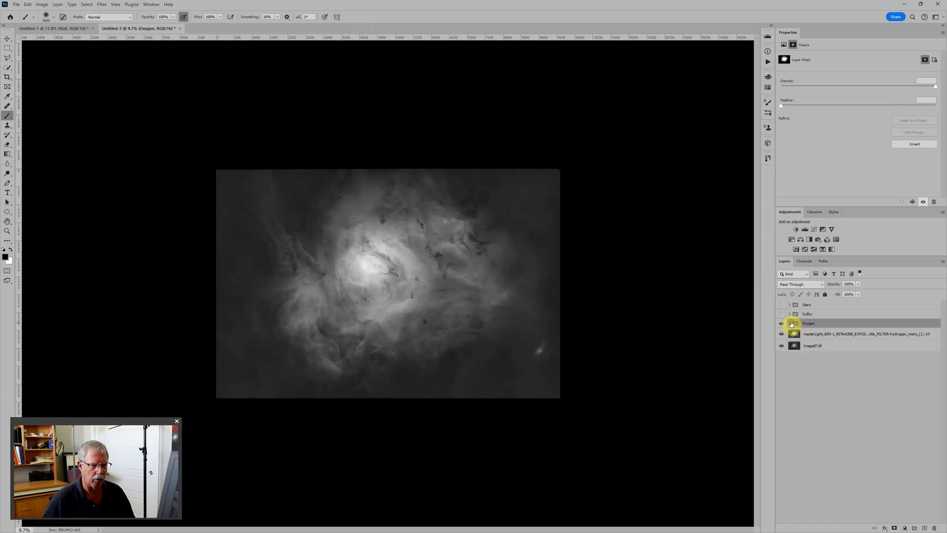
{"action": "left_click", "coordinate": [781, 324]}
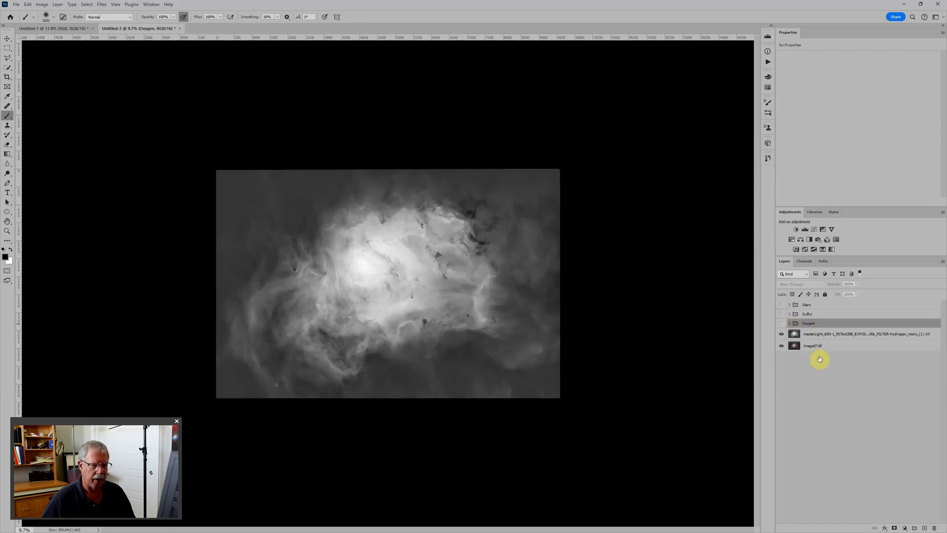
{"action": "left_click", "coordinate": [833, 333]}
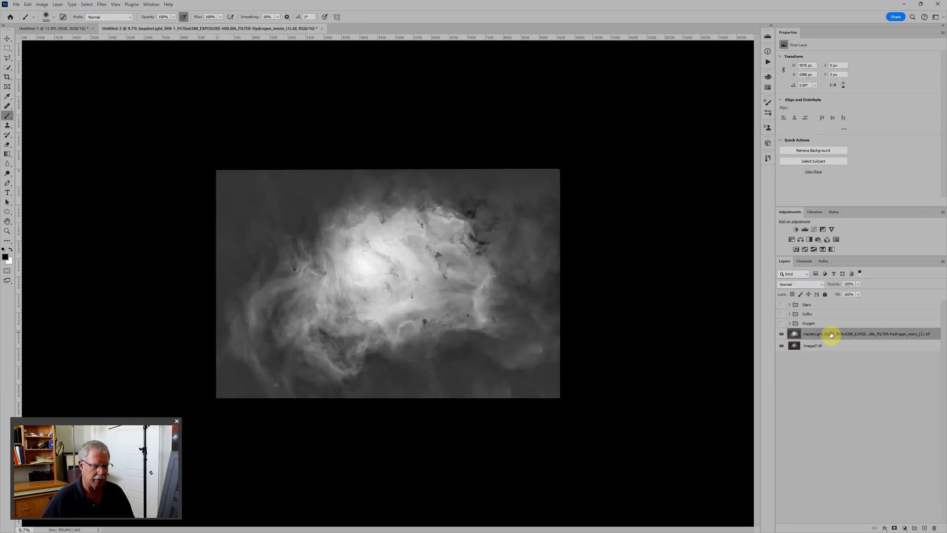
{"action": "key", "text": "ctrl+g"}
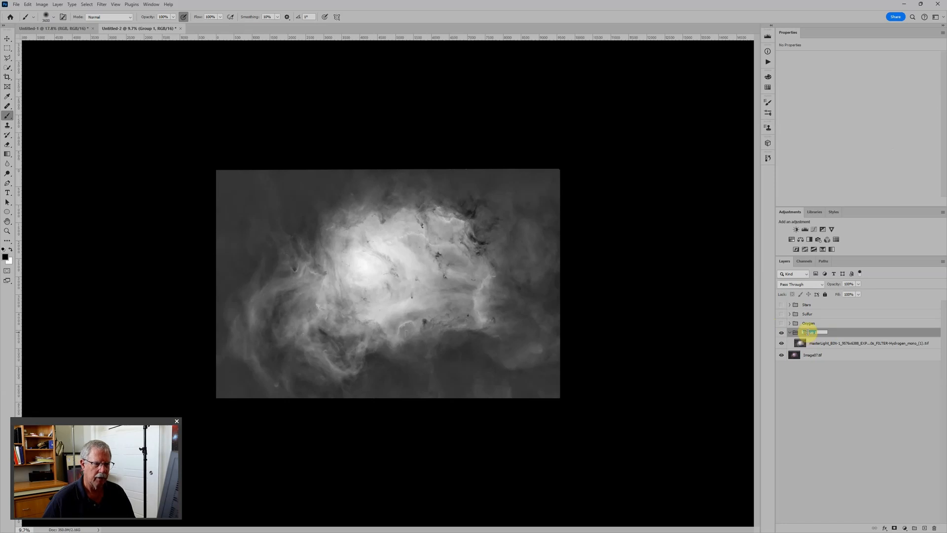
{"action": "type", "text": "Hydrogen"}
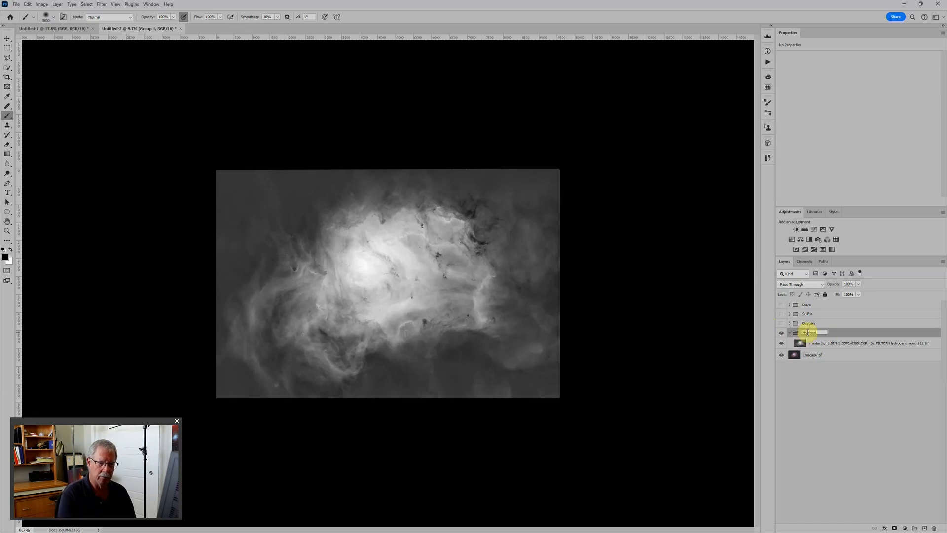
{"action": "key", "text": "Return"}
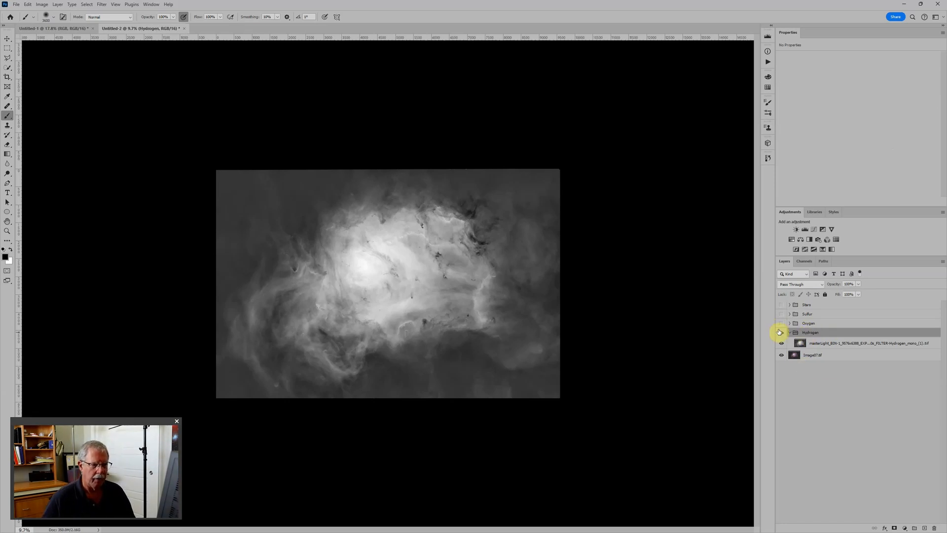
Add a Levels adjustment in the Hydrogen group with black point 13 and a slightly darker midtone, and collapse and hide the group.
{"action": "left_click", "coordinate": [805, 230]}
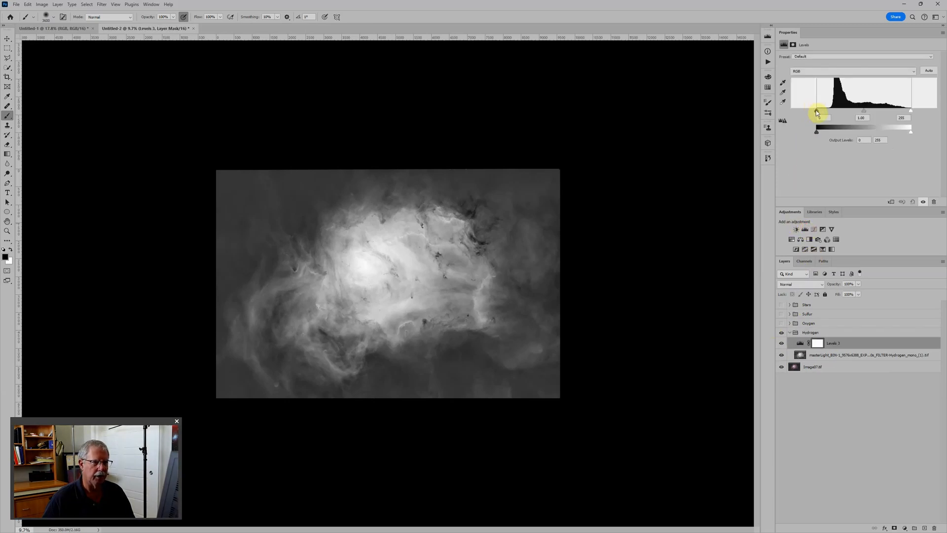
{"action": "left_click_drag", "start_coordinate": [818, 110], "coordinate": [822, 109]}
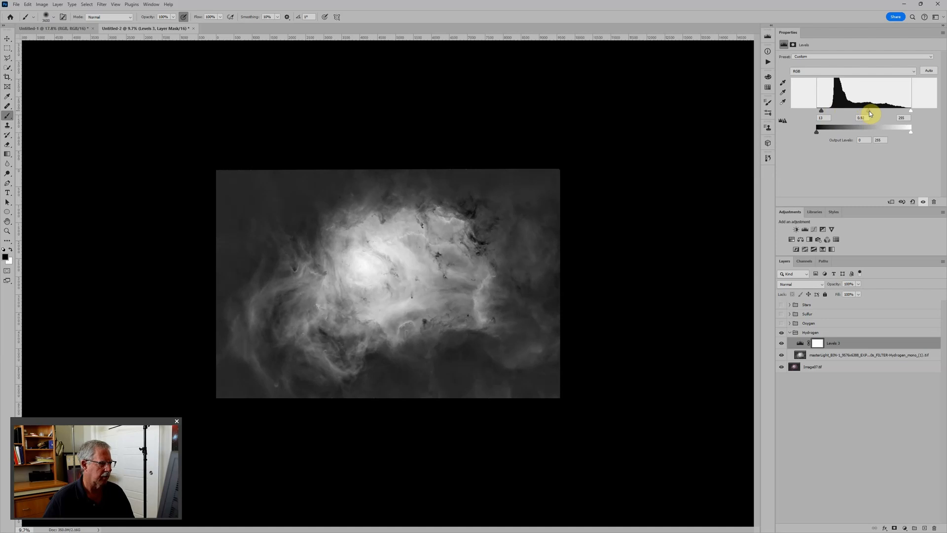
{"action": "left_click", "coordinate": [789, 332]}
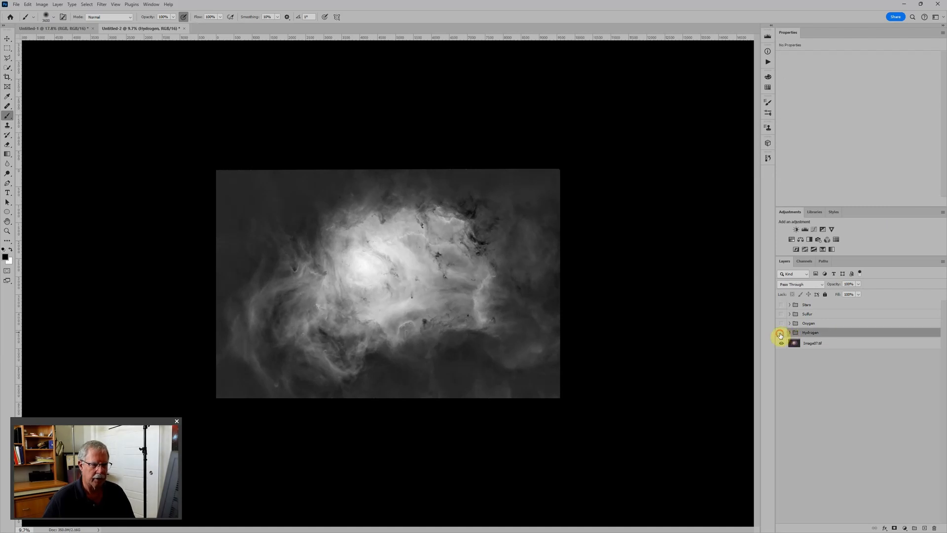
{"action": "left_click", "coordinate": [780, 333]}
Place the colour Image07.tif layer in a new group and add a Levels adjustment above it.
{"action": "left_click", "coordinate": [799, 345]}
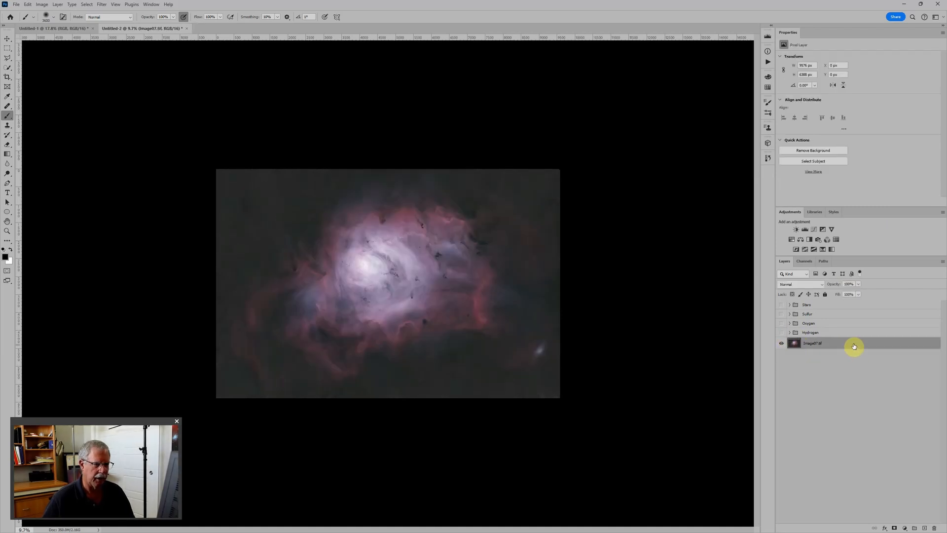
{"action": "key", "text": "ctrl+g"}
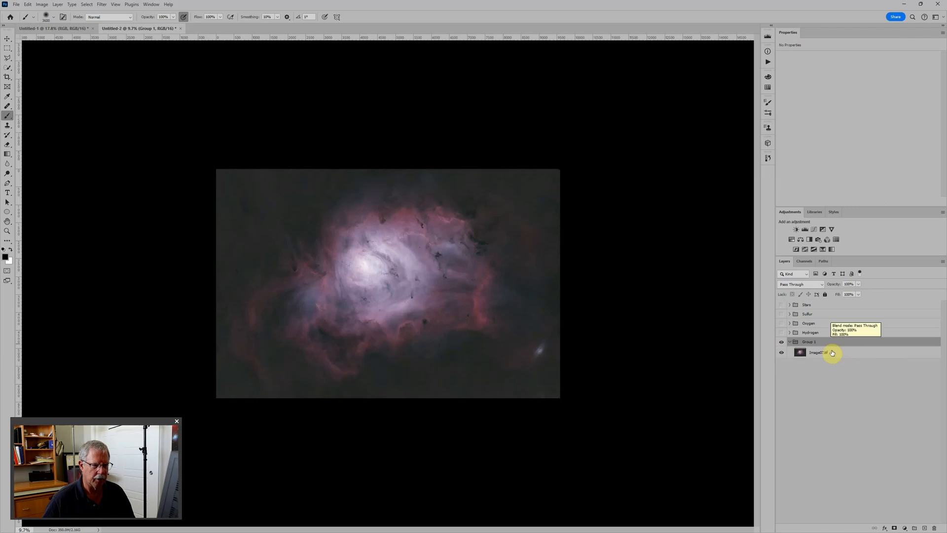
{"action": "left_click", "coordinate": [805, 229]}
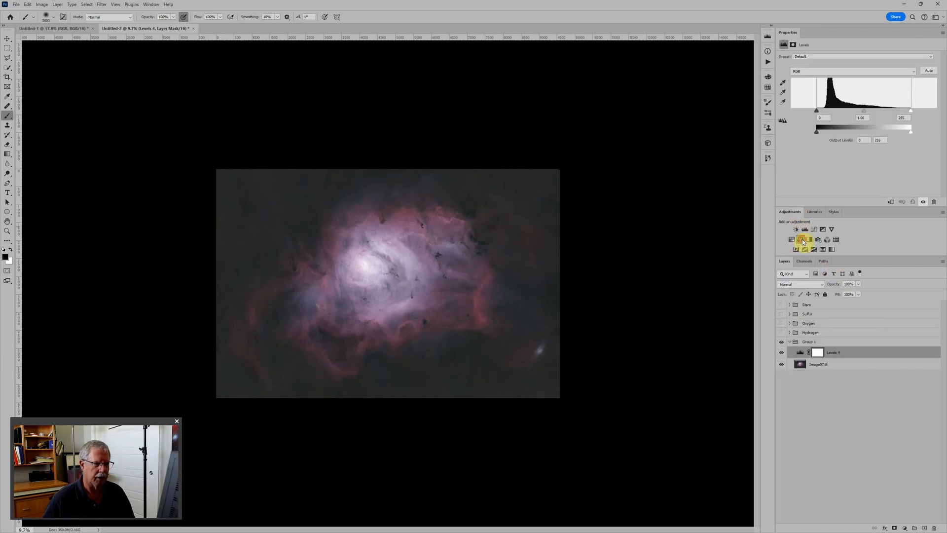
Add a Color Balance adjustment above Levels 4 with midtones at Cyan–Red -2, Magenta–Green +13 and Yellow–Blue -2.
{"action": "left_click", "coordinate": [801, 240]}
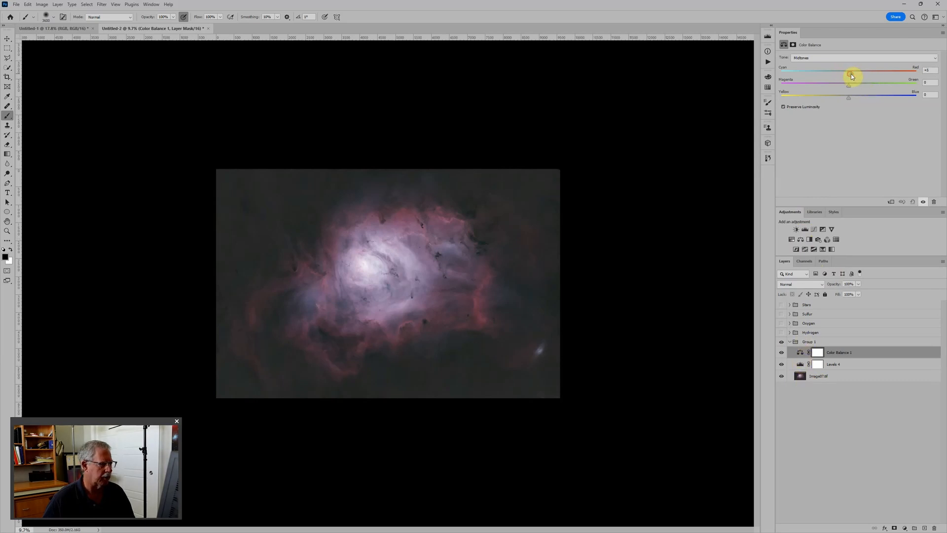
{"action": "left_click_drag", "start_coordinate": [851, 73], "coordinate": [853, 74]}
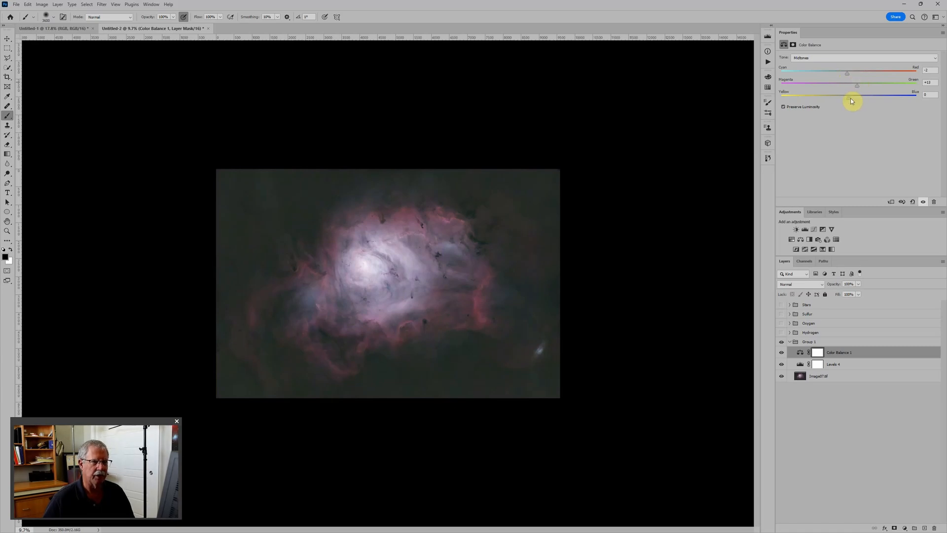
{"action": "left_click_drag", "start_coordinate": [850, 100], "coordinate": [847, 100]}
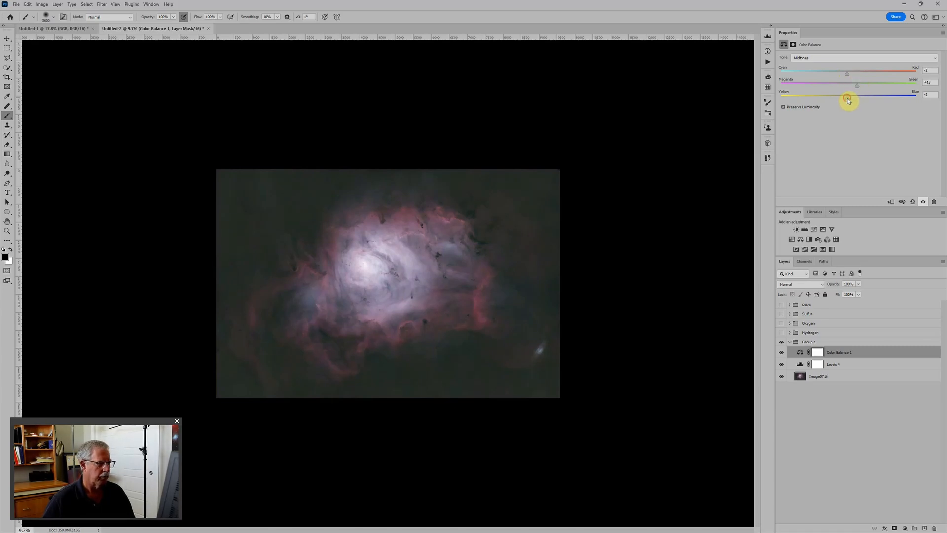
Set the black point of the Levels 4 adjustment to 16 to darken the colour image's background.
{"action": "left_click", "coordinate": [801, 365]}
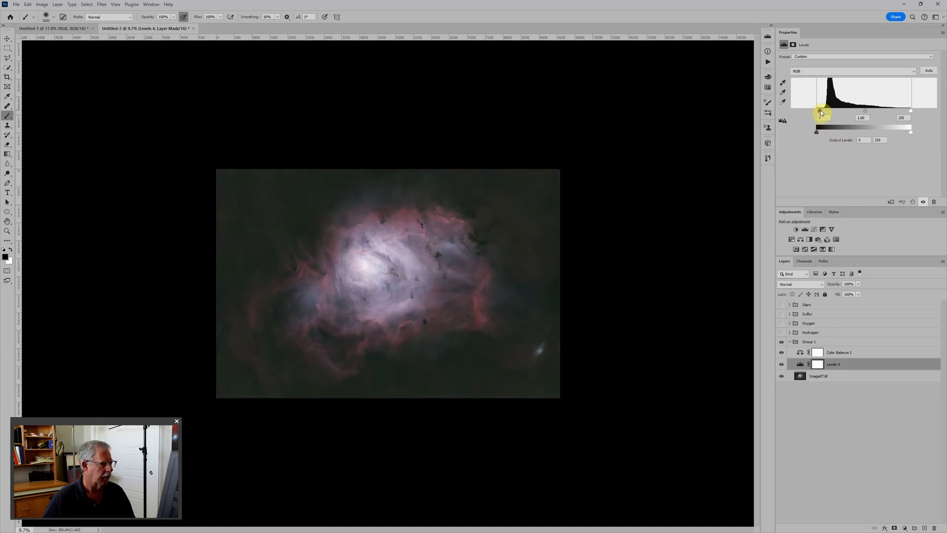
{"action": "left_click_drag", "start_coordinate": [820, 109], "coordinate": [823, 110]}
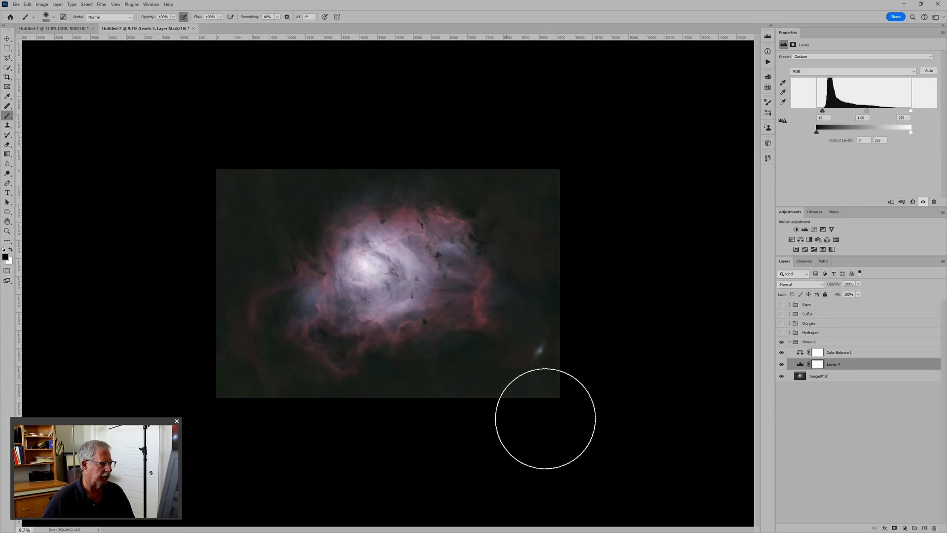
{"action": "key", "text": "ctrl+plus"}
{"action": "key", "text": "ctrl+plus"}
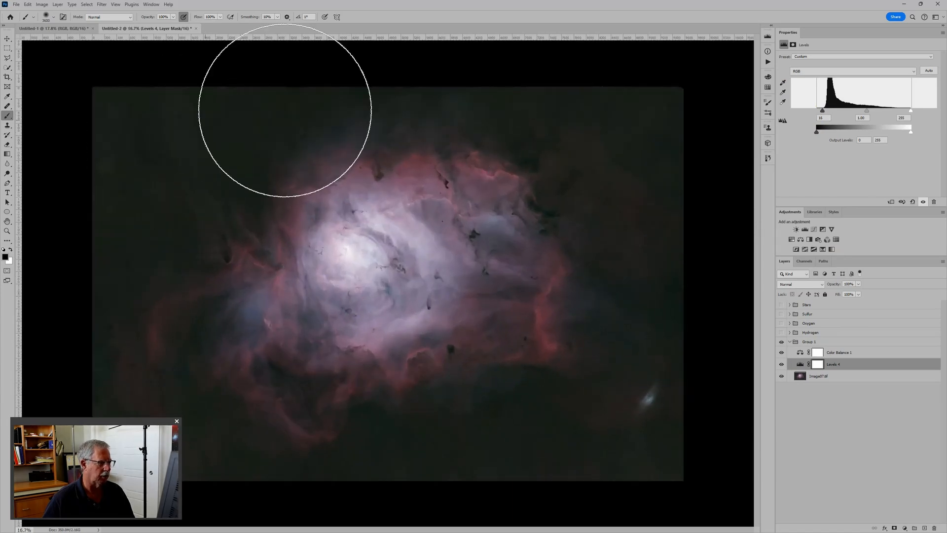
Show the Stars group and set its blend mode to Screen.
{"action": "left_click", "coordinate": [781, 305]}
{"action": "left_click", "coordinate": [799, 304]}
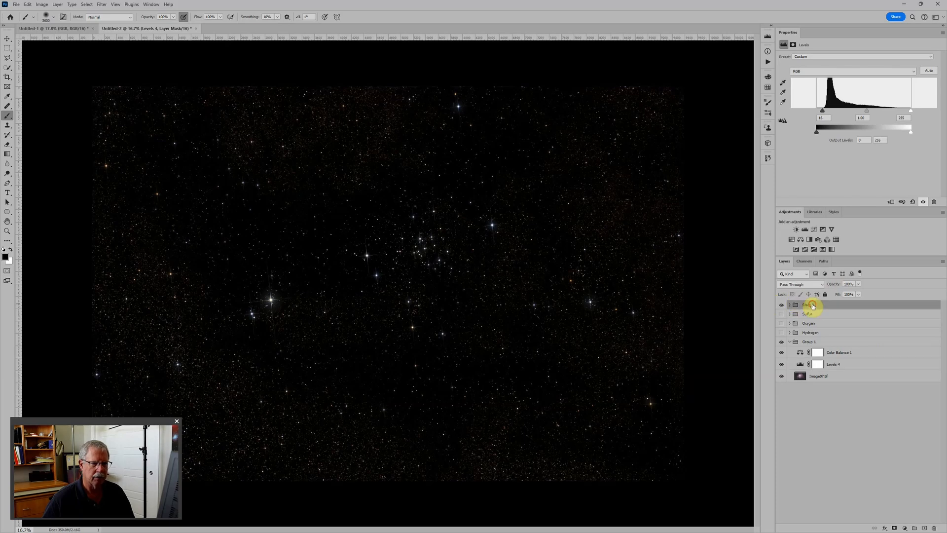
{"action": "left_click", "coordinate": [808, 285]}
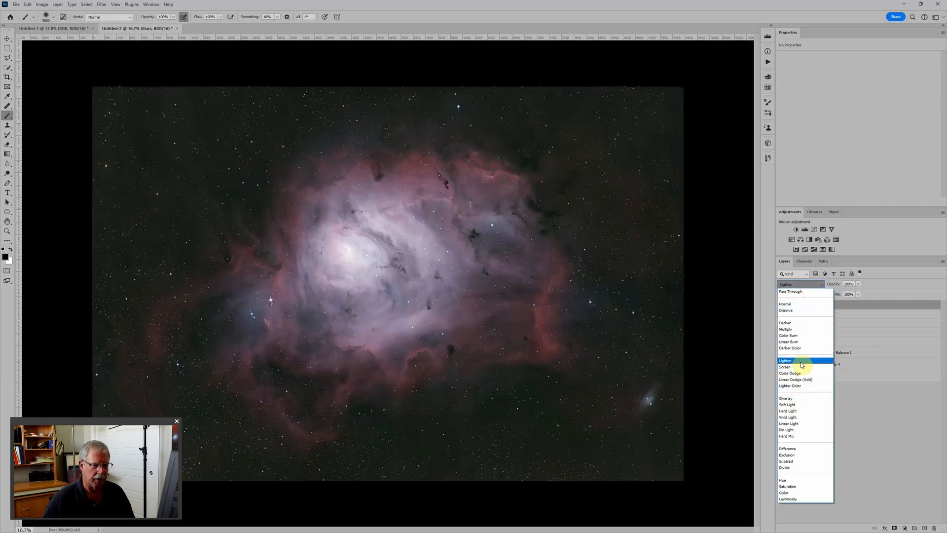
{"action": "left_click", "coordinate": [802, 367]}
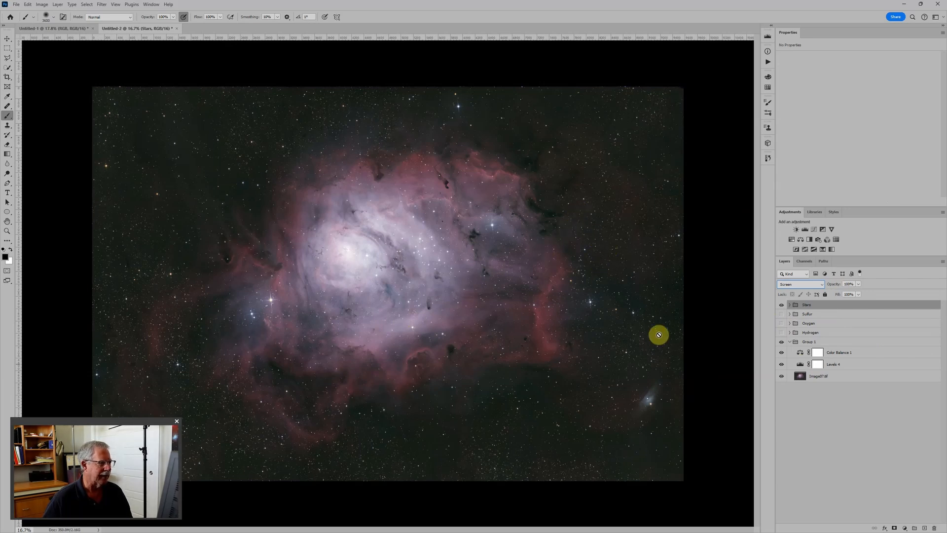
Rotate the whole image 180°.
{"action": "left_click", "coordinate": [41, 6]}
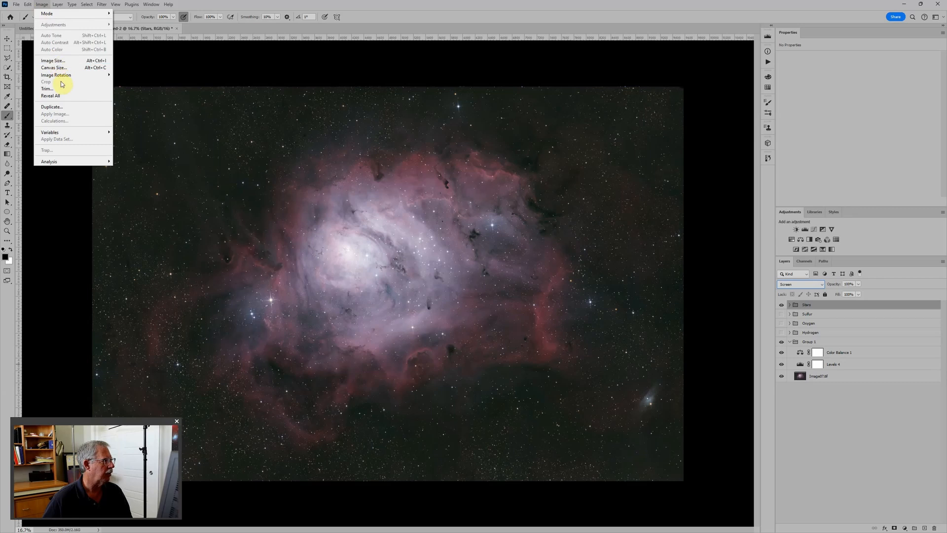
{"action": "mouse_move", "coordinate": [63, 74]}
{"action": "key", "text": "Up"}
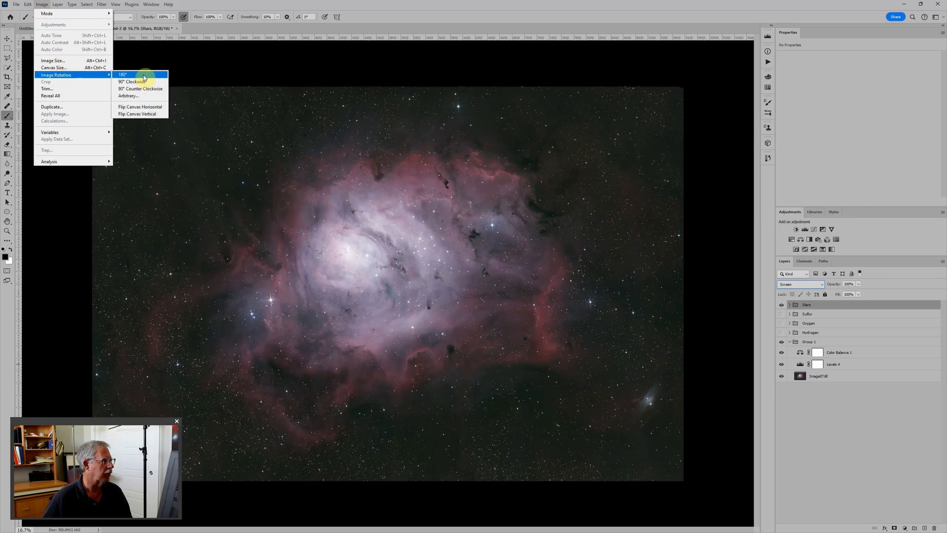
{"action": "left_click", "coordinate": [143, 74]}
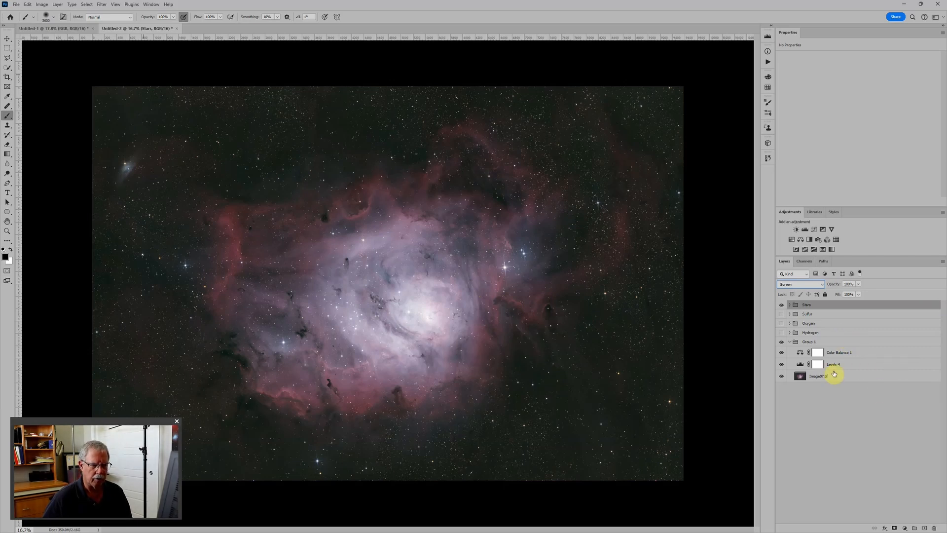
Collapse Group 1 and rename it RGB.
{"action": "left_click", "coordinate": [837, 332]}
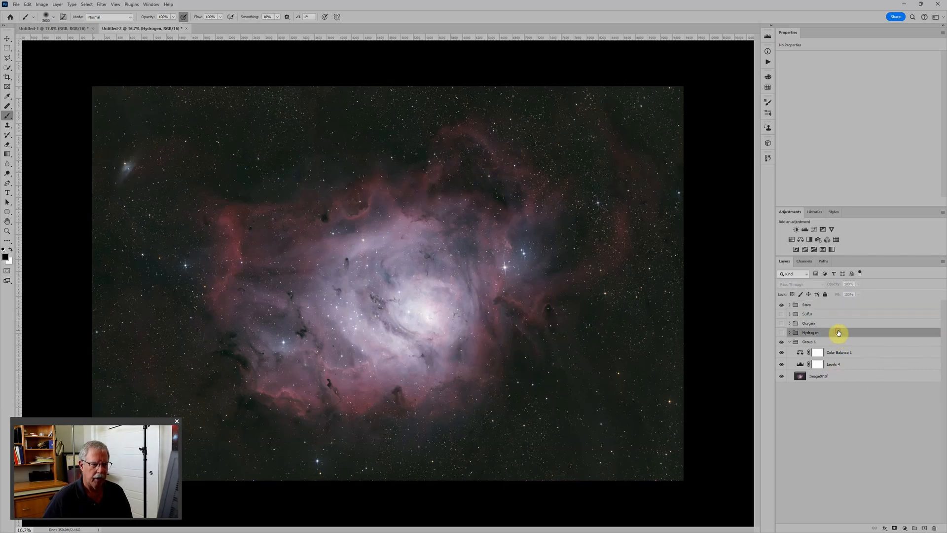
{"action": "left_click", "coordinate": [790, 341]}
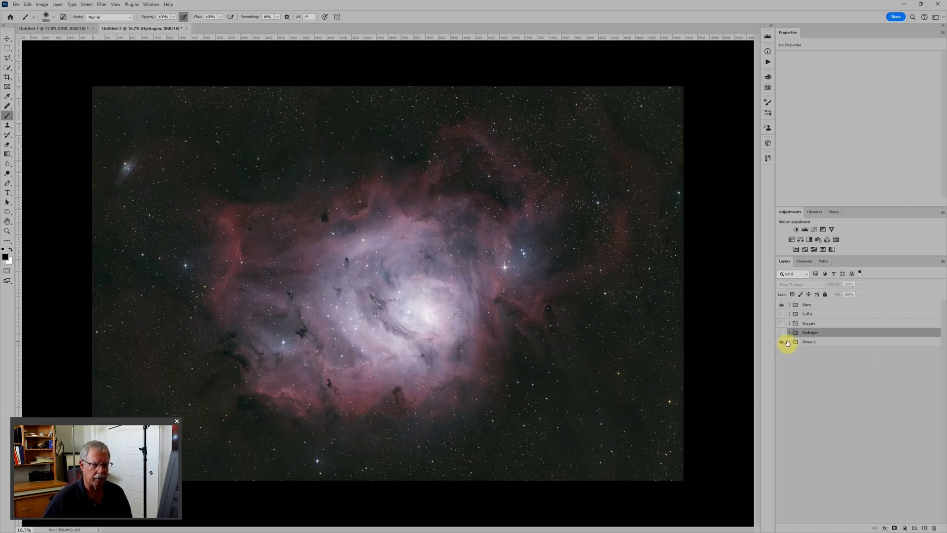
{"action": "left_click", "coordinate": [828, 341]}
{"action": "double_click", "coordinate": [807, 342]}
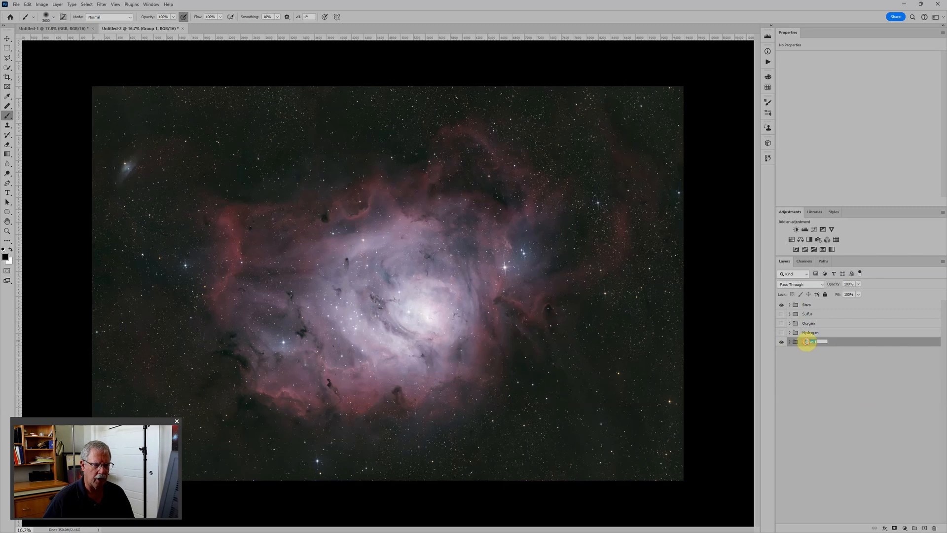
{"action": "type", "text": "RGB"}
{"action": "key", "text": "Return"}
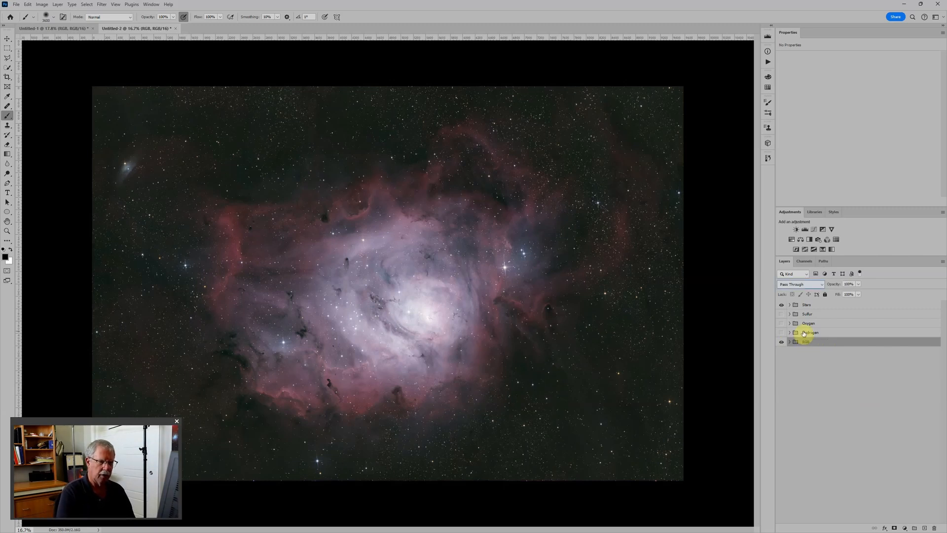
Hide the RGB and Stars groups and show only the Hydrogen group.
{"action": "left_click", "coordinate": [781, 342]}
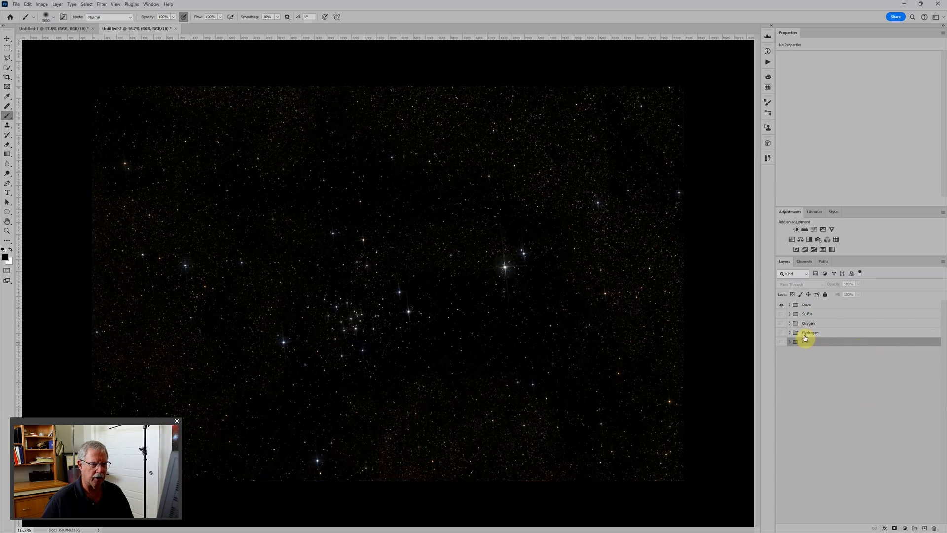
{"action": "left_click", "coordinate": [782, 333]}
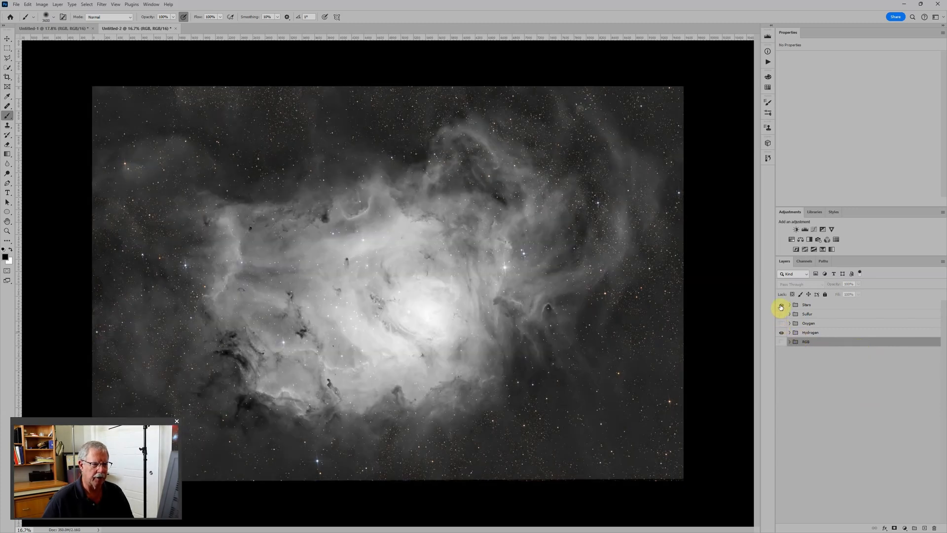
{"action": "left_click", "coordinate": [780, 306]}
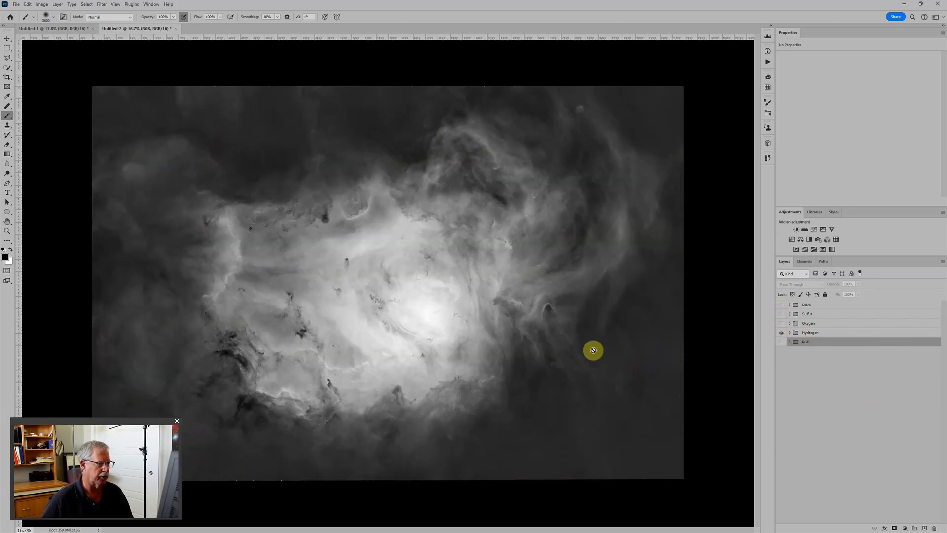
{"action": "key", "text": "ctrl+0"}
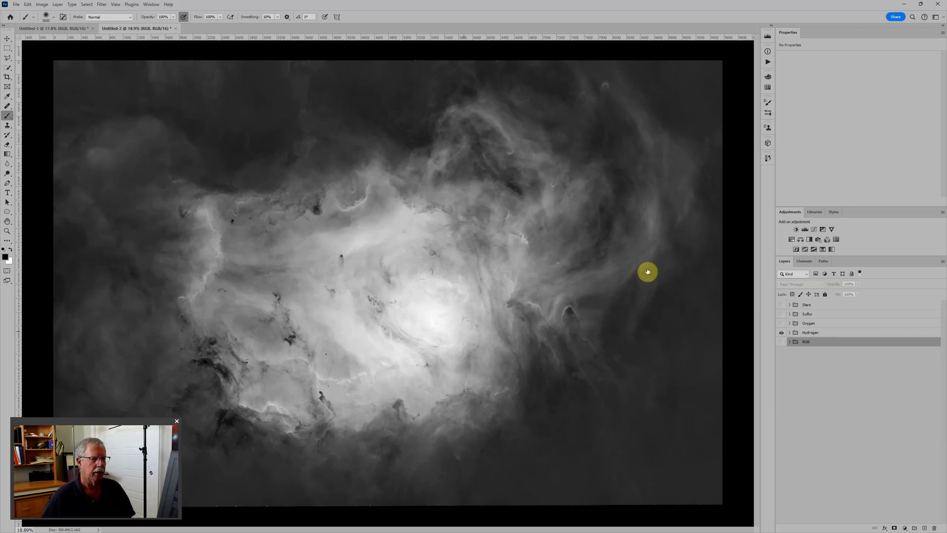
Inspect the Hydrogen group's red, green and blue channels one by one, restore the composite view and return to the layers.
{"action": "left_click", "coordinate": [827, 334]}
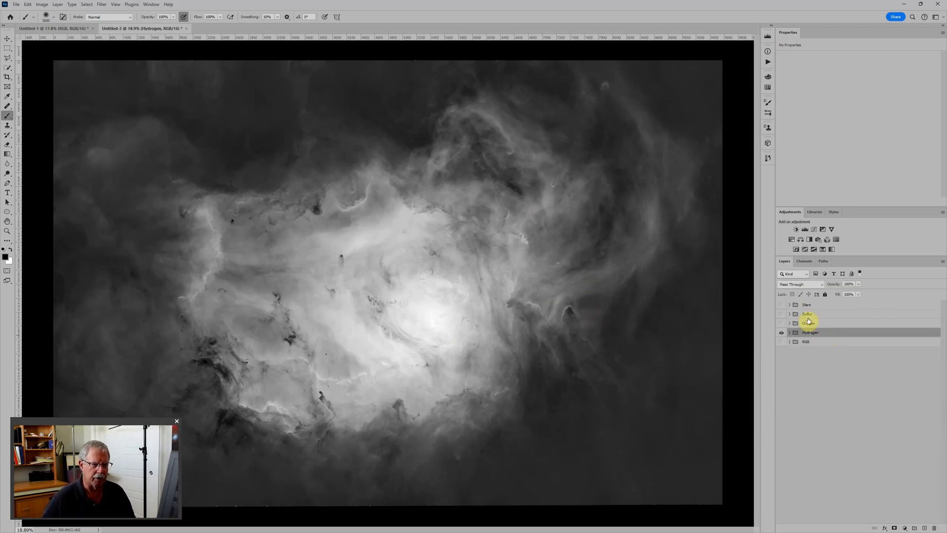
{"action": "left_click", "coordinate": [805, 261]}
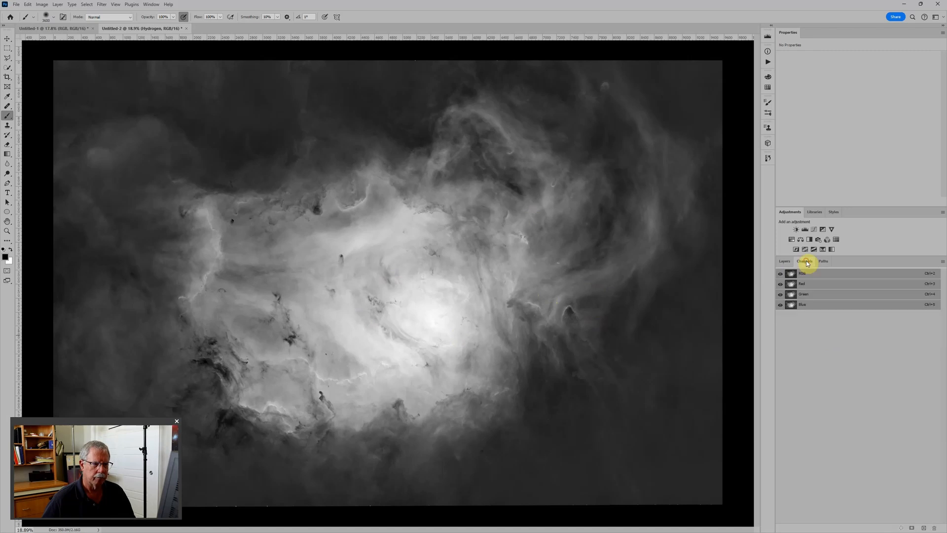
{"action": "left_click", "coordinate": [806, 284]}
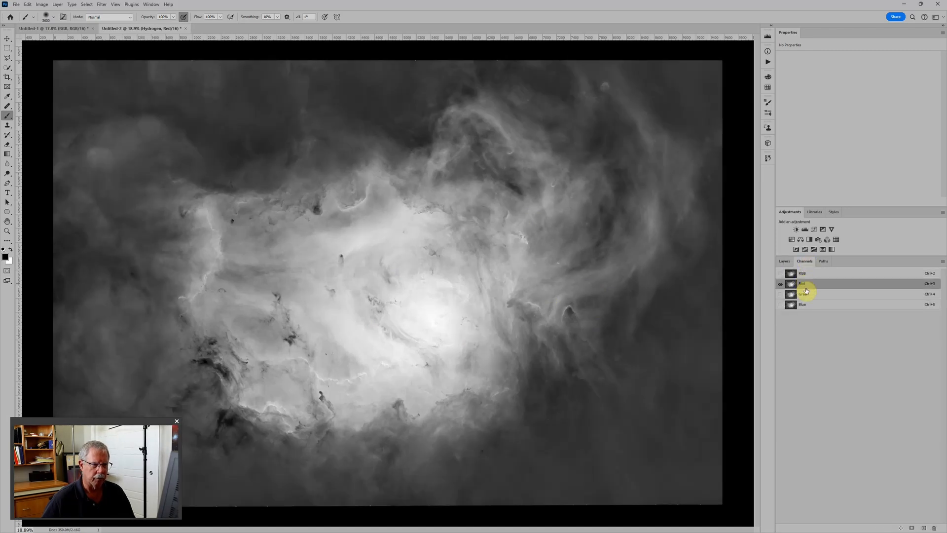
{"action": "left_click", "coordinate": [808, 294]}
{"action": "left_click", "coordinate": [809, 305]}
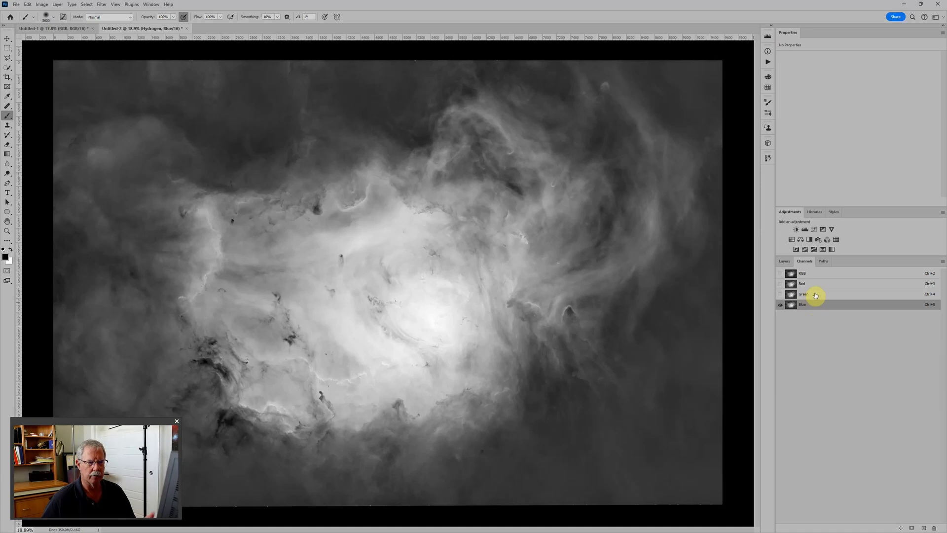
{"action": "left_click", "coordinate": [811, 277]}
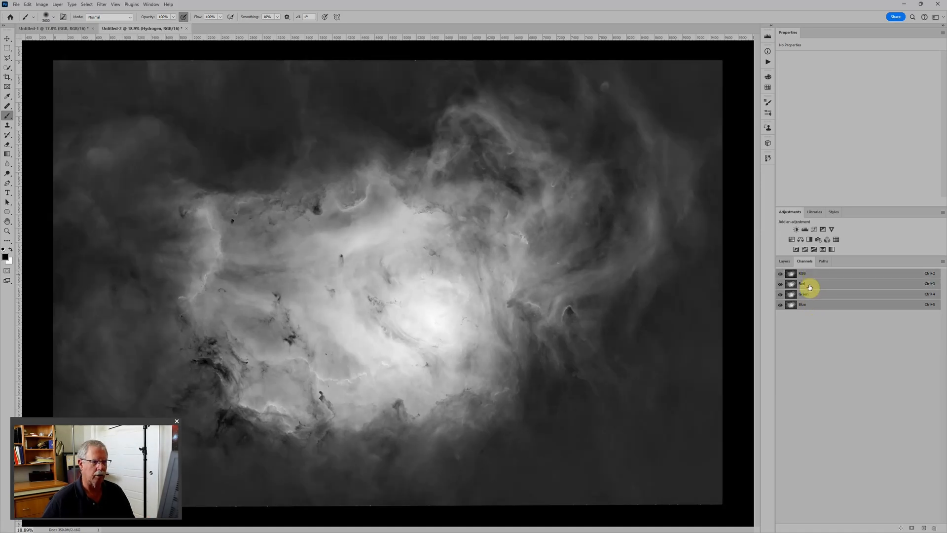
{"action": "left_click", "coordinate": [783, 261]}
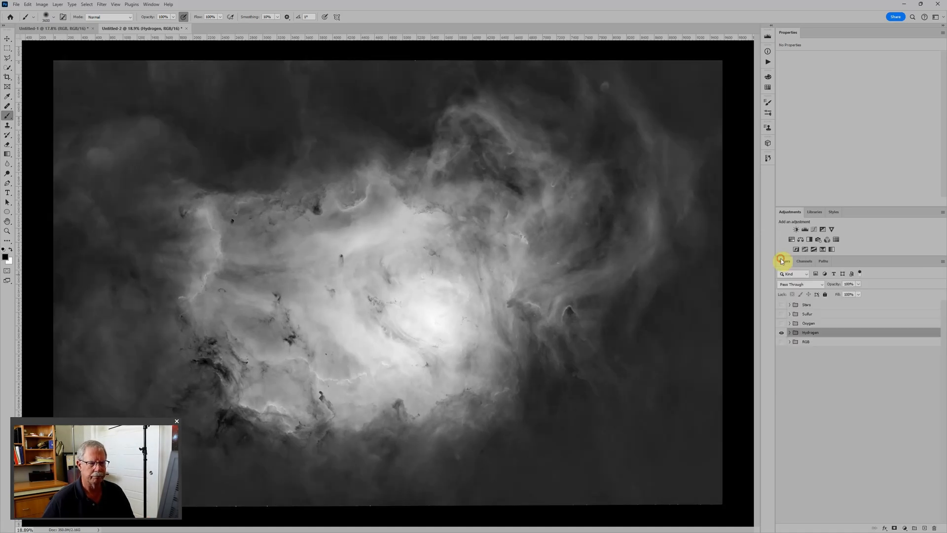
Show the Oxygen group, set its Levels 2 adjustment to black point 41 and midtone 1.20, and collapse the group.
{"action": "left_click", "coordinate": [828, 324]}
{"action": "left_click", "coordinate": [781, 324]}
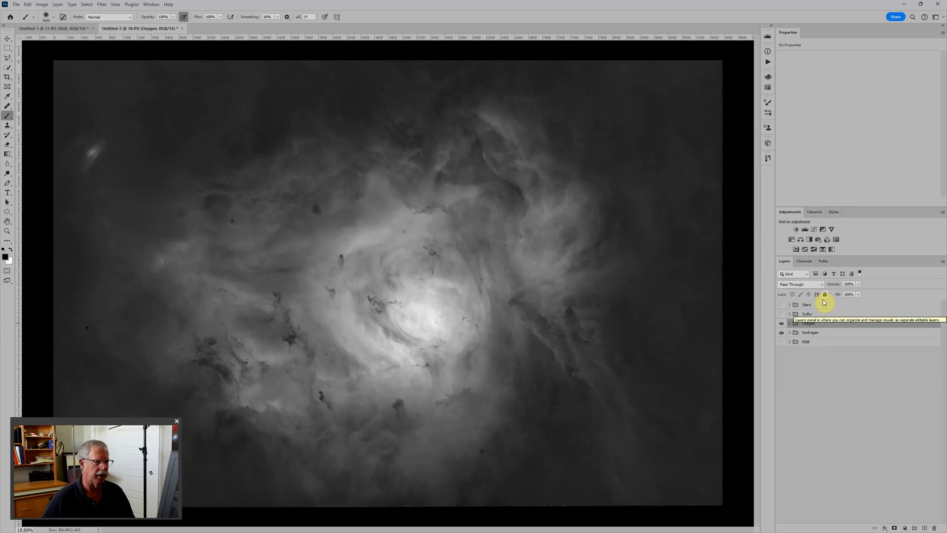
{"action": "left_click", "coordinate": [789, 324]}
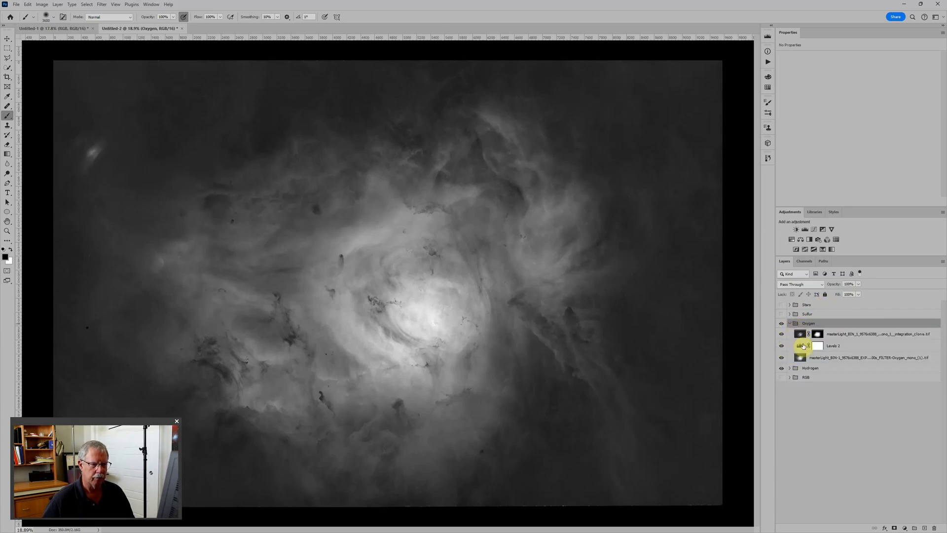
{"action": "left_click", "coordinate": [801, 346]}
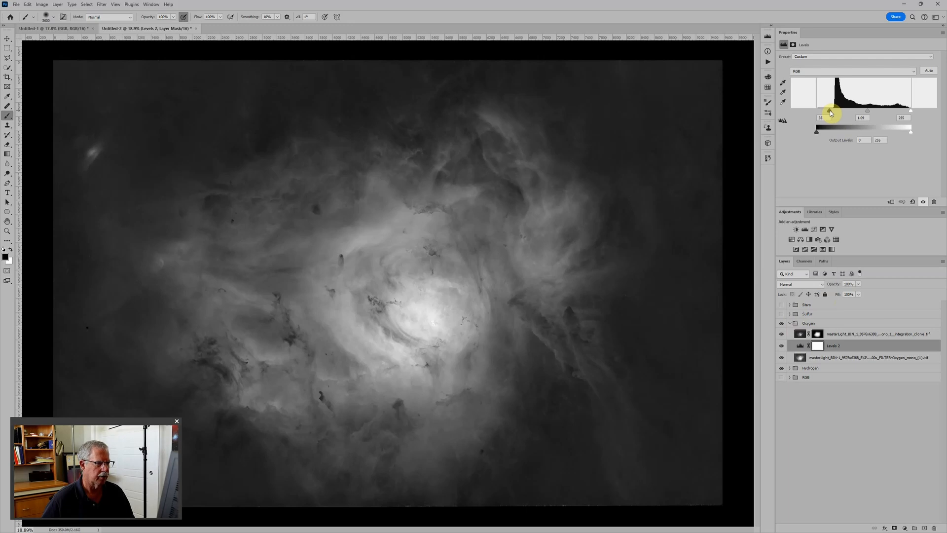
{"action": "left_click_drag", "start_coordinate": [867, 110], "coordinate": [865, 112]}
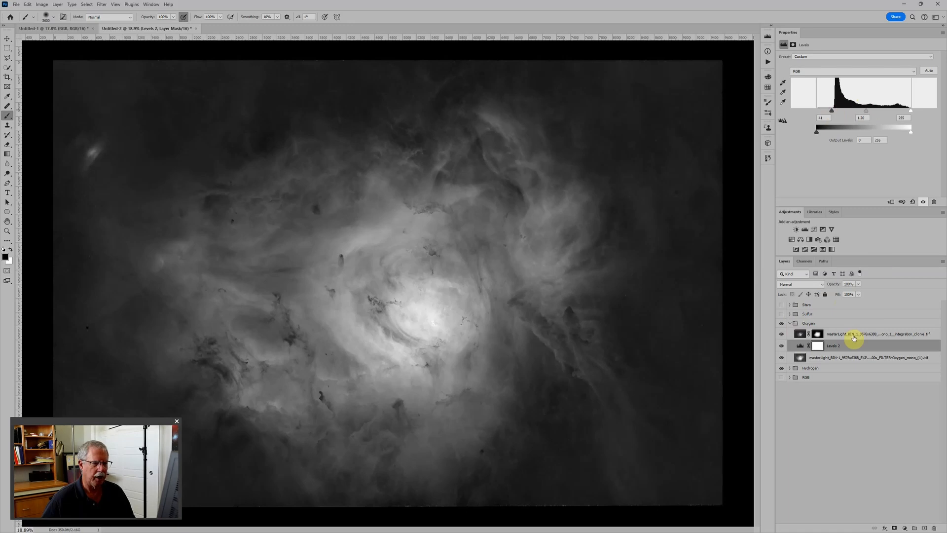
{"action": "left_click", "coordinate": [790, 324]}
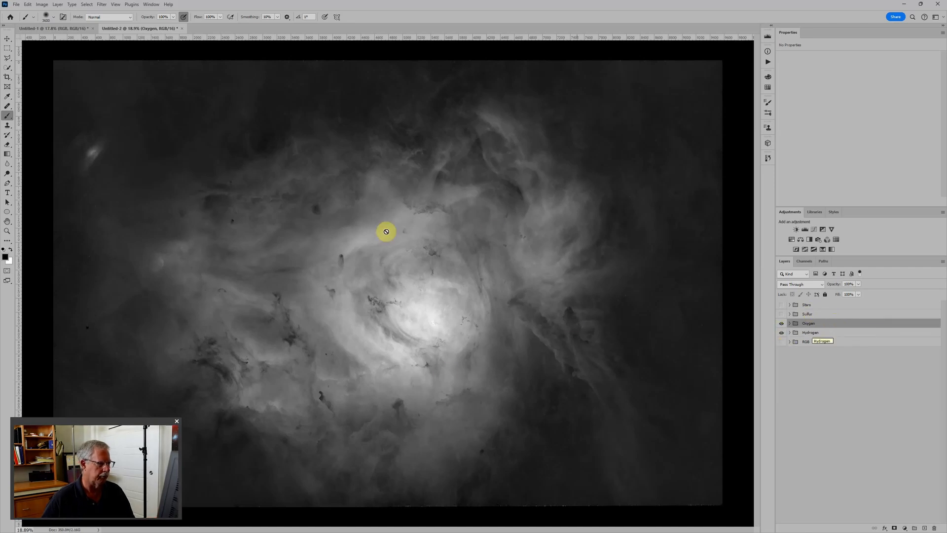
Exclude the red channel from the Oxygen group in its advanced blending options, leaving green and blue enabled.
{"action": "double_click", "coordinate": [847, 327]}
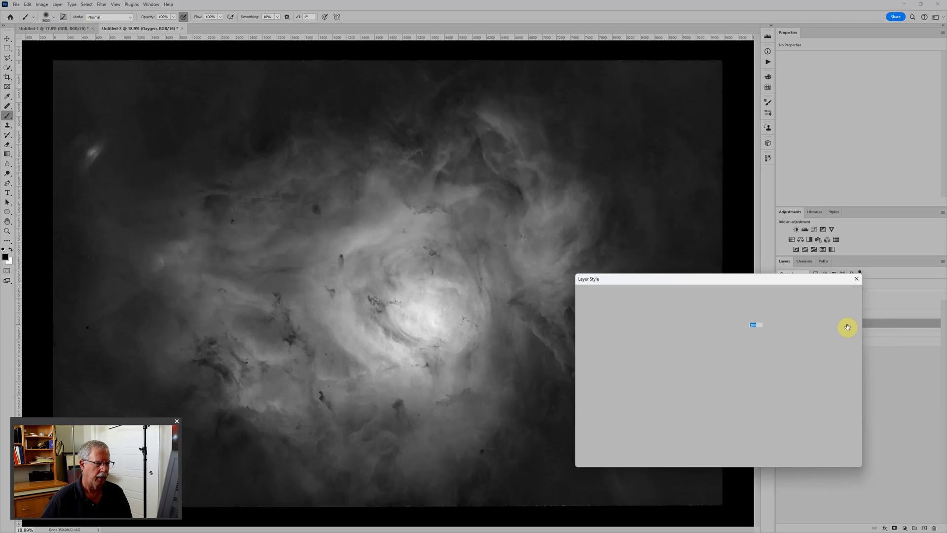
{"action": "left_click_drag", "start_coordinate": [750, 276], "coordinate": [621, 226]}
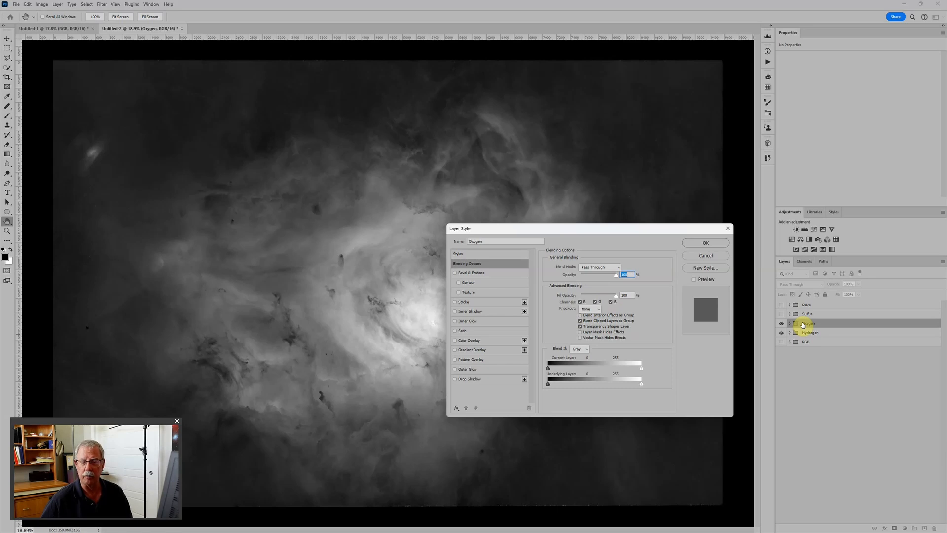
{"action": "left_click", "coordinate": [580, 302]}
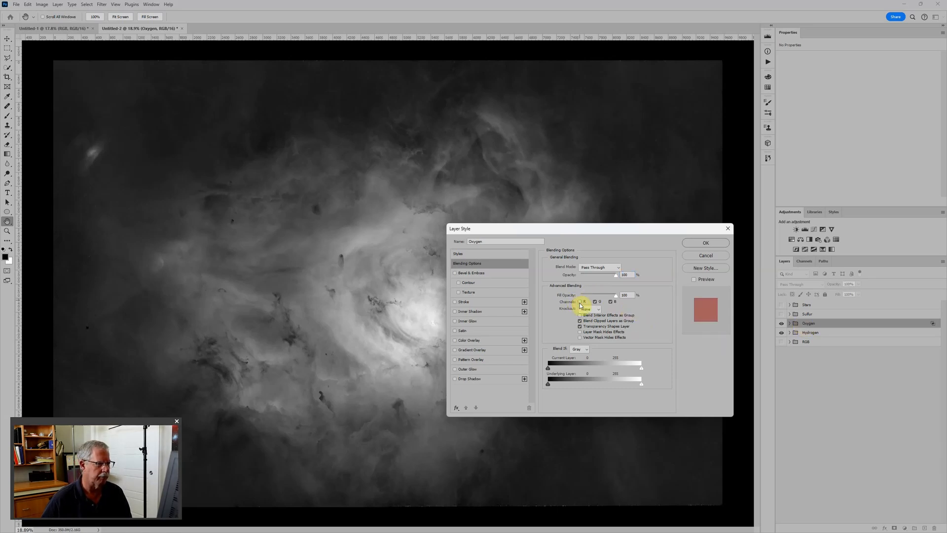
{"action": "left_click", "coordinate": [699, 243]}
{"action": "key", "text": "b"}
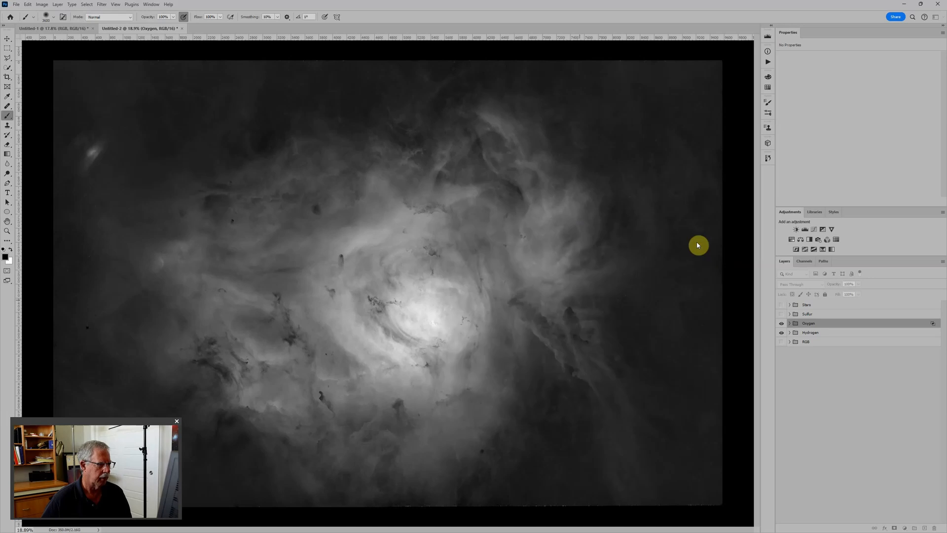
Compare the composite with the Oxygen group hidden and shown.
{"action": "scroll", "coordinate": [493, 285], "scroll_direction": "down", "scroll_amount": 1}
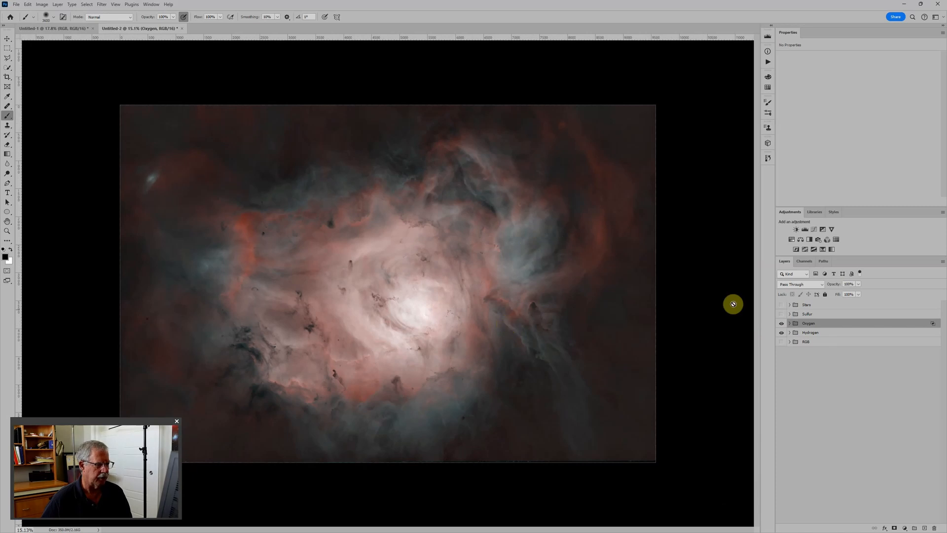
{"action": "left_click", "coordinate": [782, 323]}
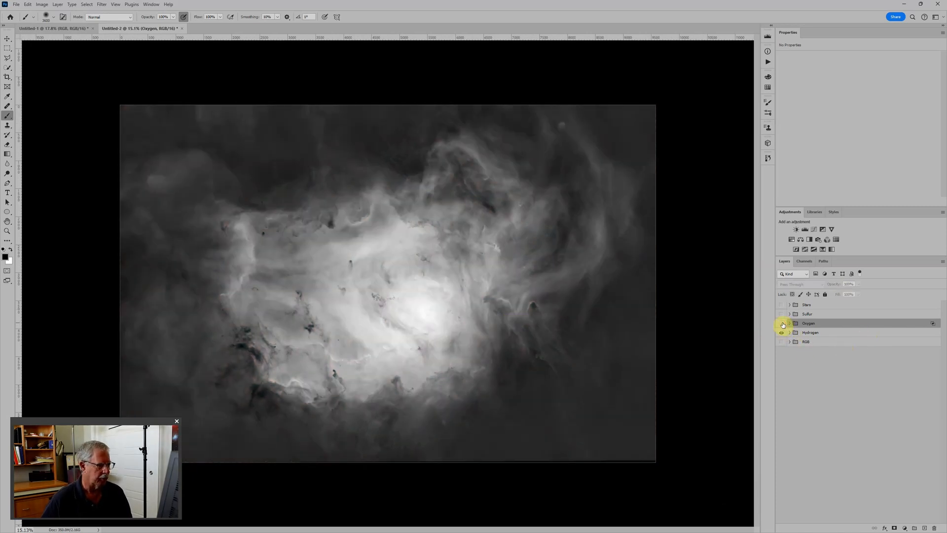
{"action": "left_click", "coordinate": [781, 324]}
Expand the Oxygen group and slightly lower the black point of its Levels 2 adjustment.
{"action": "left_click", "coordinate": [790, 324]}
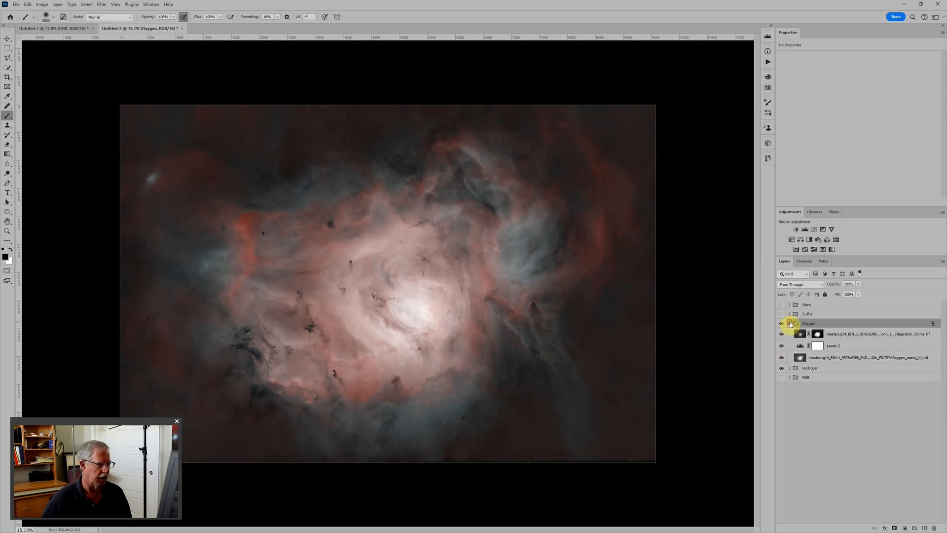
{"action": "left_click", "coordinate": [800, 334]}
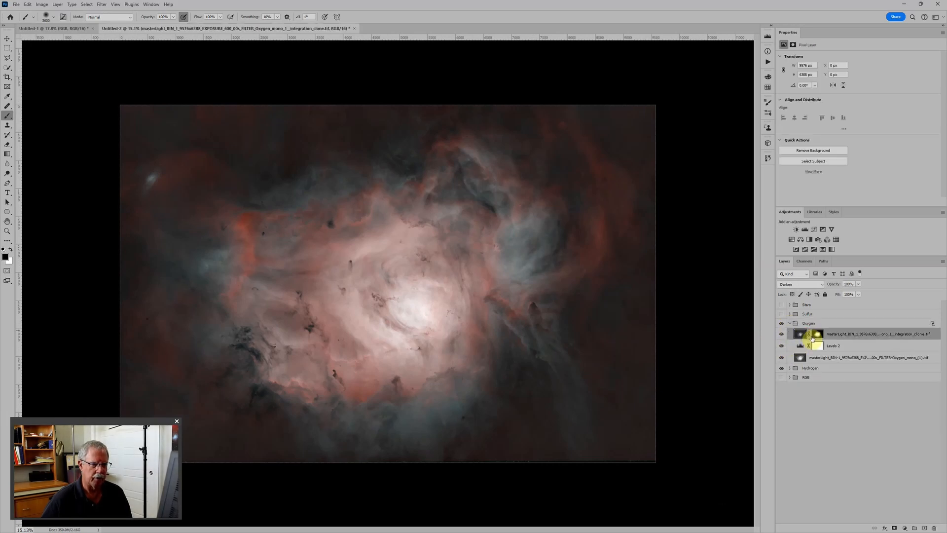
{"action": "left_click", "coordinate": [800, 346]}
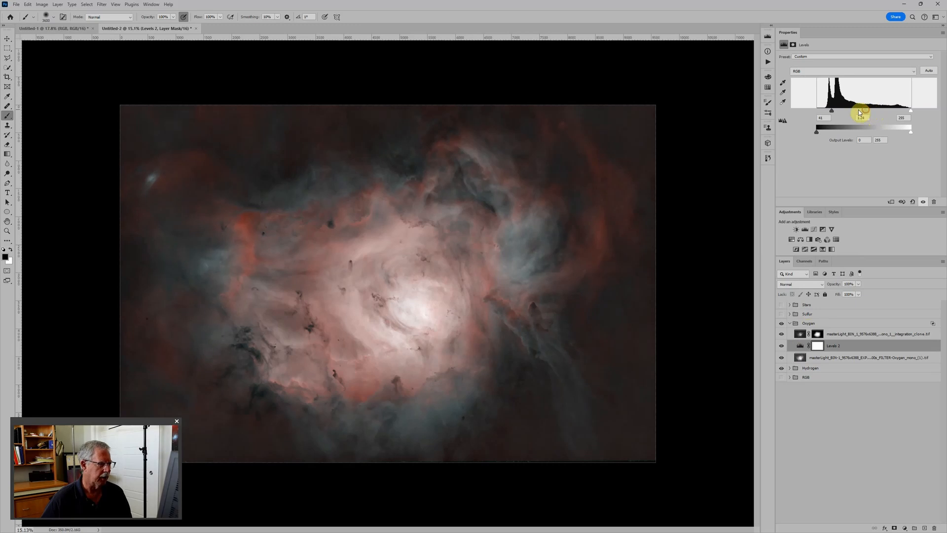
{"action": "left_click_drag", "start_coordinate": [832, 111], "coordinate": [829, 111]}
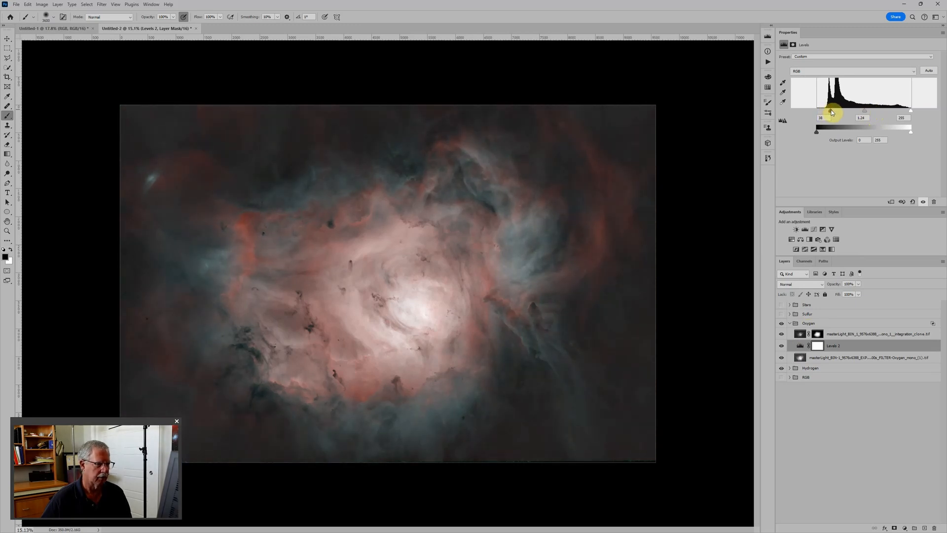
Add a Levels adjustment above the masked clone layer in the Oxygen group and set its midtone to 0.81.
{"action": "left_click", "coordinate": [789, 368]}
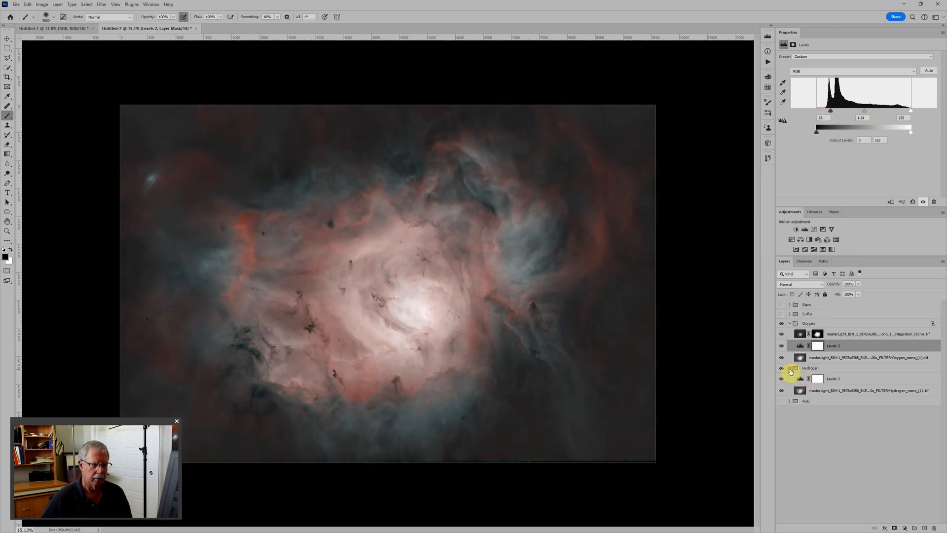
{"action": "left_click", "coordinate": [829, 325]}
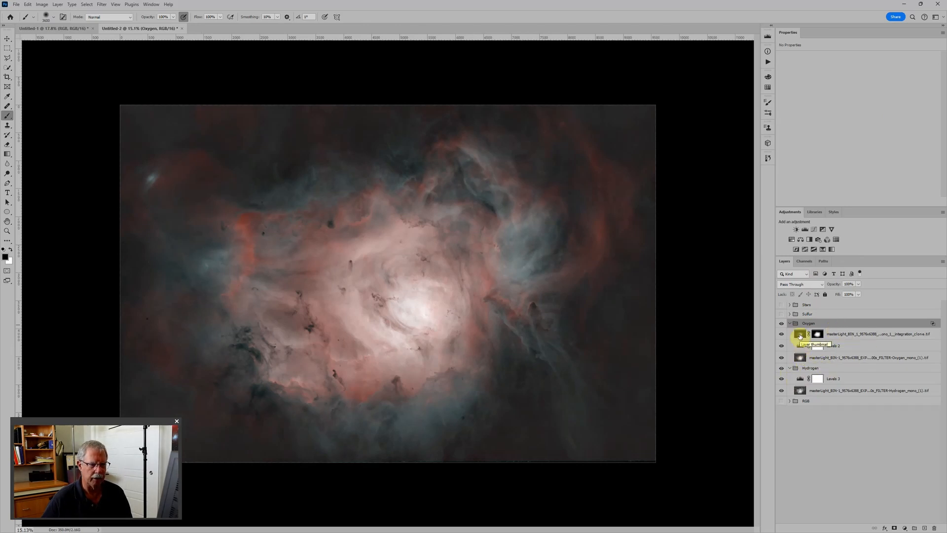
{"action": "left_click", "coordinate": [800, 334]}
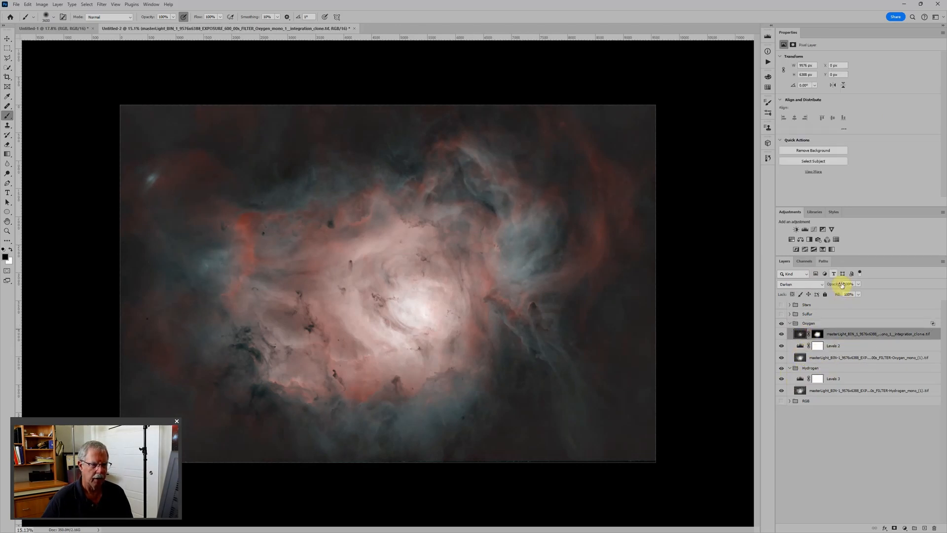
{"action": "left_click", "coordinate": [805, 230]}
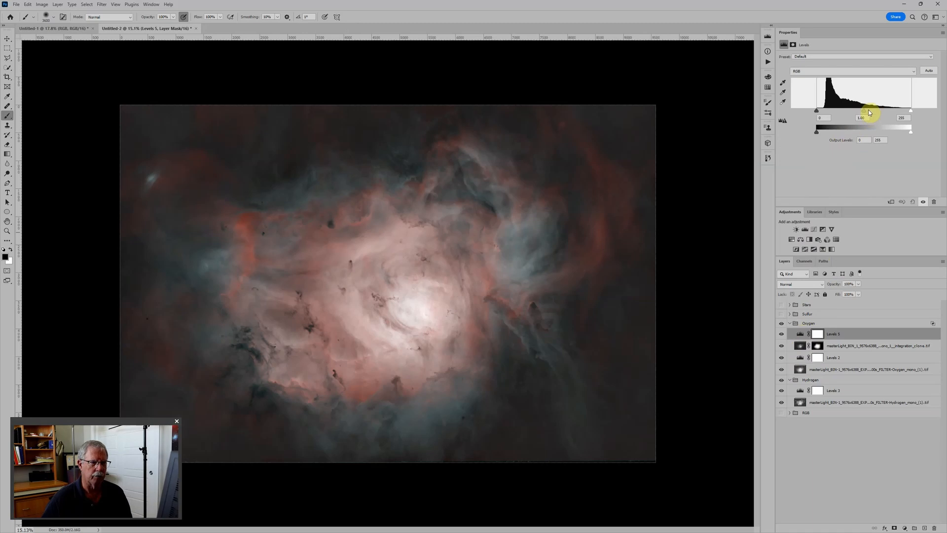
{"action": "mouse_move", "coordinate": [865, 109]}
{"action": "left_mouse_down"}
{"action": "mouse_move", "coordinate": [880, 108]}
{"action": "mouse_move", "coordinate": [870, 108]}
{"action": "left_mouse_up"}
Check the effect of the Oxygen group's masked clone layer by toggling it, and reduce its opacity to about 60%.
{"action": "left_click", "coordinate": [781, 346]}
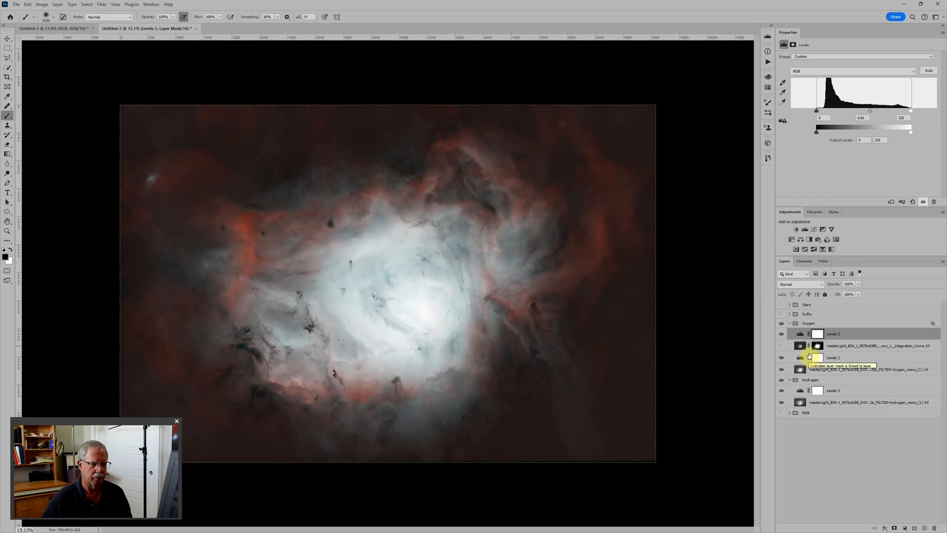
{"action": "left_click", "coordinate": [781, 346]}
{"action": "left_click", "coordinate": [804, 346]}
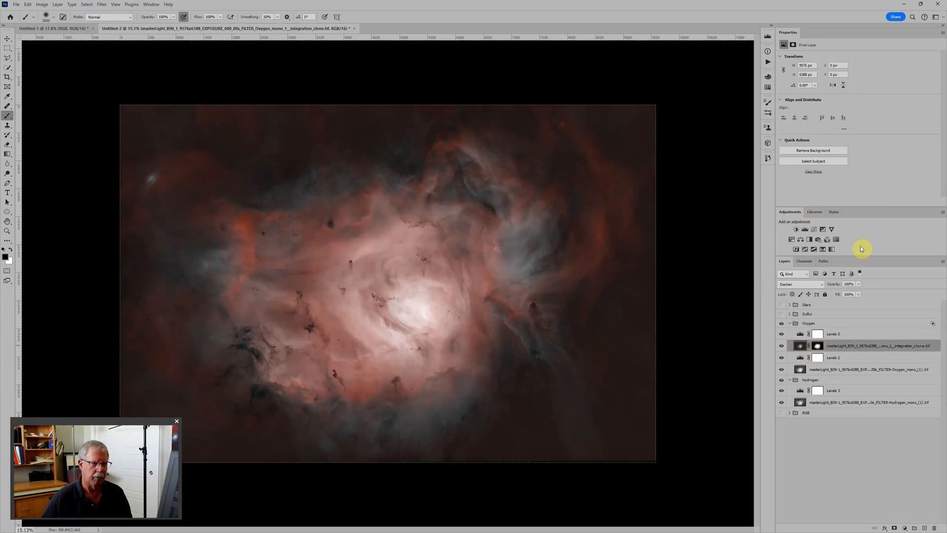
{"action": "mouse_move", "coordinate": [836, 284]}
{"action": "left_mouse_down"}
{"action": "mouse_move", "coordinate": [814, 285]}
{"action": "mouse_move", "coordinate": [824, 283]}
{"action": "left_mouse_up"}
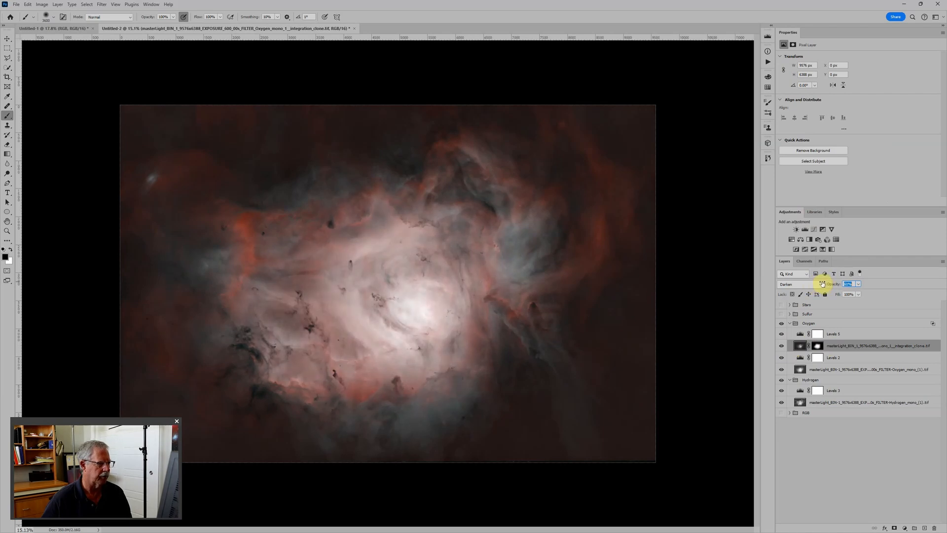
{"action": "key", "text": "ctrl+0"}
{"action": "scroll", "coordinate": [642, 242], "scroll_direction": "down", "scroll_amount": 3}
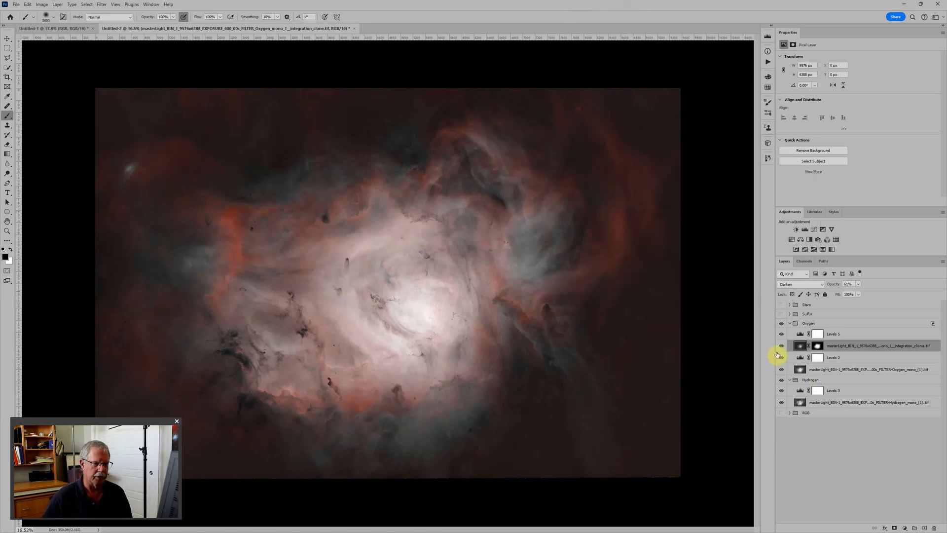
Collapse the Oxygen and Hydrogen groups, show the RGB group and move it between Stars and Sulfur.
{"action": "left_click", "coordinate": [789, 324]}
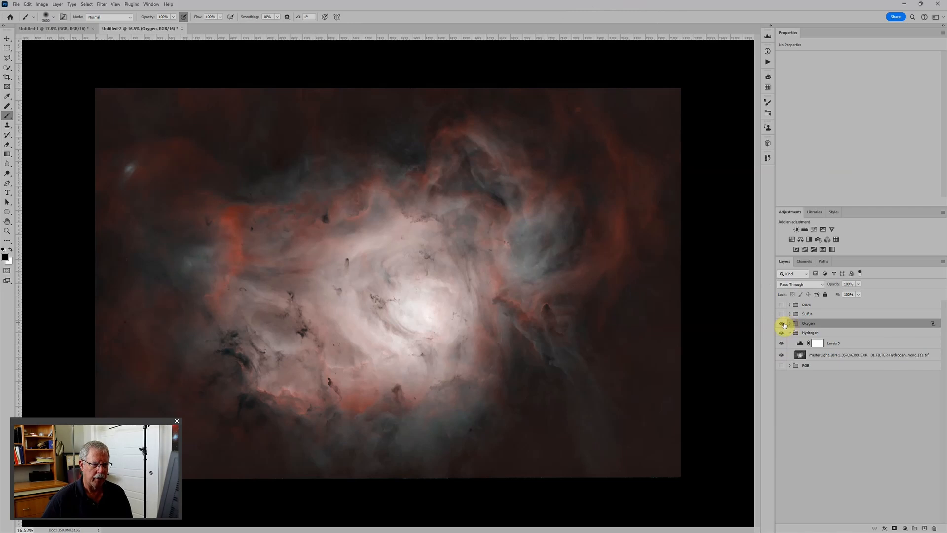
{"action": "left_click", "coordinate": [789, 333]}
{"action": "left_click", "coordinate": [782, 342]}
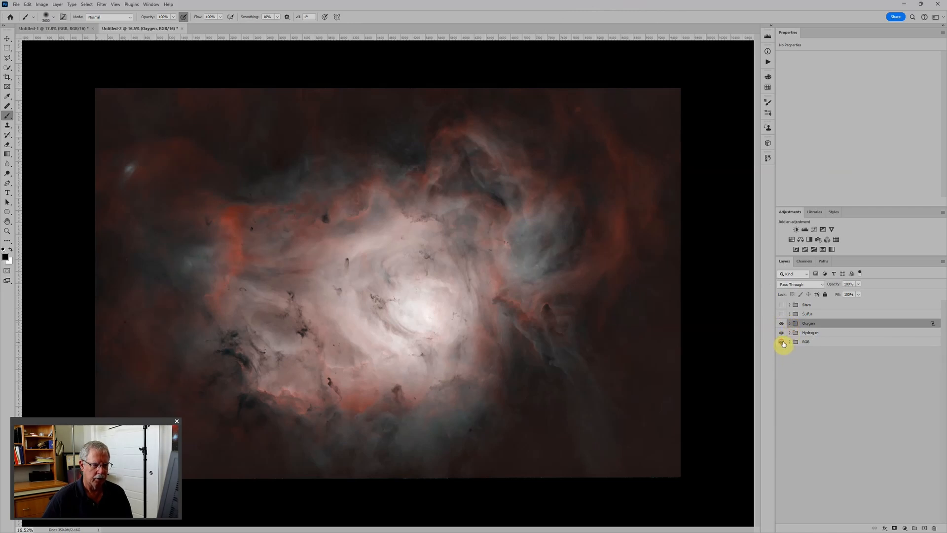
{"action": "left_click_drag", "start_coordinate": [805, 342], "coordinate": [809, 309]}
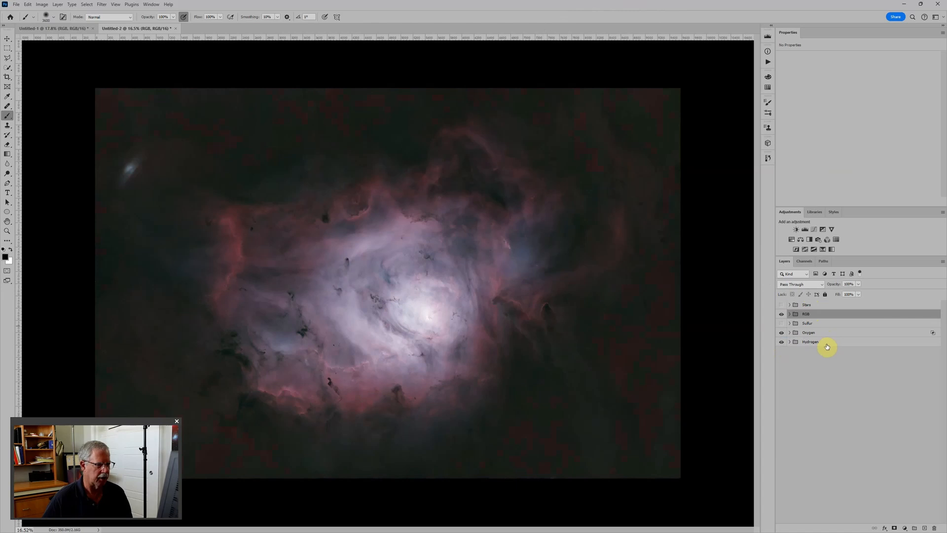
Toggle the RGB group to compare it with the narrowband composite, leaving RGB hidden.
{"action": "left_click", "coordinate": [782, 314]}
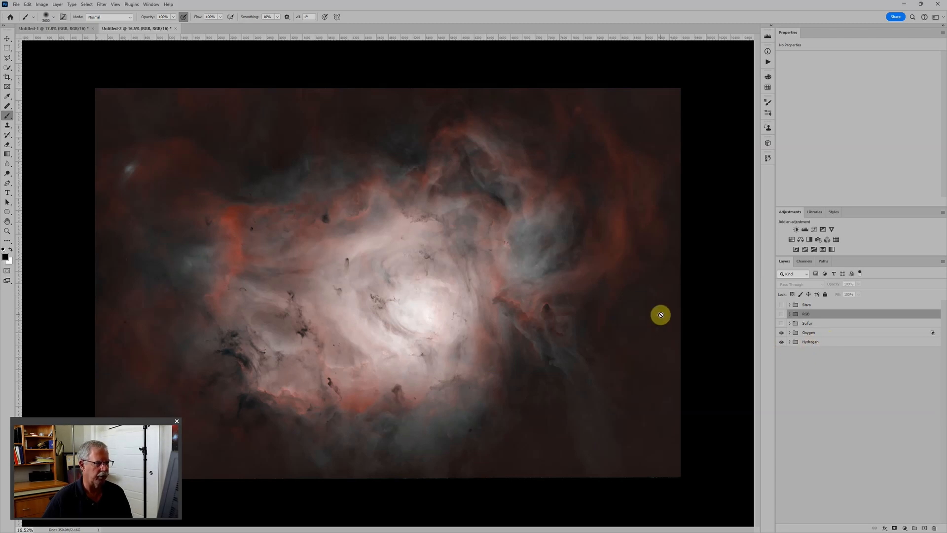
{"action": "left_click", "coordinate": [783, 315]}
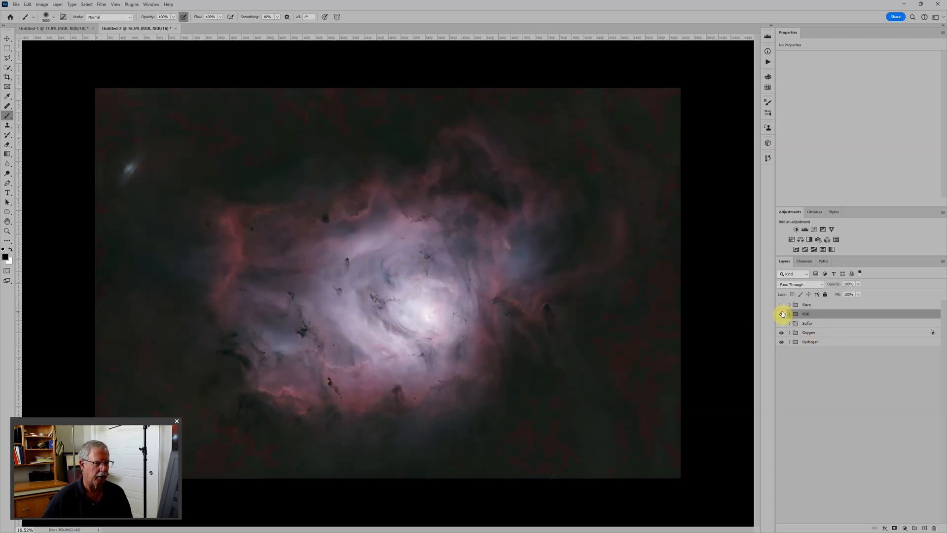
{"action": "left_click", "coordinate": [782, 314]}
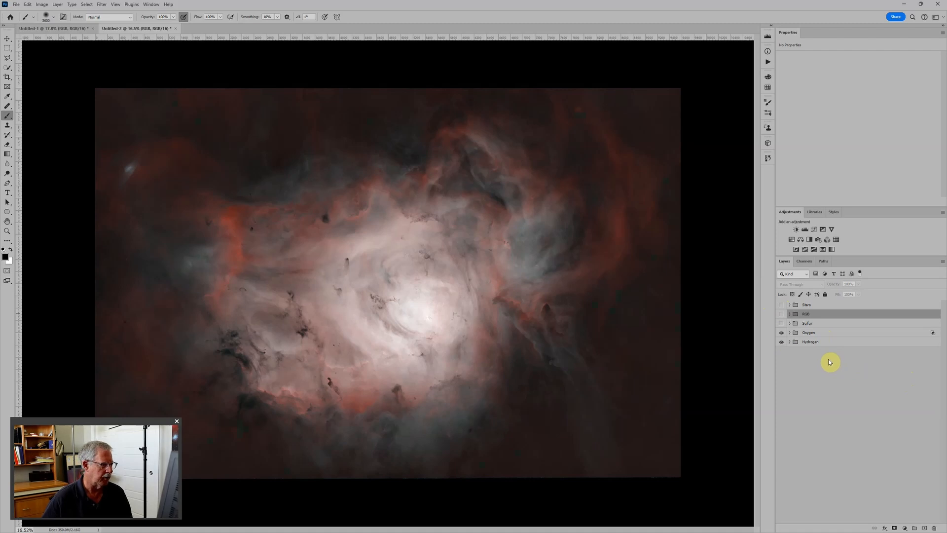
Add Levels, Color Balance and Hue/Saturation adjustment layers above the Sulfur group.
{"action": "left_click", "coordinate": [829, 324]}
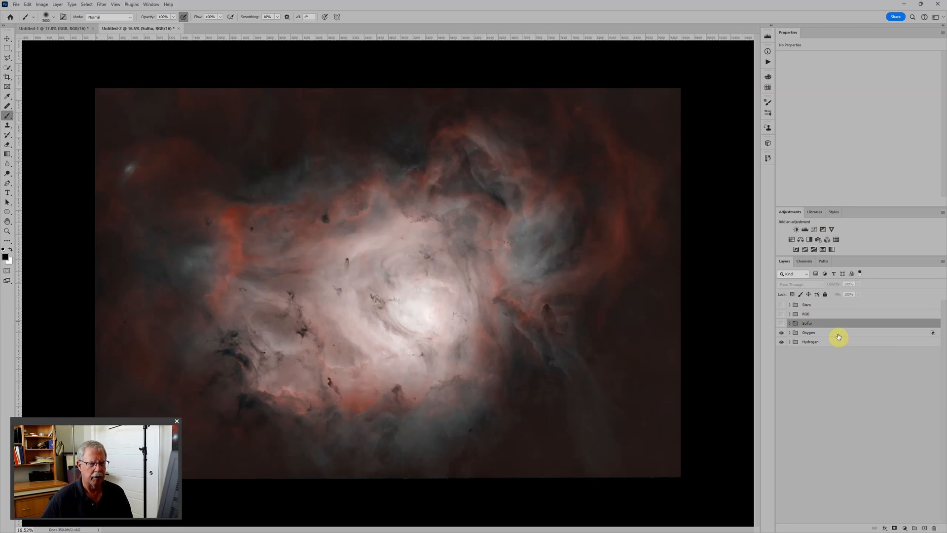
{"action": "left_click", "coordinate": [805, 228]}
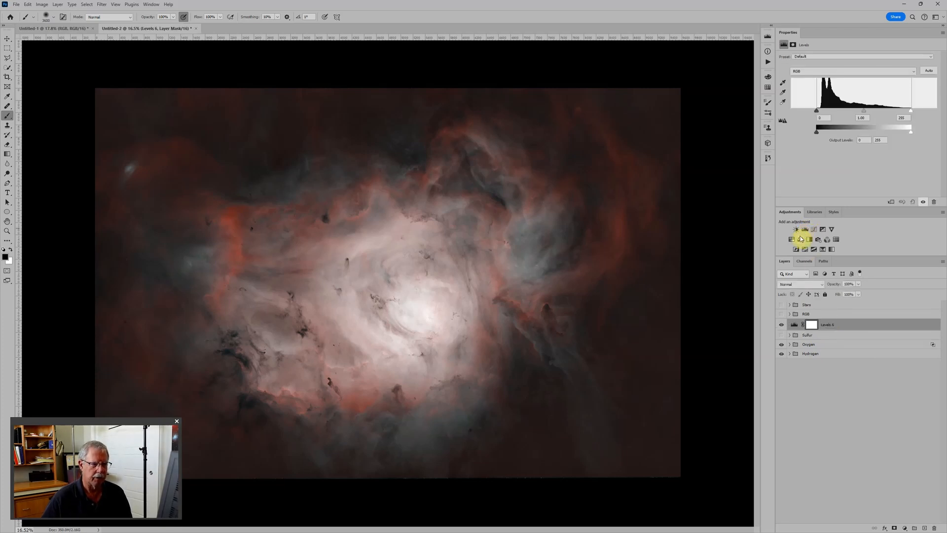
{"action": "left_click", "coordinate": [799, 240]}
{"action": "left_click", "coordinate": [791, 240]}
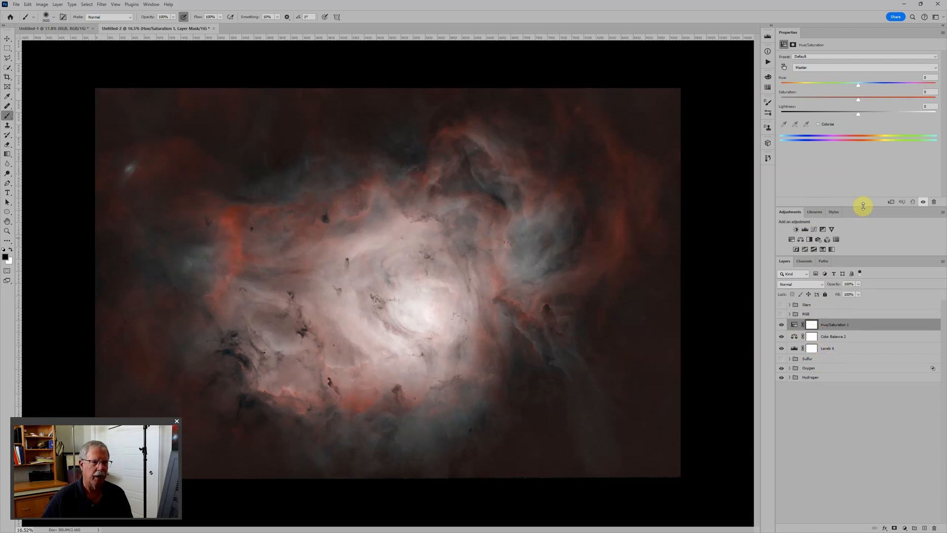
Set the Levels 6 midtone to 1.04 and the Color Balance 2 midtones to cyan-red -6 and yellow-blue -2.
{"action": "left_click", "coordinate": [795, 348]}
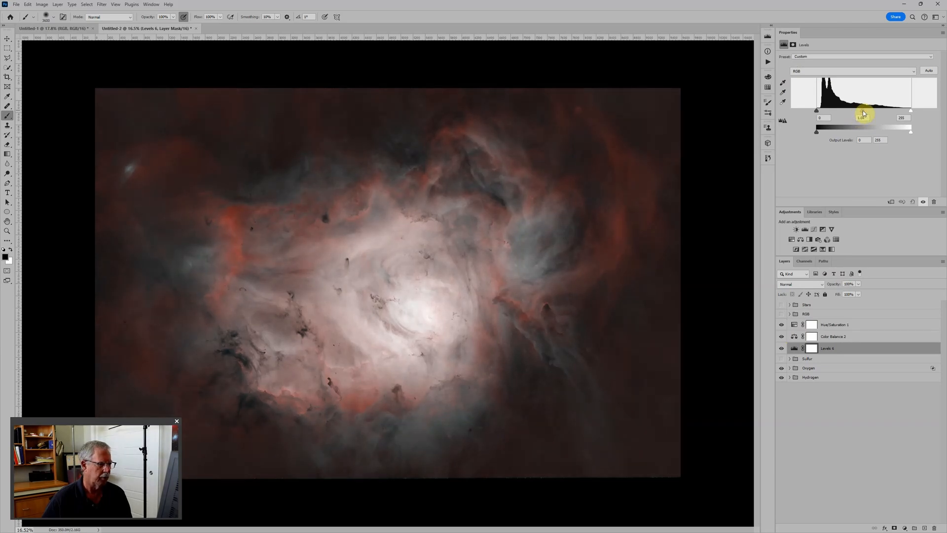
{"action": "left_click", "coordinate": [793, 336]}
{"action": "mouse_move", "coordinate": [855, 74]}
{"action": "left_mouse_down"}
{"action": "mouse_move", "coordinate": [844, 74]}
{"action": "mouse_move", "coordinate": [848, 85]}
{"action": "left_mouse_up"}
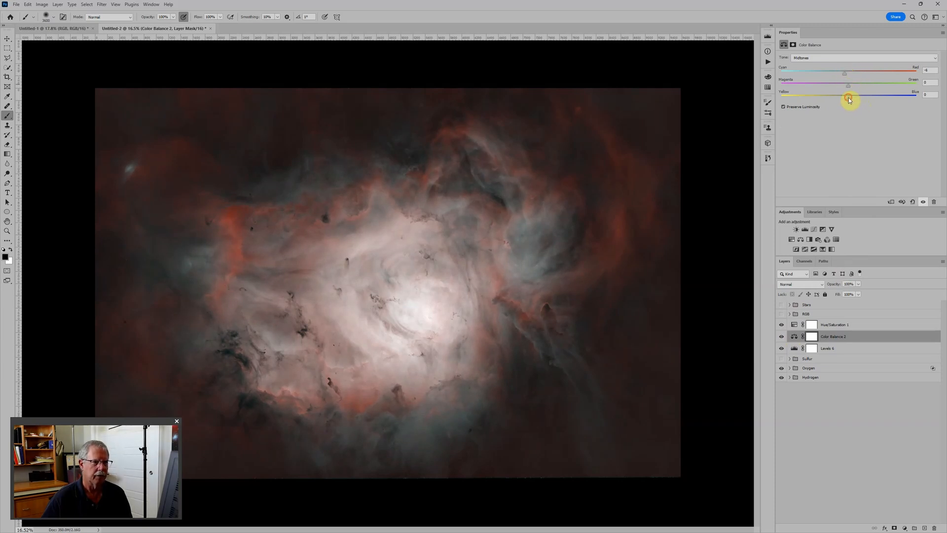
{"action": "left_click_drag", "start_coordinate": [849, 101], "coordinate": [847, 102]}
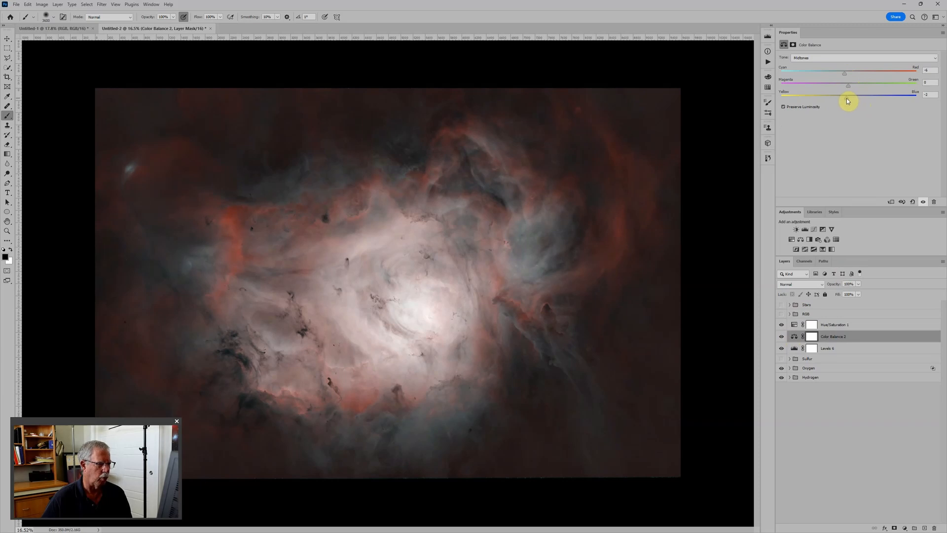
Set Hue/Saturation 1 saturation to +20 and compare the result with the RGB group.
{"action": "left_click", "coordinate": [793, 326]}
{"action": "left_click_drag", "start_coordinate": [858, 101], "coordinate": [875, 102]}
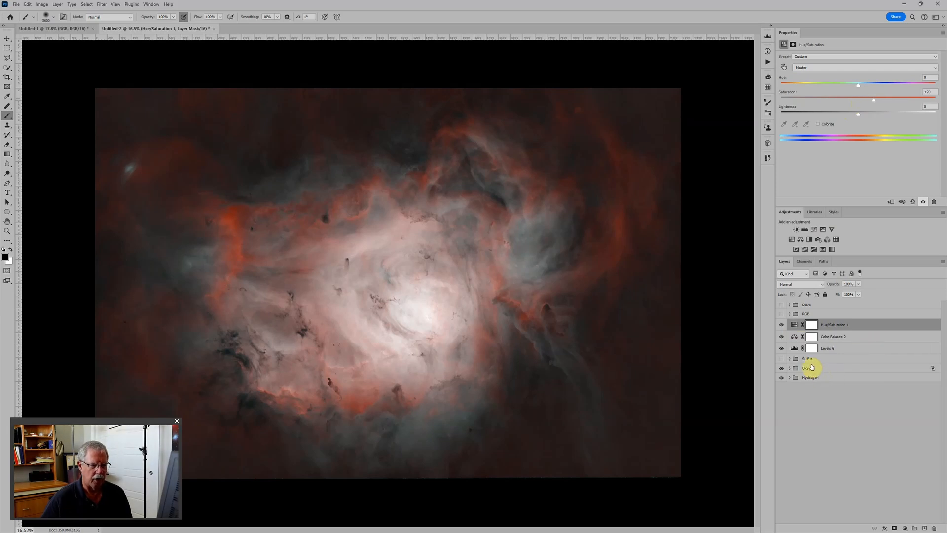
{"action": "left_click", "coordinate": [782, 315]}
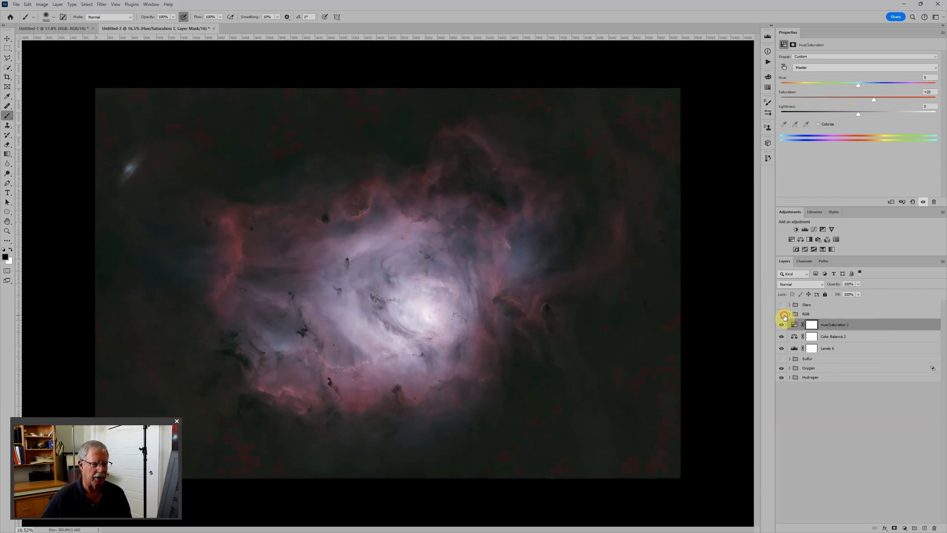
{"action": "left_click", "coordinate": [783, 316]}
Set the Levels 6 midtone to 0.73 and output black level to 9, and compare the result with the RGB group.
{"action": "left_click", "coordinate": [792, 349]}
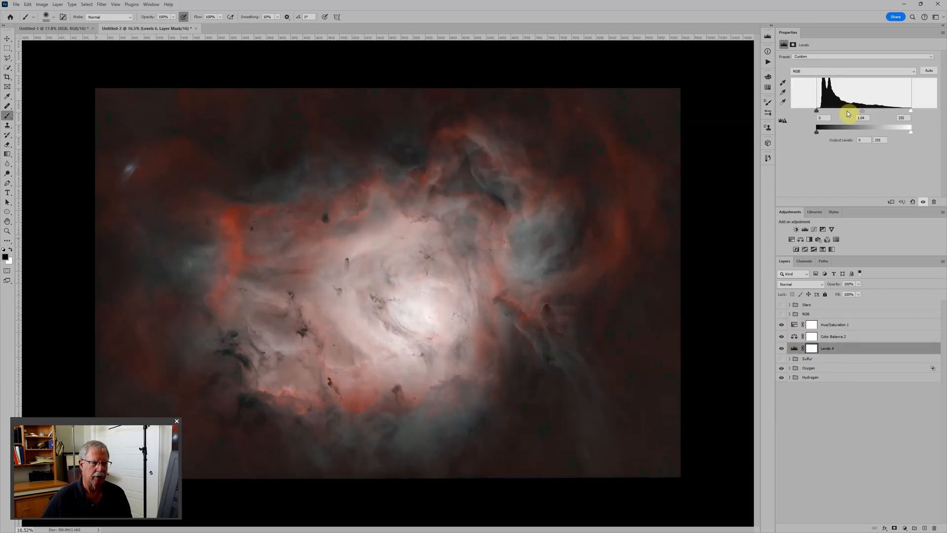
{"action": "left_click_drag", "start_coordinate": [845, 111], "coordinate": [873, 111]}
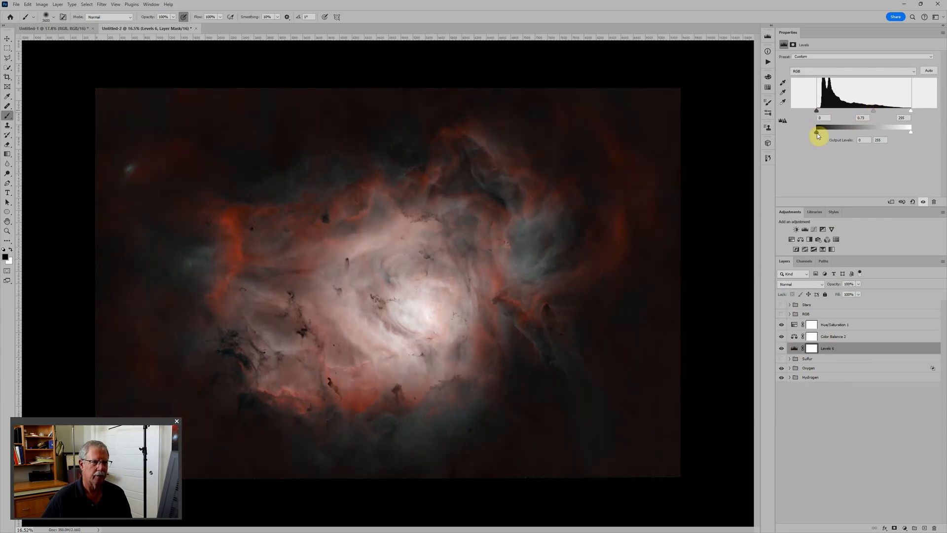
{"action": "left_click_drag", "start_coordinate": [818, 133], "coordinate": [823, 134]}
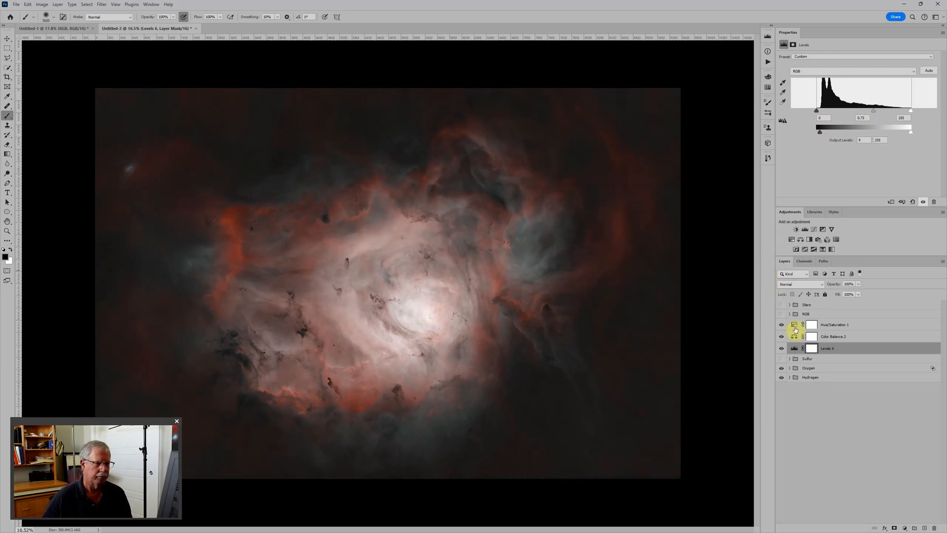
{"action": "left_click", "coordinate": [782, 314]}
{"action": "left_click", "coordinate": [782, 315]}
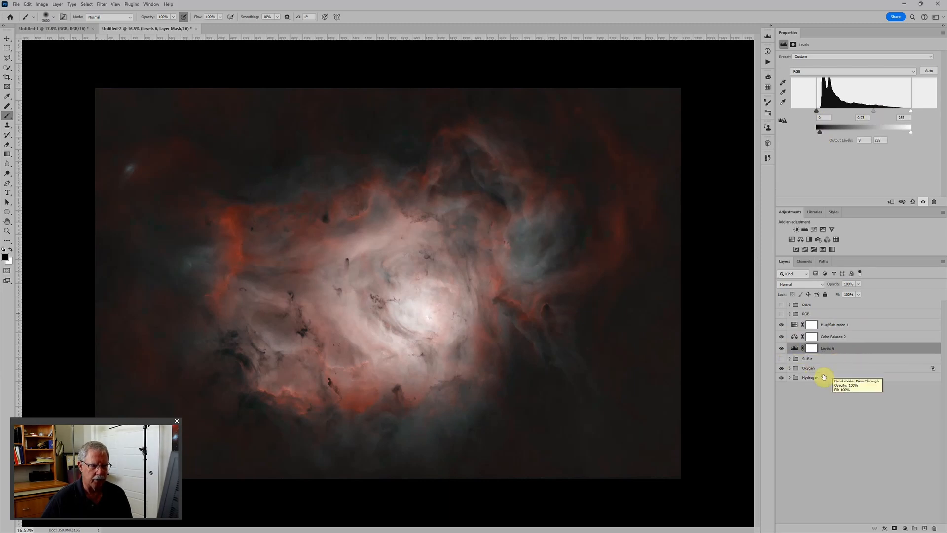
View the Hydrogen group on its own, restore the other layers, and show and select only the Oxygen group.
{"action": "left_click", "coordinate": [782, 377], "text": "alt"}
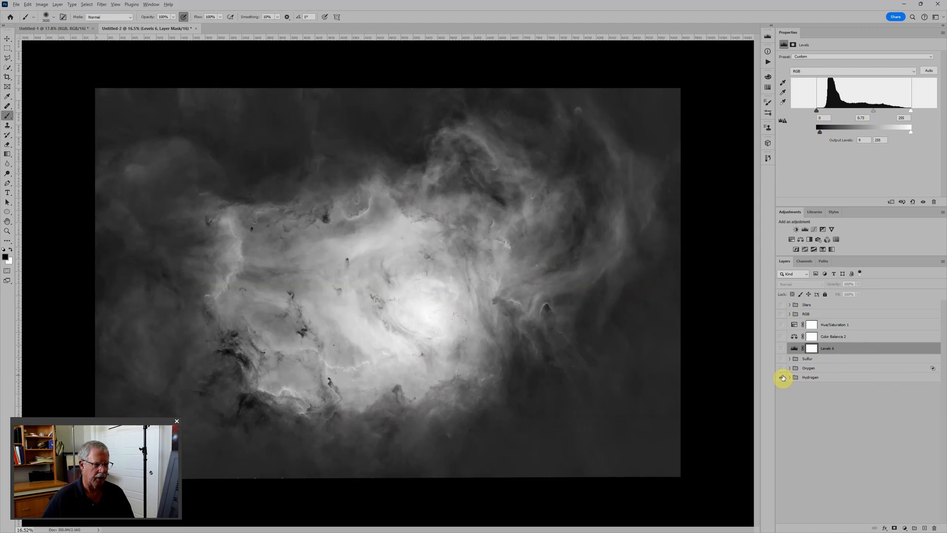
{"action": "left_click", "coordinate": [782, 377], "text": "alt"}
{"action": "left_click", "coordinate": [780, 368], "text": "alt"}
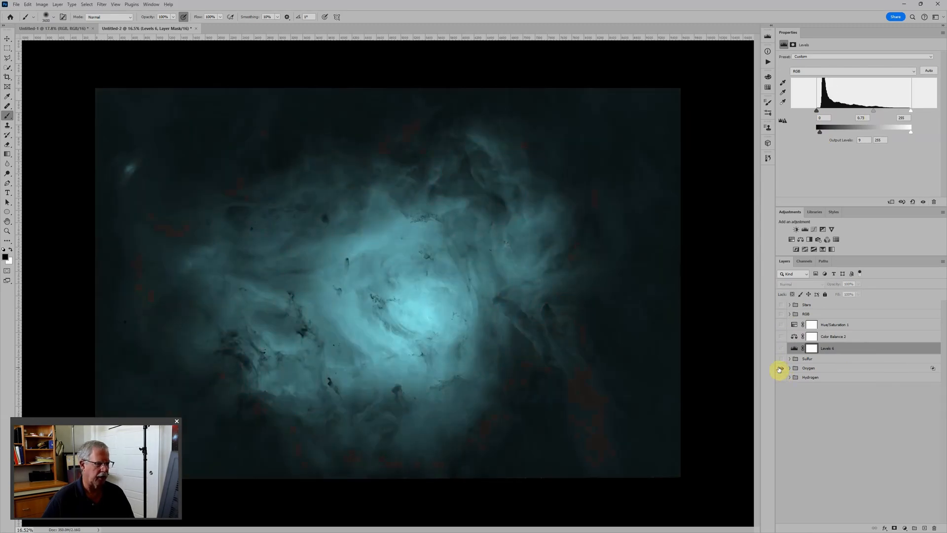
{"action": "left_click", "coordinate": [823, 369]}
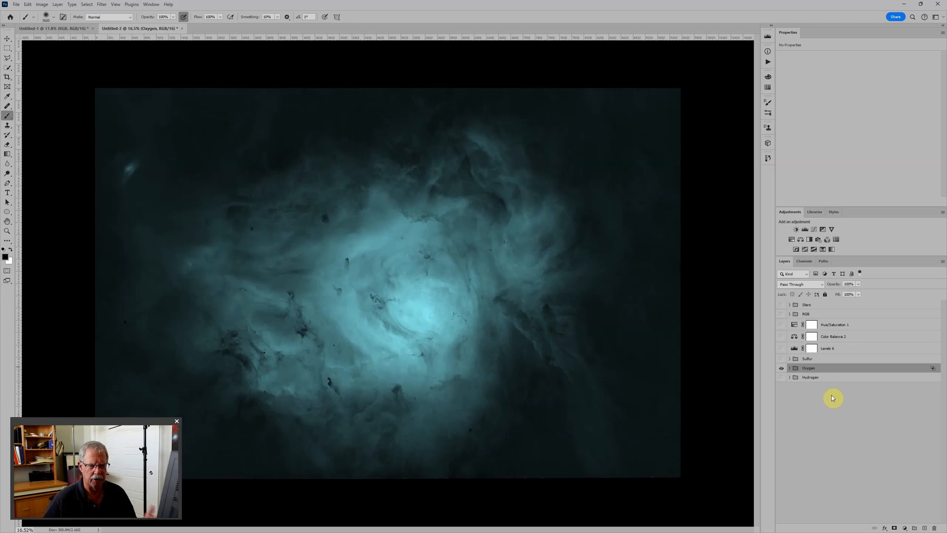
Re-enable the red channel in the Oxygen group's advanced blending options.
{"action": "left_click", "coordinate": [789, 368]}
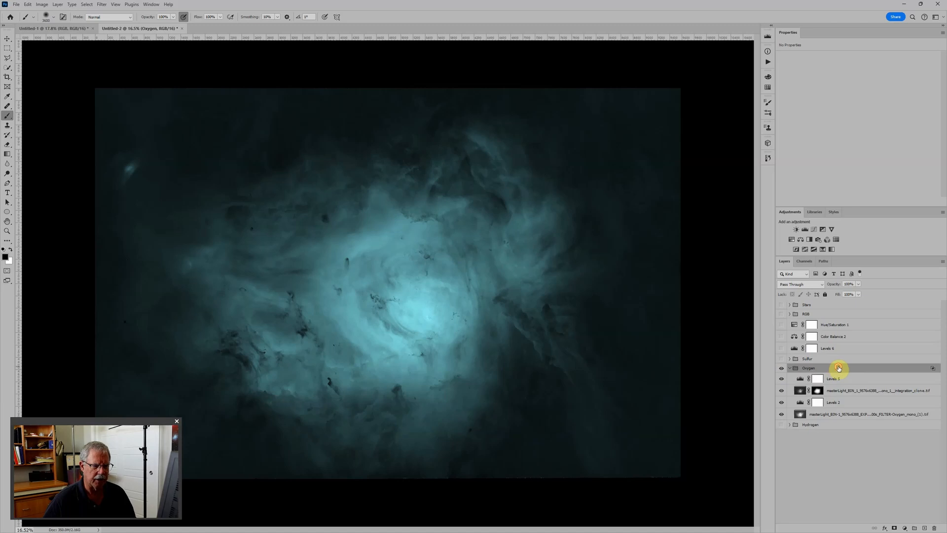
{"action": "double_click", "coordinate": [839, 368]}
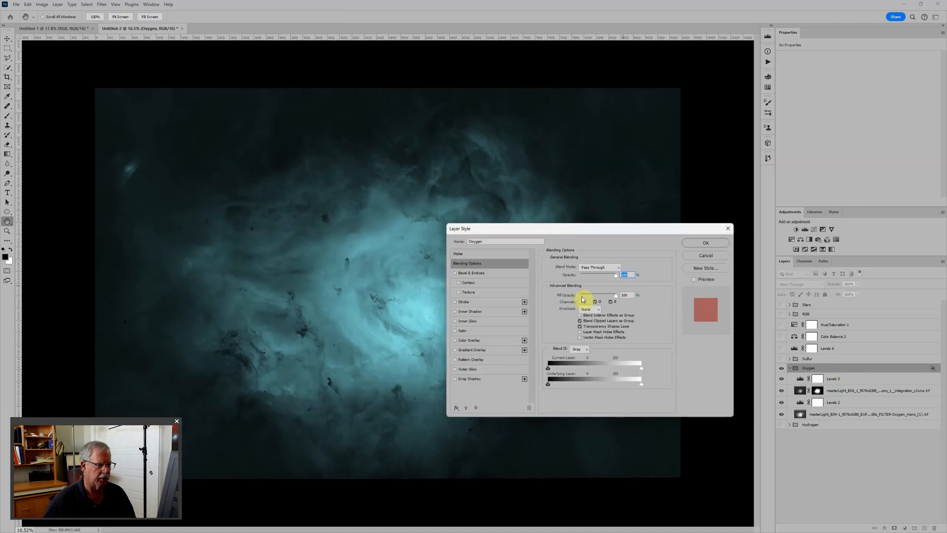
{"action": "left_click", "coordinate": [580, 301]}
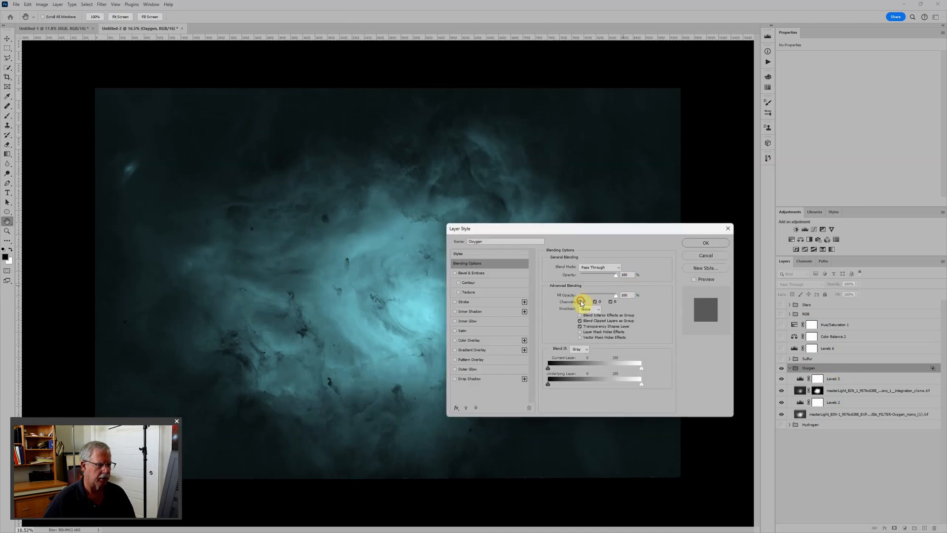
{"action": "left_click", "coordinate": [705, 242]}
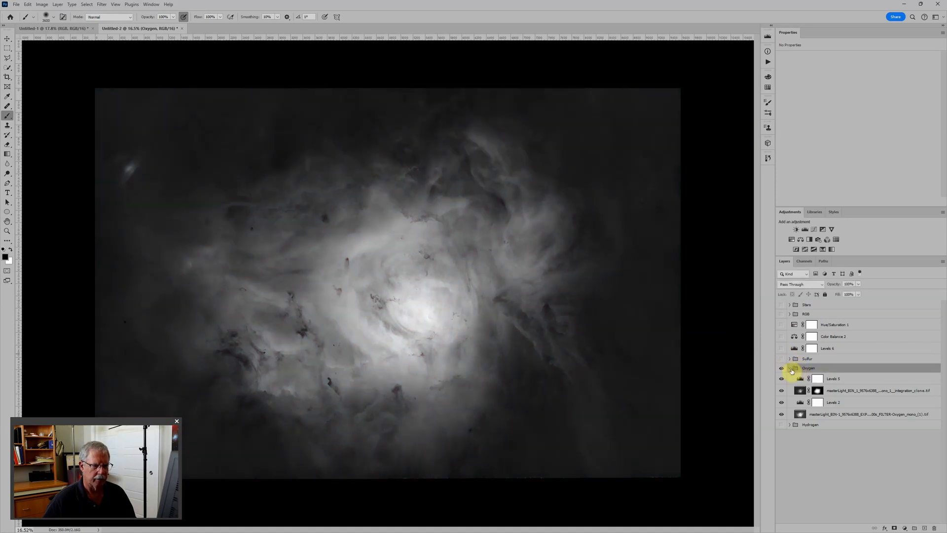
{"action": "left_click", "coordinate": [790, 369]}
Hide the Oxygen group and show the Hydrogen group, the Levels 6 adjustment and the Sulfur group.
{"action": "left_click", "coordinate": [781, 368]}
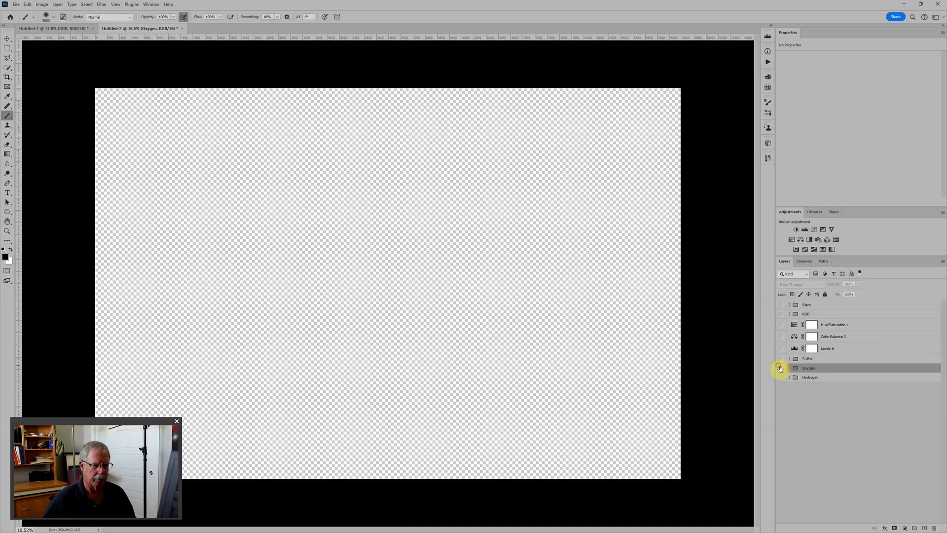
{"action": "left_click", "coordinate": [782, 378]}
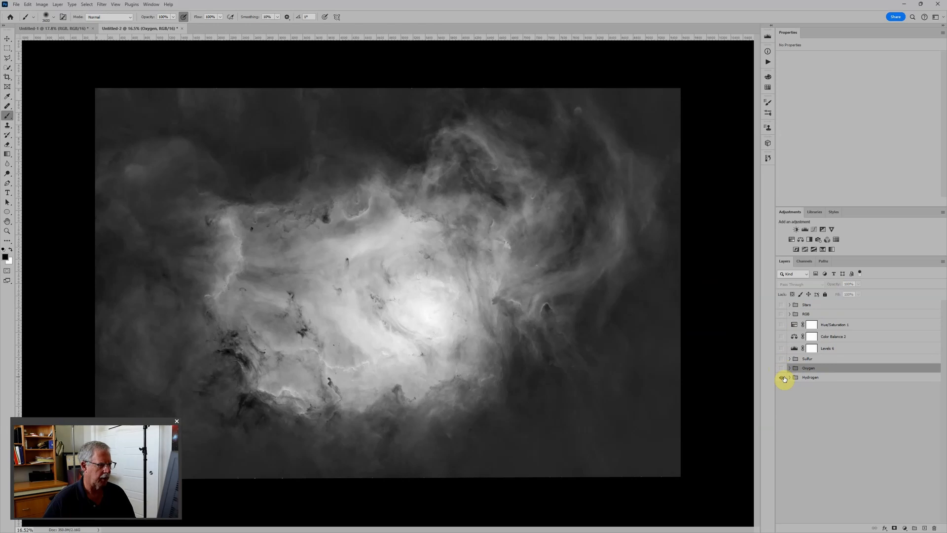
{"action": "left_click", "coordinate": [782, 349]}
{"action": "left_click", "coordinate": [781, 358]}
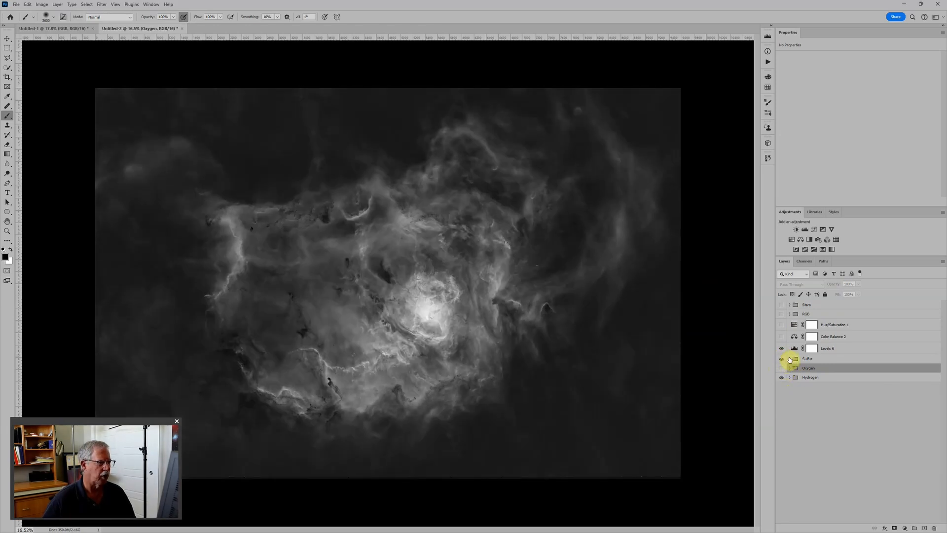
Review the Levels 1 adjustment inside the Sulfur group and collapse the group again.
{"action": "left_click", "coordinate": [789, 358]}
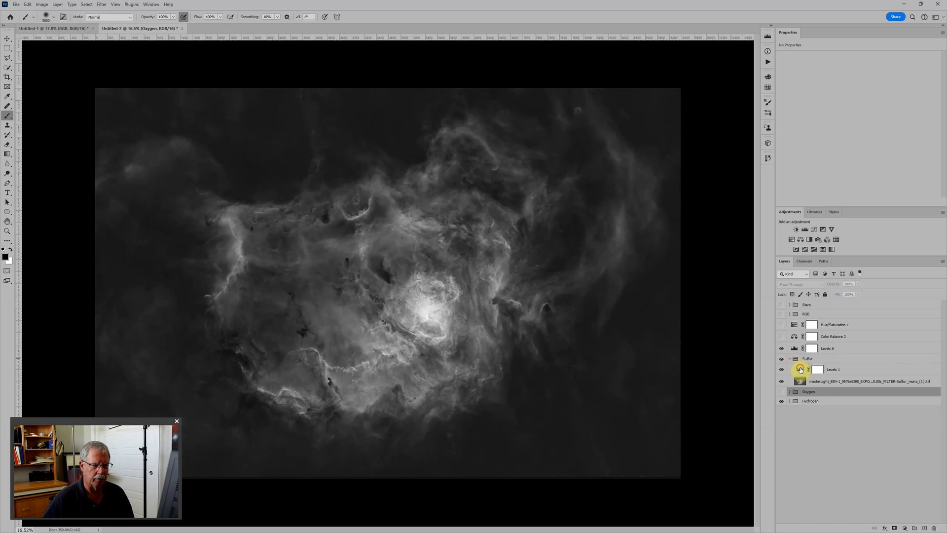
{"action": "left_click", "coordinate": [800, 369]}
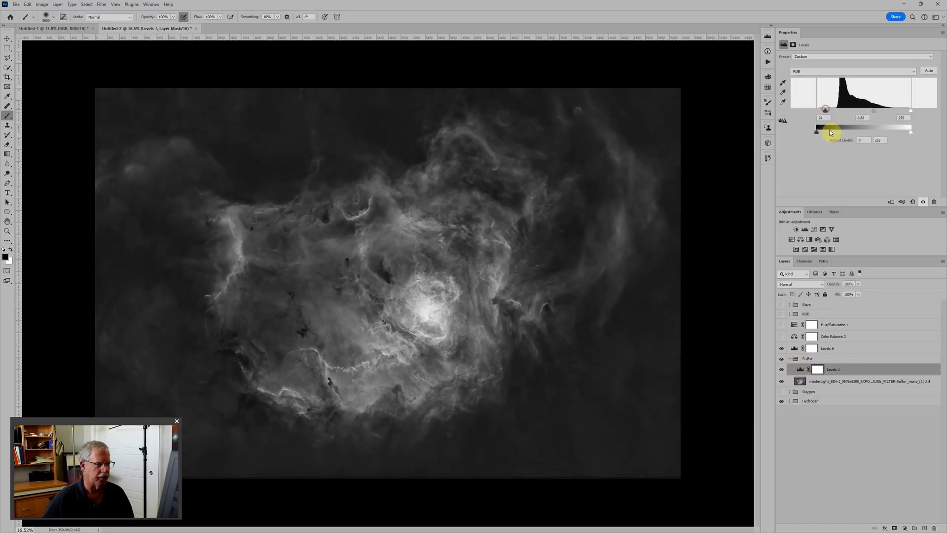
{"action": "left_click", "coordinate": [814, 359]}
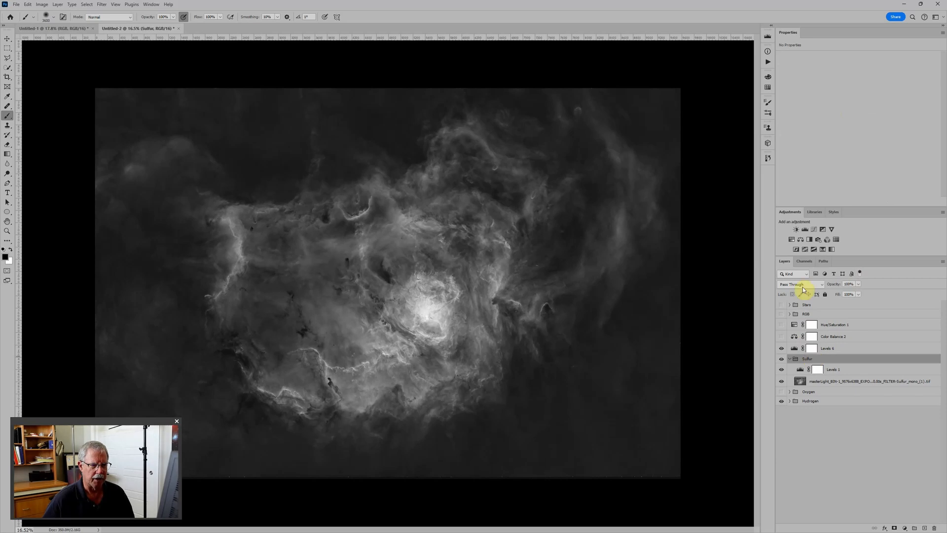
{"action": "left_click", "coordinate": [789, 359]}
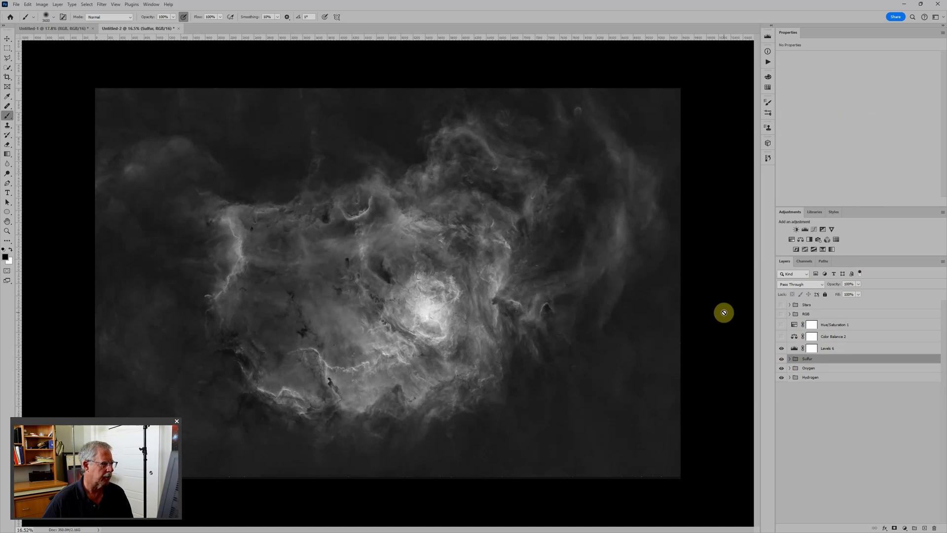
Add a solid black color fill layer and place it beneath the Hydrogen group.
{"action": "left_click", "coordinate": [848, 386]}
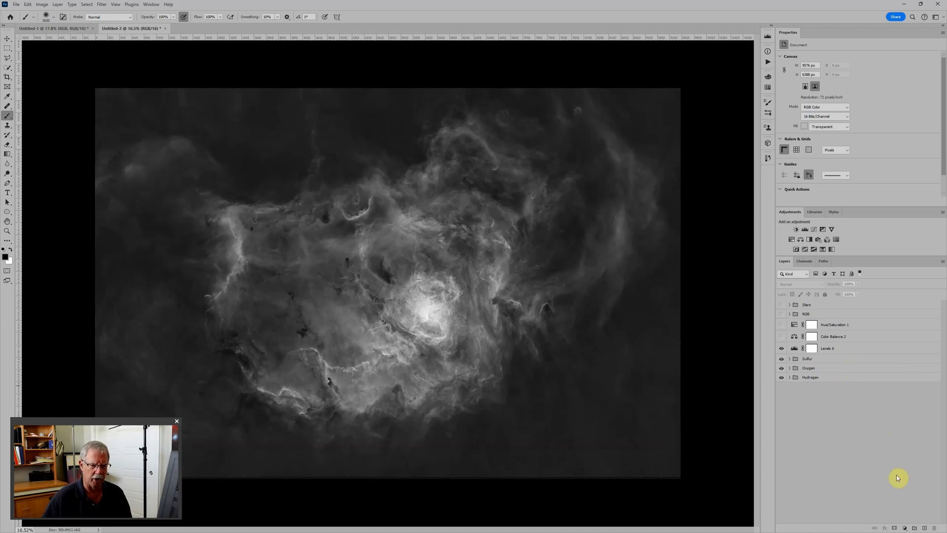
{"action": "left_click", "coordinate": [850, 380]}
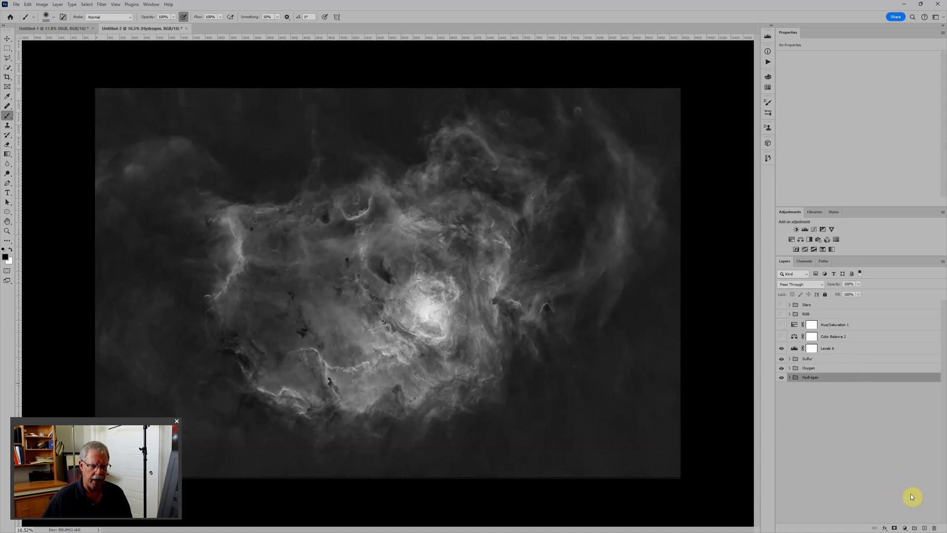
{"action": "left_click", "coordinate": [905, 528]}
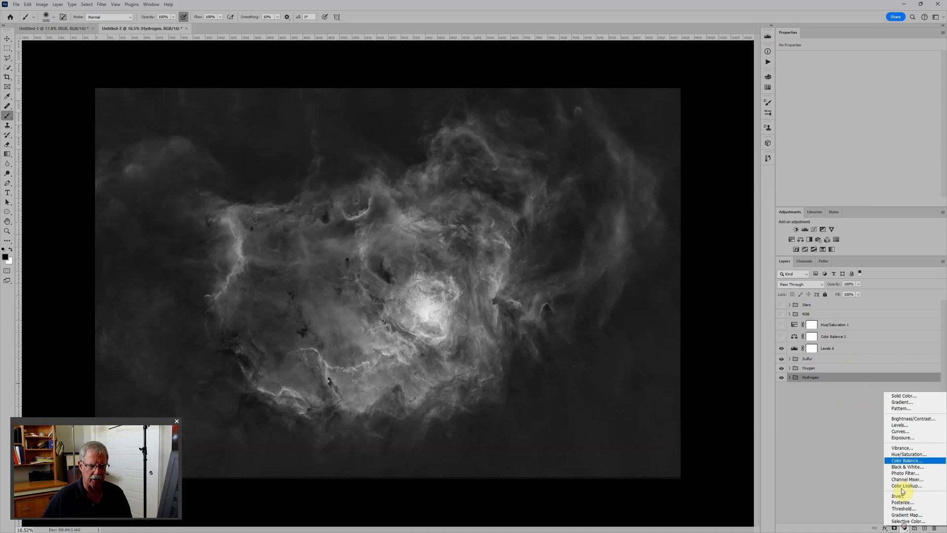
{"action": "left_click", "coordinate": [905, 396]}
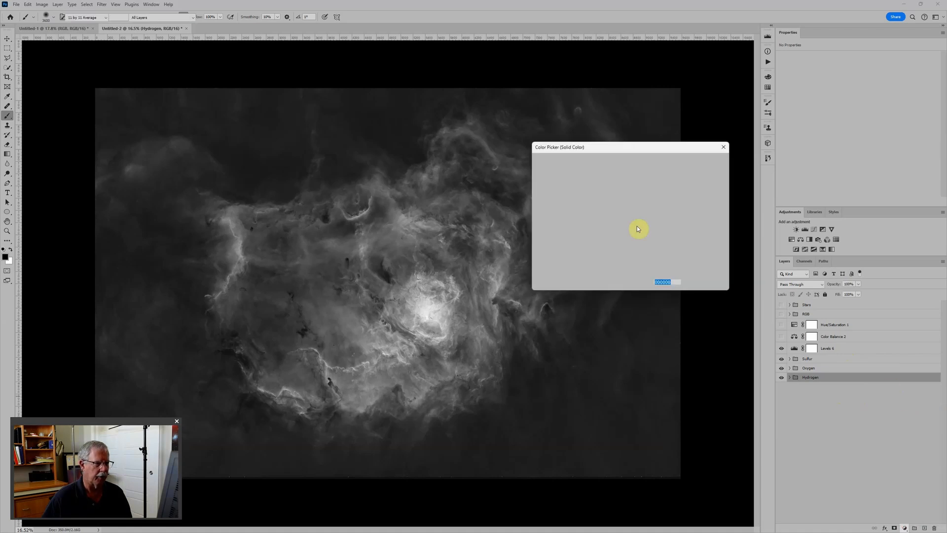
{"action": "left_click", "coordinate": [710, 162]}
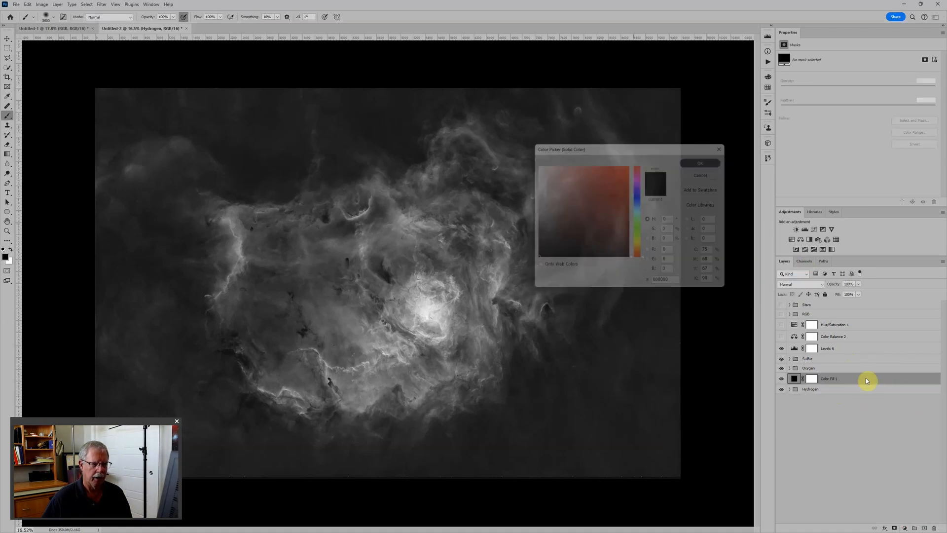
{"action": "left_click_drag", "start_coordinate": [805, 380], "coordinate": [842, 395]}
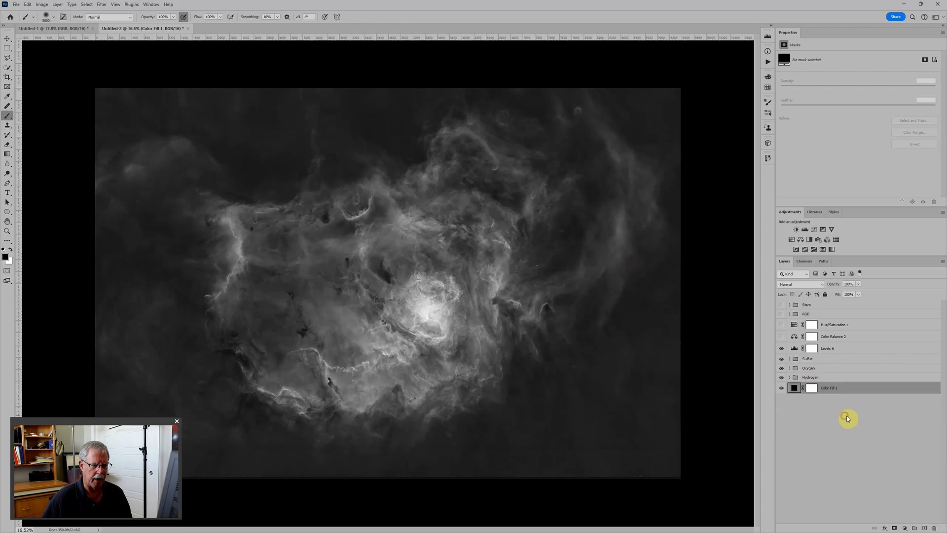
Hide the Sulfur and Oxygen groups, and colorize Hydrogen with a Hue/Saturation adjustment above Levels 3 at hue 0, saturation 100 and lightness -53.
{"action": "left_click_drag", "start_coordinate": [781, 358], "coordinate": [782, 376]}
{"action": "left_click", "coordinate": [782, 377]}
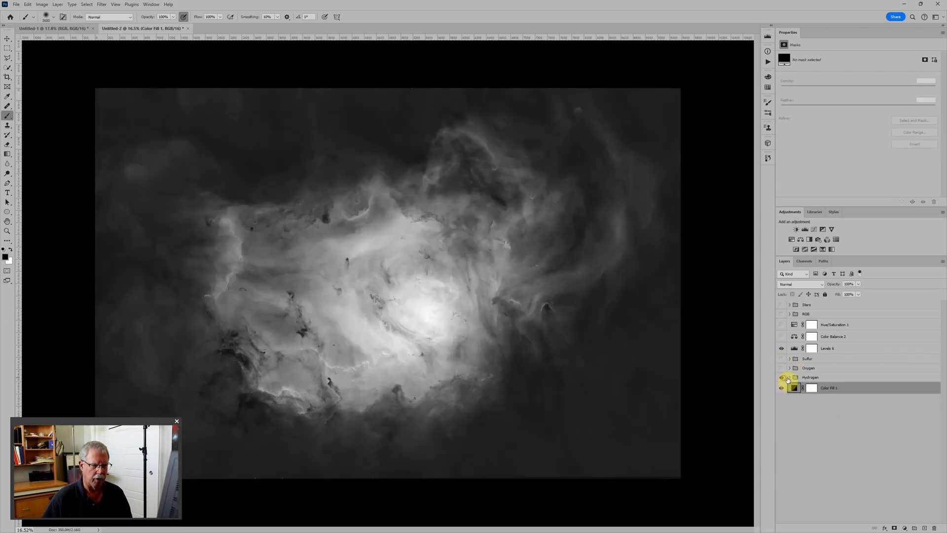
{"action": "left_click", "coordinate": [789, 377]}
{"action": "left_click", "coordinate": [873, 388]}
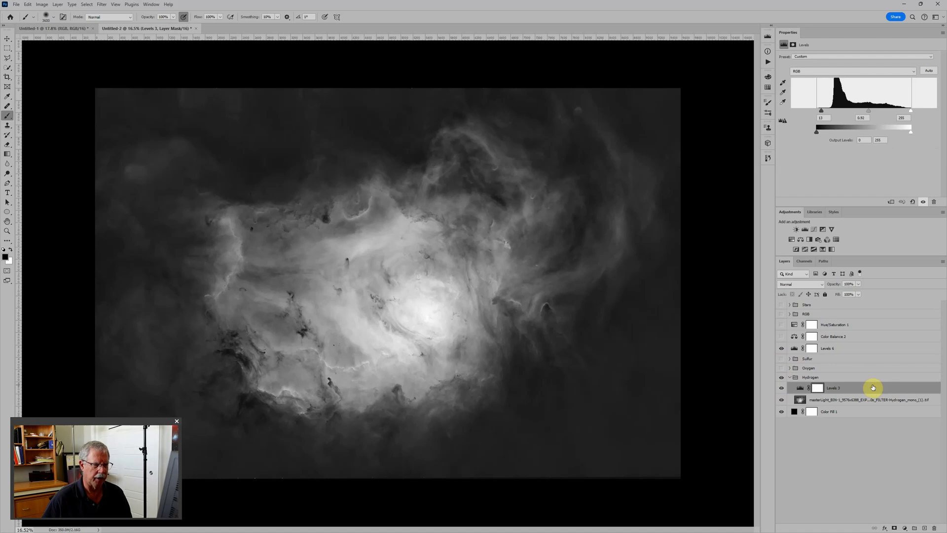
{"action": "left_click", "coordinate": [793, 240]}
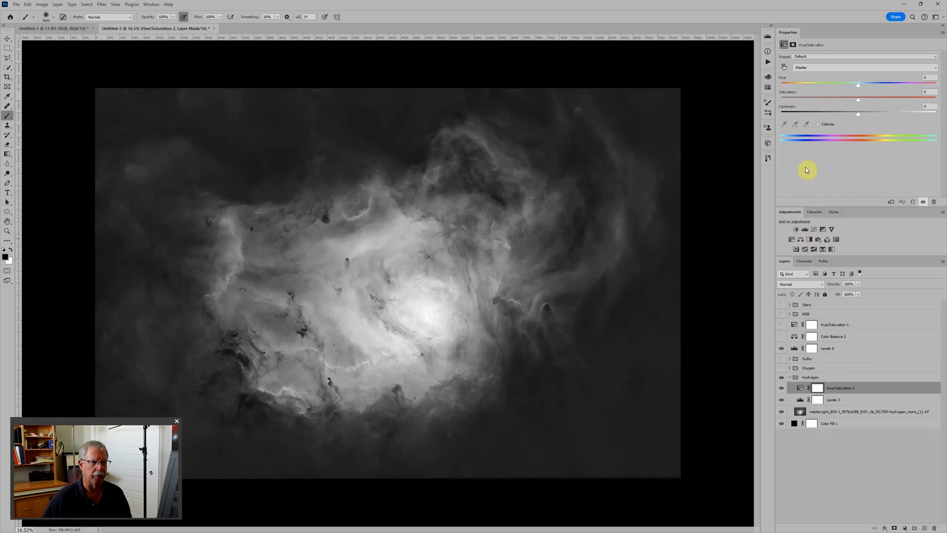
{"action": "left_click", "coordinate": [818, 125]}
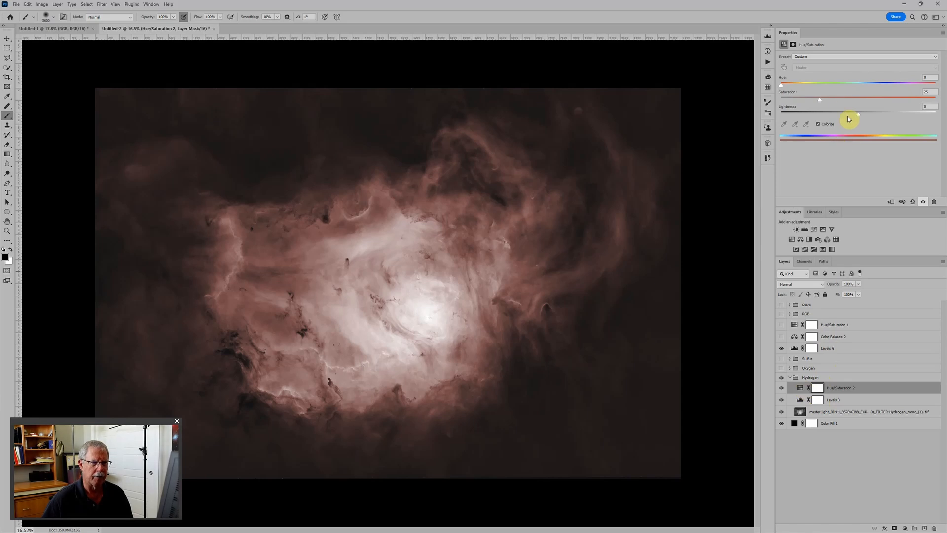
{"action": "left_click_drag", "start_coordinate": [819, 99], "coordinate": [934, 99]}
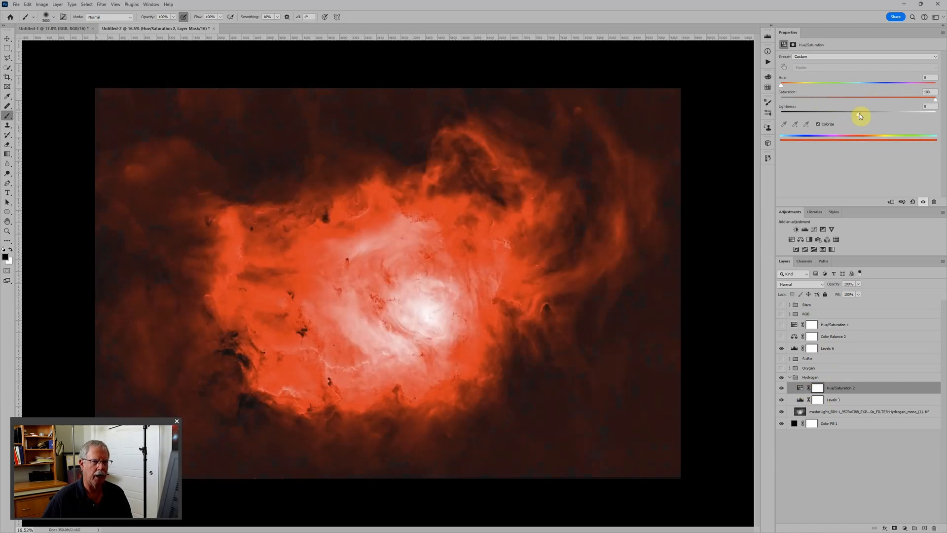
{"action": "left_click_drag", "start_coordinate": [859, 115], "coordinate": [821, 117]}
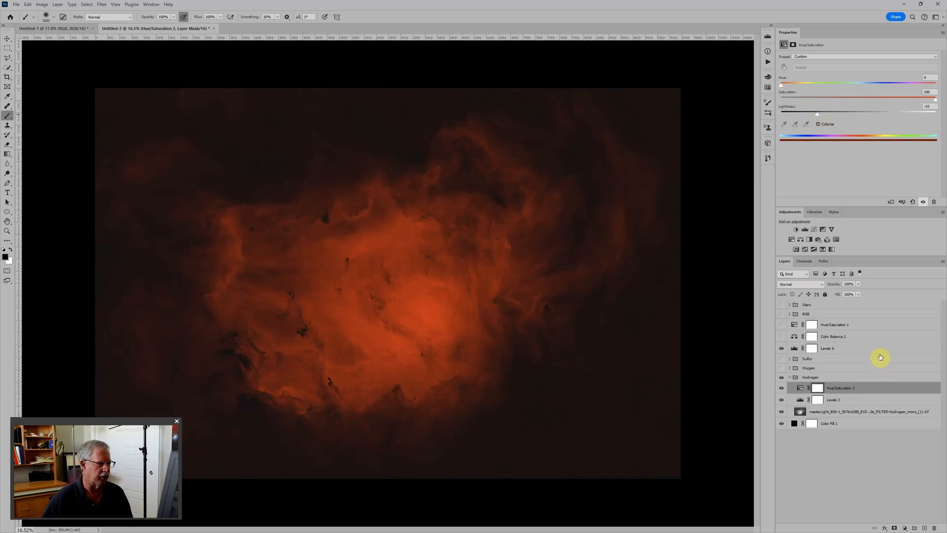
Show the Oxygen group and colorize it with a Hue/Saturation adjustment above Levels 5 at hue 247, saturation 100 and lightness -32.
{"action": "left_click", "coordinate": [781, 368]}
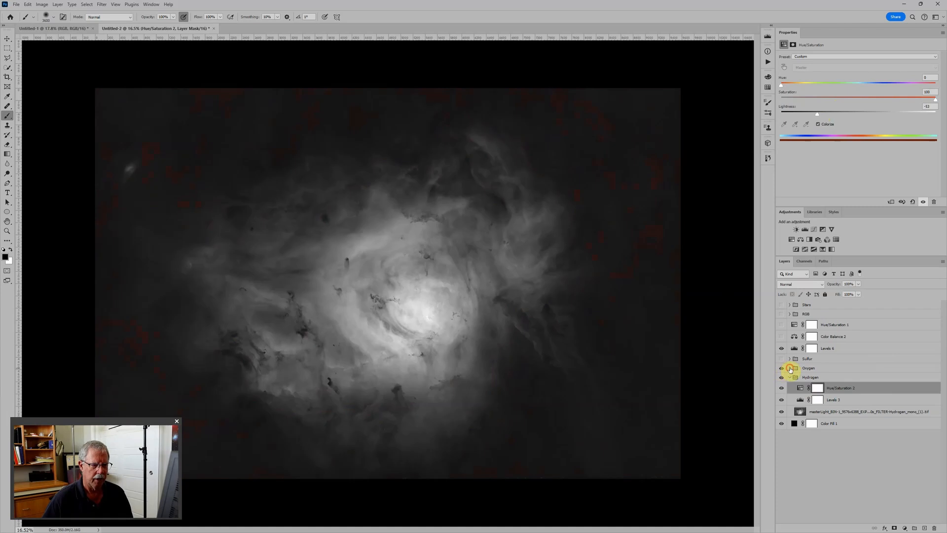
{"action": "left_click", "coordinate": [789, 368]}
{"action": "left_click", "coordinate": [852, 378]}
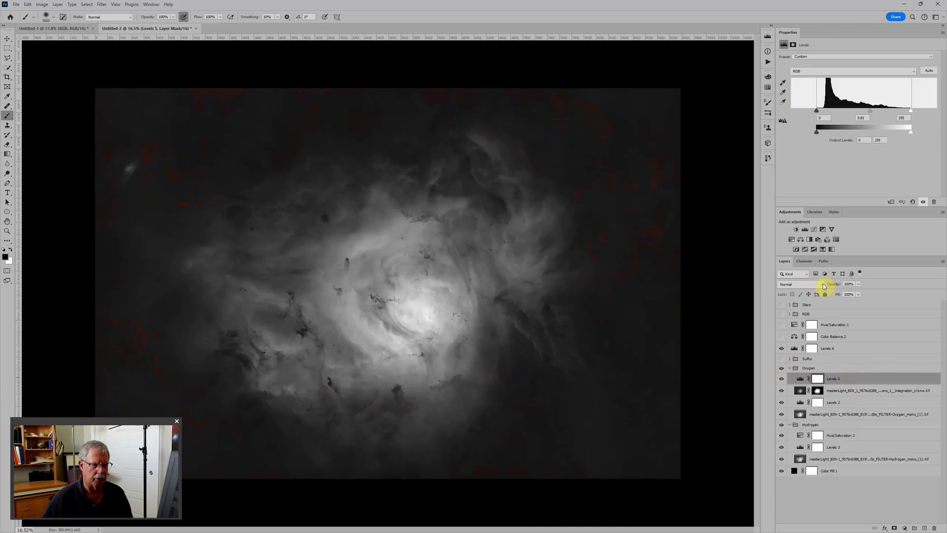
{"action": "left_click", "coordinate": [791, 240]}
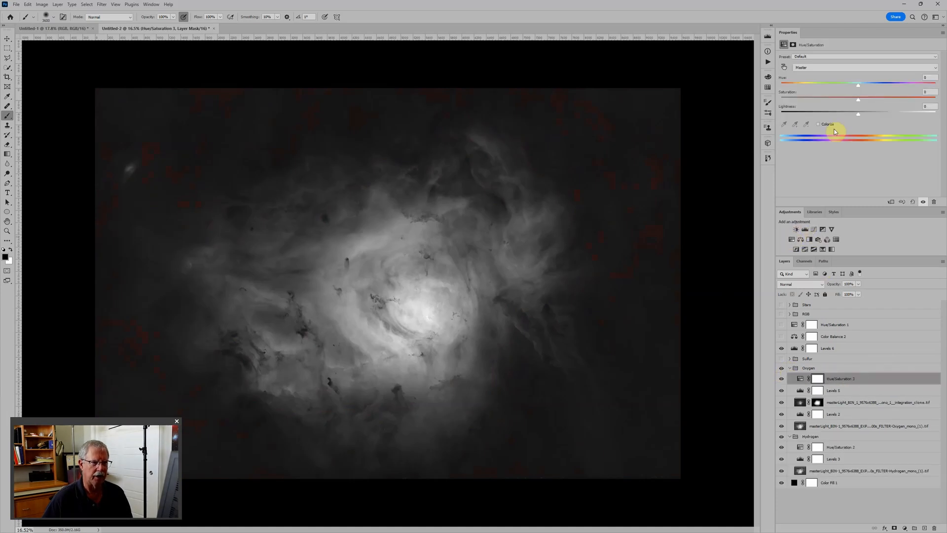
{"action": "left_click", "coordinate": [818, 124]}
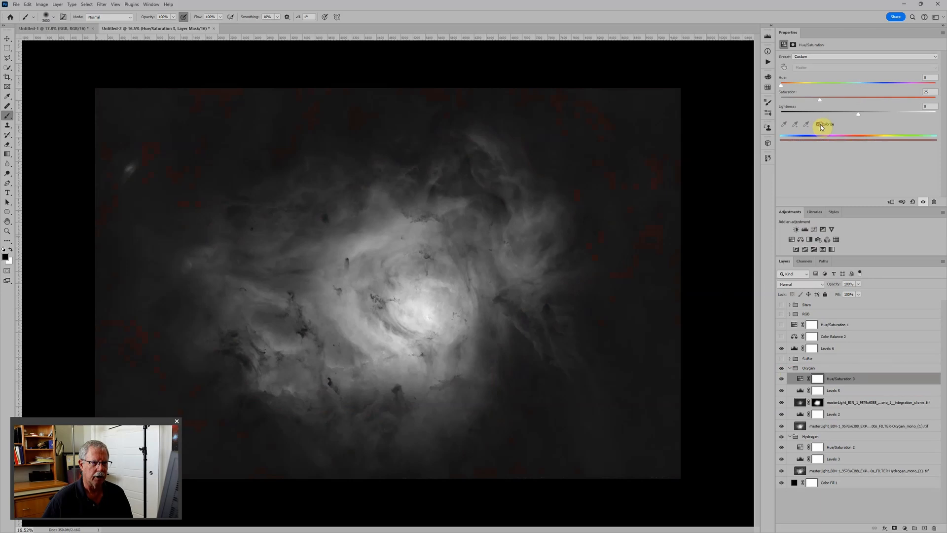
{"action": "left_click_drag", "start_coordinate": [819, 99], "coordinate": [871, 99]}
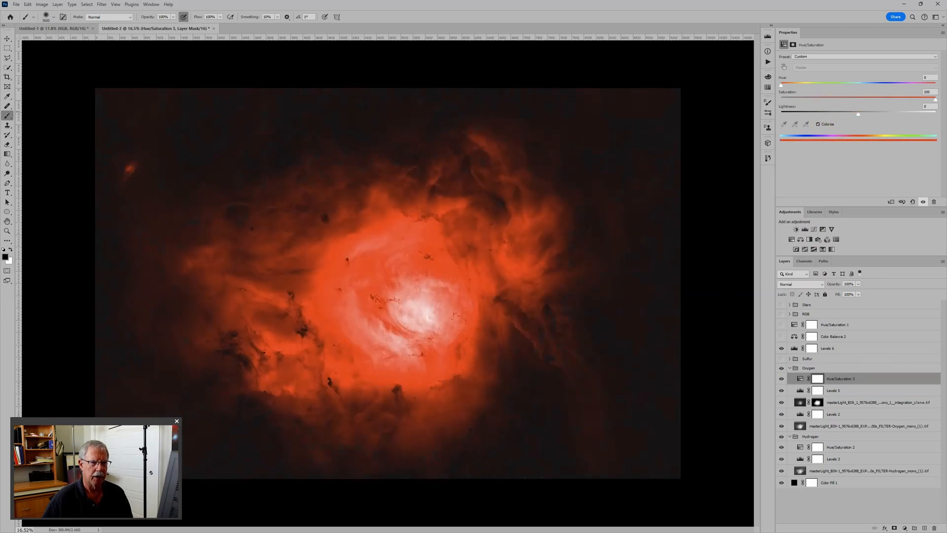
{"action": "left_click_drag", "start_coordinate": [780, 85], "coordinate": [887, 97]}
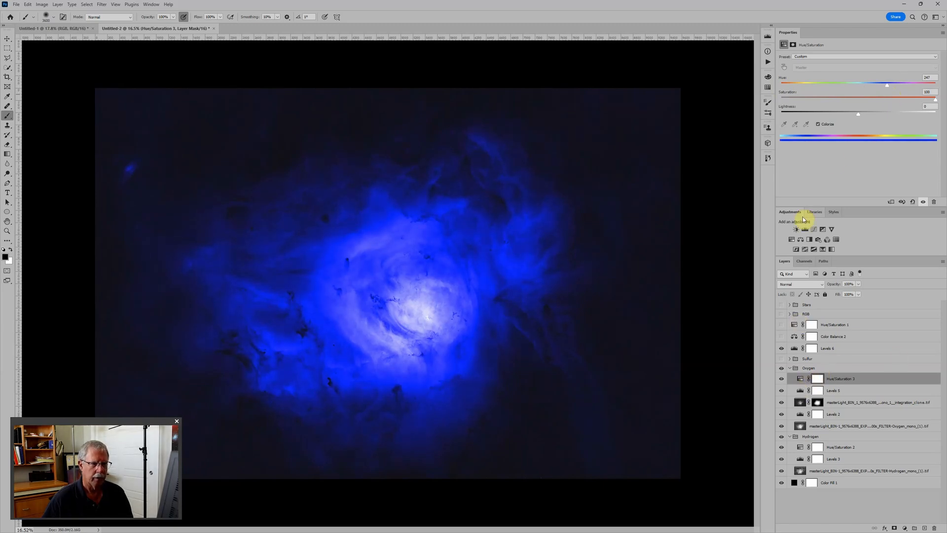
{"action": "left_click_drag", "start_coordinate": [859, 114], "coordinate": [833, 117]}
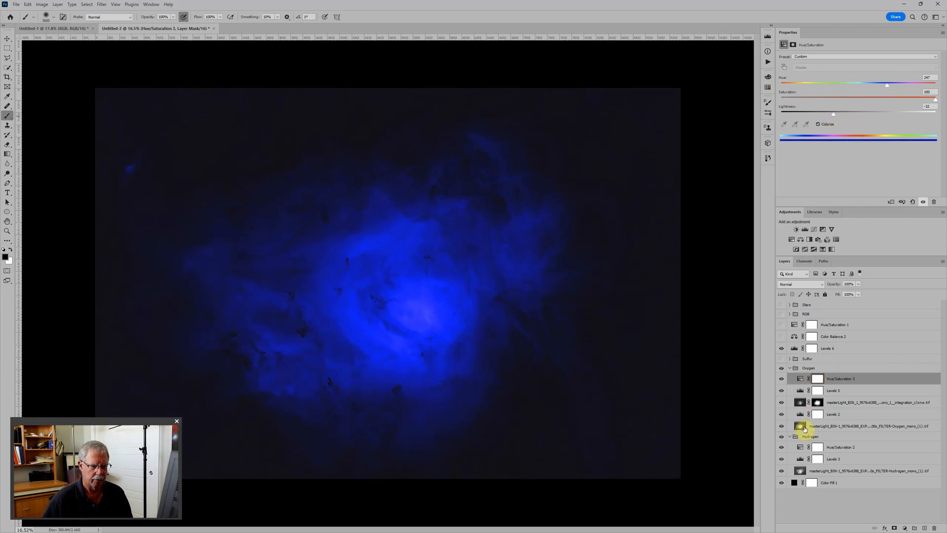
Set the blend mode of both the Hydrogen and Oxygen groups to Screen.
{"action": "left_click", "coordinate": [817, 436]}
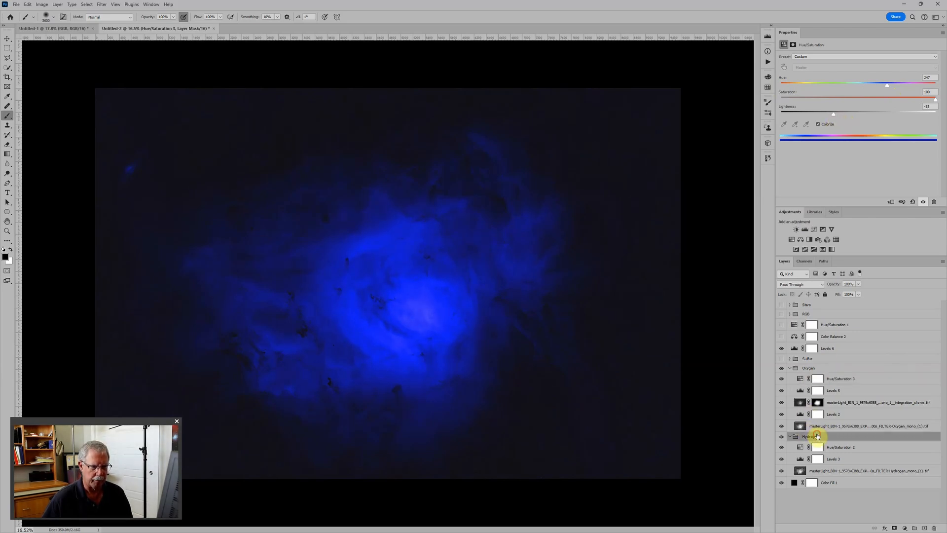
{"action": "left_click", "coordinate": [799, 285]}
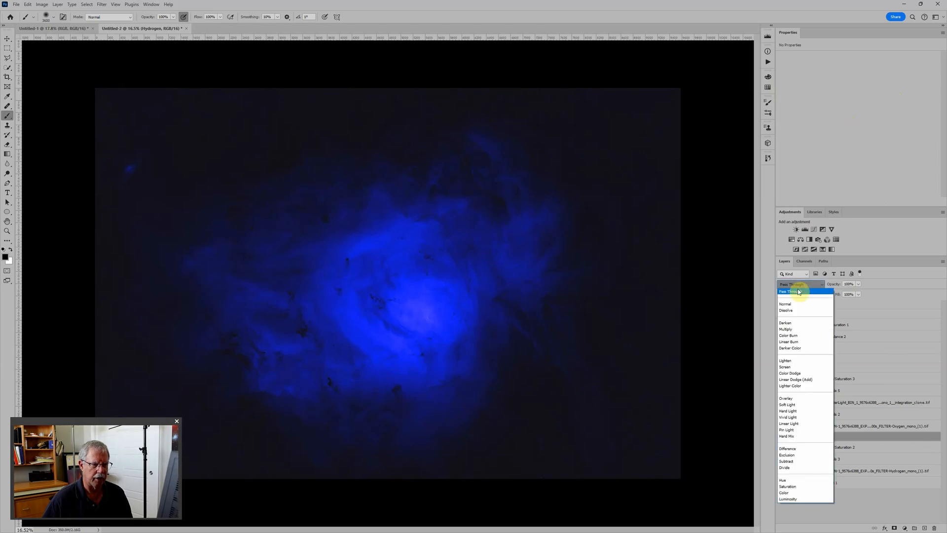
{"action": "left_click", "coordinate": [785, 366]}
{"action": "left_click", "coordinate": [820, 367]}
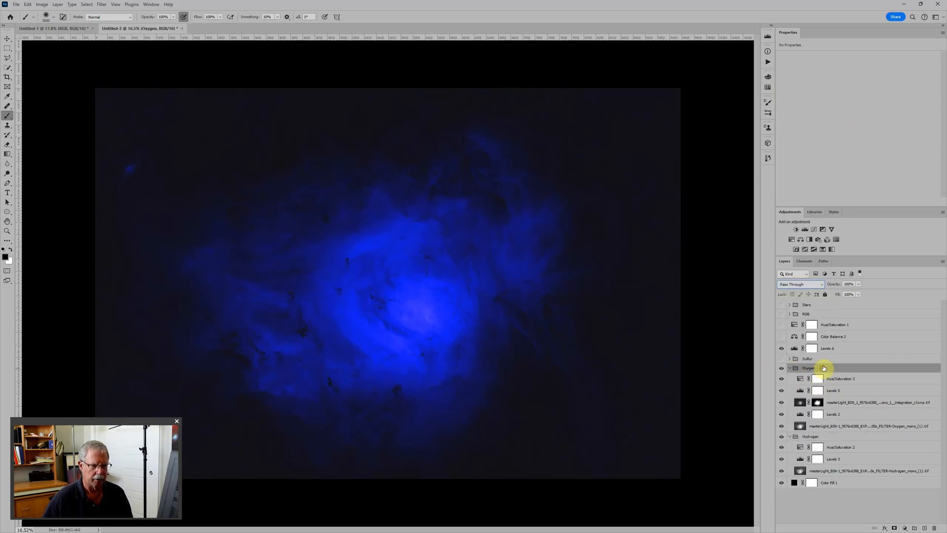
{"action": "left_click", "coordinate": [809, 286]}
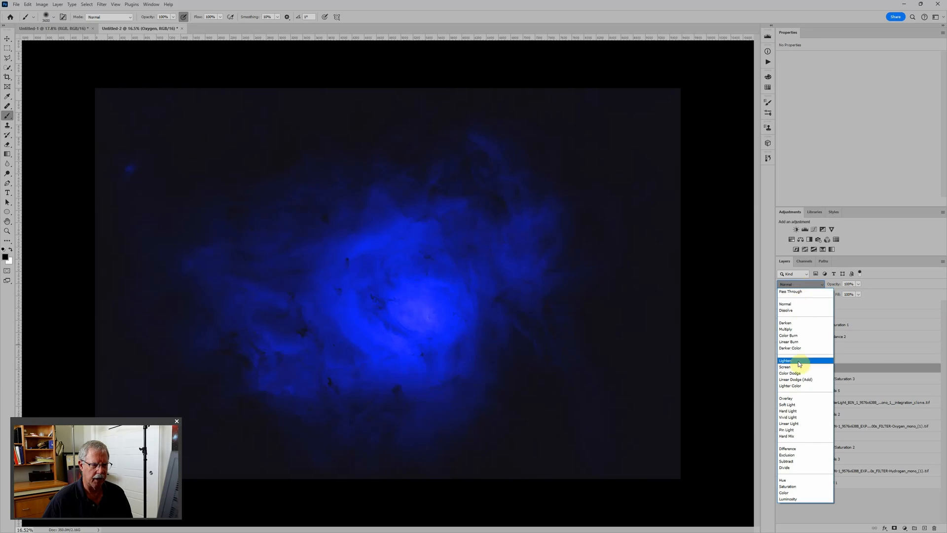
{"action": "left_click", "coordinate": [797, 367]}
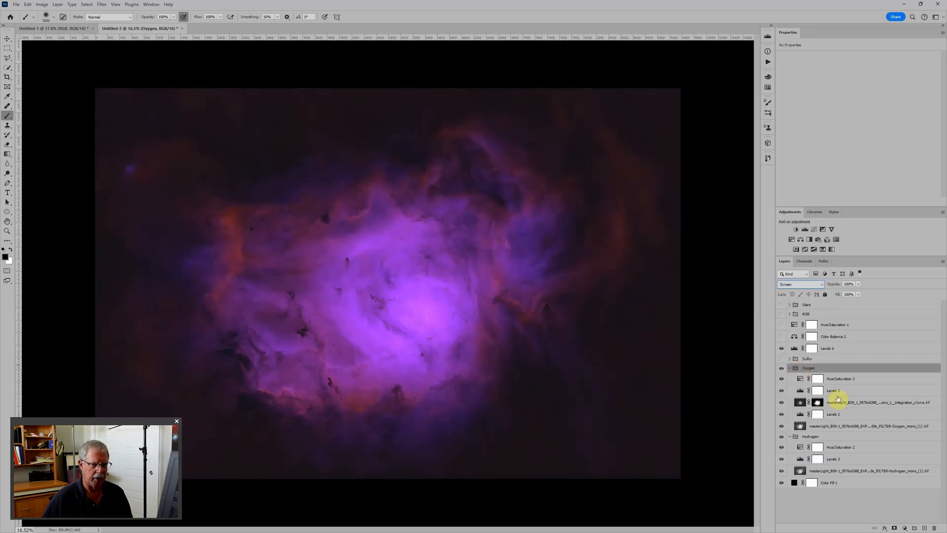
Lower the lightness of the Oxygen group's Hue/Saturation adjustment to -52 and set the Hydrogen group's to -51.
{"action": "left_click", "coordinate": [801, 379]}
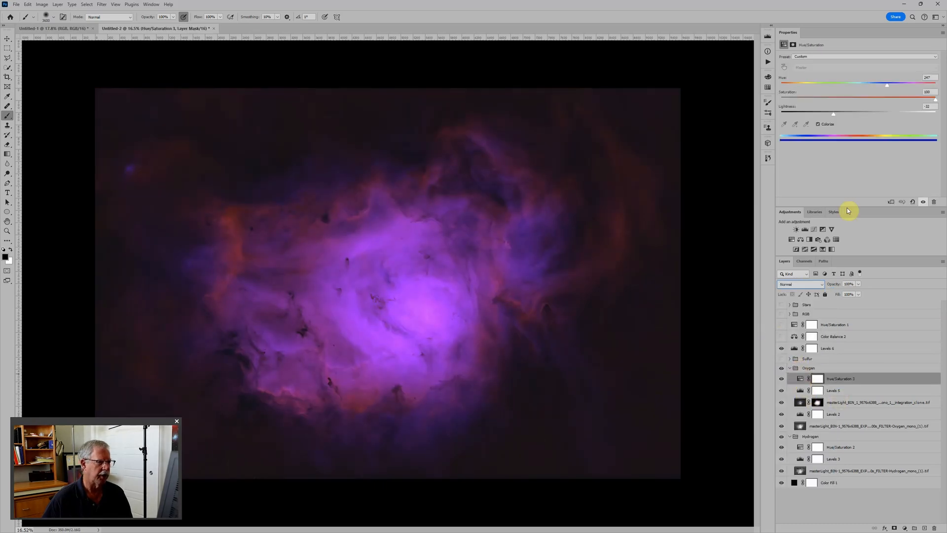
{"action": "mouse_move", "coordinate": [834, 118]}
{"action": "left_mouse_down"}
{"action": "mouse_move", "coordinate": [810, 116]}
{"action": "mouse_move", "coordinate": [817, 116]}
{"action": "left_mouse_up"}
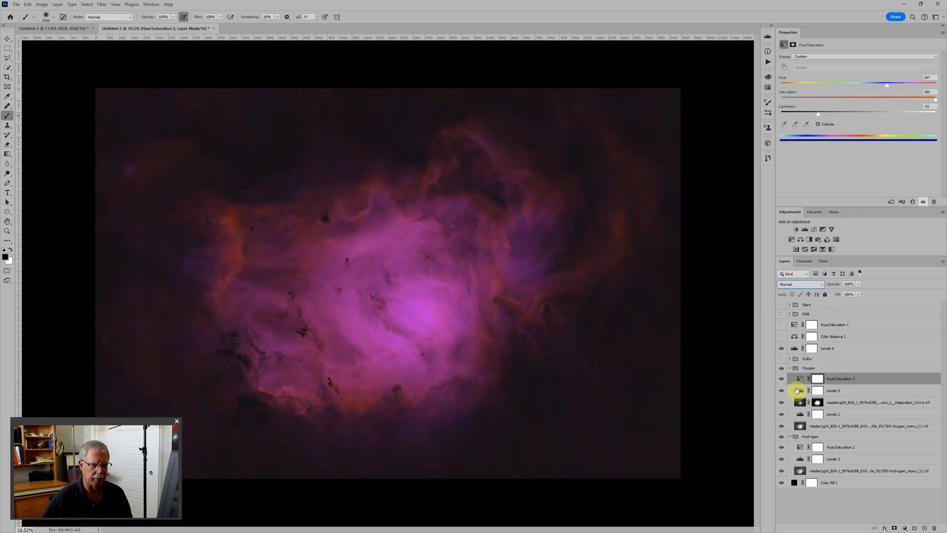
{"action": "left_click", "coordinate": [799, 437]}
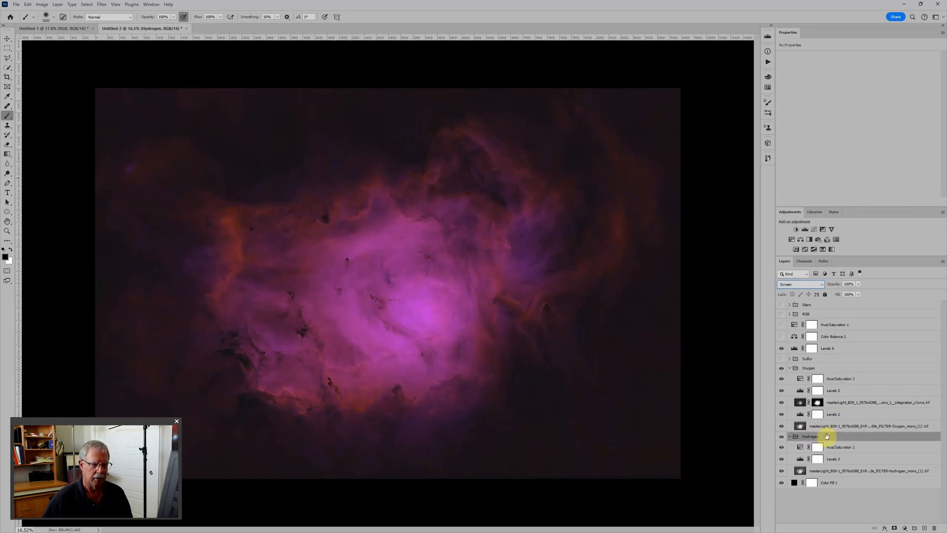
{"action": "left_click", "coordinate": [800, 447]}
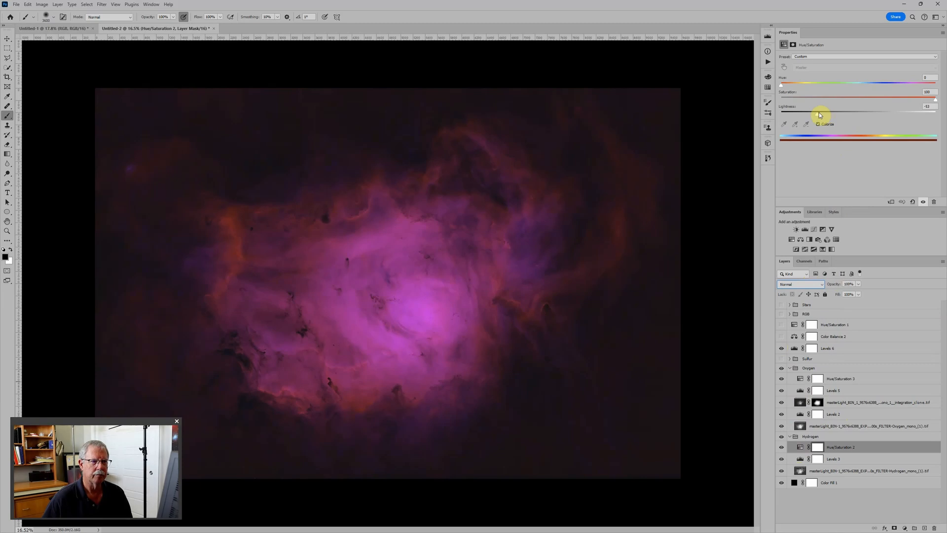
{"action": "mouse_move", "coordinate": [819, 114]}
{"action": "left_mouse_down"}
{"action": "mouse_move", "coordinate": [810, 116]}
{"action": "mouse_move", "coordinate": [831, 116]}
{"action": "mouse_move", "coordinate": [820, 117]}
{"action": "left_mouse_up"}
Show and expand the Sulfur group, and set its blend mode to Screen.
{"action": "left_click", "coordinate": [821, 360]}
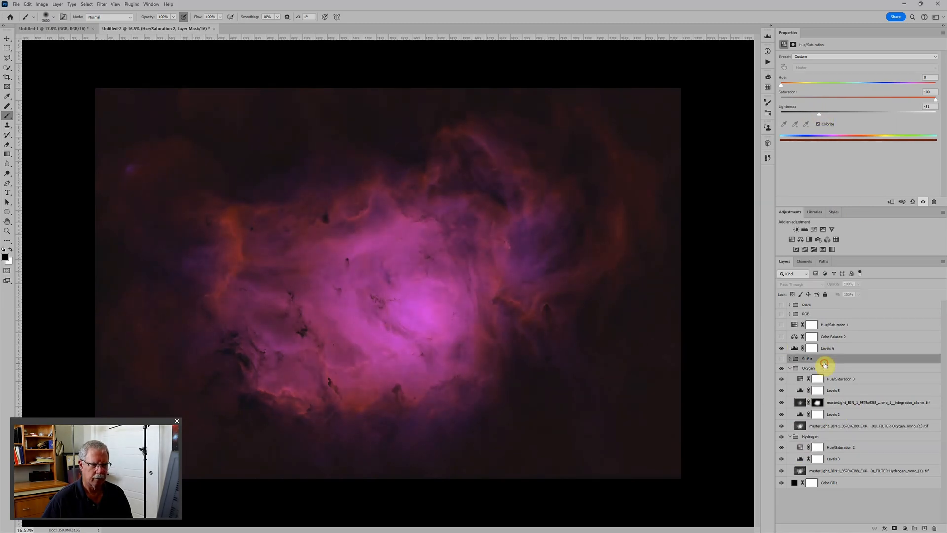
{"action": "left_click", "coordinate": [781, 359]}
{"action": "left_click", "coordinate": [790, 359]}
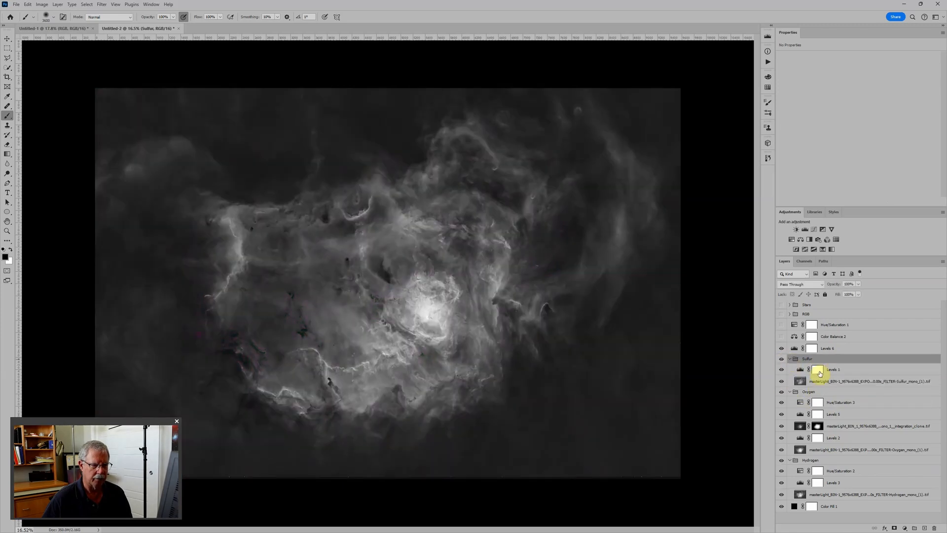
{"action": "left_click", "coordinate": [859, 369]}
{"action": "left_click", "coordinate": [857, 360]}
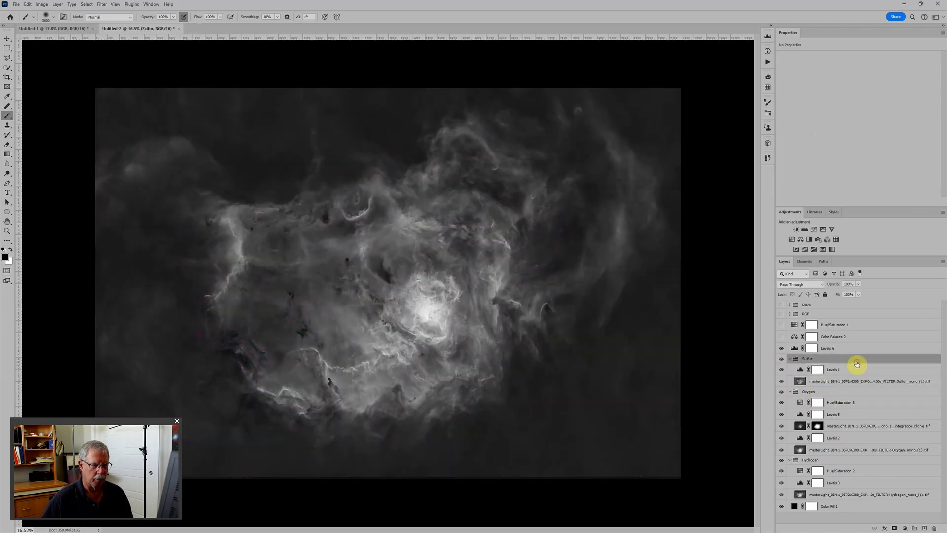
{"action": "left_click", "coordinate": [800, 284]}
{"action": "left_click", "coordinate": [806, 367]}
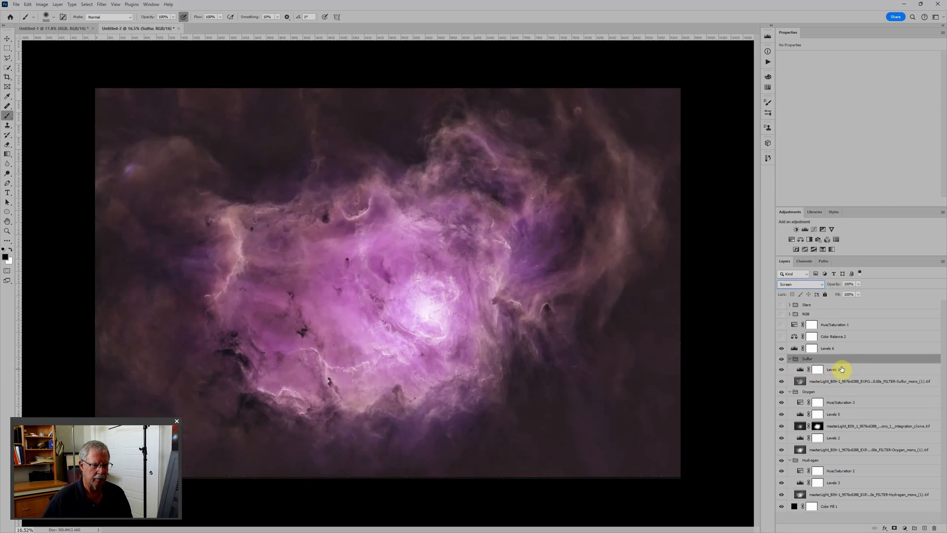
Colorize the Sulfur group with a Hue/Saturation adjustment above Levels 1 at hue 0, saturation 100 and lightness -55.
{"action": "left_click", "coordinate": [842, 369]}
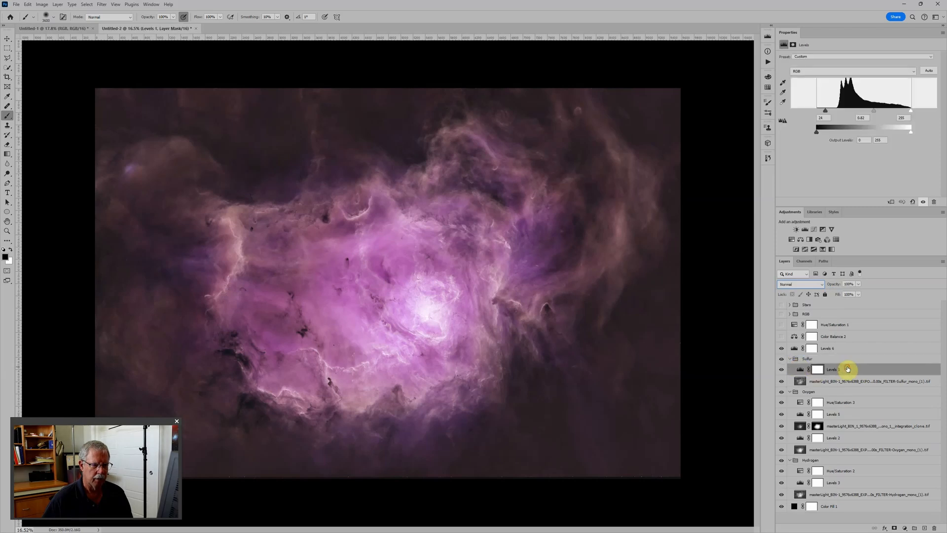
{"action": "left_click", "coordinate": [792, 239]}
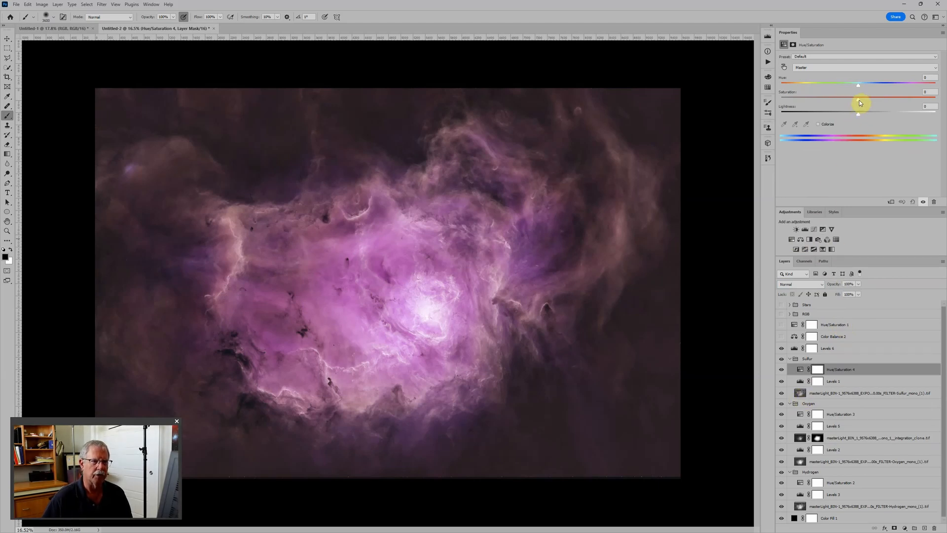
{"action": "left_click", "coordinate": [830, 123]}
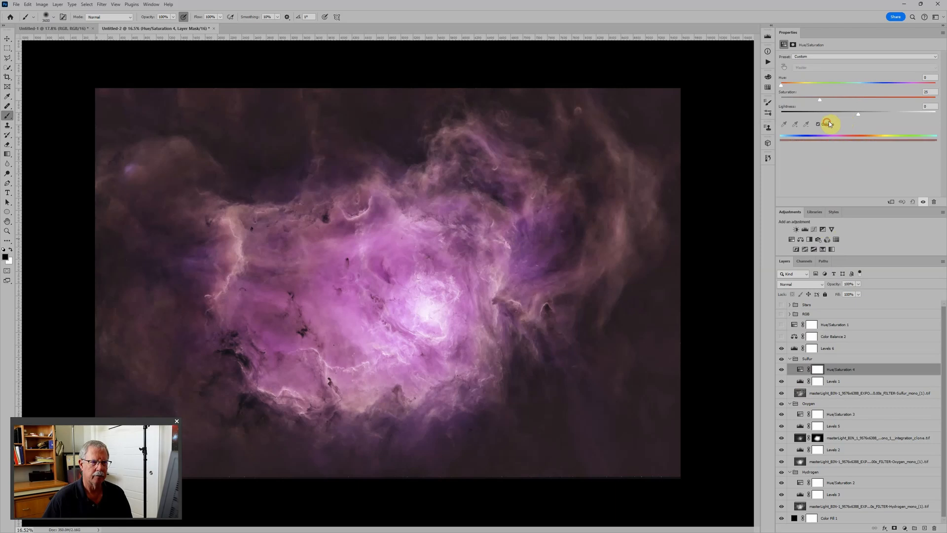
{"action": "left_click_drag", "start_coordinate": [823, 99], "coordinate": [935, 100]}
{"action": "left_click_drag", "start_coordinate": [860, 112], "coordinate": [817, 121]}
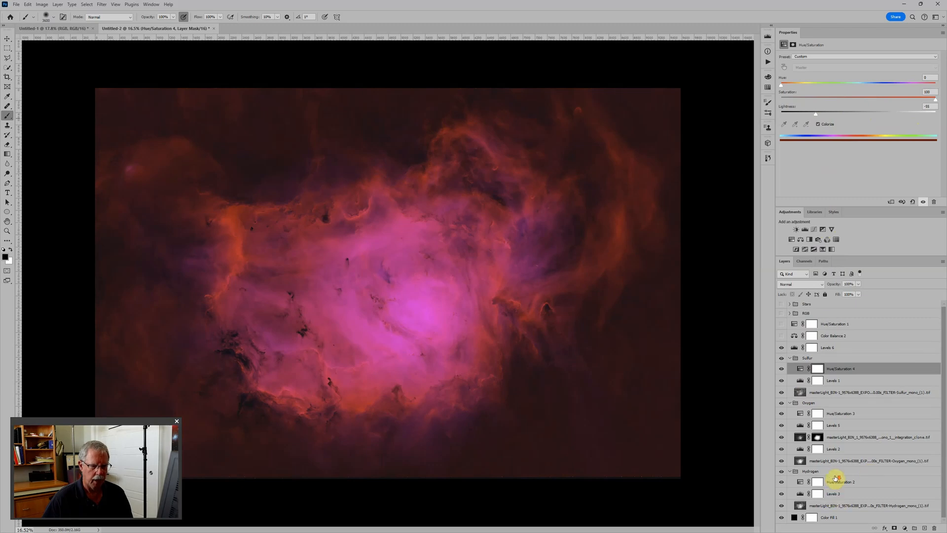
Recolor the Hydrogen group green by setting its Hue/Saturation adjustment to hue 119 and lightness -54.
{"action": "left_click", "coordinate": [800, 484]}
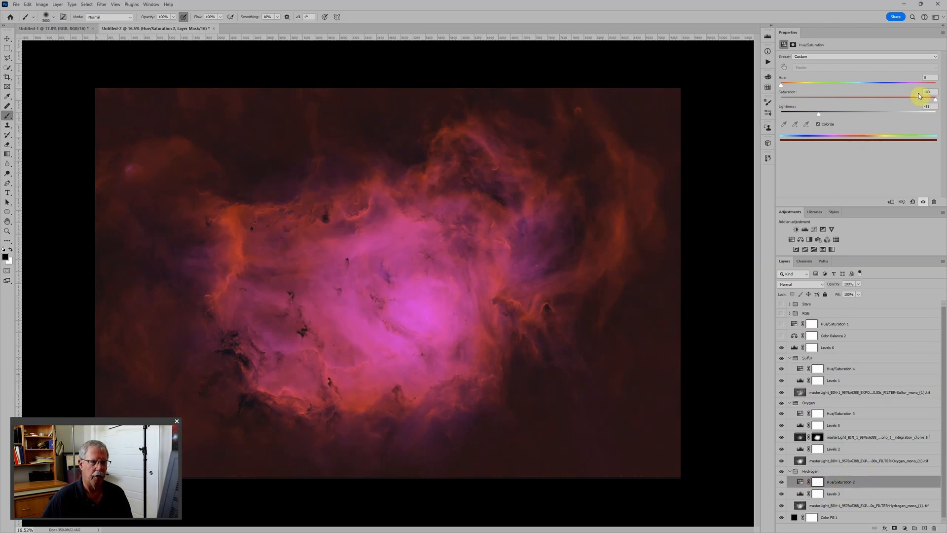
{"action": "left_click", "coordinate": [782, 85]}
{"action": "left_click_drag", "start_coordinate": [781, 86], "coordinate": [841, 86]}
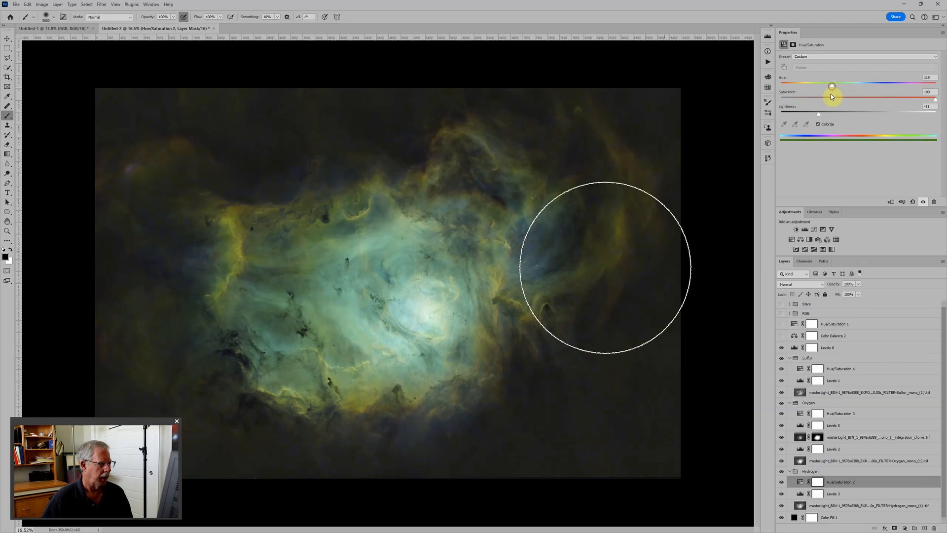
{"action": "scroll", "coordinate": [561, 293], "scroll_direction": "down", "scroll_amount": 3}
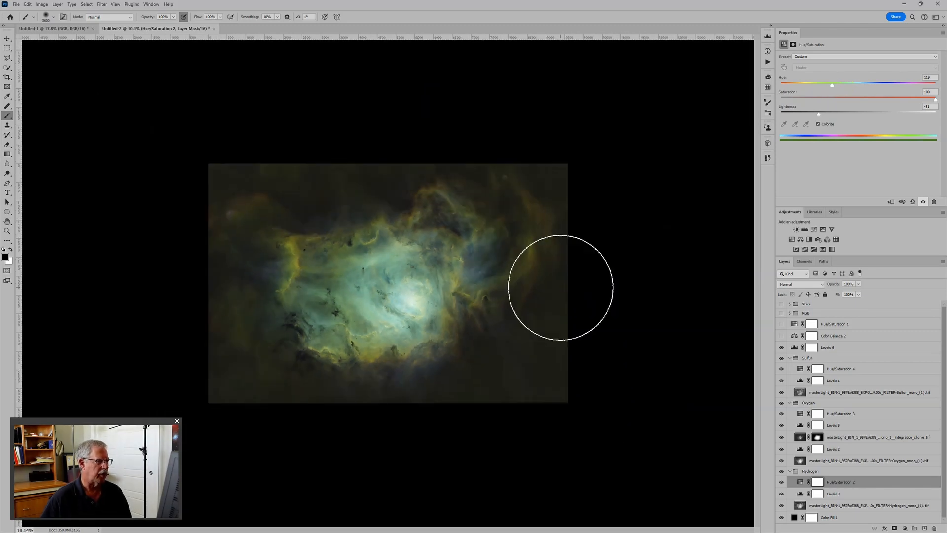
{"action": "left_click", "coordinate": [801, 482]}
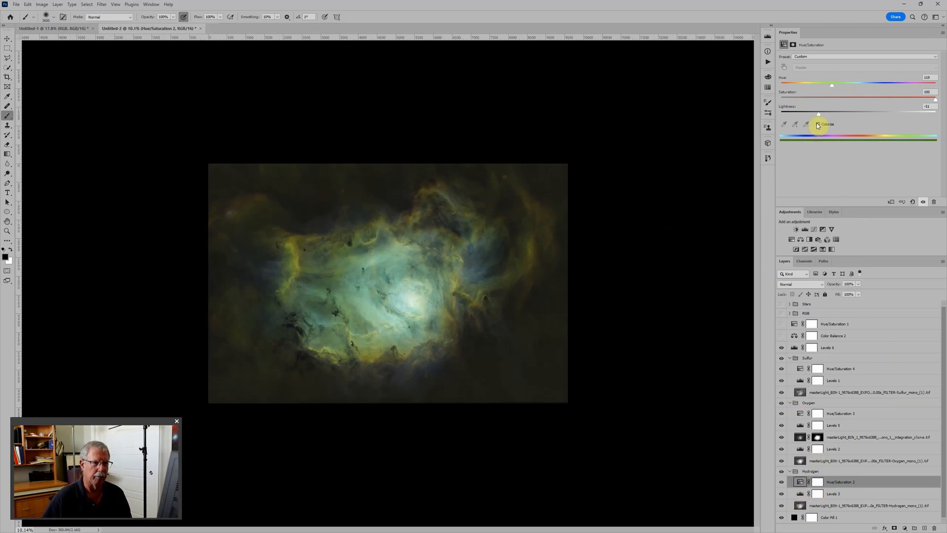
{"action": "left_click_drag", "start_coordinate": [818, 114], "coordinate": [817, 115]}
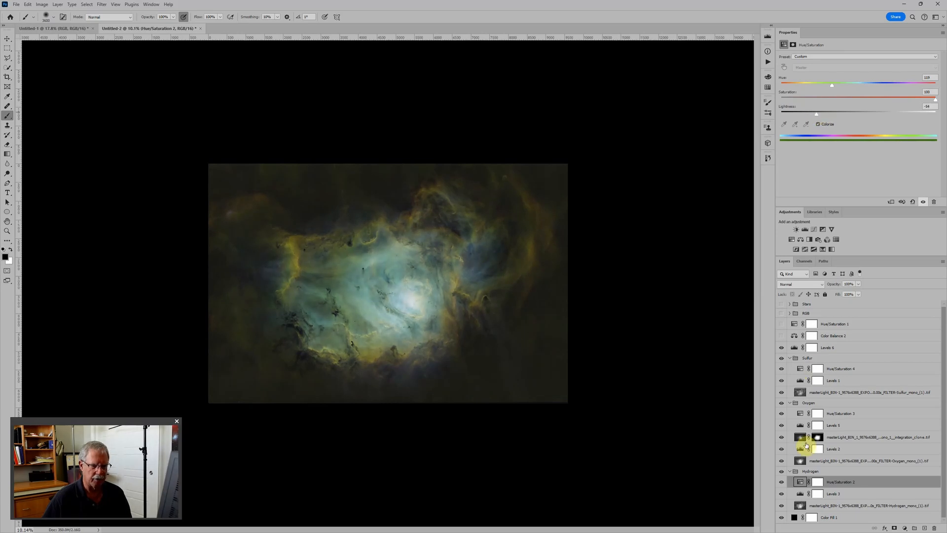
Slightly raise the lightness of the Oxygen group's Hue/Saturation adjustment and set the Sulfur group's lightness to -42.
{"action": "left_click", "coordinate": [800, 428]}
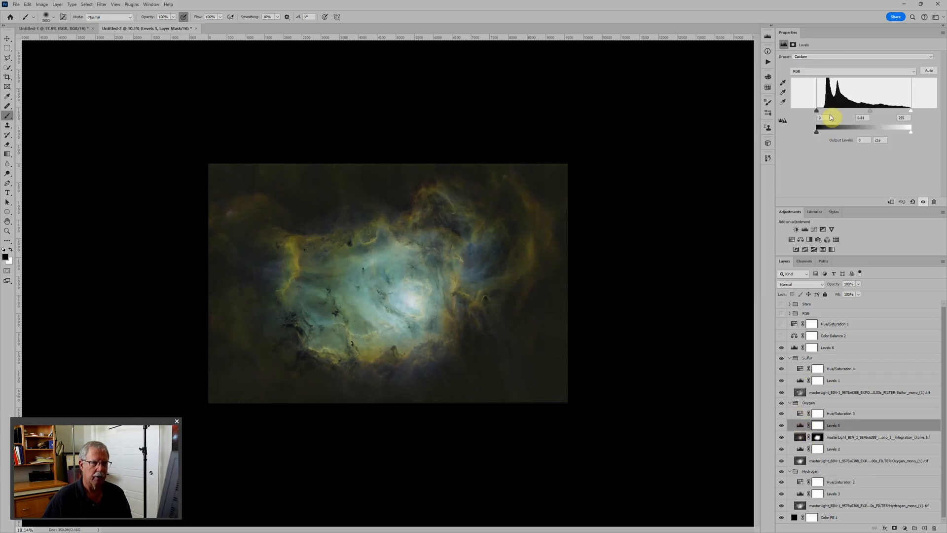
{"action": "left_click_drag", "start_coordinate": [803, 422], "coordinate": [800, 415]}
{"action": "left_click", "coordinate": [800, 413]}
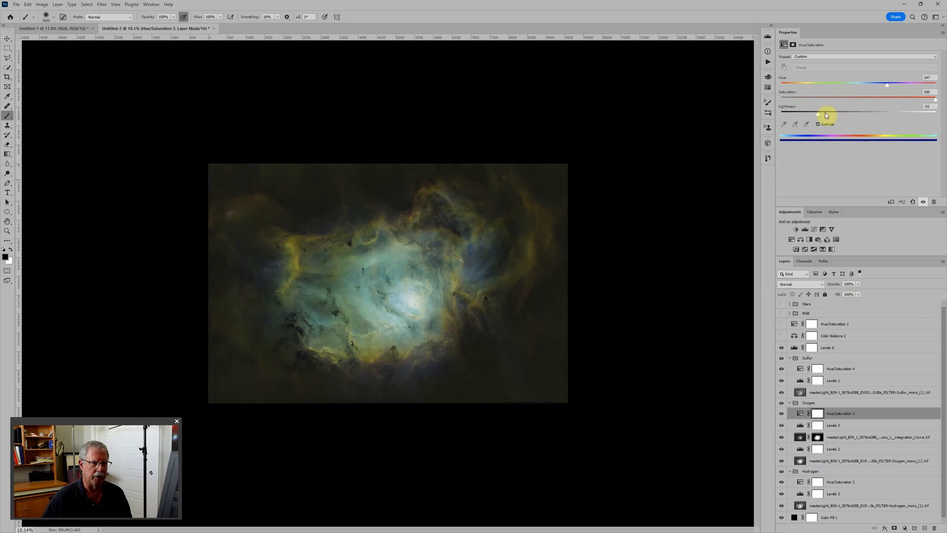
{"action": "left_click_drag", "start_coordinate": [827, 115], "coordinate": [821, 118]}
{"action": "left_click", "coordinate": [800, 369]}
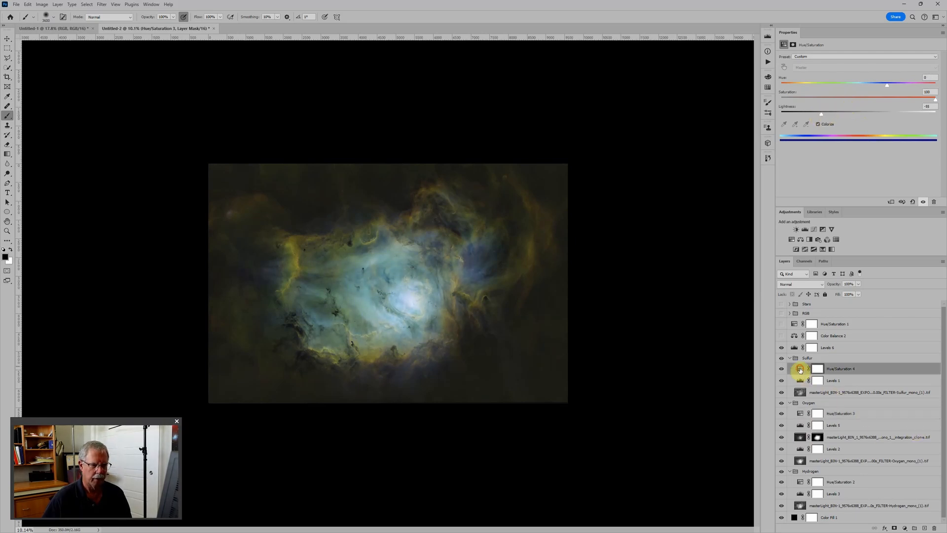
{"action": "left_click_drag", "start_coordinate": [820, 115], "coordinate": [826, 113]}
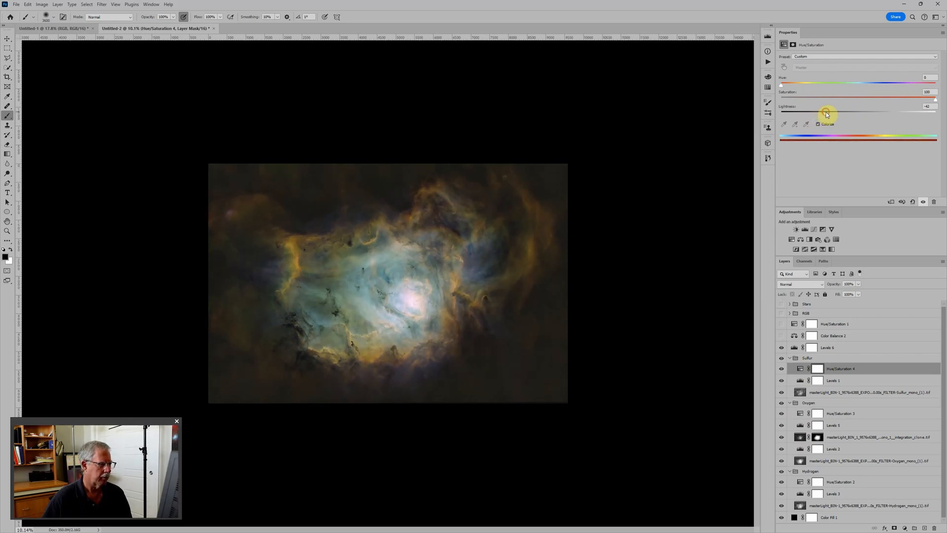
{"action": "scroll", "coordinate": [440, 374], "scroll_direction": "up", "scroll_amount": 2}
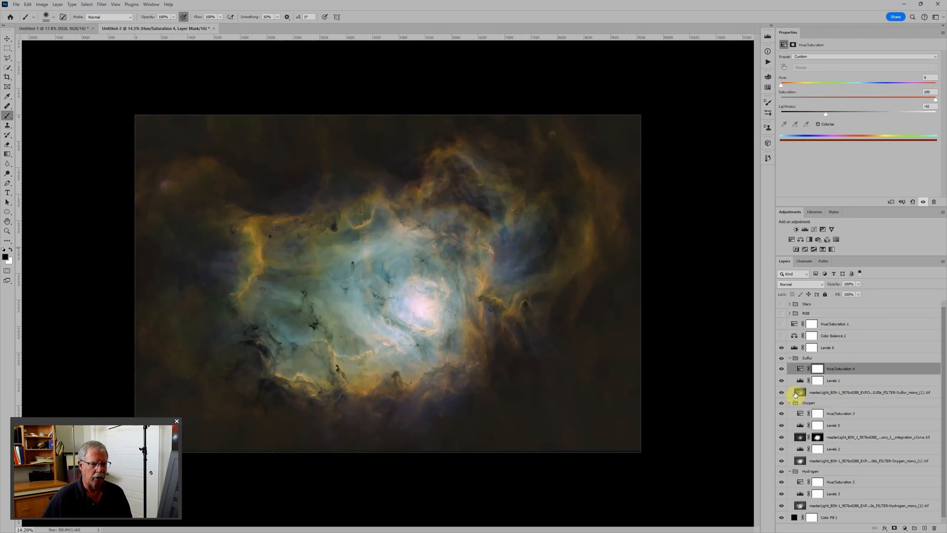
Set the midtone input of the Sulfur group's Levels 1 adjustment to 0.78.
{"action": "left_click", "coordinate": [801, 380]}
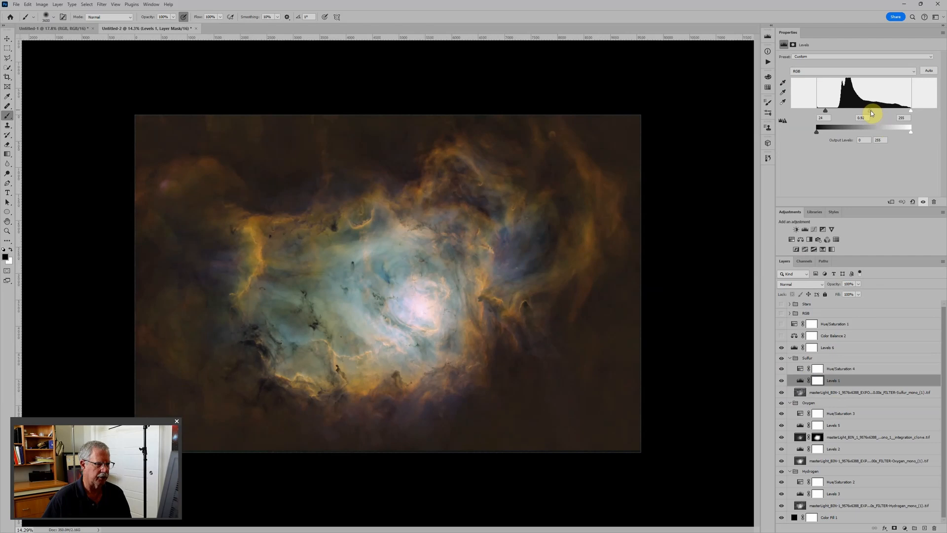
{"action": "left_click_drag", "start_coordinate": [872, 111], "coordinate": [875, 111]}
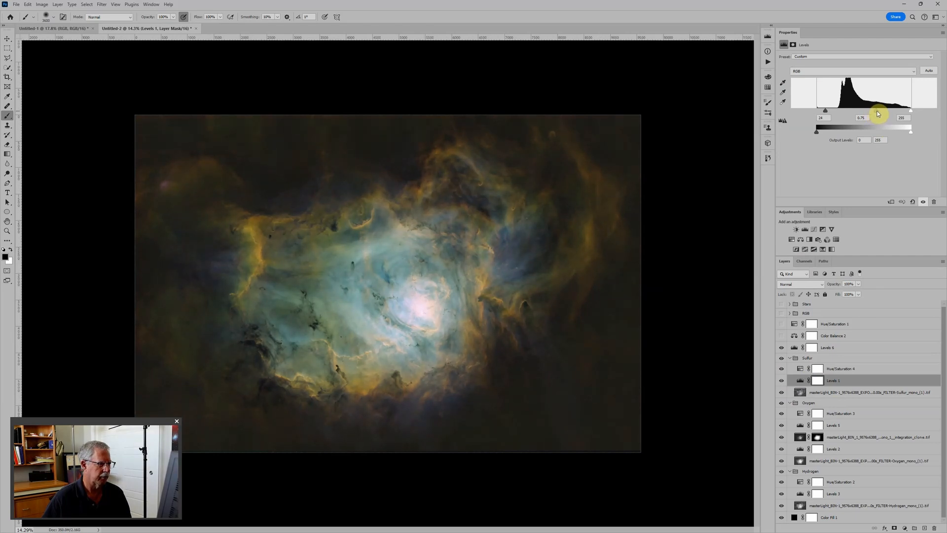
{"action": "scroll", "coordinate": [632, 309], "scroll_direction": "down", "scroll_amount": 2}
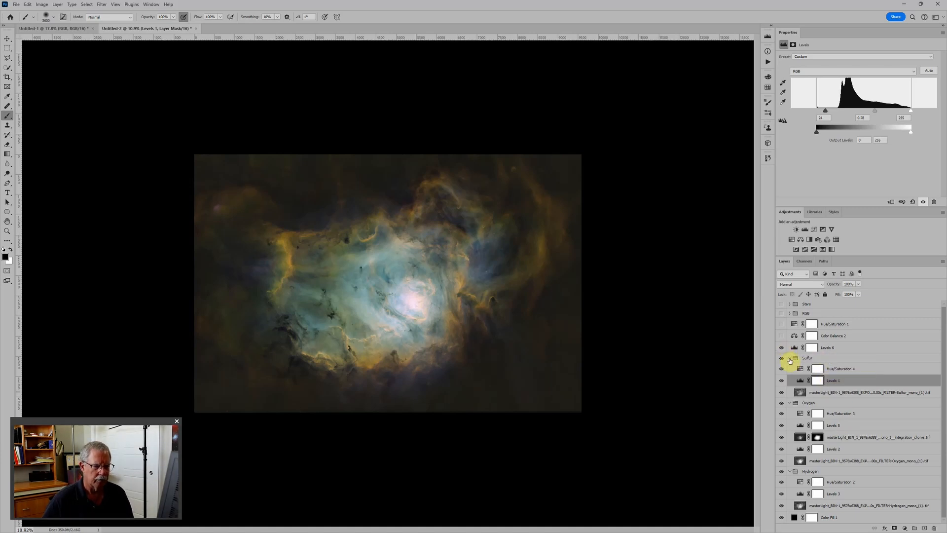
Check the blend mode assigned to the Sulfur group.
{"action": "left_click", "coordinate": [815, 360]}
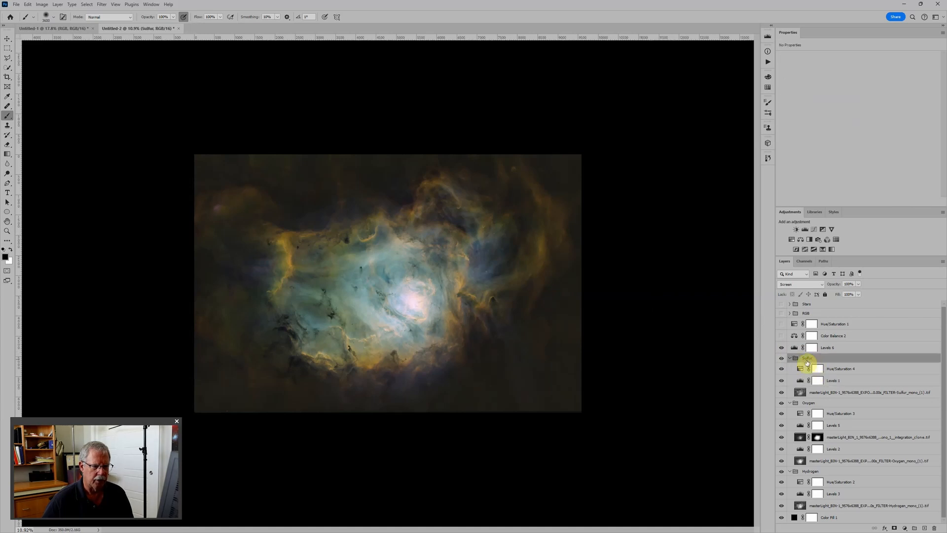
{"action": "left_click", "coordinate": [804, 285]}
{"action": "left_click", "coordinate": [867, 360]}
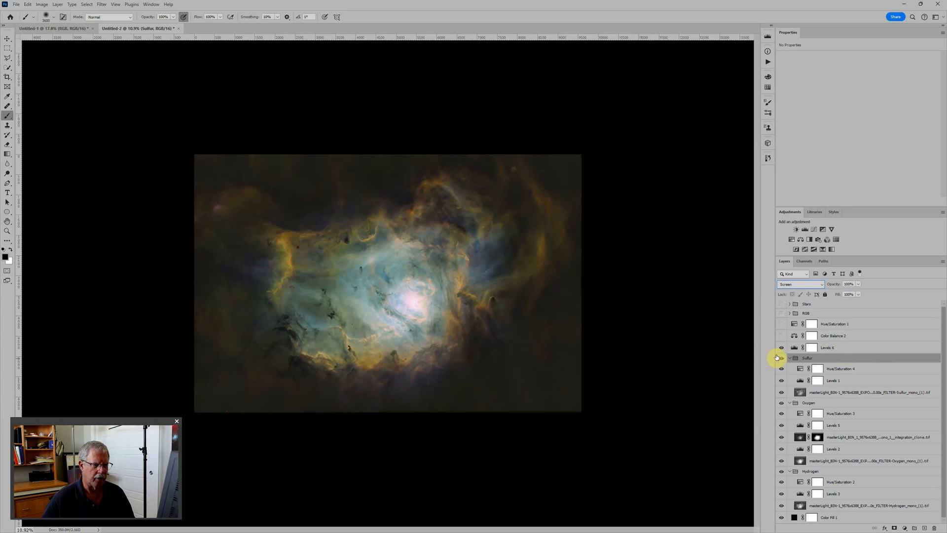
{"action": "scroll", "coordinate": [844, 344], "scroll_direction": "up", "scroll_amount": 1}
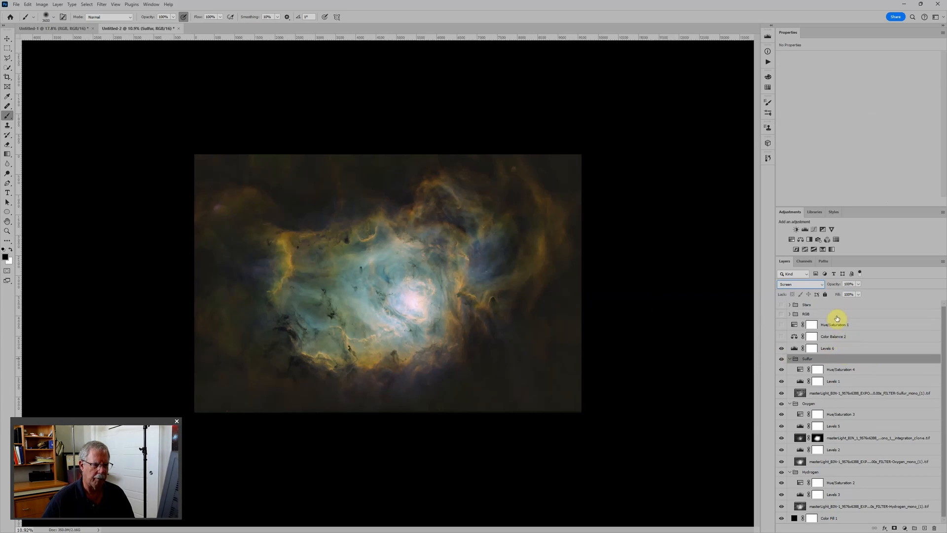
Stamp all visible layers into a new layer above Levels 6 and move it between the Stars and RGB groups.
{"action": "left_click", "coordinate": [868, 351]}
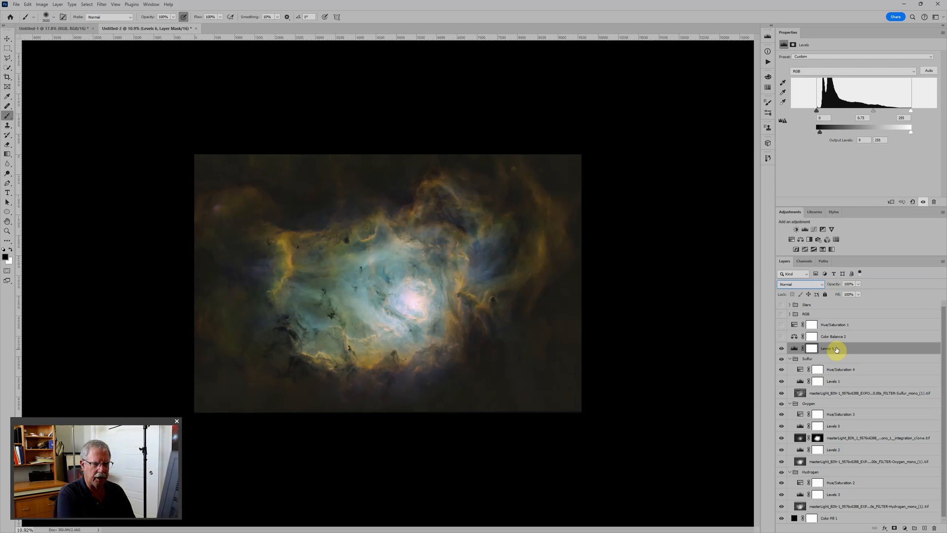
{"action": "key", "text": "ctrl+shift+alt+e"}
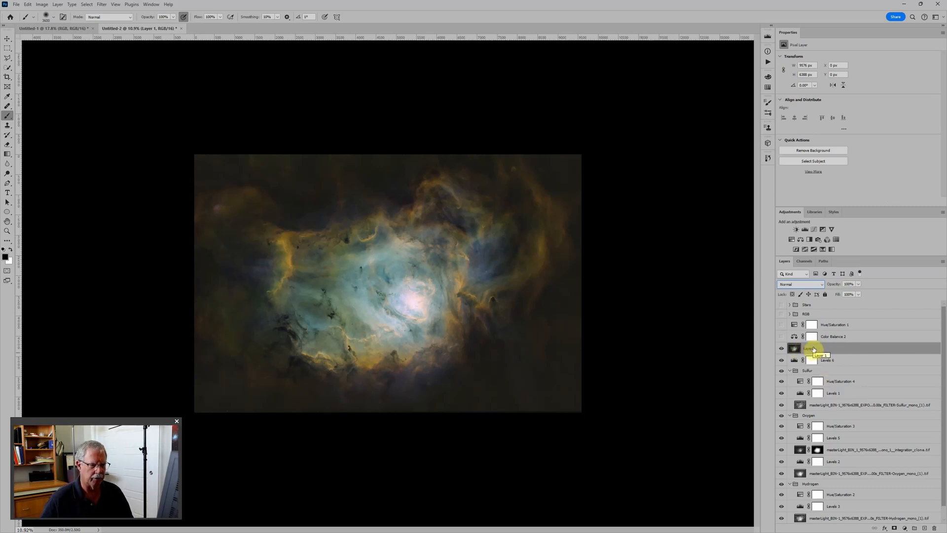
{"action": "left_click_drag", "start_coordinate": [813, 349], "coordinate": [802, 309]}
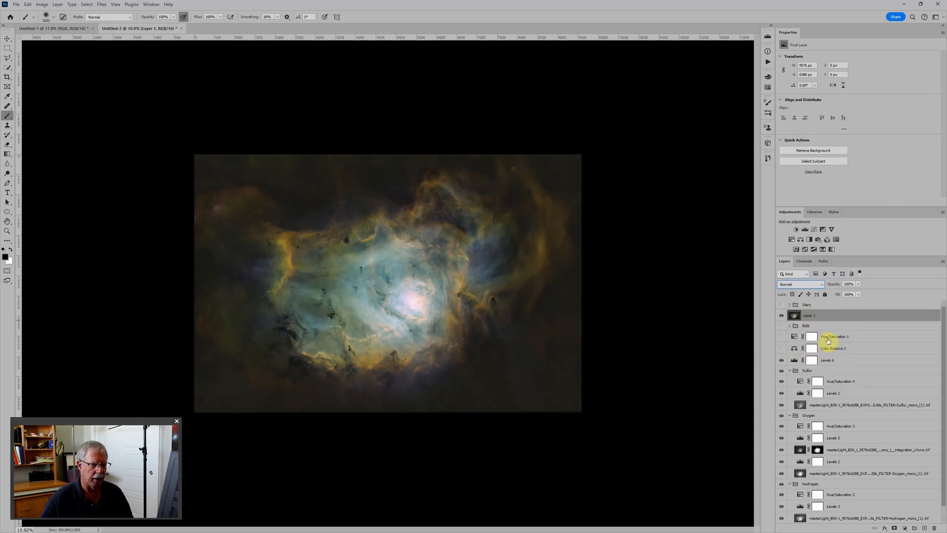
Hide the stamped composite layer and the Levels 6 adjustment.
{"action": "left_click", "coordinate": [782, 316]}
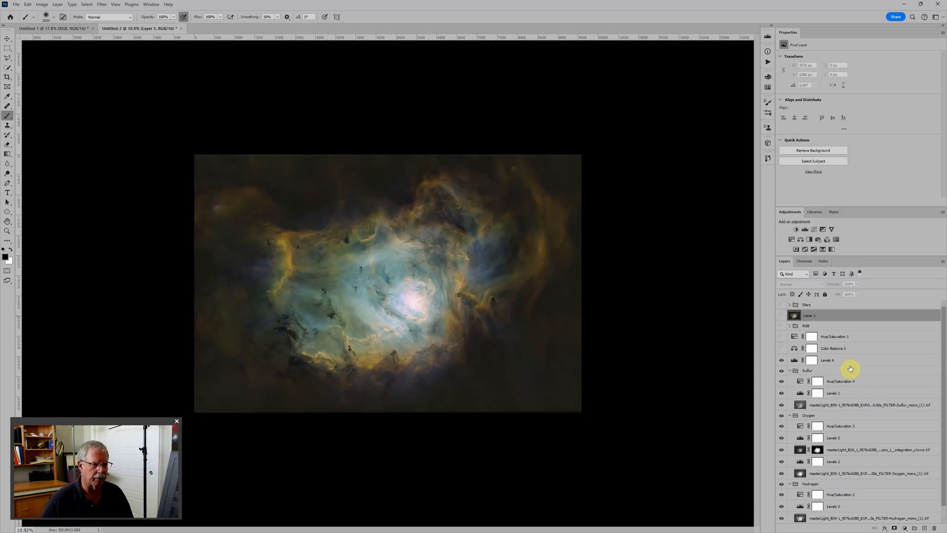
{"action": "left_click", "coordinate": [782, 360]}
{"action": "scroll", "coordinate": [835, 362], "scroll_direction": "down", "scroll_amount": 1}
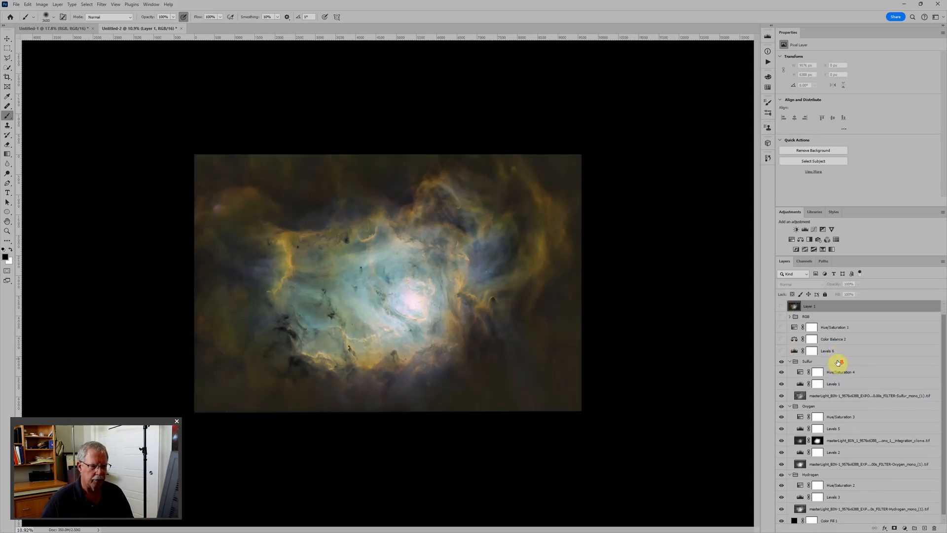
Change the Sulfur group's blend mode to Pass Through in its Layer Style blending options.
{"action": "double_click", "coordinate": [814, 362]}
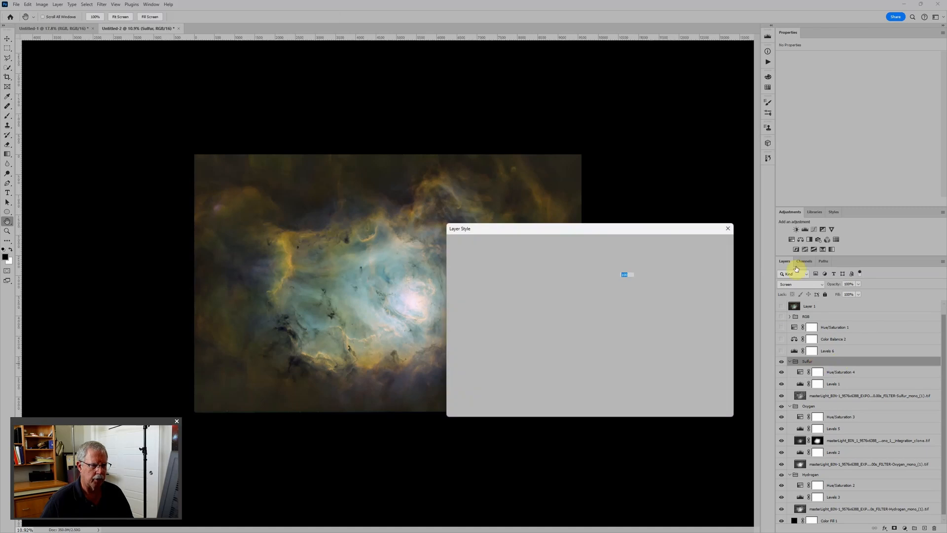
{"action": "left_click", "coordinate": [599, 267]}
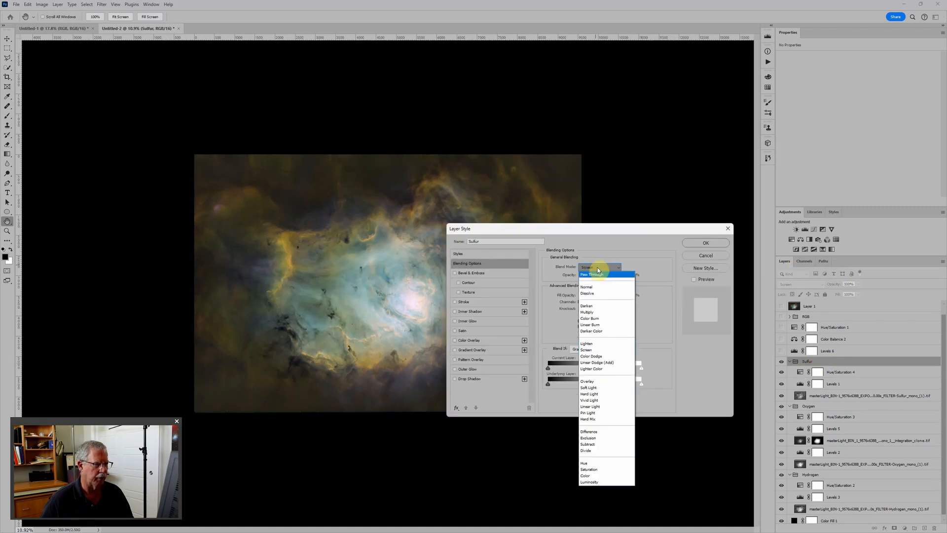
{"action": "left_click", "coordinate": [597, 275]}
{"action": "left_click", "coordinate": [710, 242]}
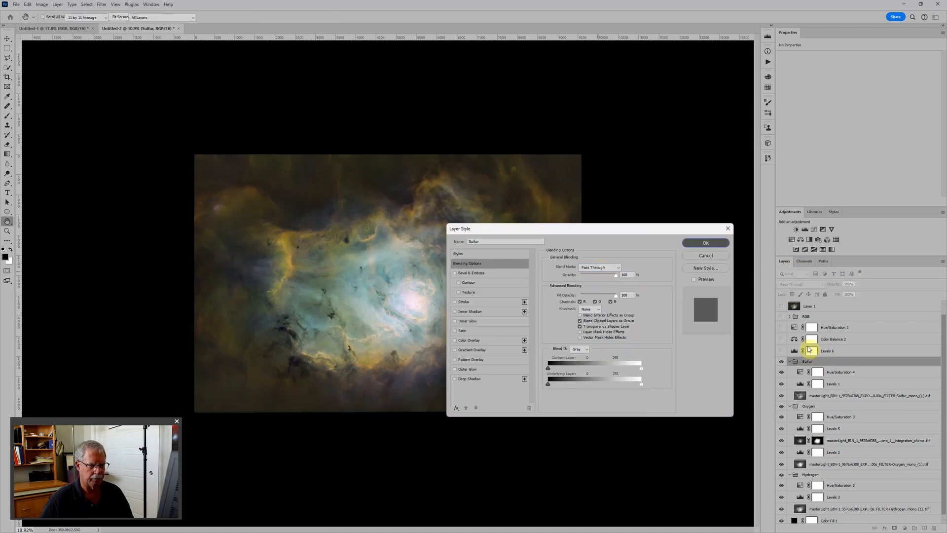
Delete the Hue/Saturation 4 adjustment and its mask from the Sulfur group, and collapse the group.
{"action": "left_click", "coordinate": [782, 373]}
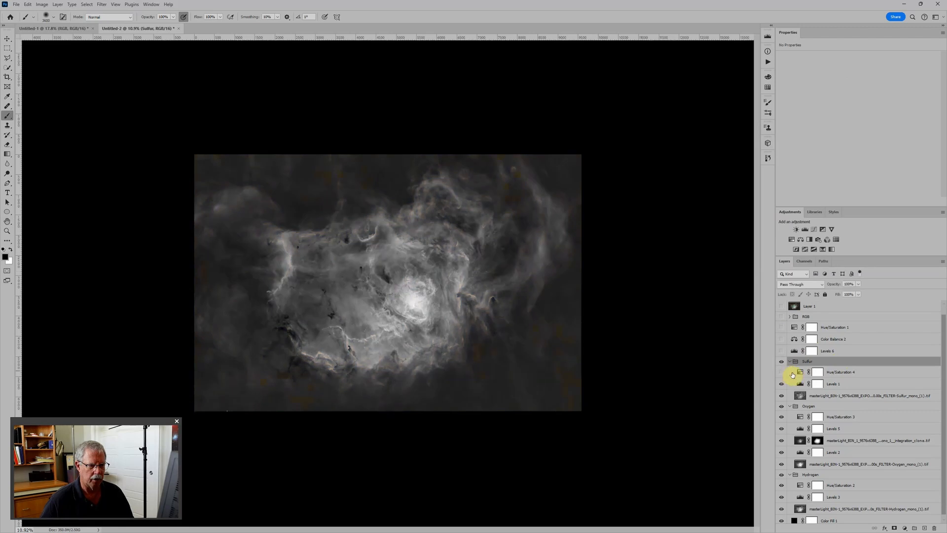
{"action": "left_click", "coordinate": [800, 374]}
{"action": "left_click", "coordinate": [934, 527]}
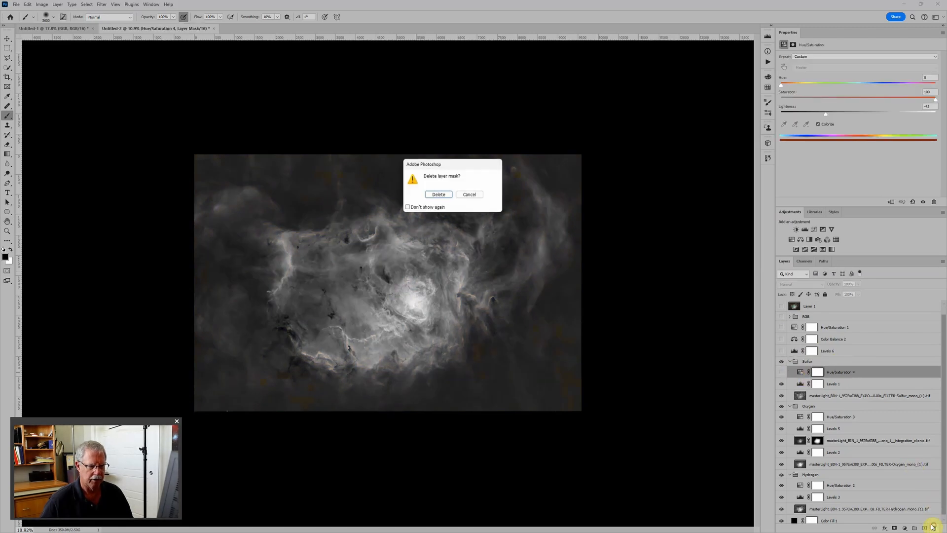
{"action": "left_click", "coordinate": [443, 195]}
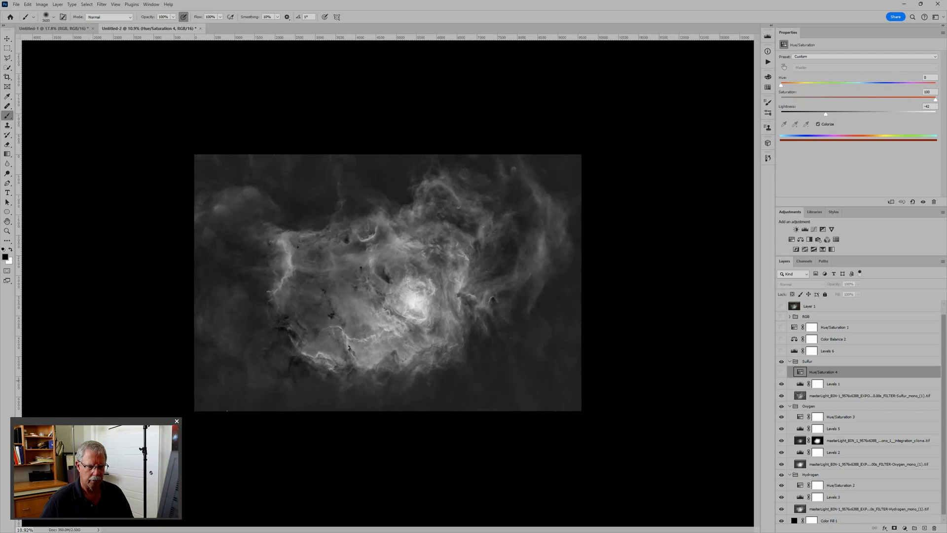
{"action": "left_click", "coordinate": [933, 528]}
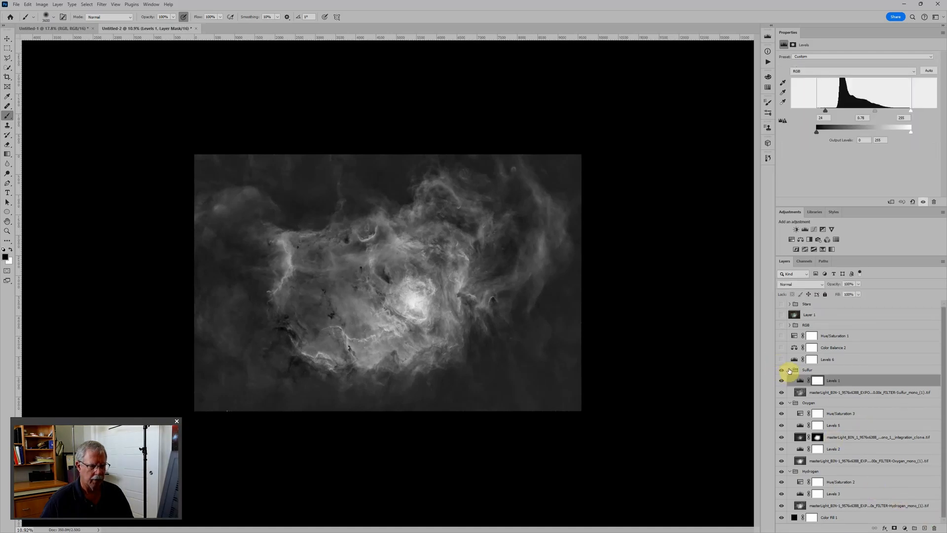
{"action": "left_click", "coordinate": [789, 370]}
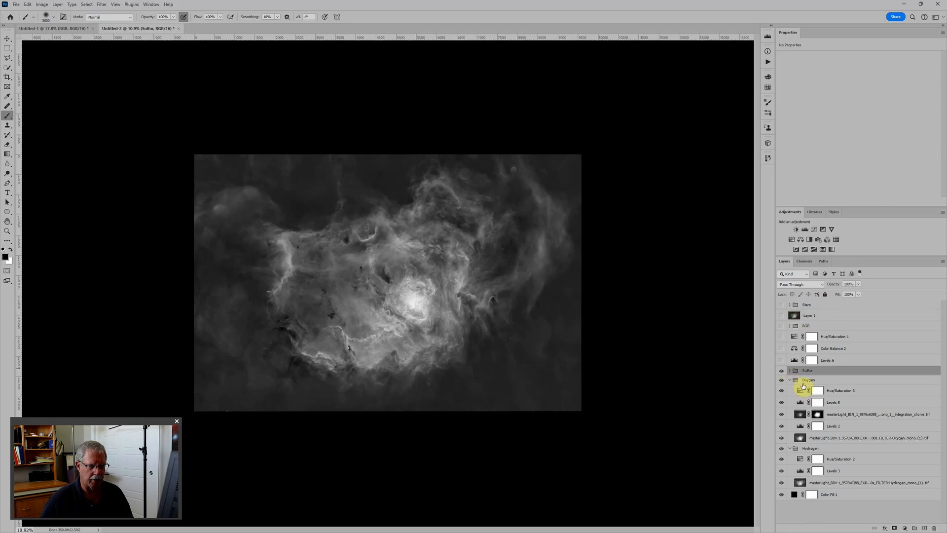
Set the Oxygen group's blend mode to Pass Through and delete its Hue/Saturation 3 adjustment.
{"action": "left_click", "coordinate": [805, 380]}
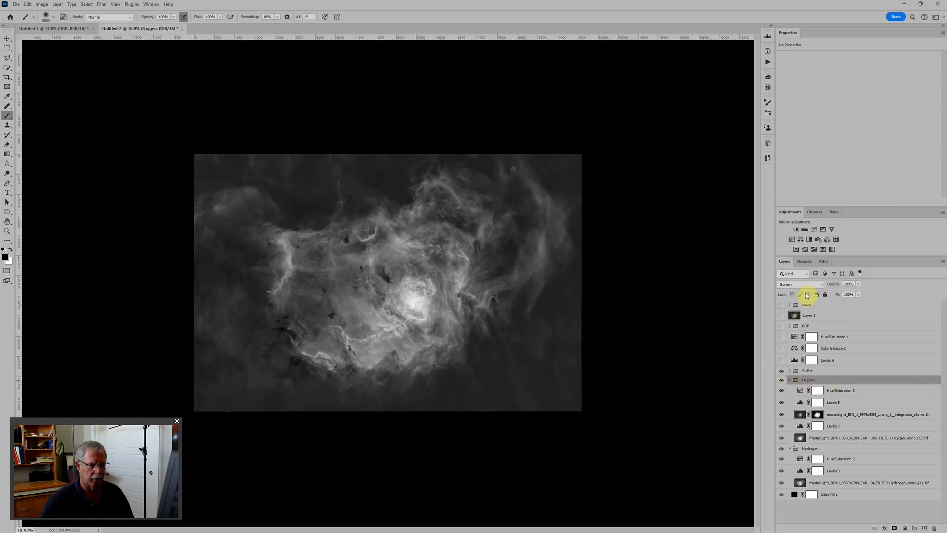
{"action": "left_click", "coordinate": [806, 285]}
{"action": "left_click", "coordinate": [809, 287]}
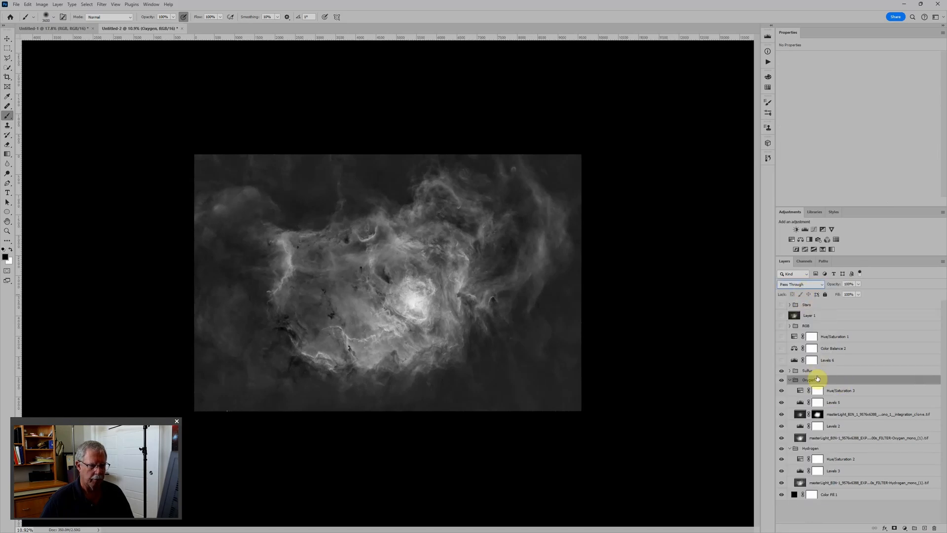
{"action": "left_click", "coordinate": [800, 391]}
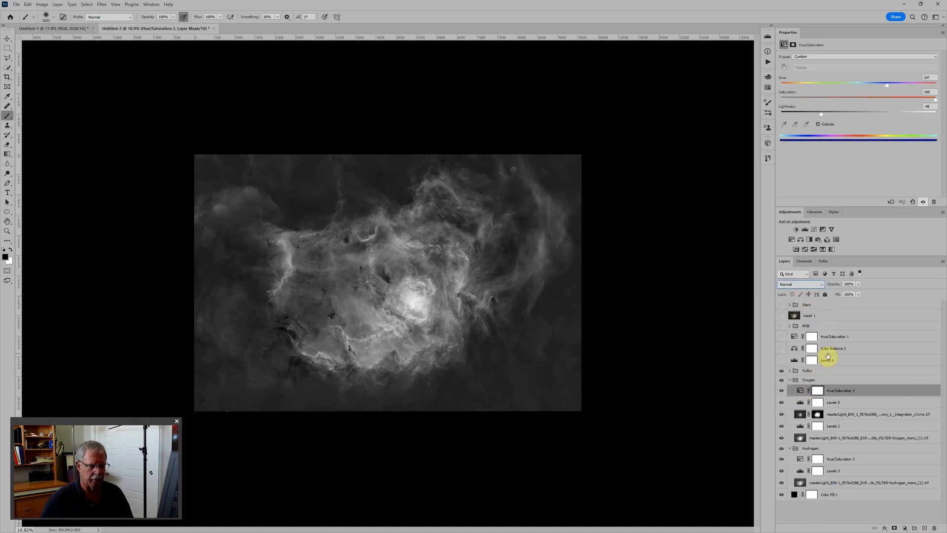
{"action": "left_click", "coordinate": [933, 202]}
Set the Hydrogen group's blend mode to Pass Through, delete its Hue/Saturation 2 adjustment, and collapse the Hydrogen and Oxygen groups.
{"action": "left_click", "coordinate": [808, 436]}
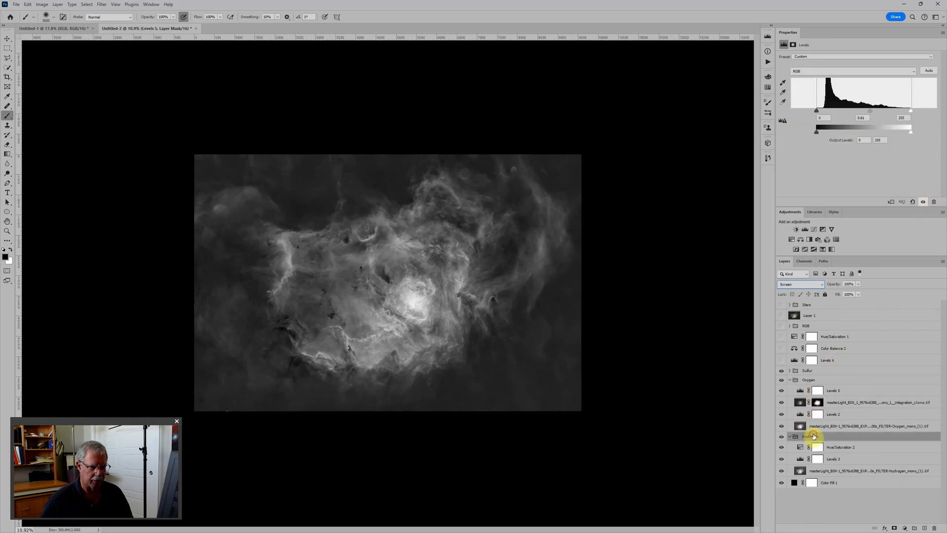
{"action": "left_click", "coordinate": [806, 284]}
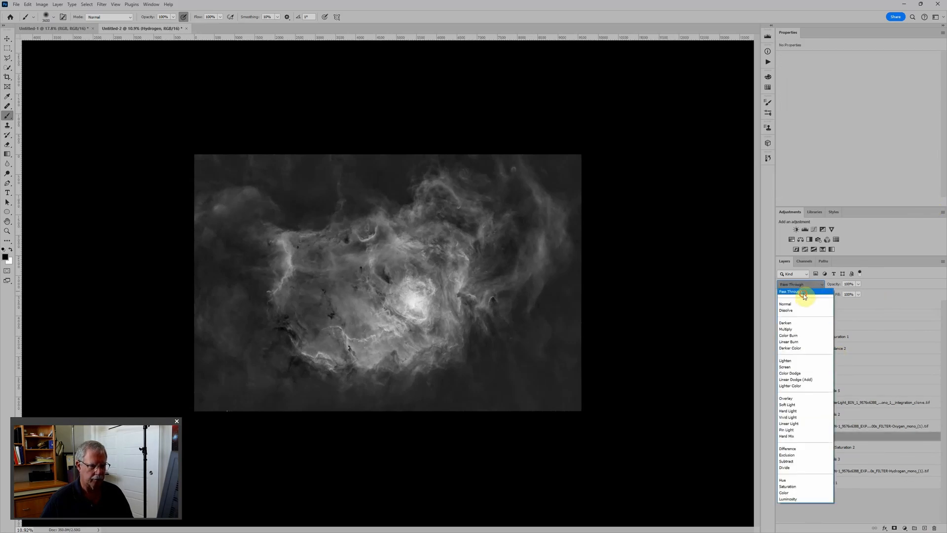
{"action": "left_click", "coordinate": [804, 292]}
{"action": "left_click", "coordinate": [799, 448]}
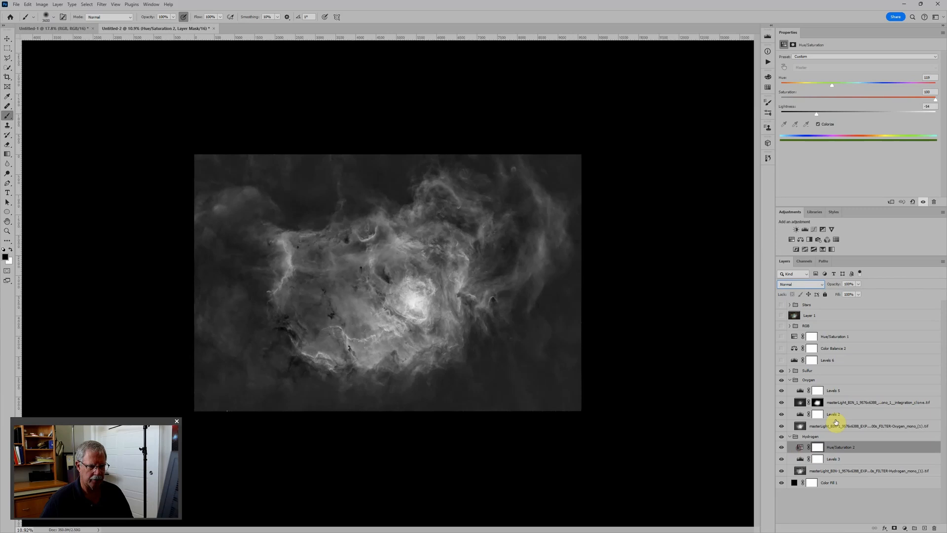
{"action": "left_click", "coordinate": [933, 203]}
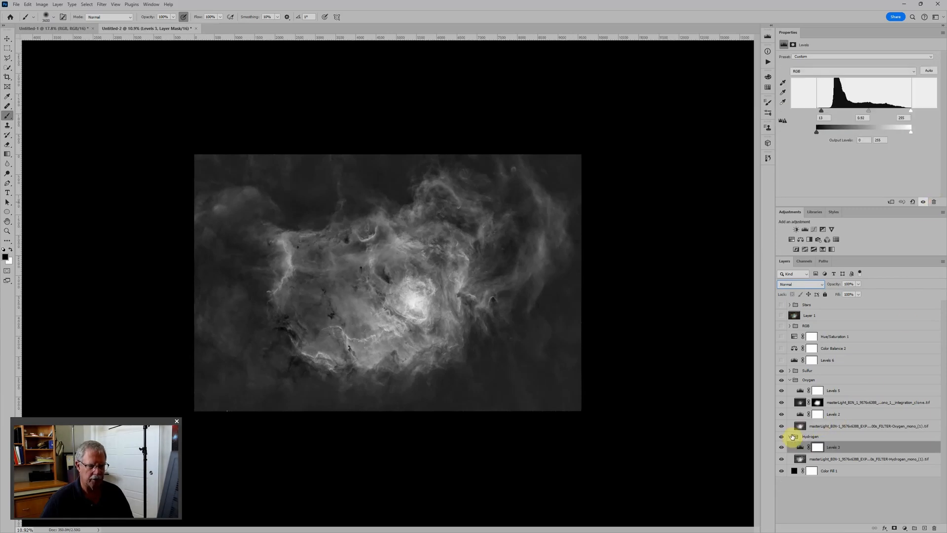
{"action": "left_click", "coordinate": [790, 437]}
{"action": "left_click", "coordinate": [790, 380]}
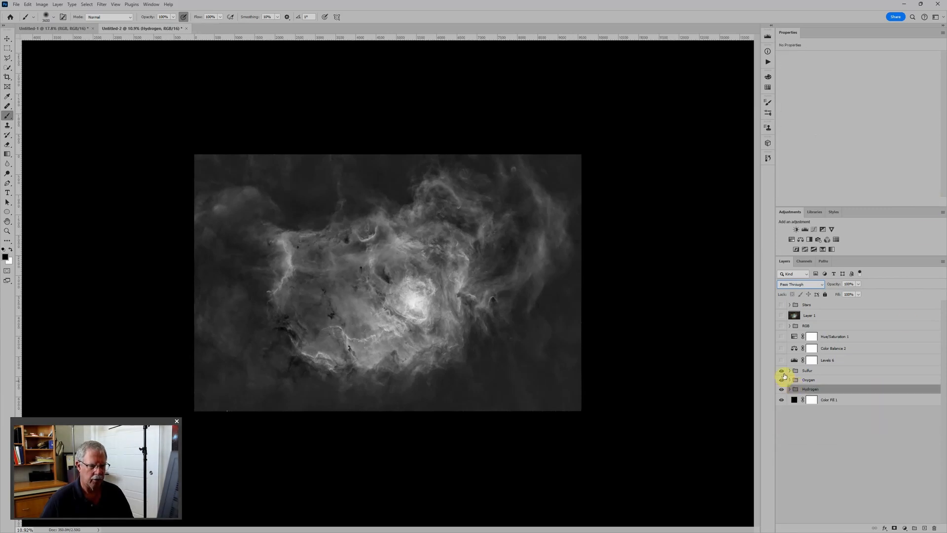
Hide the Sulfur group and limit the visible Oxygen group to the blue channel in its advanced blending options.
{"action": "left_click", "coordinate": [782, 370]}
{"action": "left_click", "coordinate": [781, 380]}
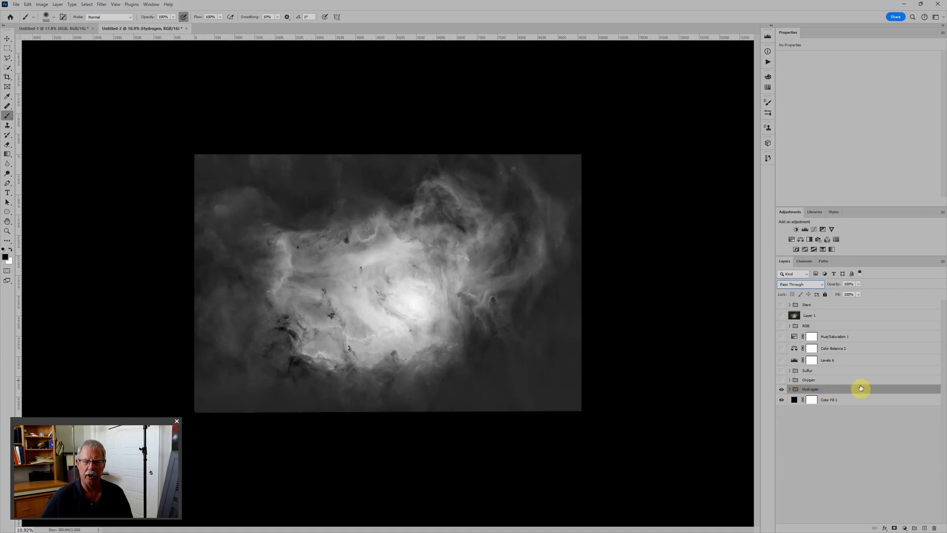
{"action": "left_click", "coordinate": [833, 381]}
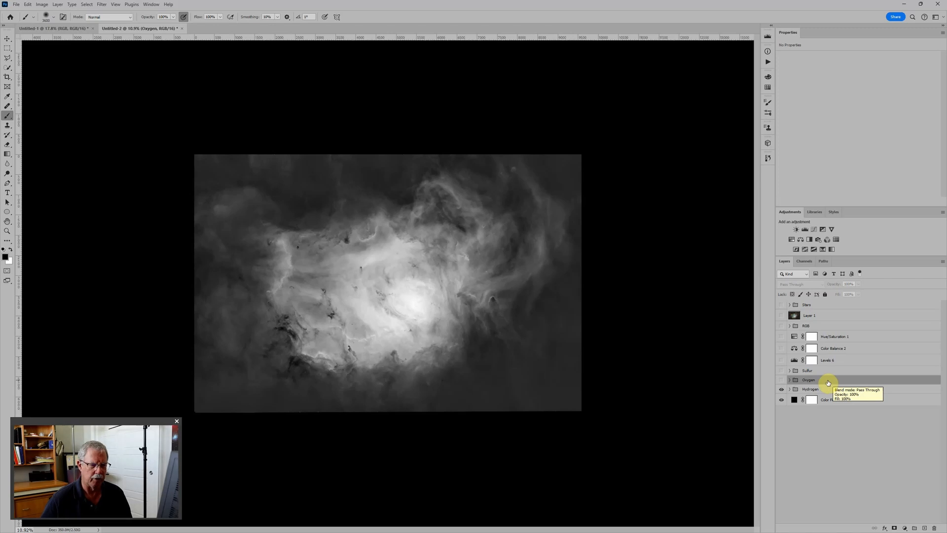
{"action": "left_click", "coordinate": [782, 380]}
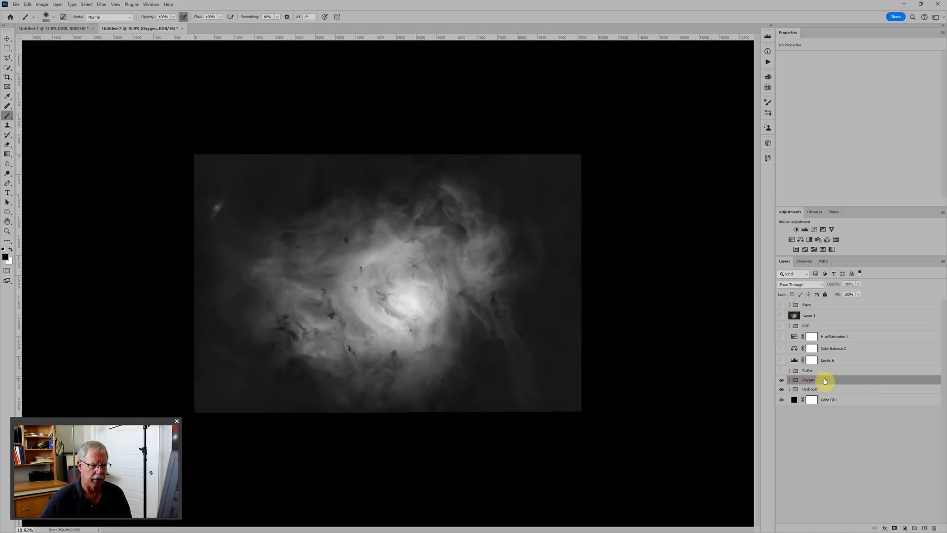
{"action": "double_click", "coordinate": [841, 381]}
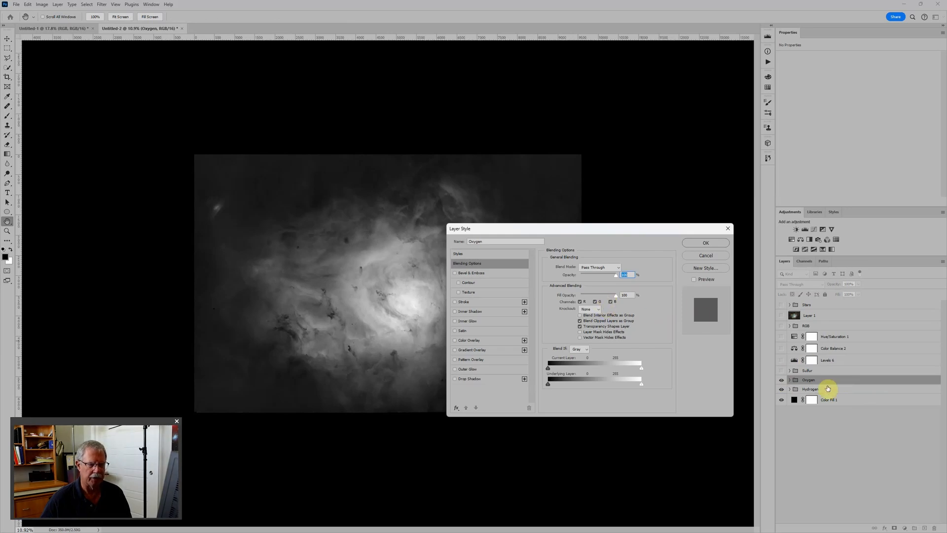
{"action": "left_click", "coordinate": [579, 302]}
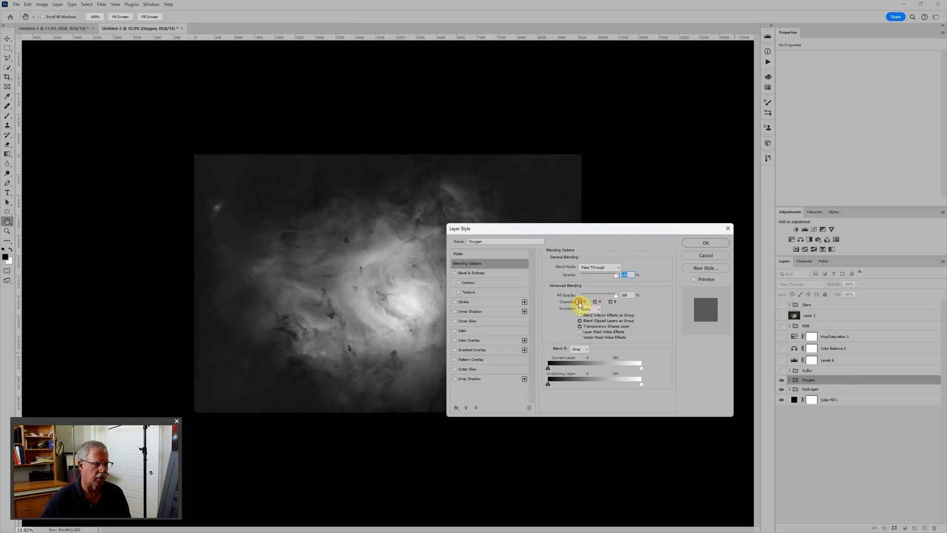
{"action": "left_click", "coordinate": [595, 302]}
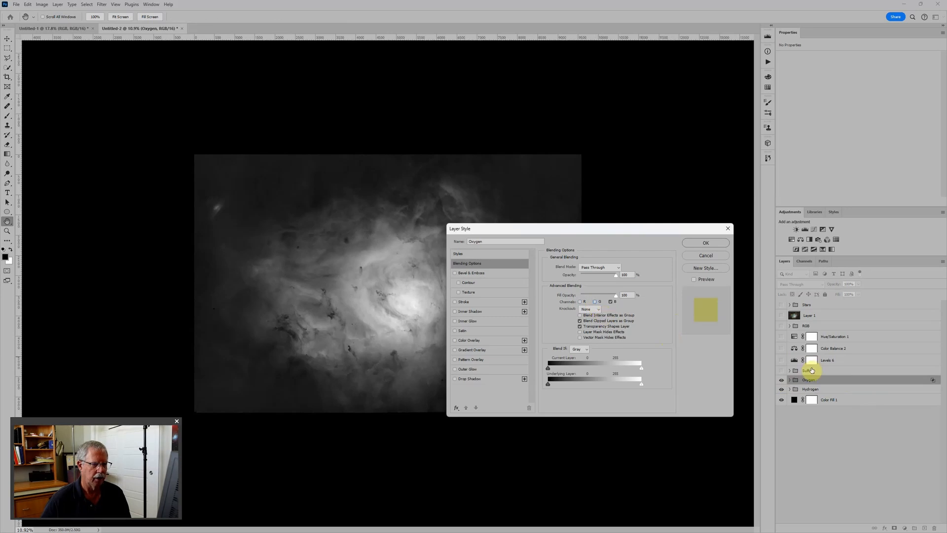
{"action": "left_click", "coordinate": [701, 243]}
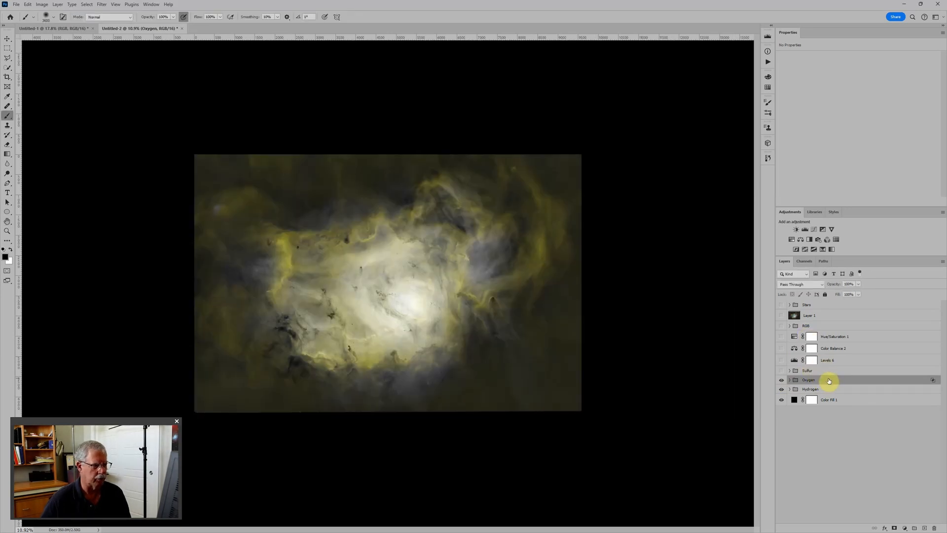
Show the Sulfur group and limit it to the red channel in its advanced blending options.
{"action": "left_click", "coordinate": [816, 370]}
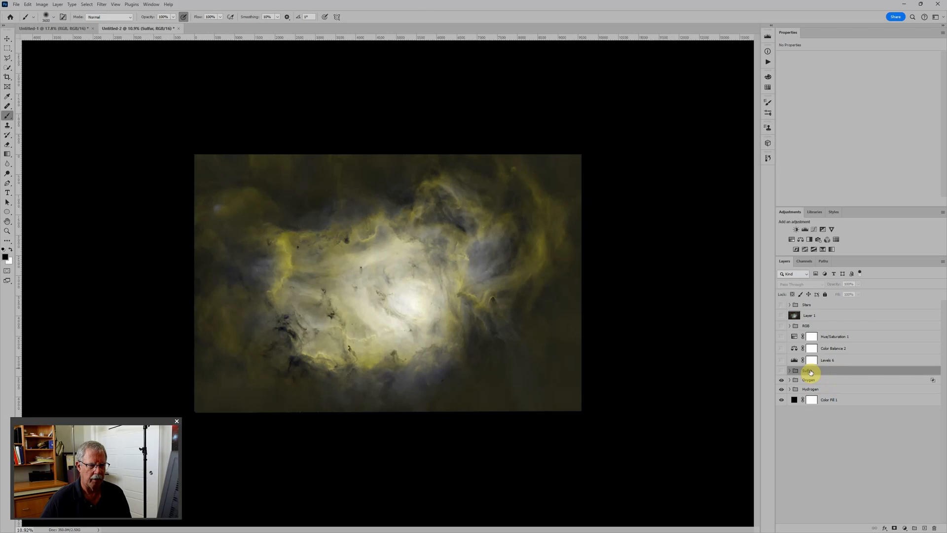
{"action": "left_click", "coordinate": [782, 371]}
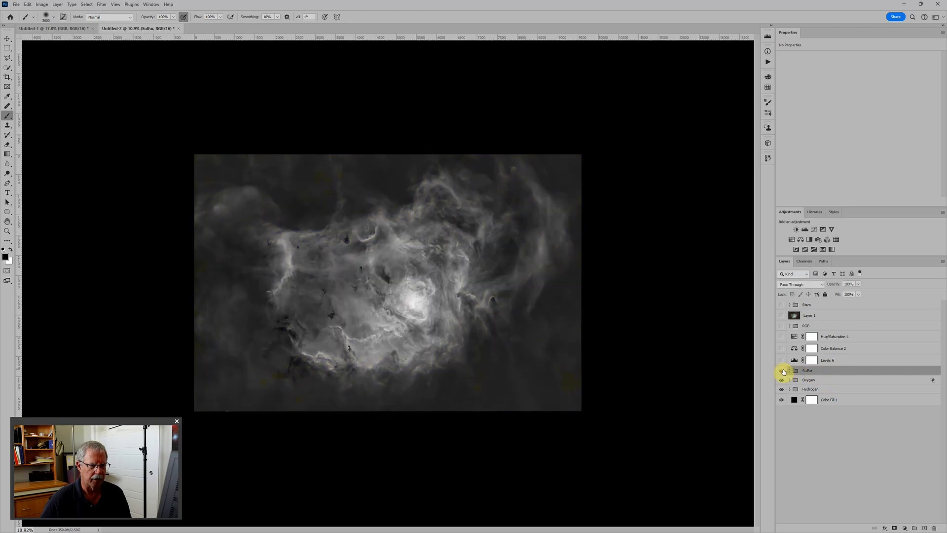
{"action": "double_click", "coordinate": [848, 371]}
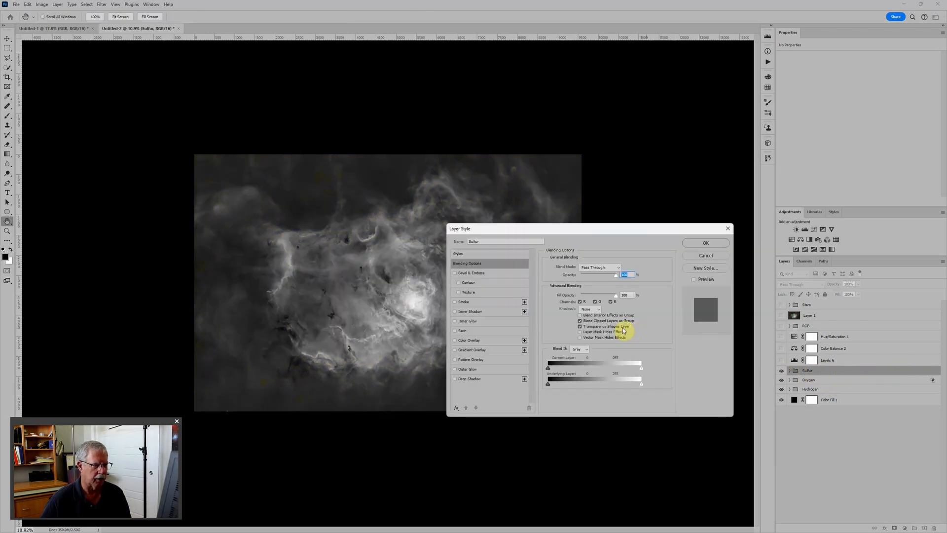
{"action": "left_click", "coordinate": [596, 301]}
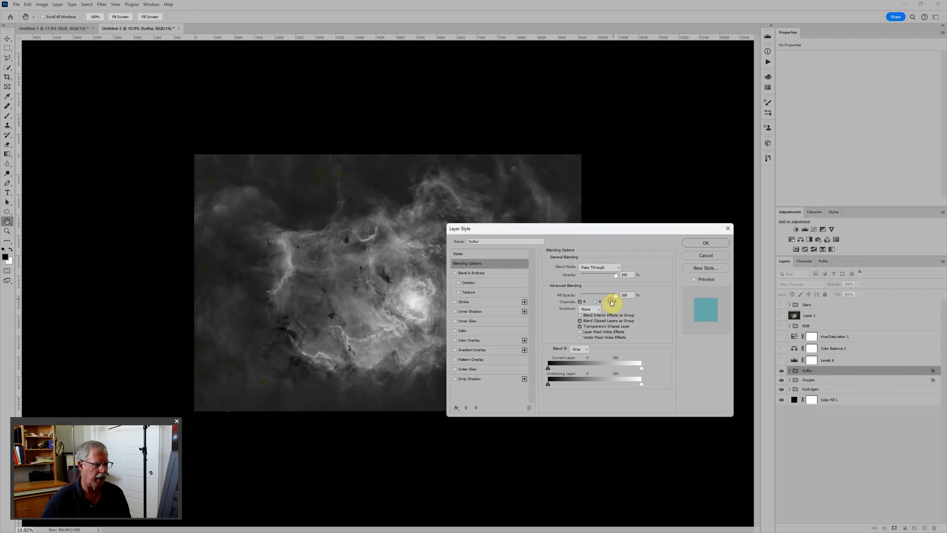
{"action": "left_click", "coordinate": [710, 244]}
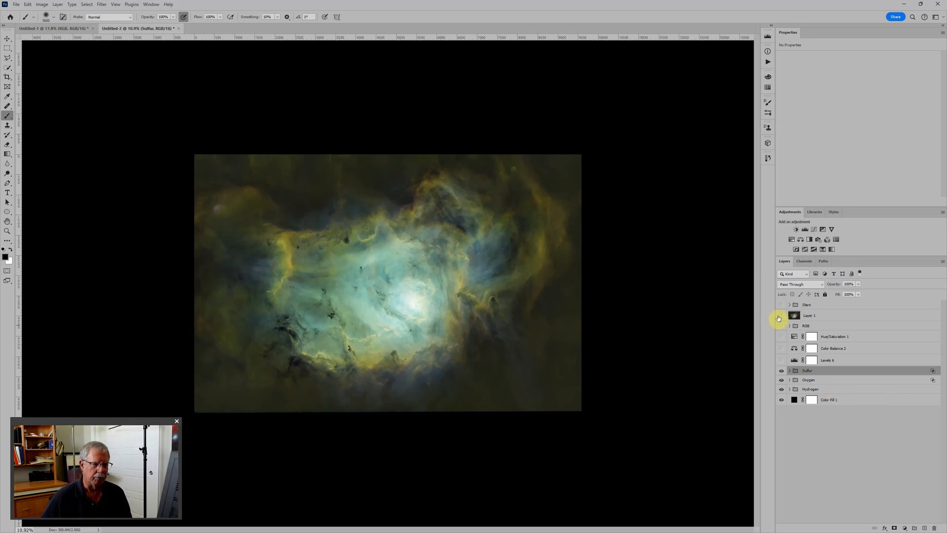
Compare the channel-blended result with the earlier stamped composite in Layer 1.
{"action": "left_click", "coordinate": [781, 316]}
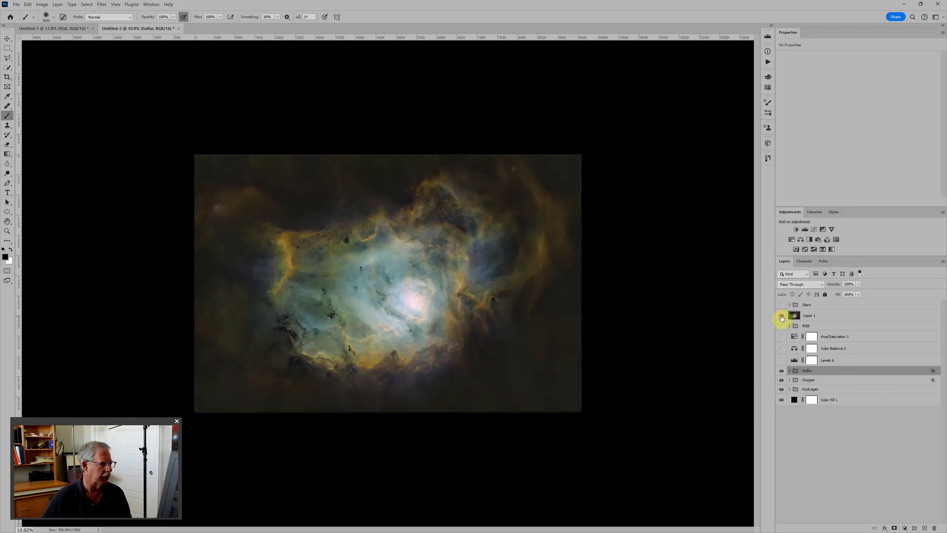
{"action": "left_click", "coordinate": [781, 317]}
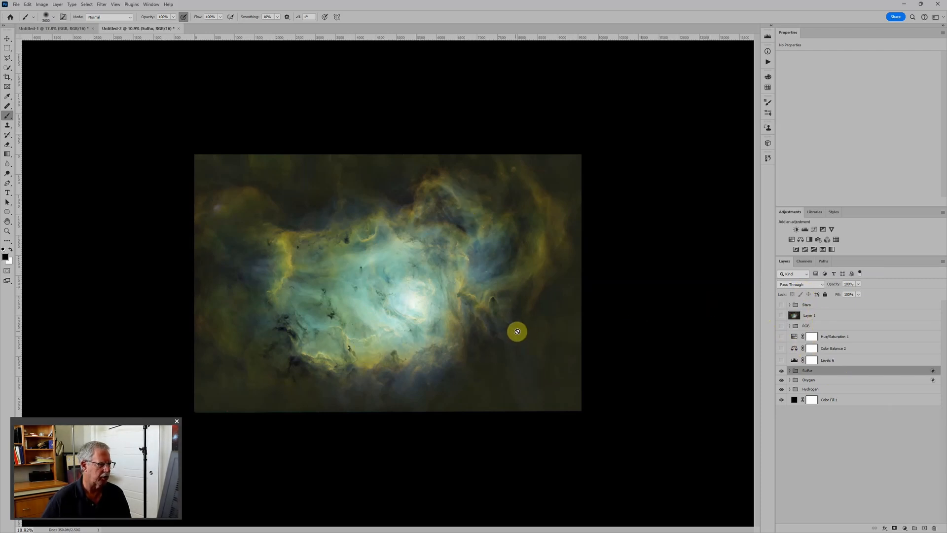
{"action": "scroll", "coordinate": [382, 275], "scroll_direction": "up", "scroll_amount": 3}
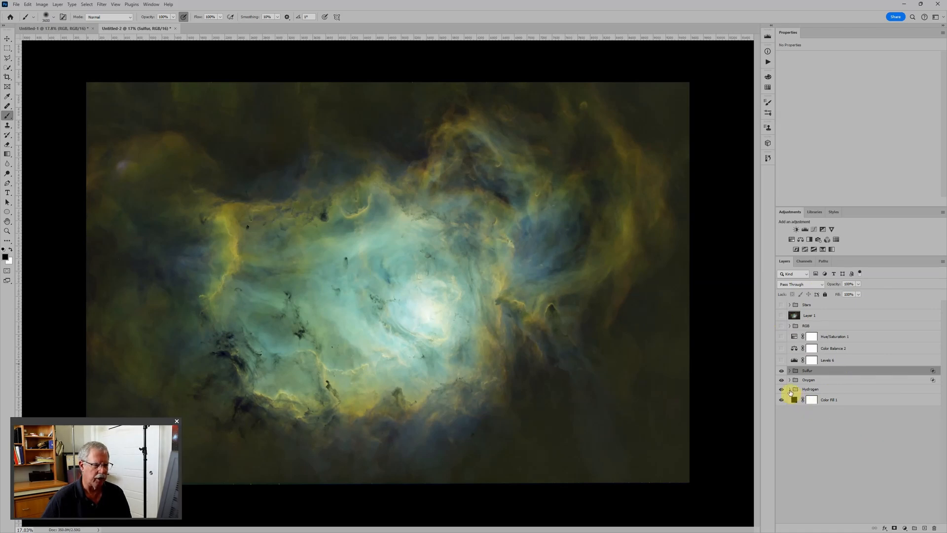
Adjust Levels 1 in the Sulfur group to a black input of 20 and a midtone of 1.10.
{"action": "left_click", "coordinate": [790, 370]}
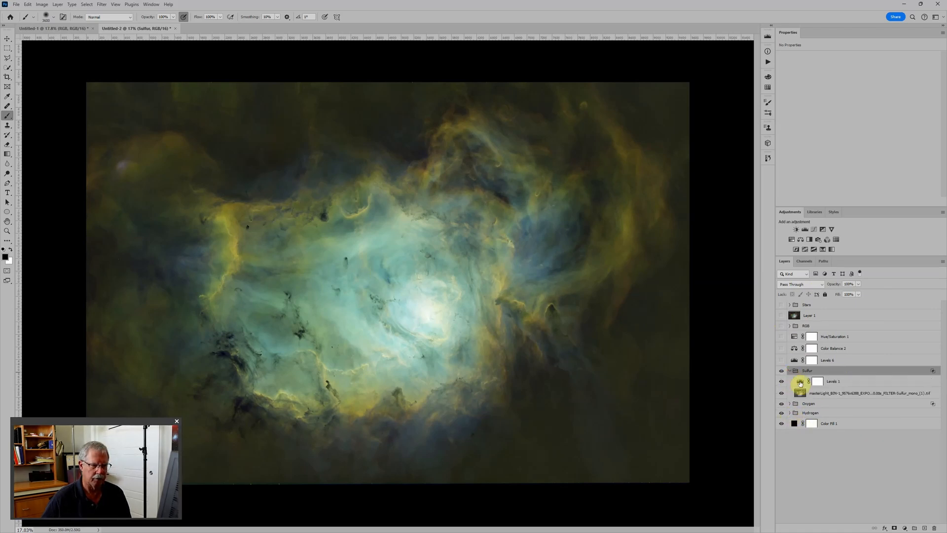
{"action": "left_click", "coordinate": [800, 380]}
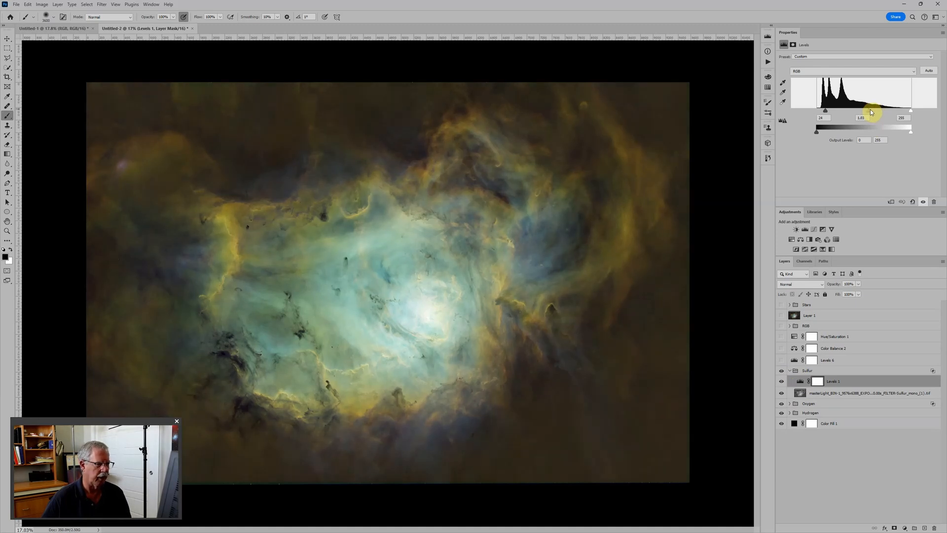
{"action": "left_click_drag", "start_coordinate": [866, 109], "coordinate": [828, 112]}
{"action": "scroll", "coordinate": [476, 264], "scroll_direction": "down", "scroll_amount": 2}
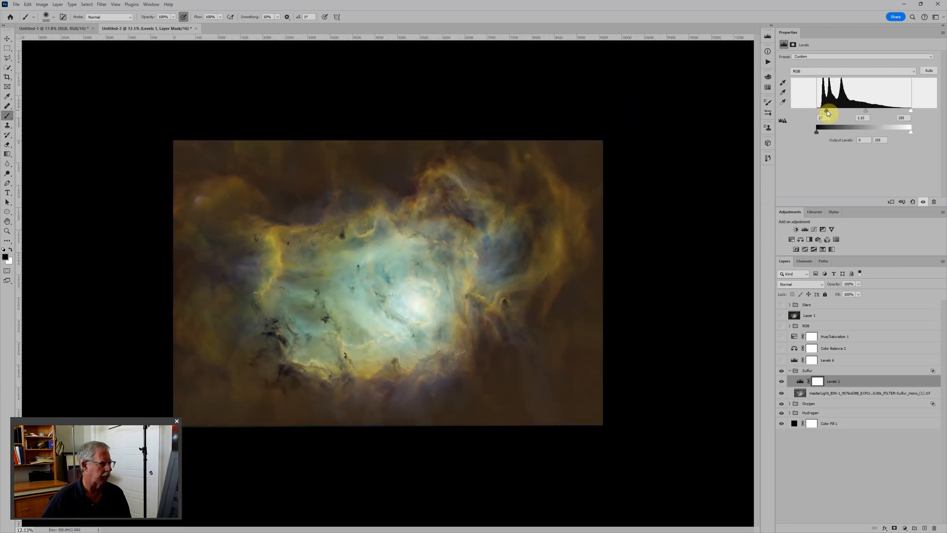
Adjust Levels 3 in the Hydrogen group to a black input of 27 and a midtone of 0.82.
{"action": "left_click", "coordinate": [789, 413]}
{"action": "left_click", "coordinate": [798, 424]}
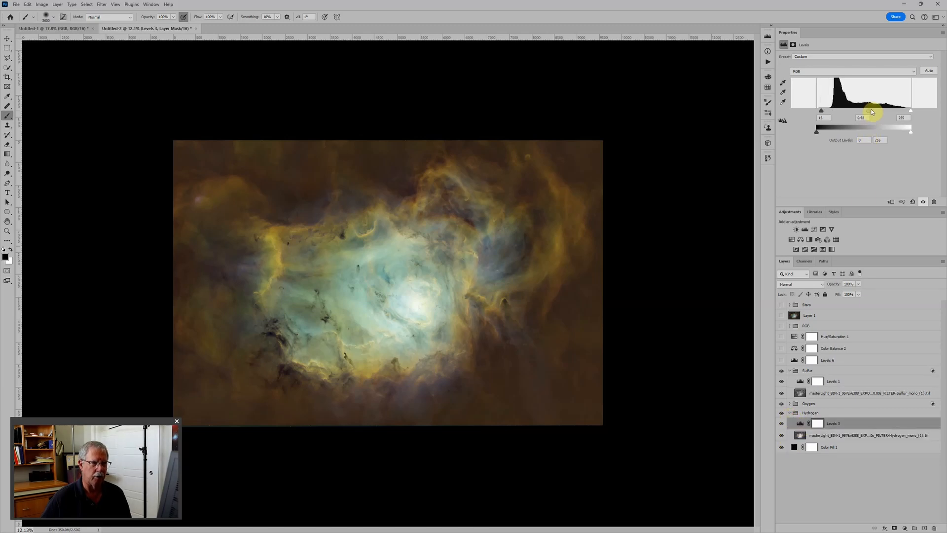
{"action": "left_click_drag", "start_coordinate": [871, 111], "coordinate": [872, 110]}
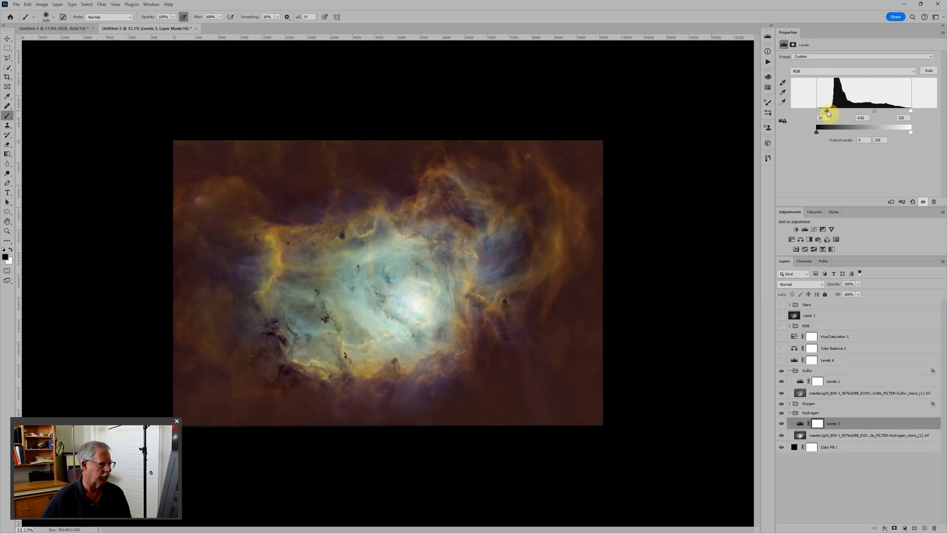
Adjust Levels 5 in the Oxygen group to a midtone of 0.86 and a black output level of 3.
{"action": "left_click", "coordinate": [790, 404]}
{"action": "left_click", "coordinate": [795, 414]}
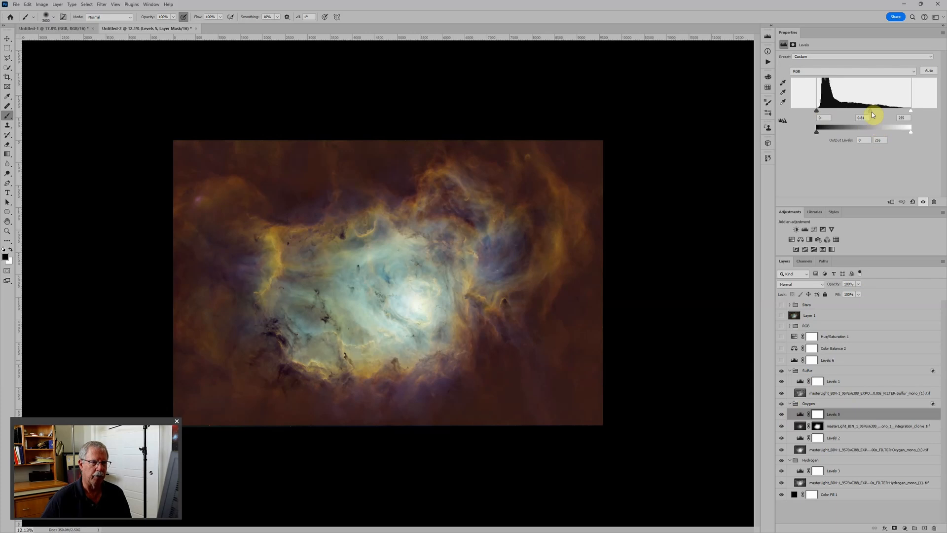
{"action": "left_click_drag", "start_coordinate": [872, 112], "coordinate": [870, 112]}
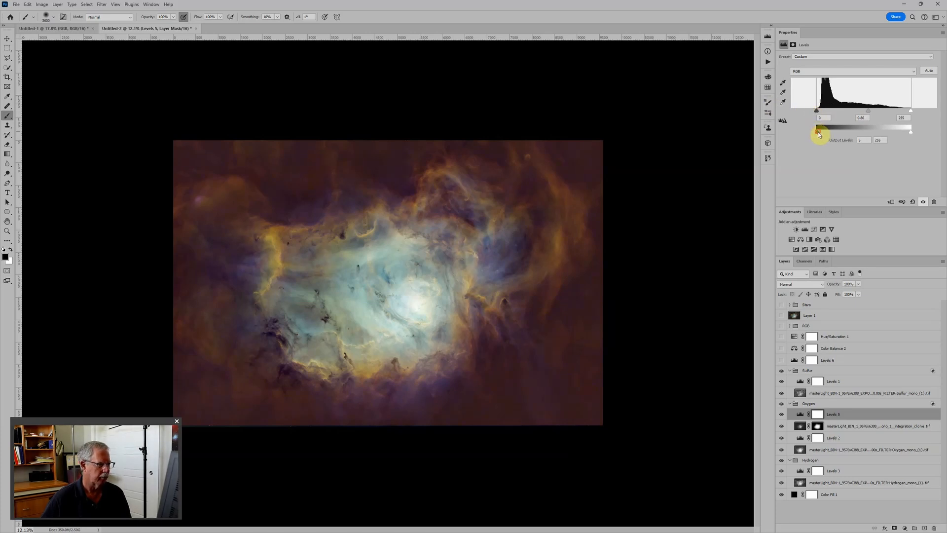
Set the Sulfur group's Levels 1 black input to 21 and brighten the midtones of the Oxygen group's Levels 5.
{"action": "left_click", "coordinate": [798, 381]}
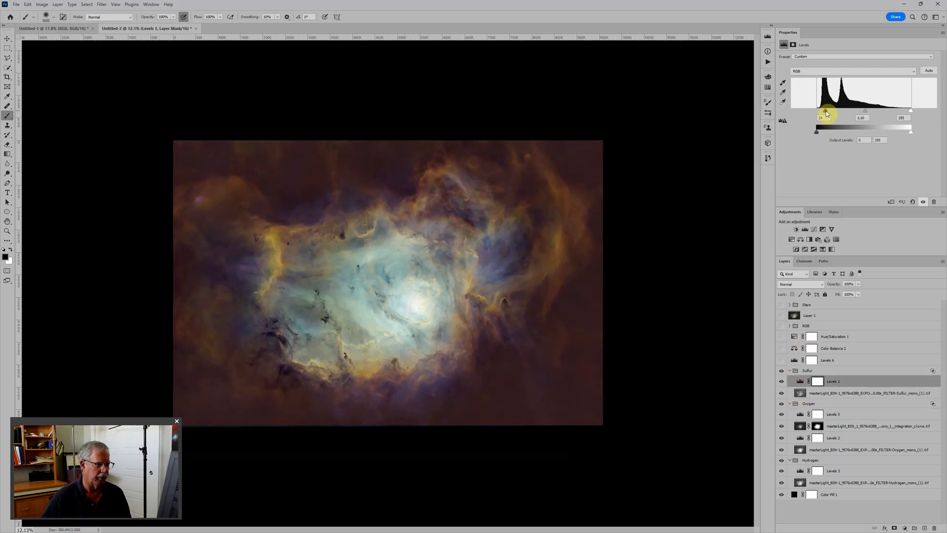
{"action": "left_click", "coordinate": [801, 414]}
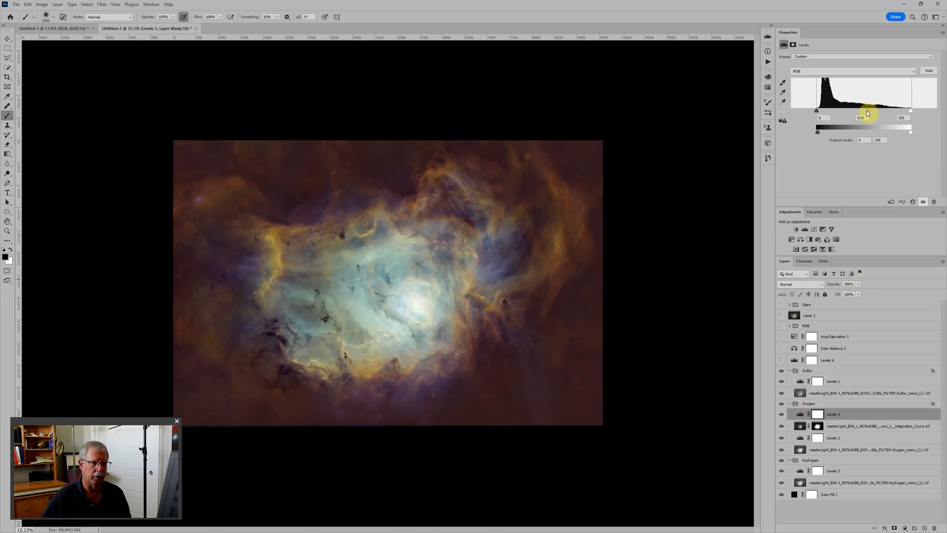
{"action": "left_click_drag", "start_coordinate": [867, 113], "coordinate": [864, 114]}
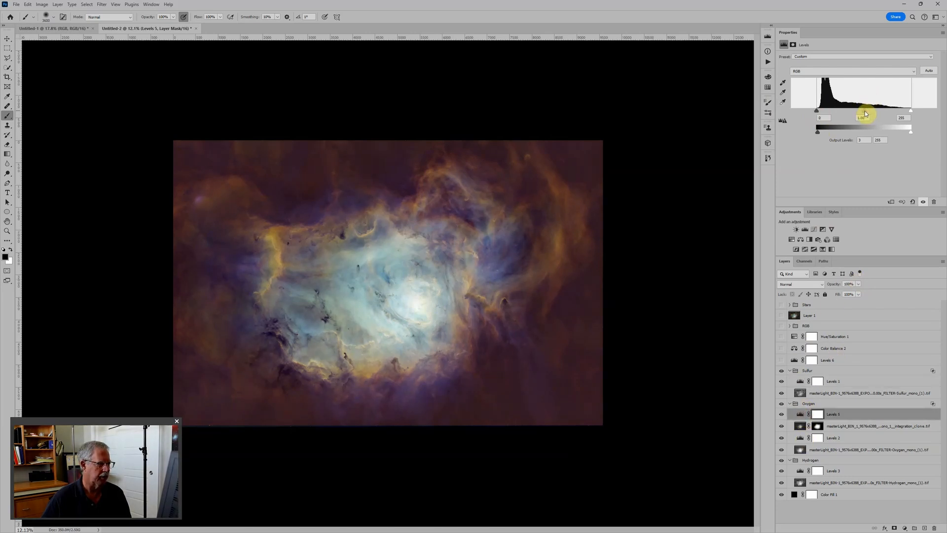
Raise the midtone of the Hydrogen group's Levels 3 to 0.87.
{"action": "left_click", "coordinate": [800, 471]}
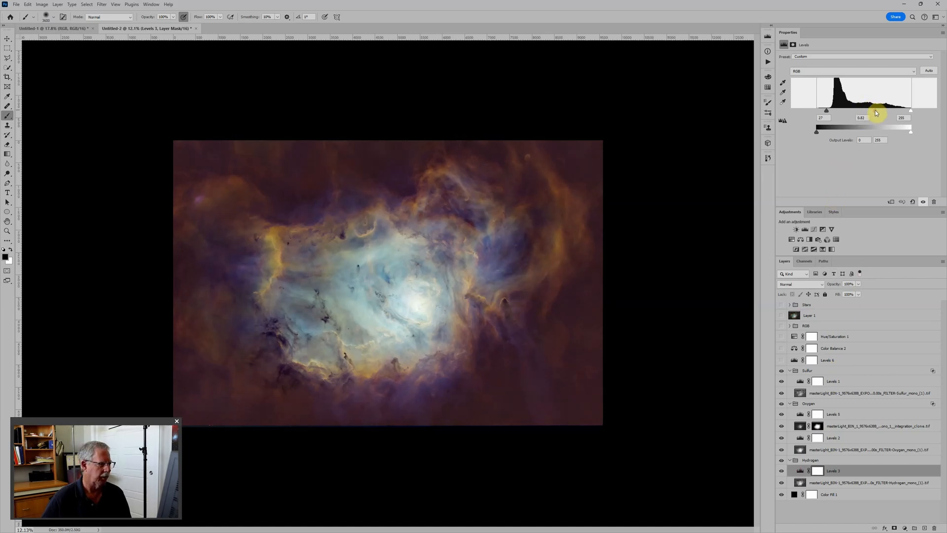
{"action": "left_click_drag", "start_coordinate": [874, 112], "coordinate": [873, 111]}
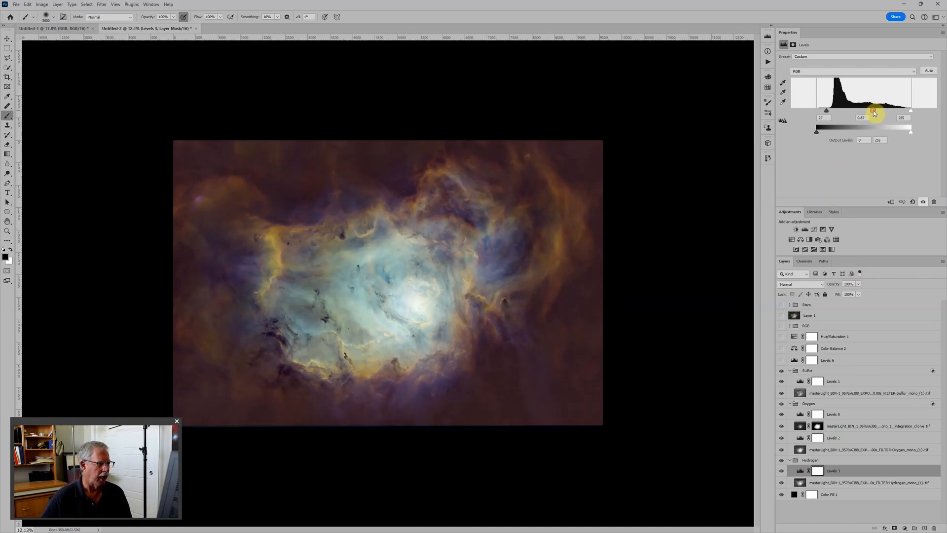
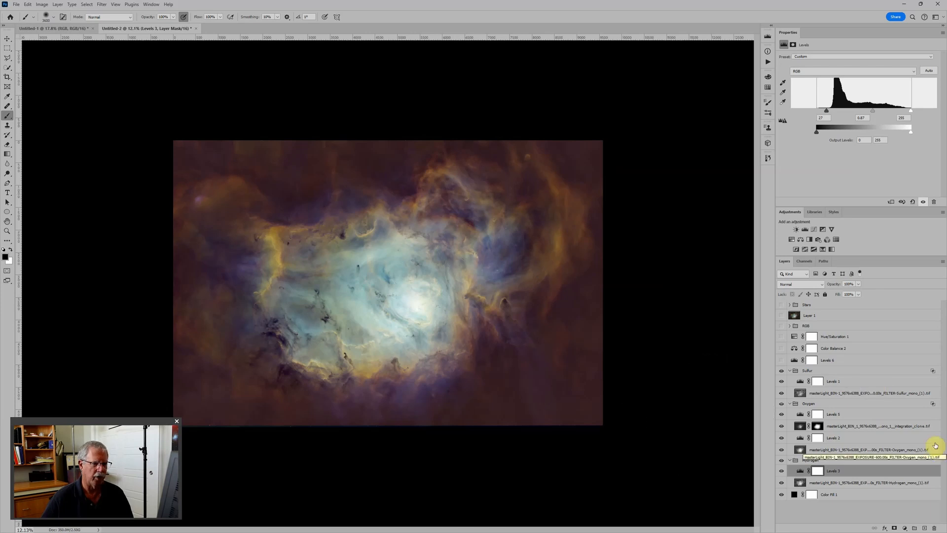
Show the Levels 6 layer above the Sulfur group and set its midtone to 0.84.
{"action": "left_click", "coordinate": [837, 371]}
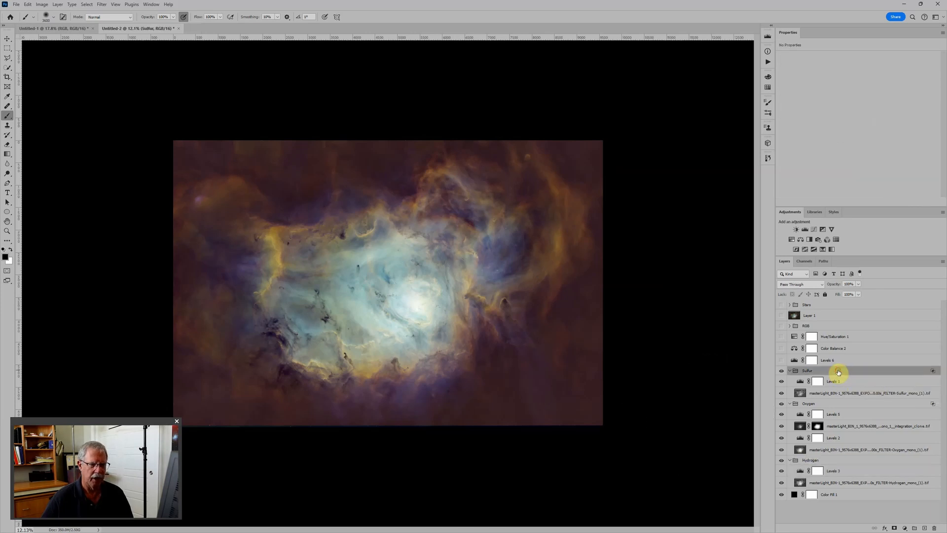
{"action": "left_click", "coordinate": [782, 360]}
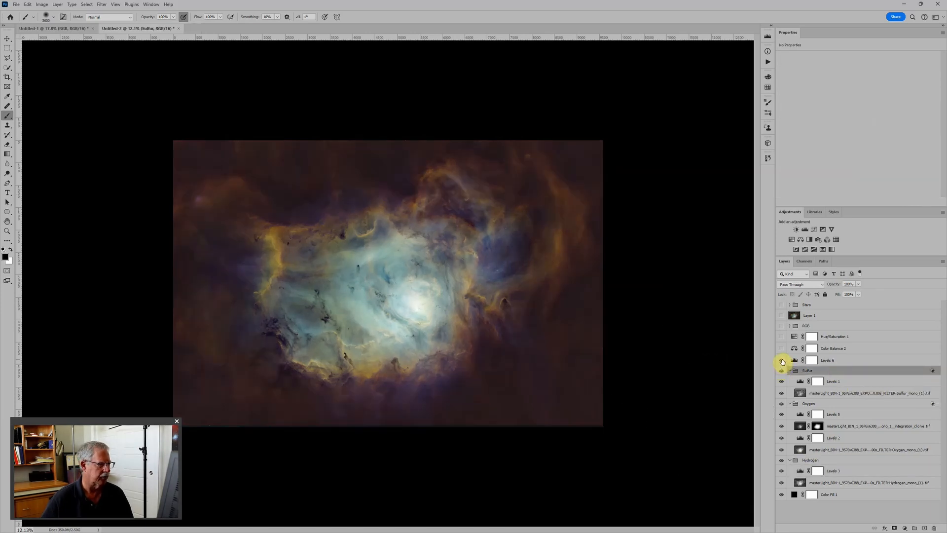
{"action": "left_click", "coordinate": [795, 361]}
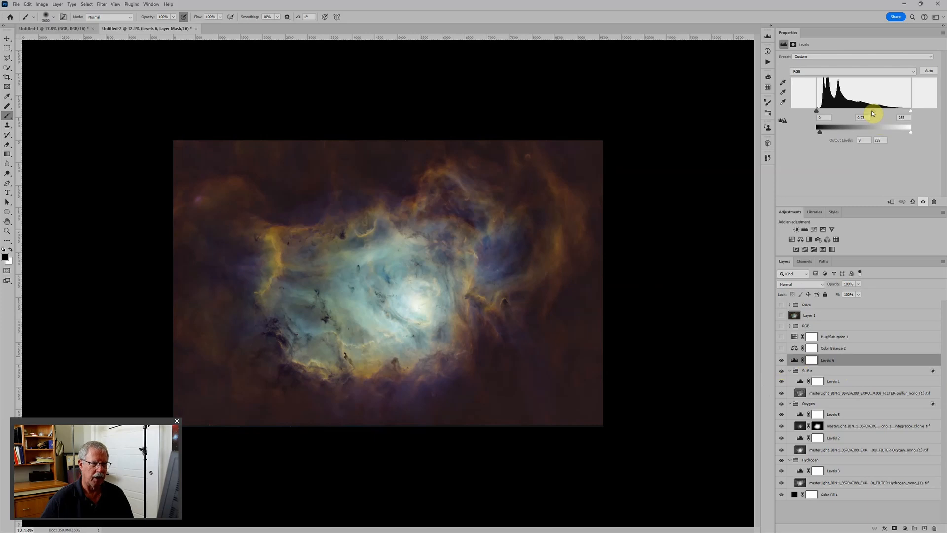
{"action": "left_click_drag", "start_coordinate": [872, 109], "coordinate": [867, 109]}
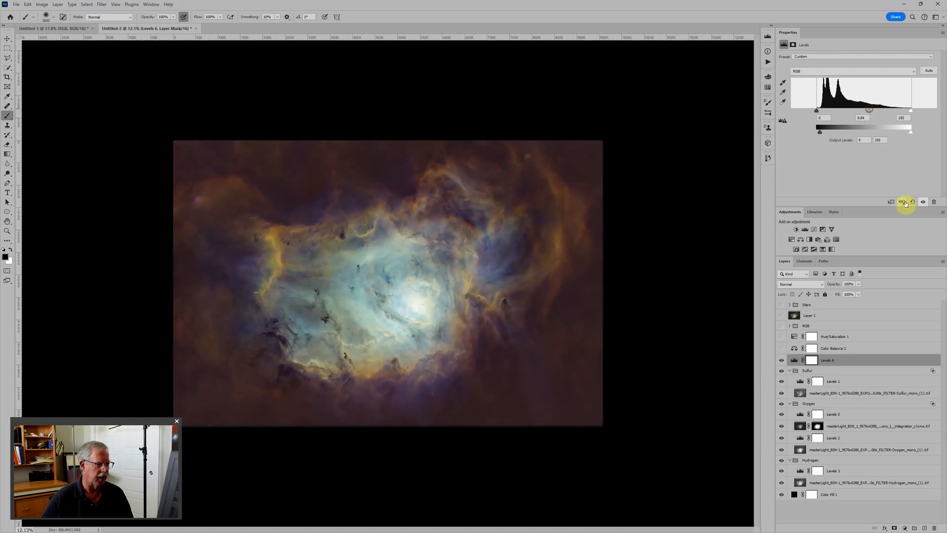
Turn on the Color Balance 2 and Hue/Saturation 1 adjustment layers above Levels 6.
{"action": "left_click", "coordinate": [781, 348]}
{"action": "left_click", "coordinate": [795, 347]}
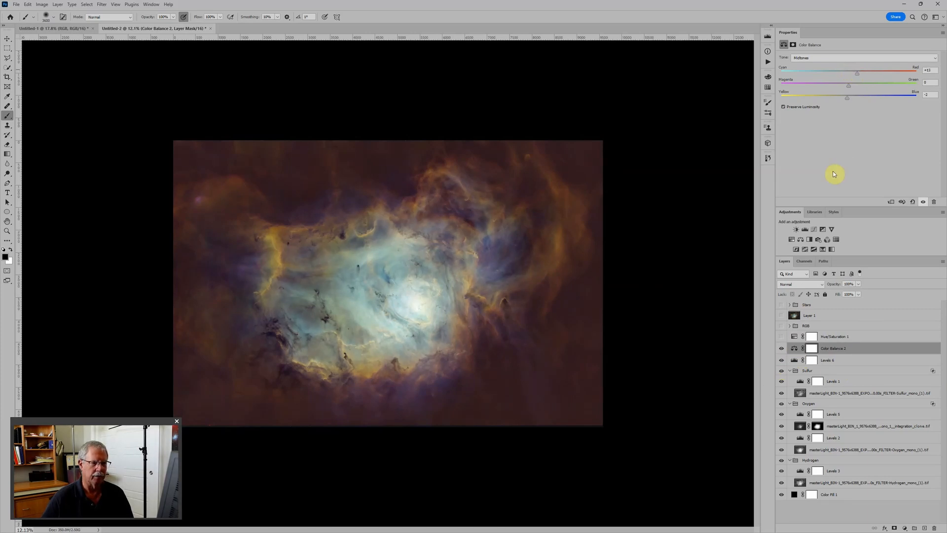
{"action": "left_click", "coordinate": [781, 336]}
{"action": "left_click", "coordinate": [795, 336]}
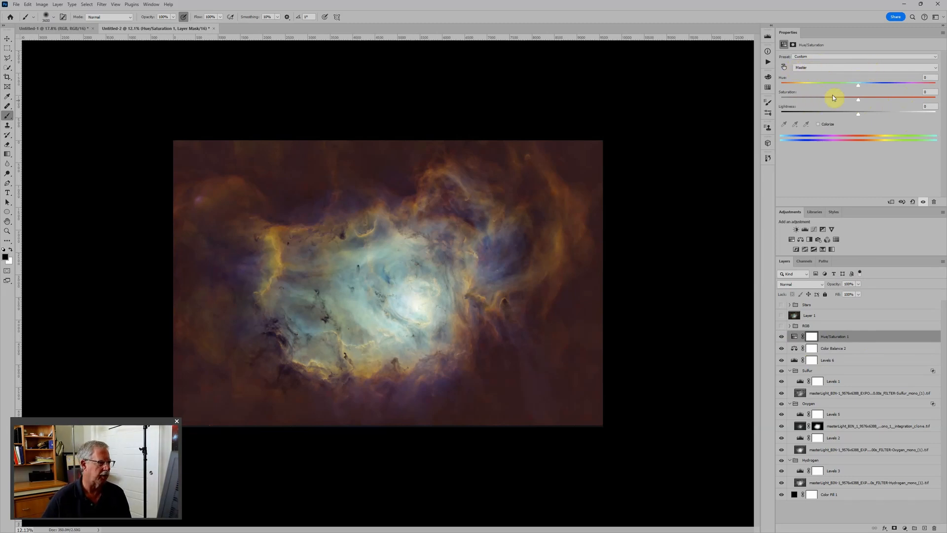
Set the Reds saturation to -3 in Hue/Saturation 1.
{"action": "left_click", "coordinate": [849, 69]}
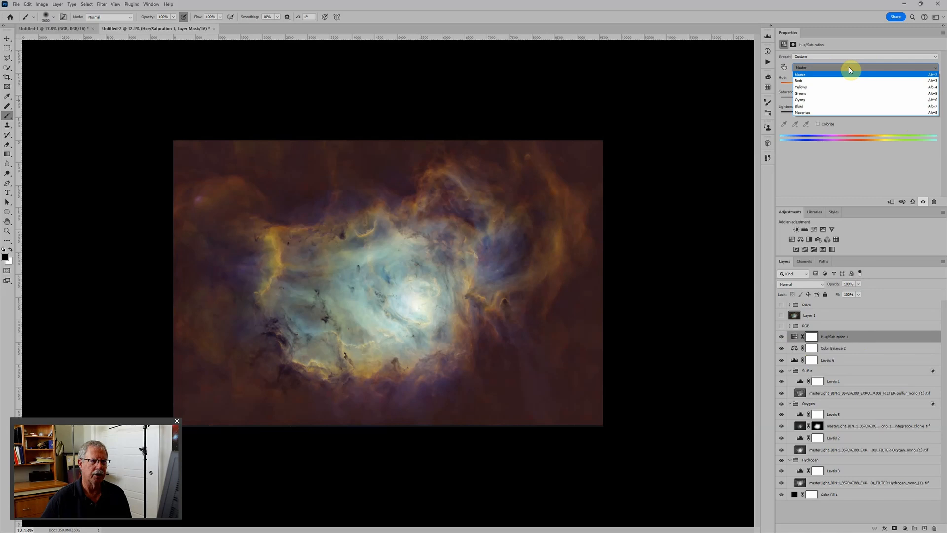
{"action": "left_click", "coordinate": [808, 82]}
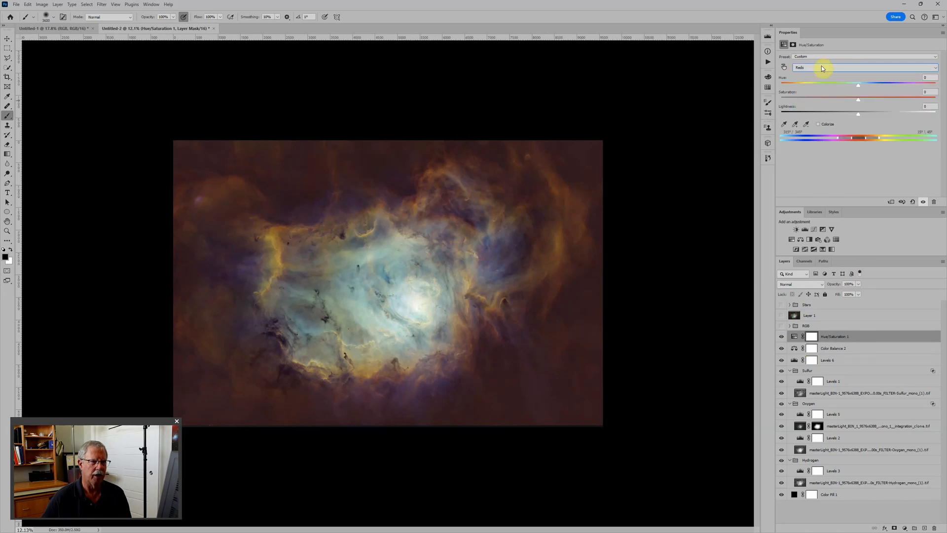
{"action": "left_click_drag", "start_coordinate": [859, 102], "coordinate": [864, 104]}
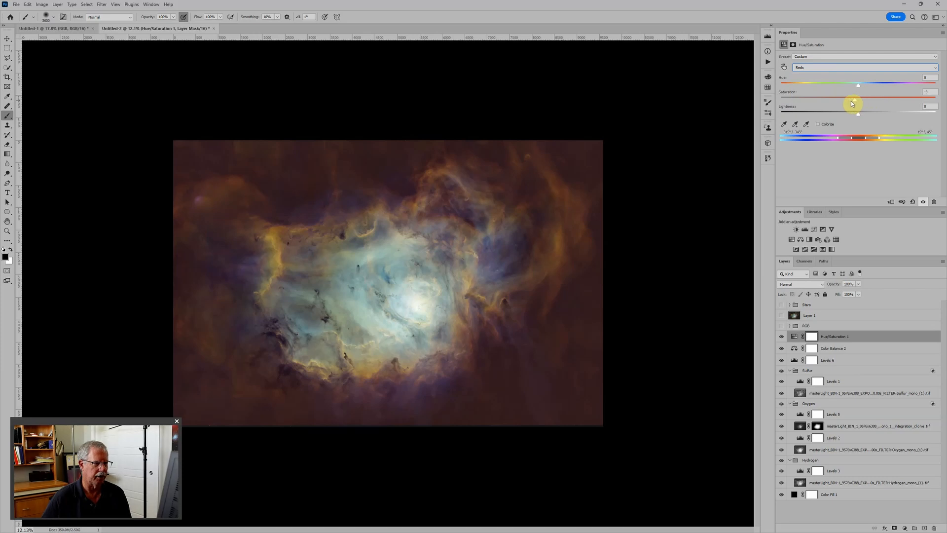
Shift the Cyans hue to +42 in Hue/Saturation 1 and extend the affected color range into the blues.
{"action": "left_click", "coordinate": [848, 69]}
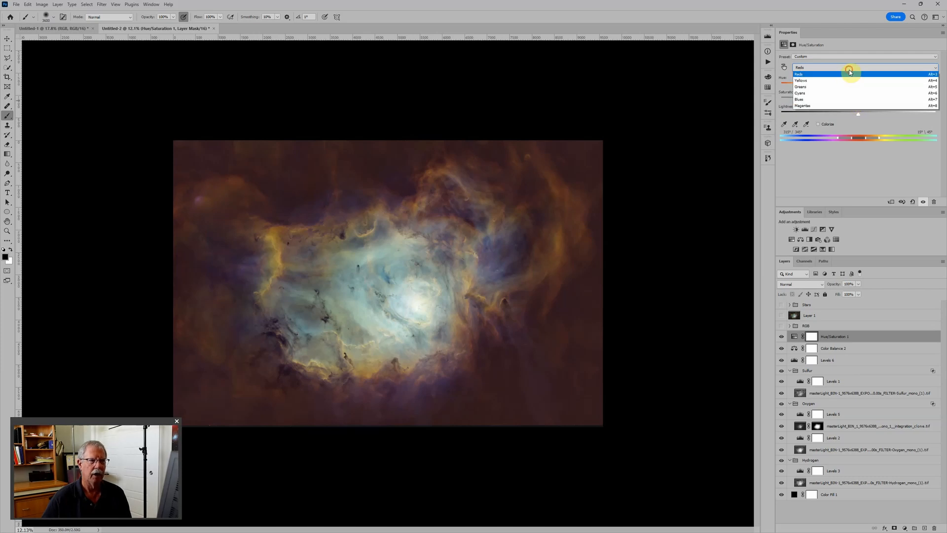
{"action": "left_click", "coordinate": [833, 100]}
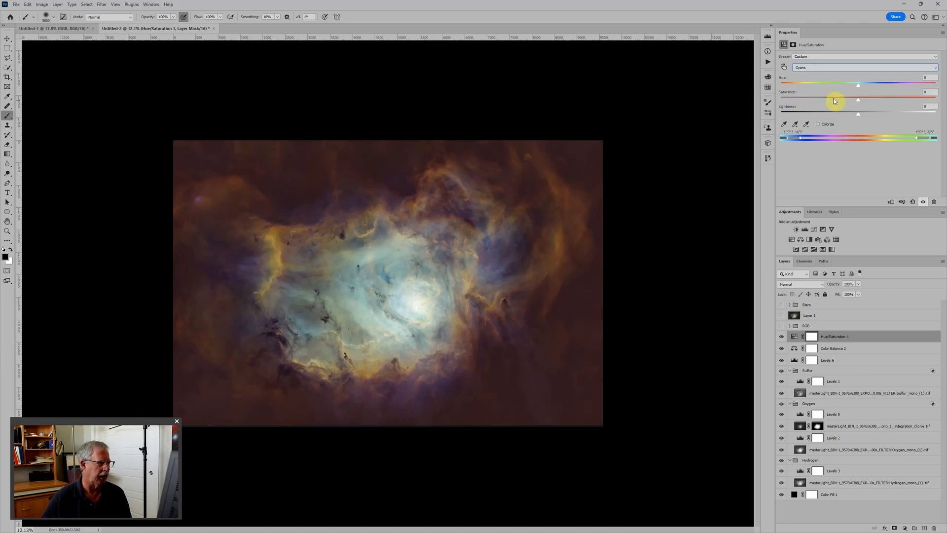
{"action": "left_click", "coordinate": [859, 87]}
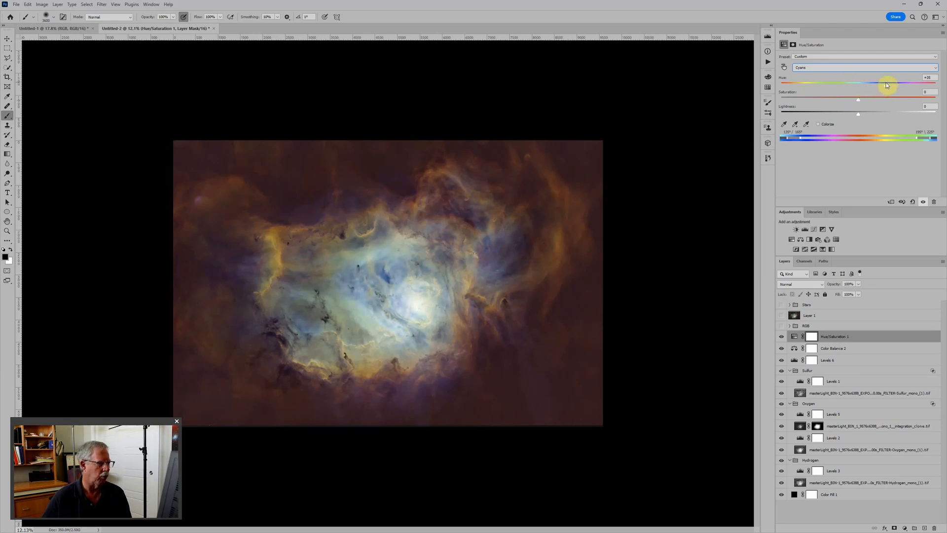
{"action": "left_click_drag", "start_coordinate": [881, 86], "coordinate": [893, 86]}
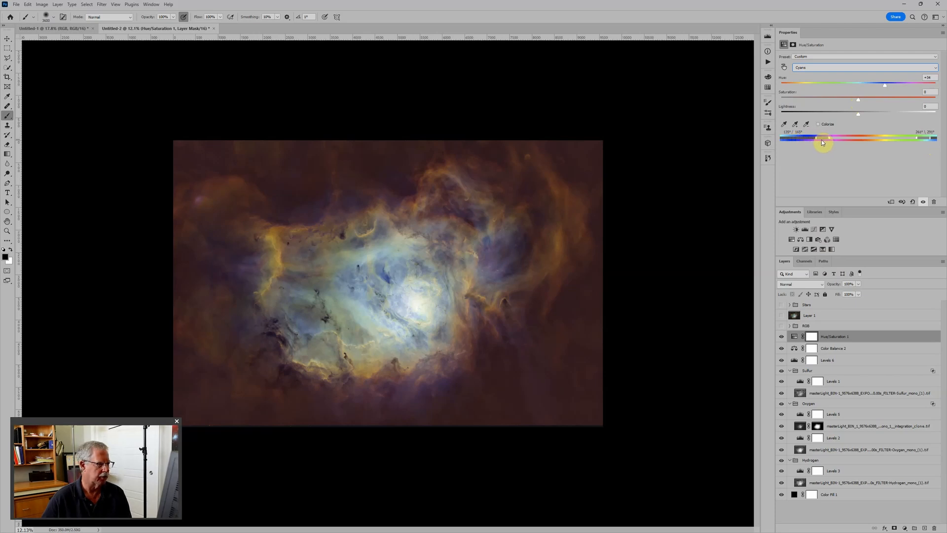
{"action": "left_click_drag", "start_coordinate": [820, 140], "coordinate": [816, 142]}
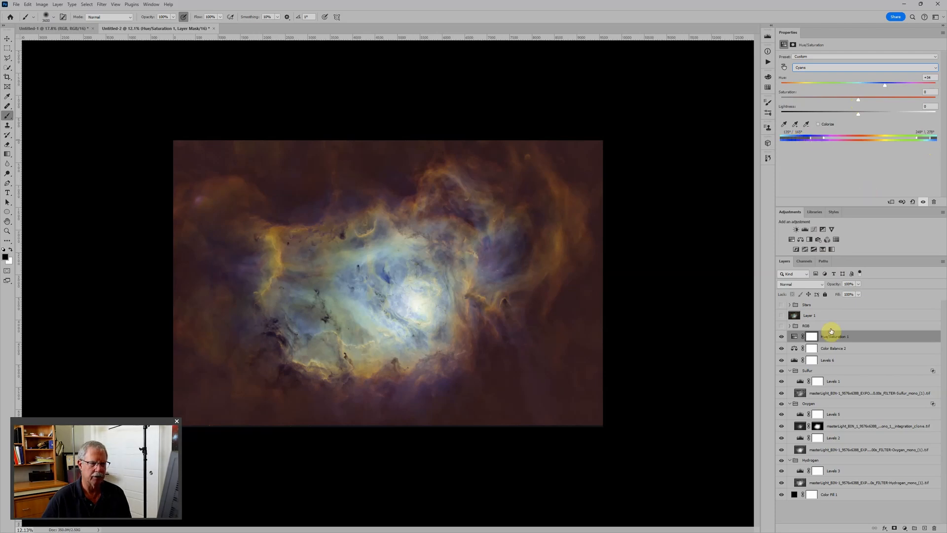
{"action": "left_click_drag", "start_coordinate": [887, 89], "coordinate": [896, 87]}
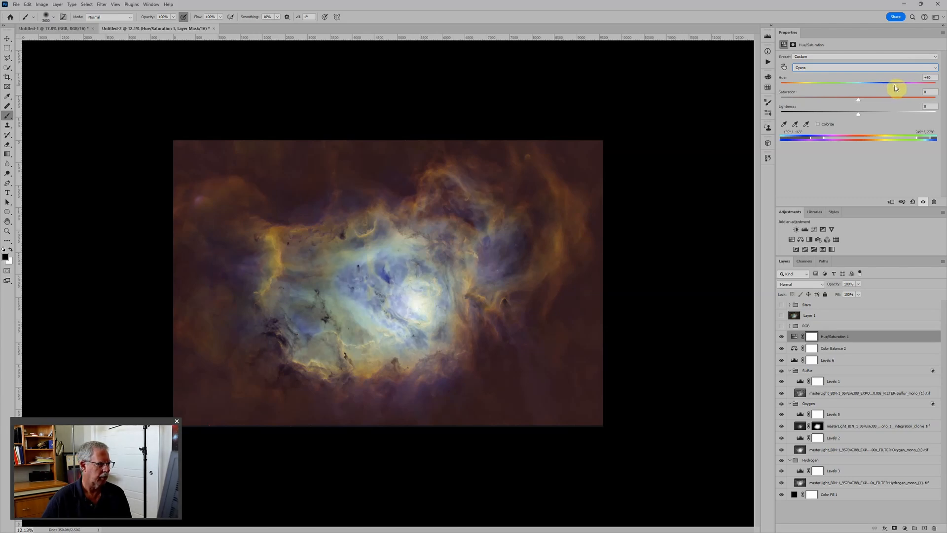
Set the Hydrogen group's Levels 3 midtone to 0.85 and its white output level to 254.
{"action": "left_click", "coordinate": [799, 471]}
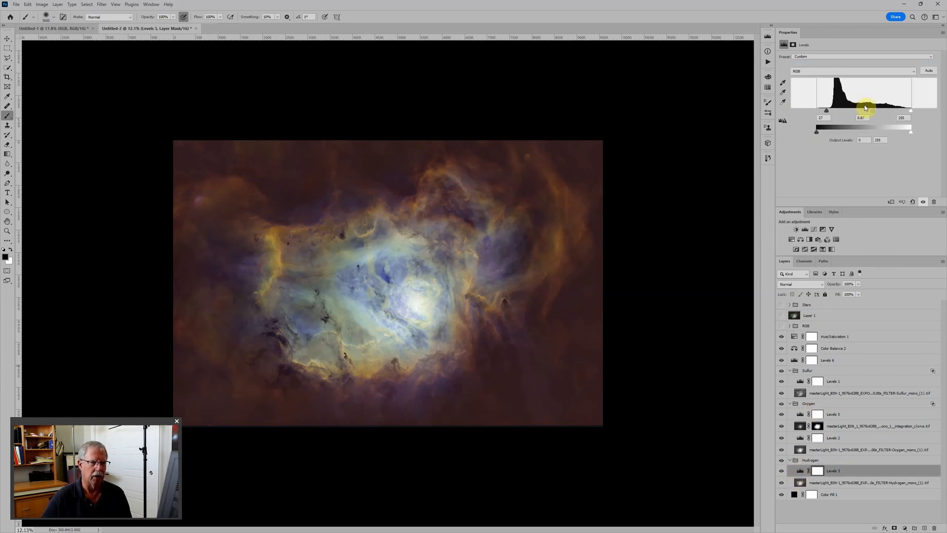
{"action": "left_click_drag", "start_coordinate": [872, 111], "coordinate": [872, 112]}
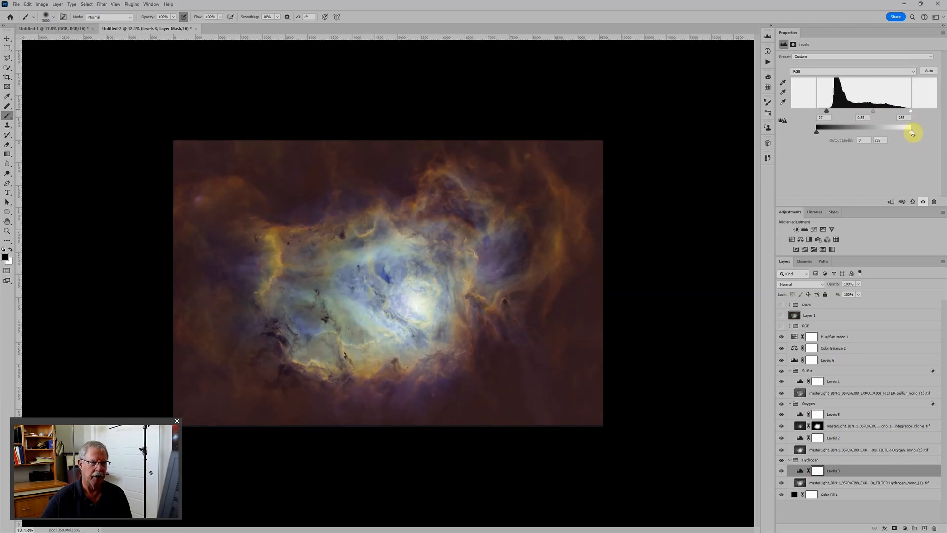
{"action": "left_click_drag", "start_coordinate": [912, 133], "coordinate": [910, 132]}
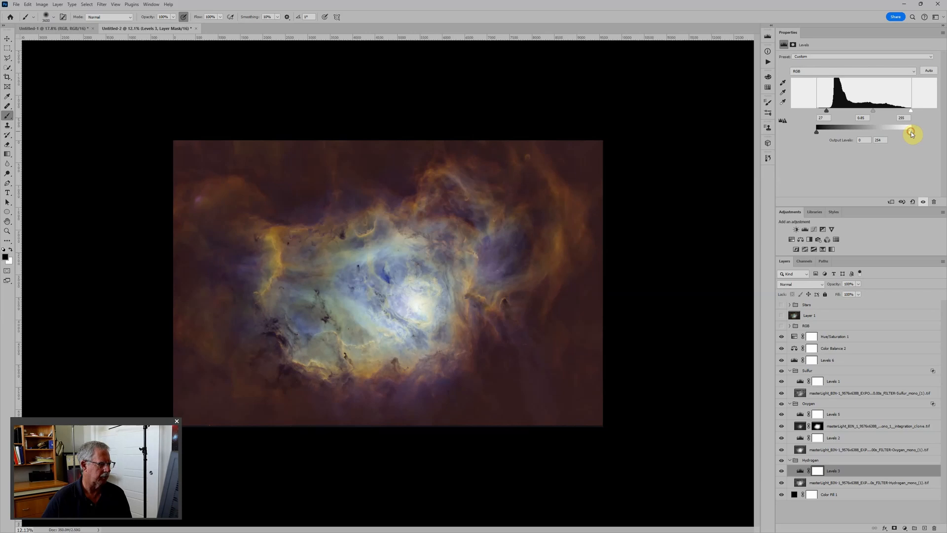
Set the Color Balance 2 midtones to +25 on Cyan-Red and -1 on Yellow-Blue.
{"action": "scroll", "coordinate": [589, 364], "scroll_direction": "down", "scroll_amount": 2}
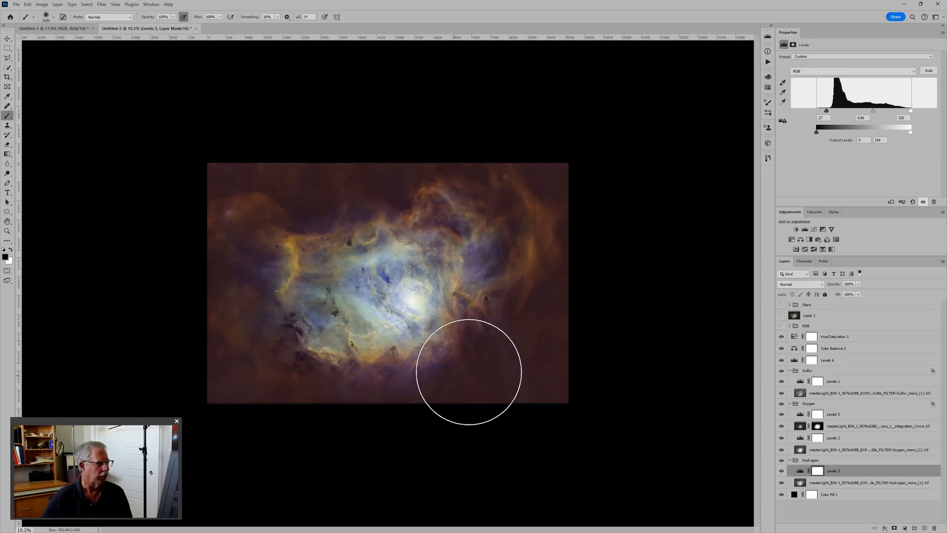
{"action": "scroll", "coordinate": [473, 367], "scroll_direction": "up", "scroll_amount": 4}
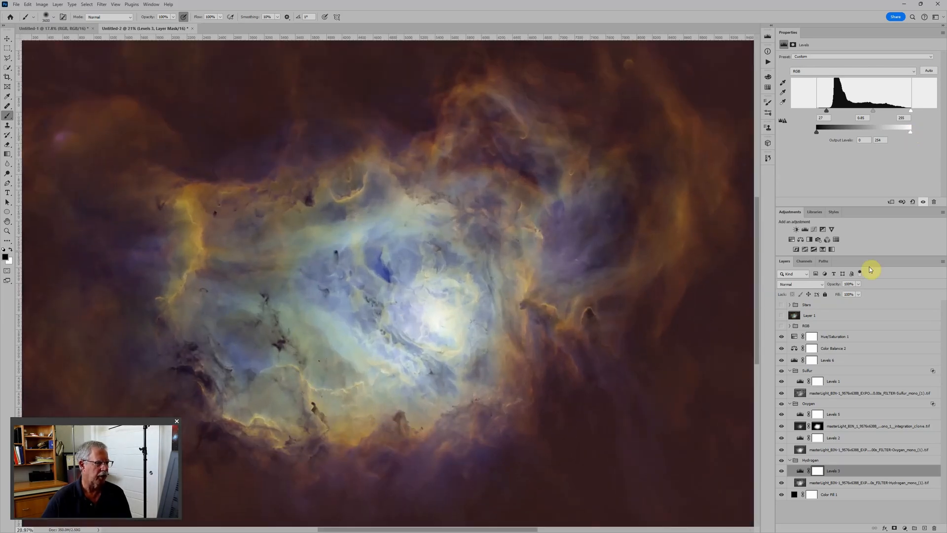
{"action": "left_click", "coordinate": [830, 349]}
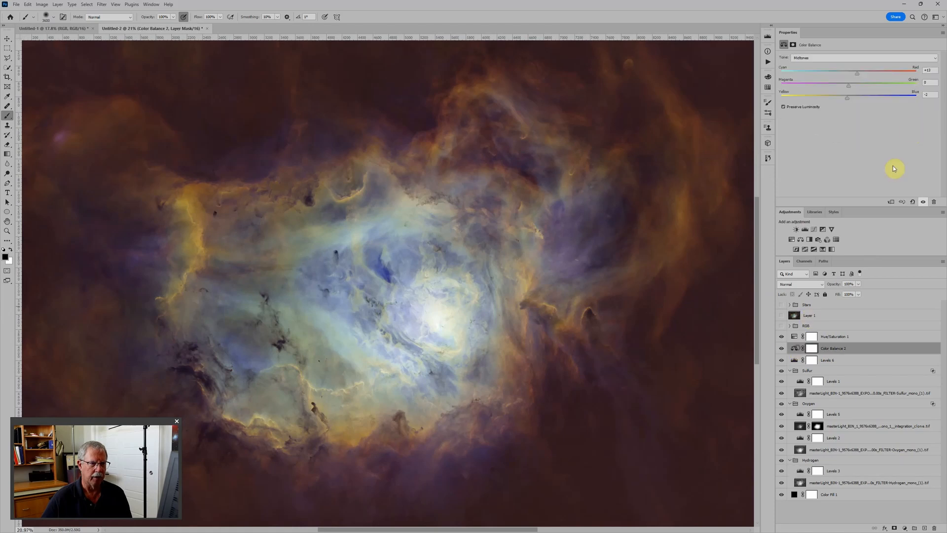
{"action": "left_click_drag", "start_coordinate": [857, 74], "coordinate": [855, 98]}
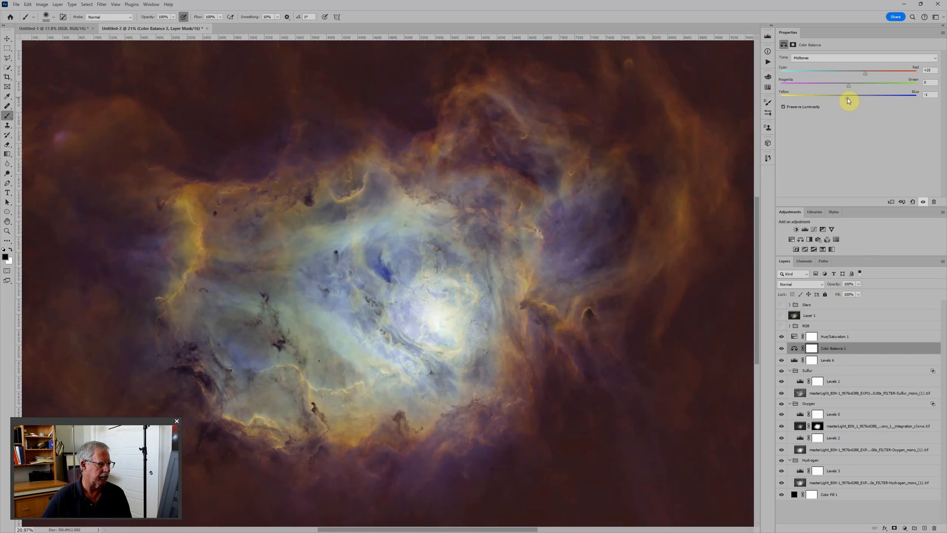
{"action": "scroll", "coordinate": [543, 212], "scroll_direction": "down", "scroll_amount": 4}
Move Hue/Saturation 1 above the RGB group and reduce its Cyans hue shift to +34.
{"action": "left_click_drag", "start_coordinate": [792, 335], "coordinate": [794, 321]}
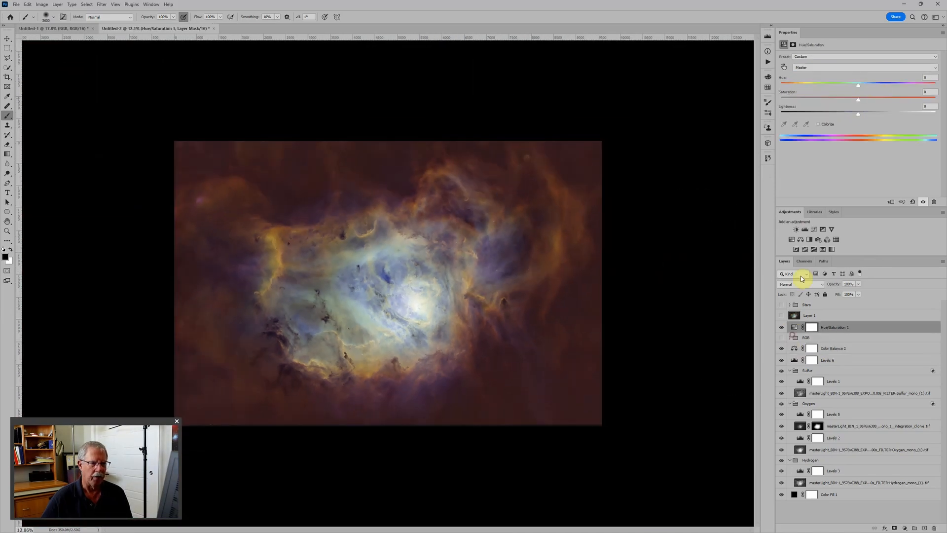
{"action": "left_click", "coordinate": [834, 68]}
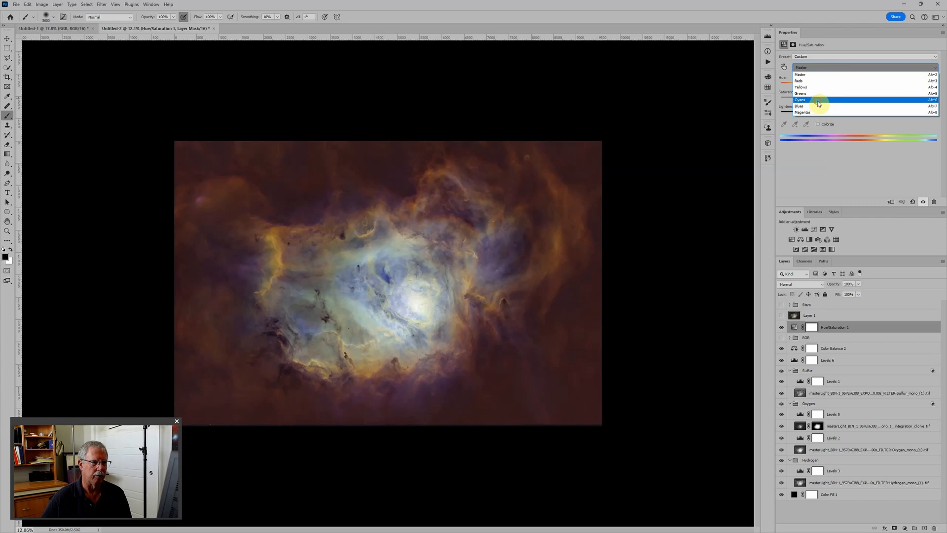
{"action": "left_click", "coordinate": [814, 100]}
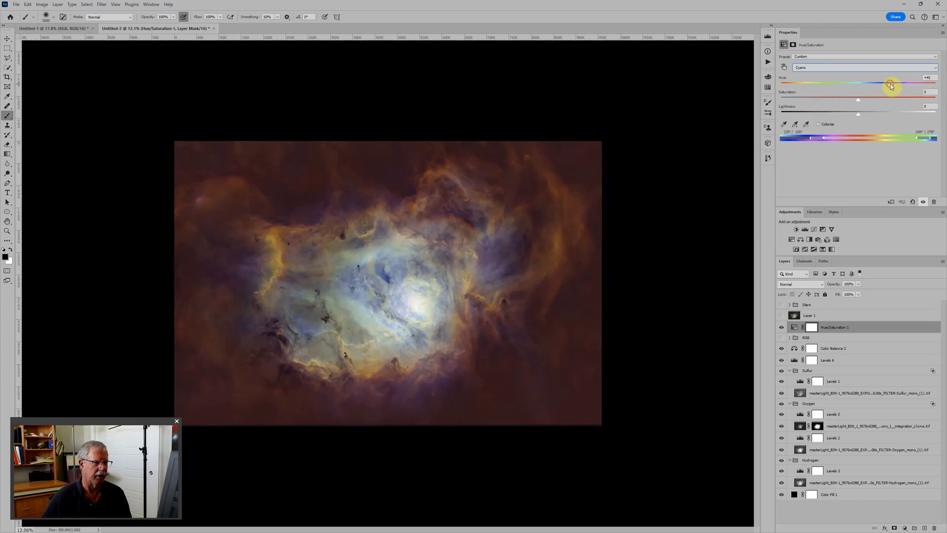
{"action": "left_click_drag", "start_coordinate": [891, 86], "coordinate": [884, 87]}
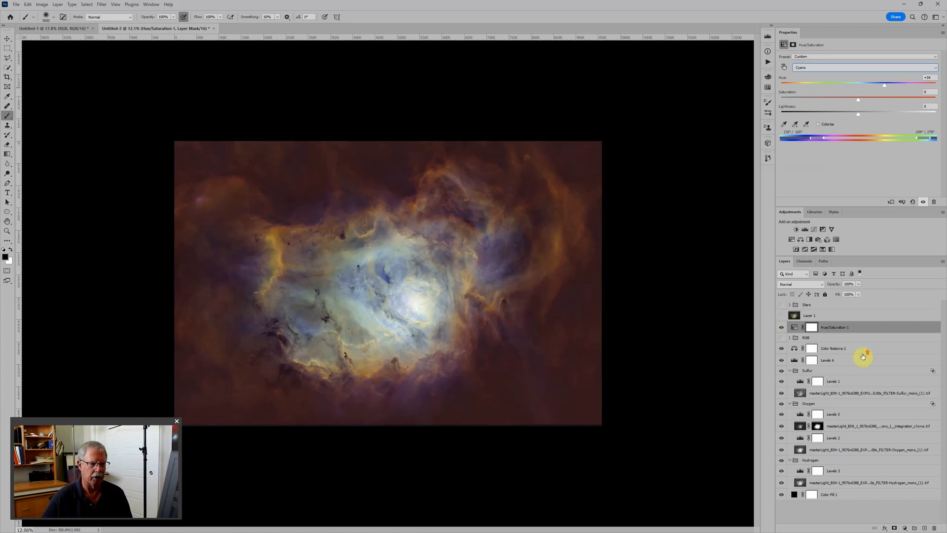
Show the RGB group, compare it with and without Hue/Saturation 1, and leave that adjustment hidden.
{"action": "left_click", "coordinate": [781, 338]}
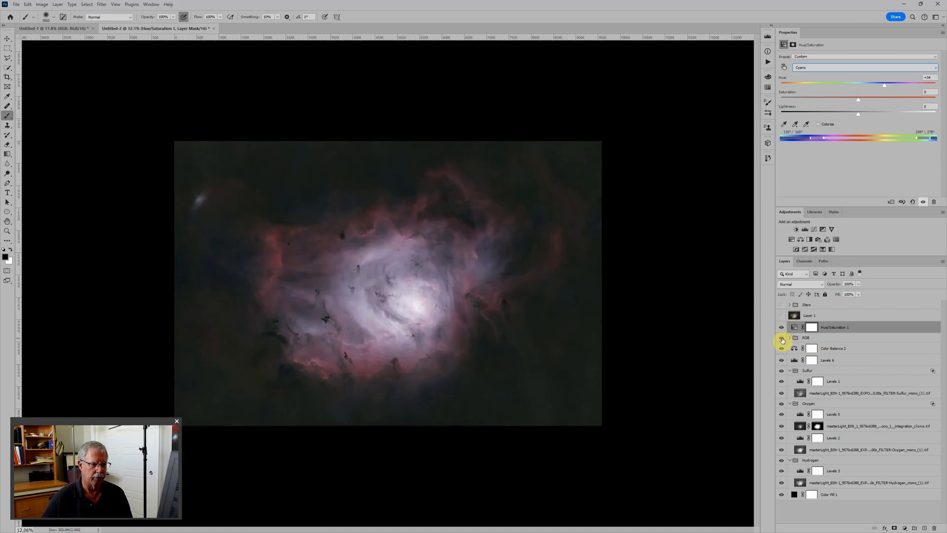
{"action": "left_click", "coordinate": [781, 329]}
{"action": "left_click", "coordinate": [781, 329]}
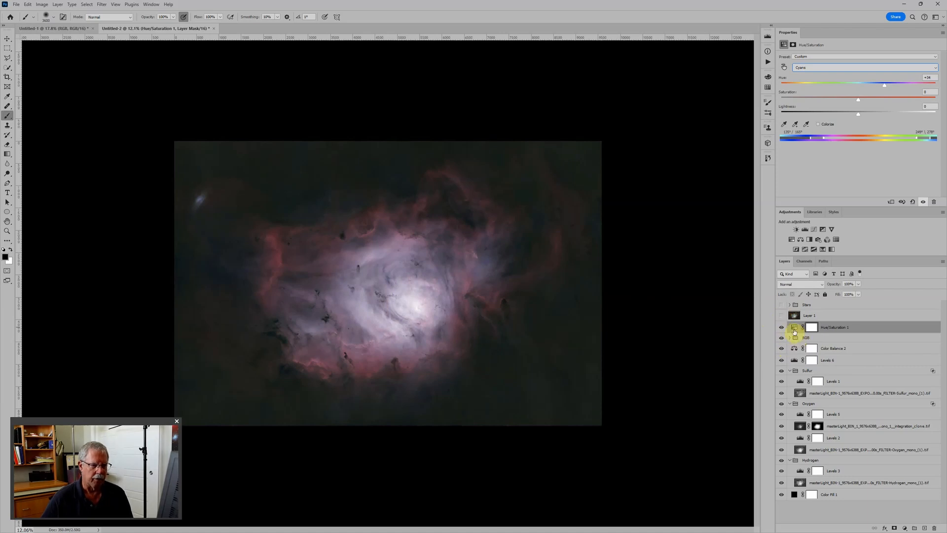
{"action": "left_click", "coordinate": [783, 327]}
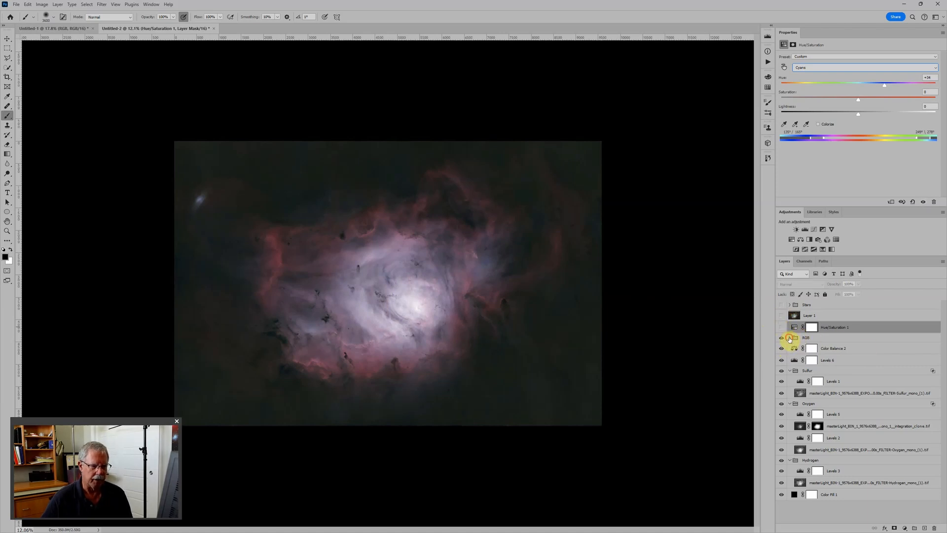
Hide the RGB group, Color Balance 2, and Levels 6 so only the narrowband groups show.
{"action": "left_click", "coordinate": [790, 339]}
{"action": "left_click", "coordinate": [790, 338]}
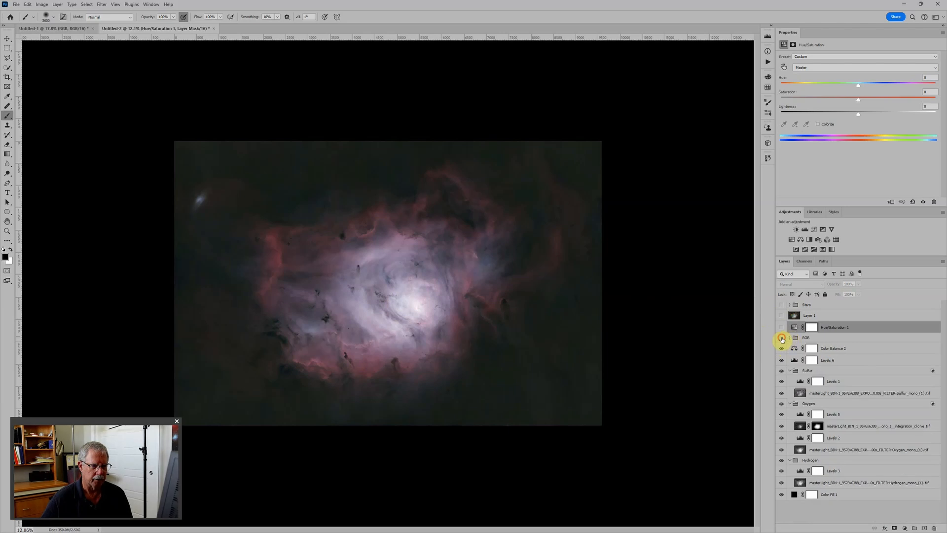
{"action": "left_click", "coordinate": [782, 339]}
{"action": "left_click", "coordinate": [781, 348]}
{"action": "left_click", "coordinate": [782, 361]}
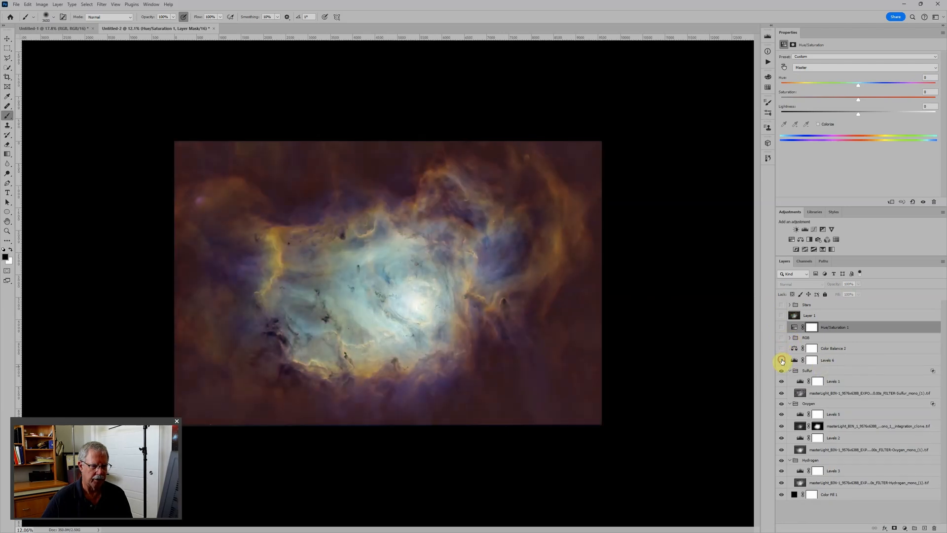
Collapse the Sulfur, Oxygen, and Hydrogen groups in the layer stack.
{"action": "left_click", "coordinate": [789, 370]}
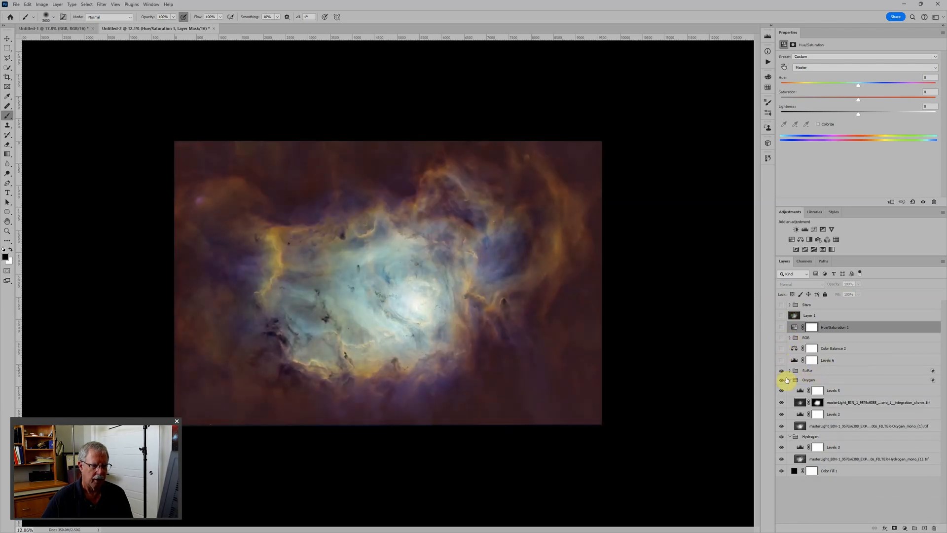
{"action": "left_click", "coordinate": [789, 379]}
{"action": "left_click", "coordinate": [790, 389]}
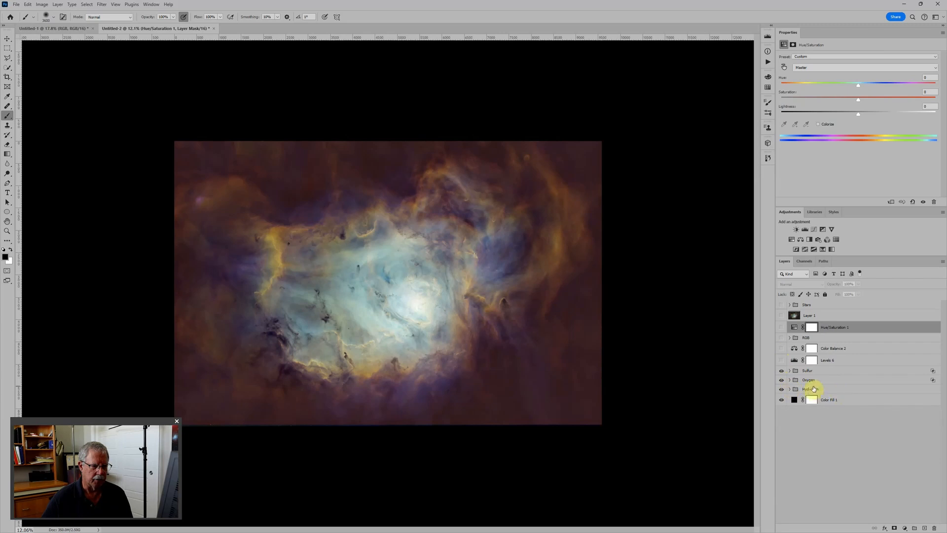
Hide the Oxygen and Hydrogen groups and move the Sulfur group below Hydrogen, directly above Color Fill 1.
{"action": "left_click", "coordinate": [781, 380]}
{"action": "left_click", "coordinate": [781, 389]}
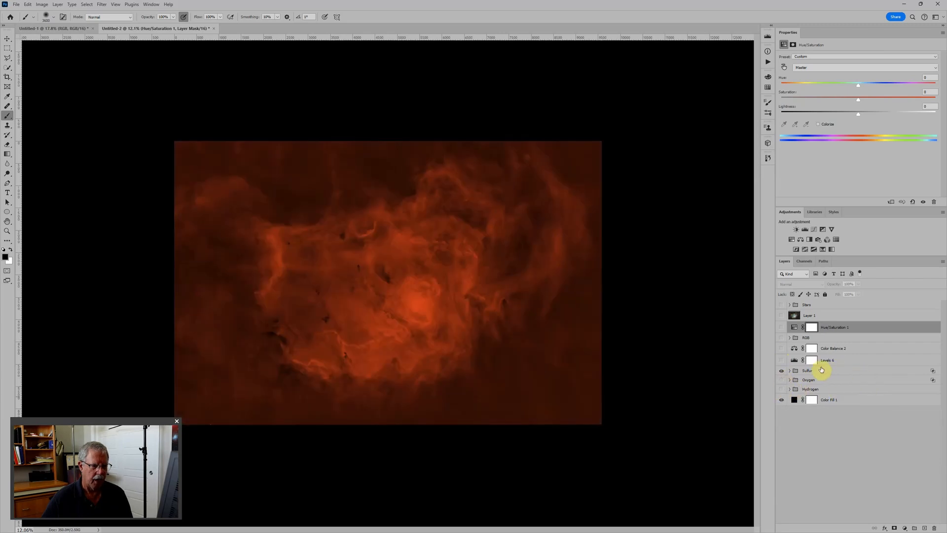
{"action": "left_click_drag", "start_coordinate": [821, 369], "coordinate": [821, 392]}
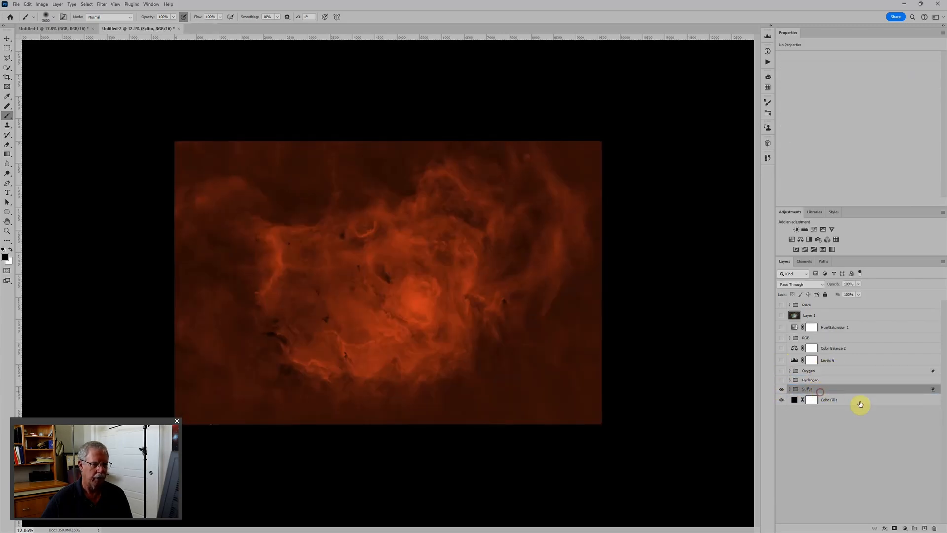
Enable the green and blue channels in the Sulfur group's blending options so that it blends in all three channels.
{"action": "double_click", "coordinate": [849, 392]}
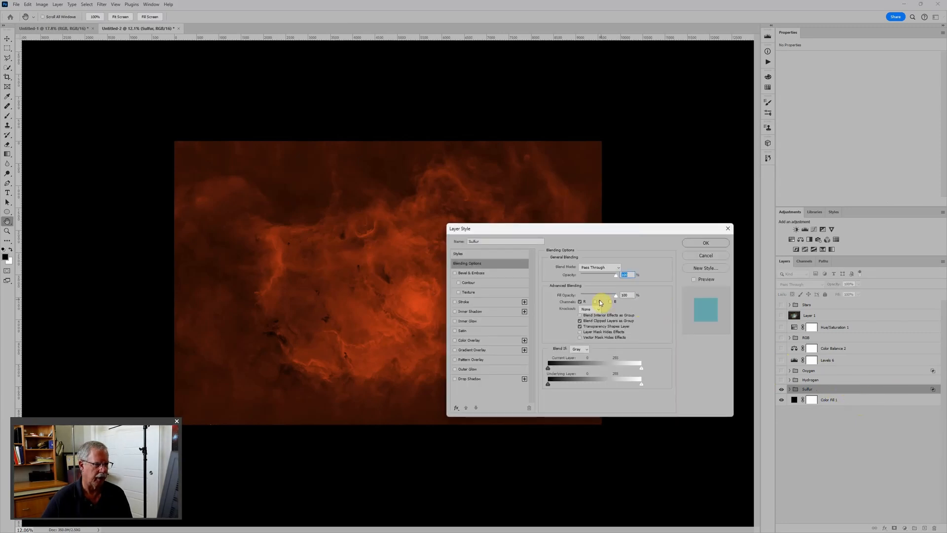
{"action": "left_click", "coordinate": [599, 301]}
{"action": "left_click", "coordinate": [611, 301]}
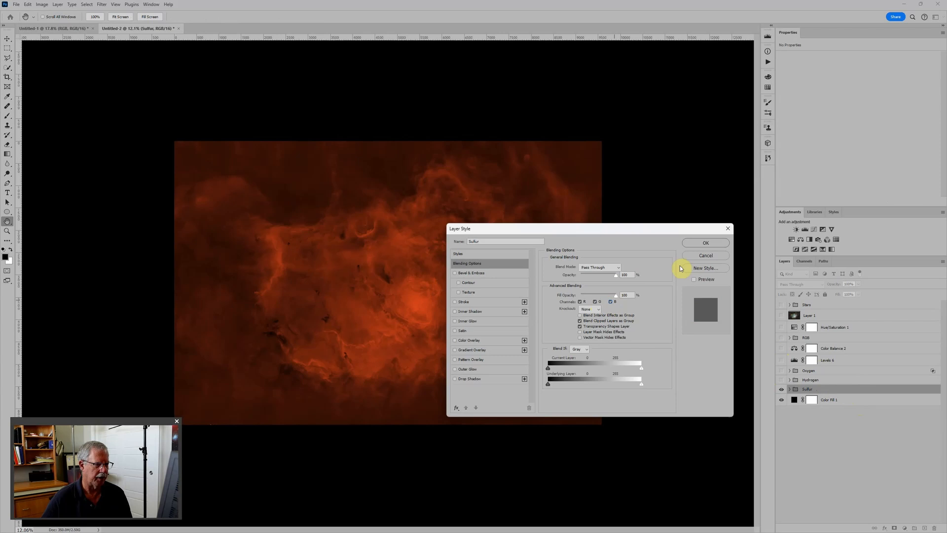
{"action": "left_click", "coordinate": [691, 239]}
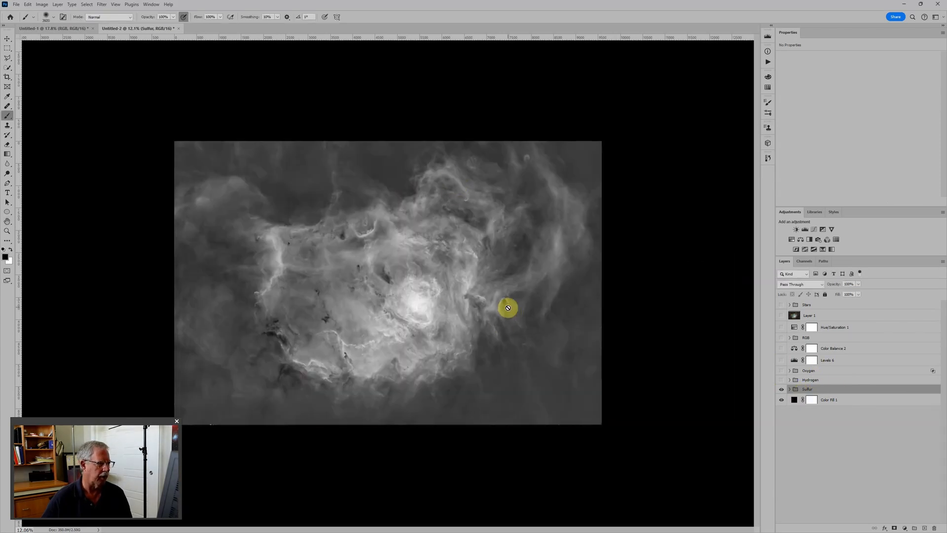
Show the Hydrogen group and exclude the red channel in its blending options.
{"action": "left_click", "coordinate": [781, 380]}
{"action": "left_click", "coordinate": [830, 380]}
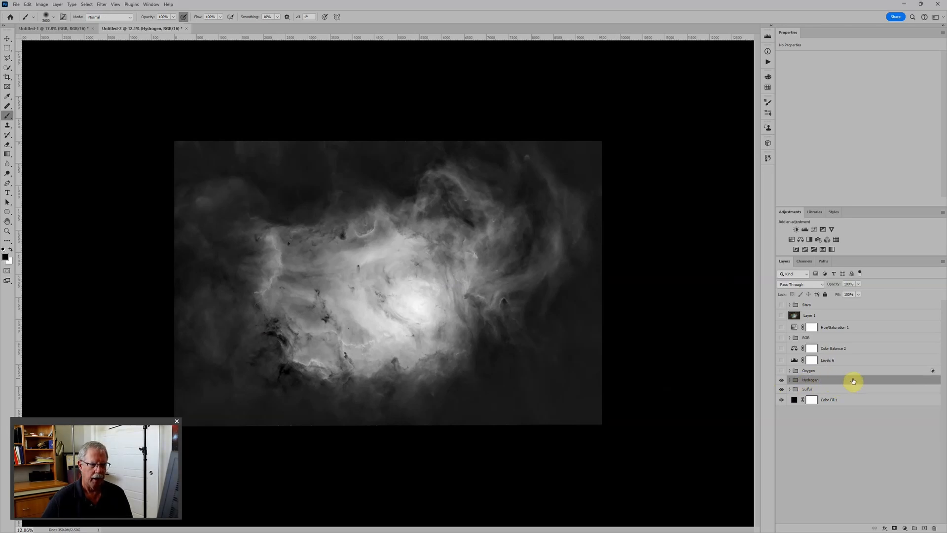
{"action": "double_click", "coordinate": [853, 380]}
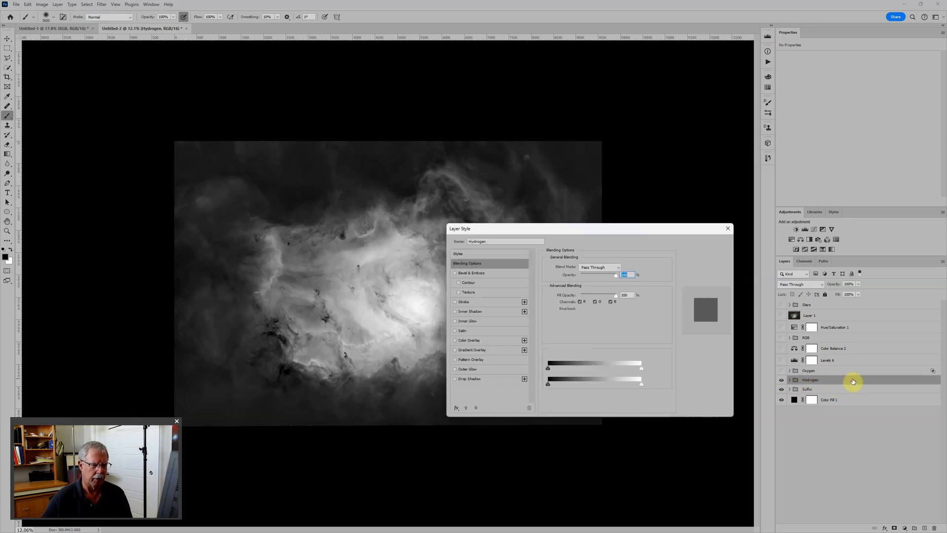
{"action": "left_click", "coordinate": [580, 302]}
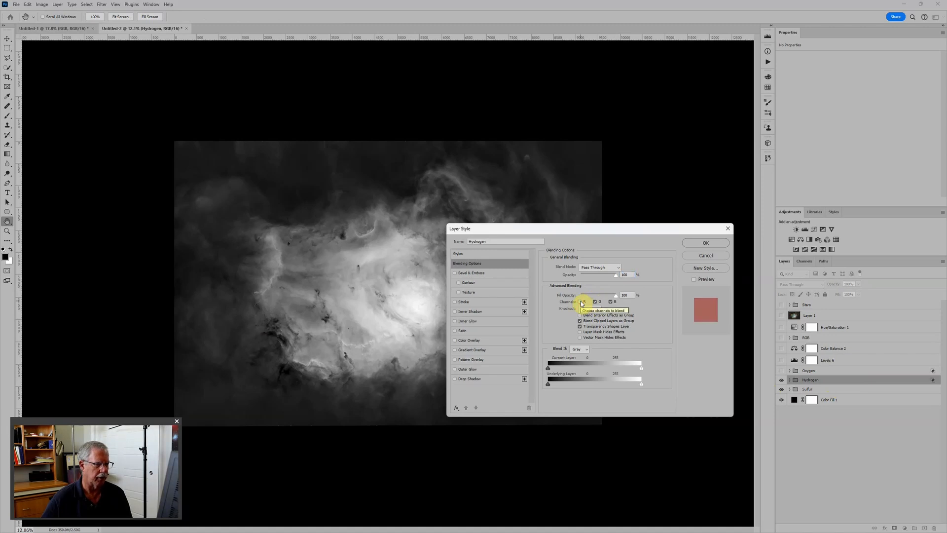
{"action": "left_click", "coordinate": [697, 243]}
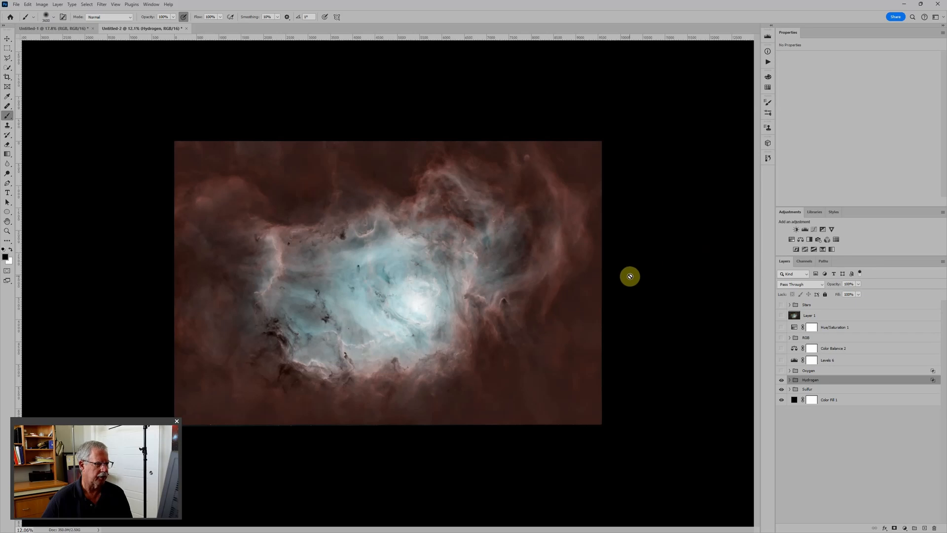
Set the Sulfur group's Levels 1 adjustment to a black input of 34 and a midtone of 1.14.
{"action": "left_click", "coordinate": [790, 389]}
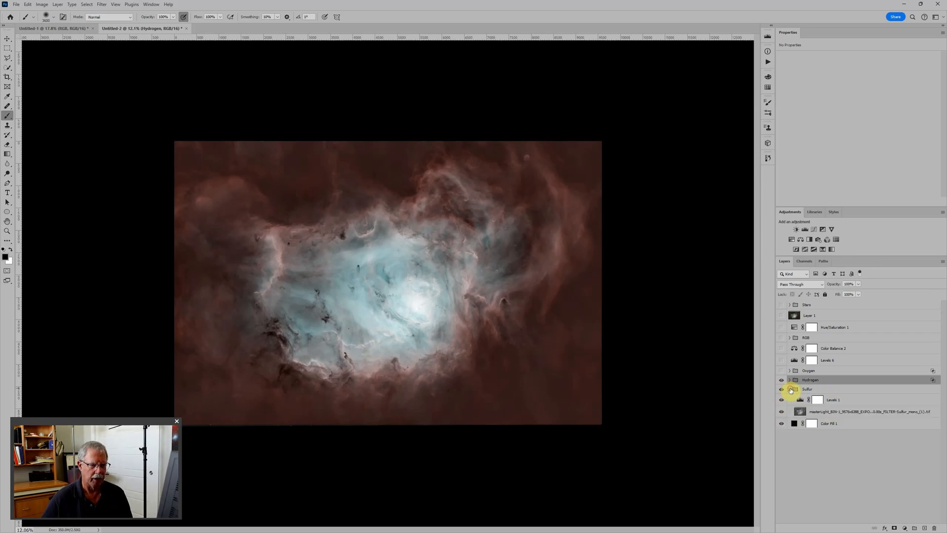
{"action": "left_click", "coordinate": [800, 400]}
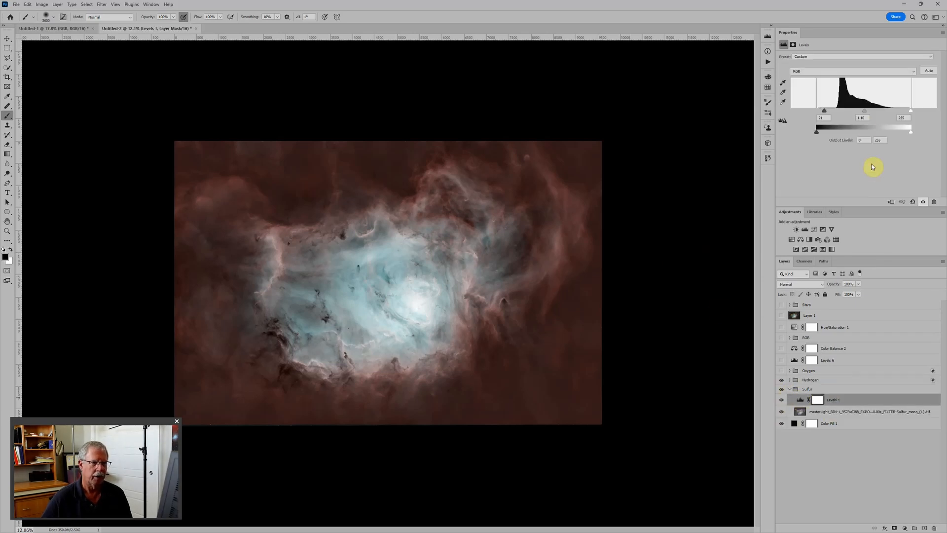
{"action": "left_click_drag", "start_coordinate": [868, 113], "coordinate": [864, 115]}
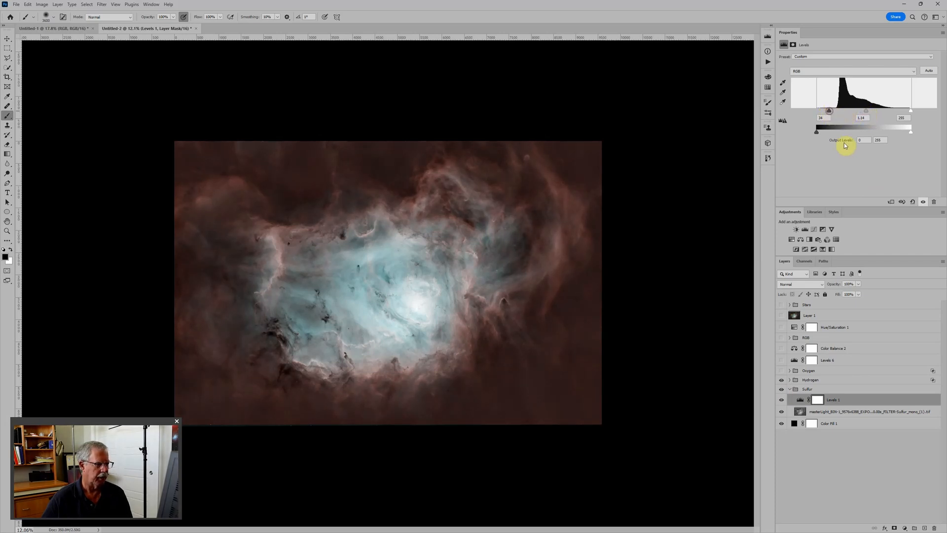
Hide the Hydrogen group, move it above the Oxygen group, and show Oxygen.
{"action": "left_click", "coordinate": [788, 381]}
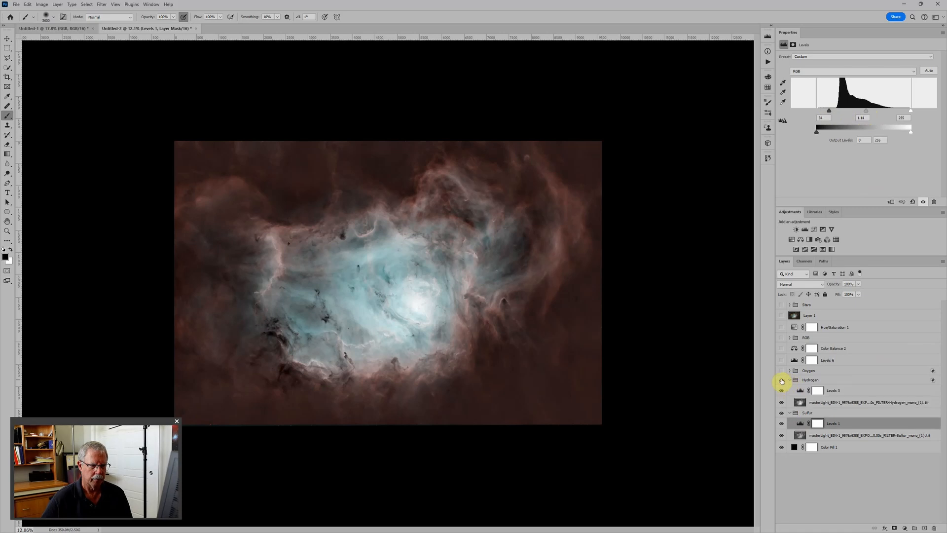
{"action": "left_click", "coordinate": [790, 380]}
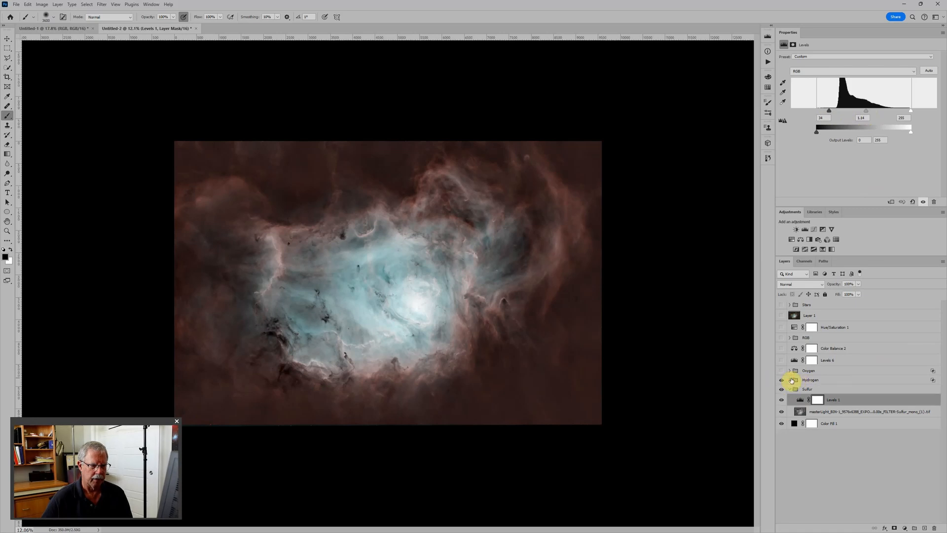
{"action": "left_click", "coordinate": [782, 380]}
{"action": "left_click_drag", "start_coordinate": [809, 377], "coordinate": [827, 369]}
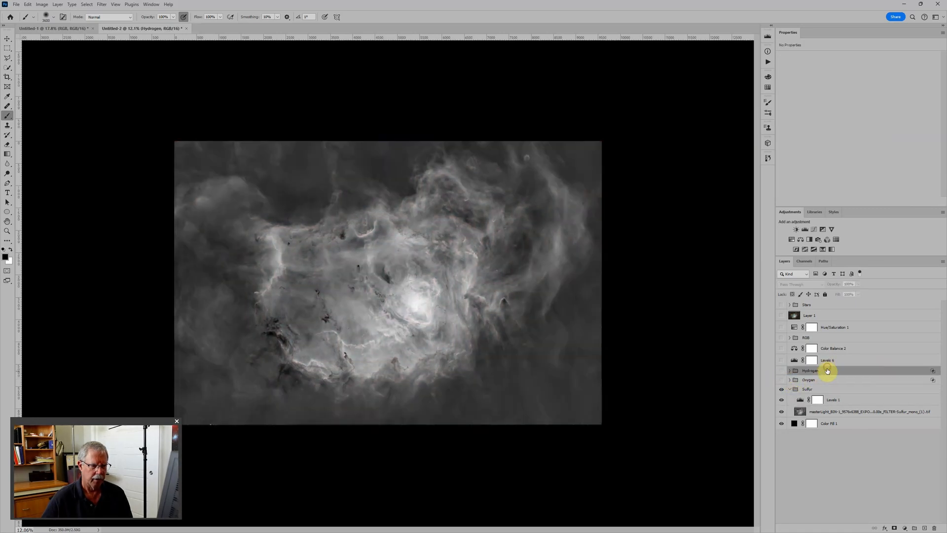
{"action": "left_click", "coordinate": [783, 380]}
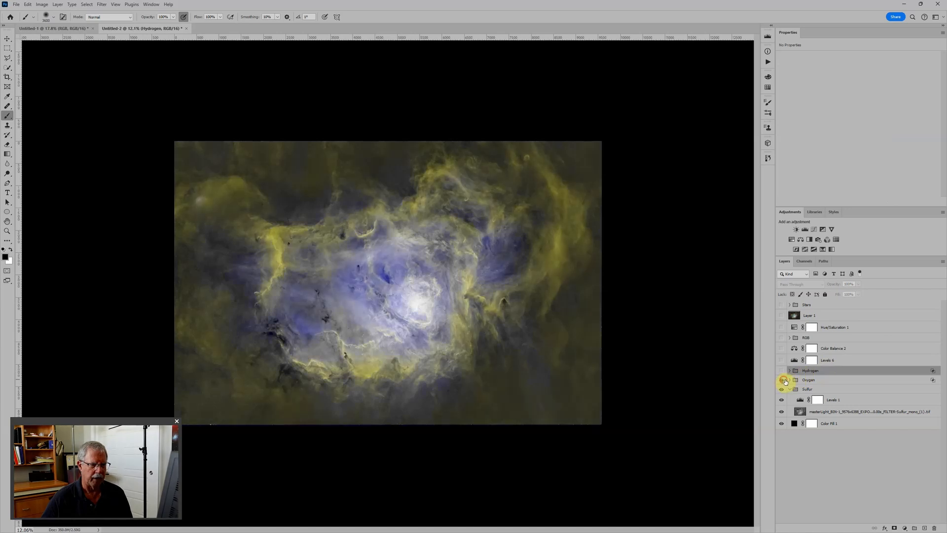
Enable the red and green channels in the Oxygen group's blending options.
{"action": "double_click", "coordinate": [836, 380]}
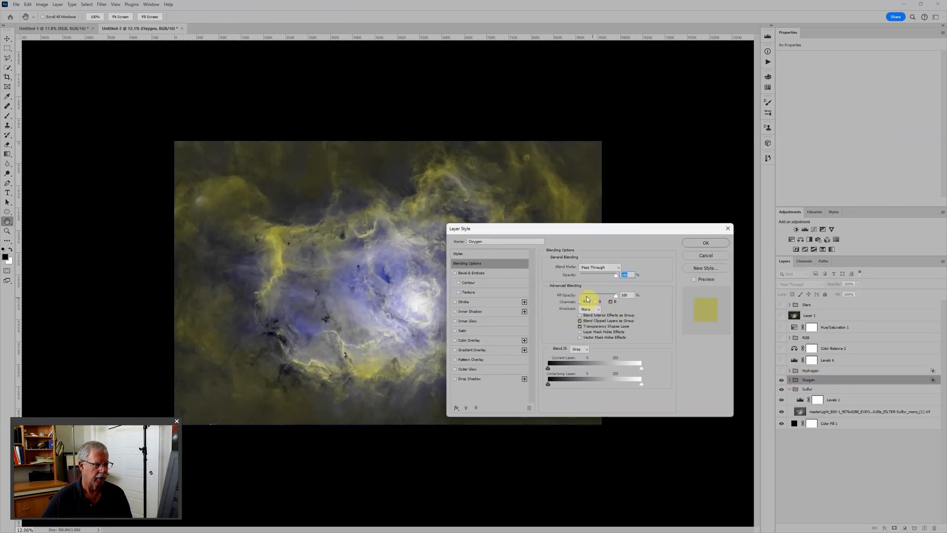
{"action": "left_click", "coordinate": [580, 302]}
{"action": "left_click", "coordinate": [594, 301]}
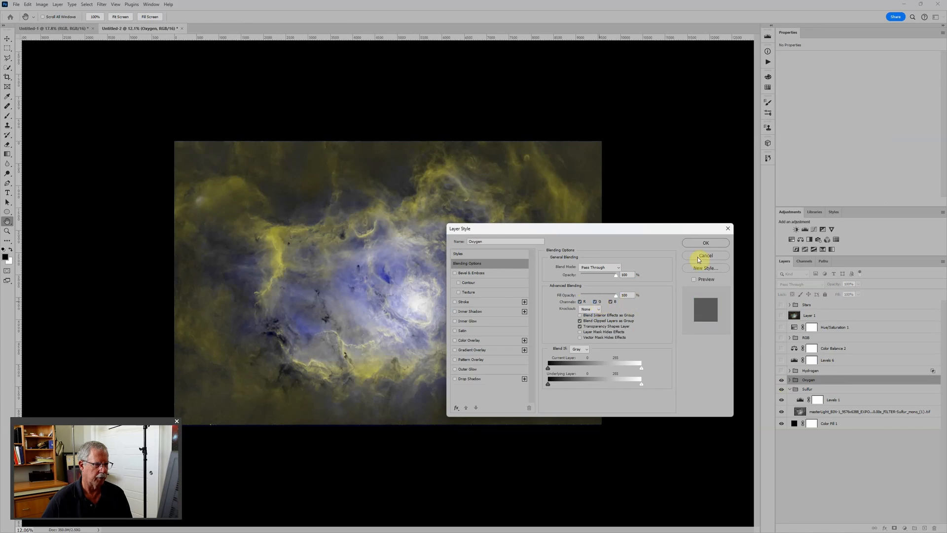
{"action": "left_click", "coordinate": [706, 242]}
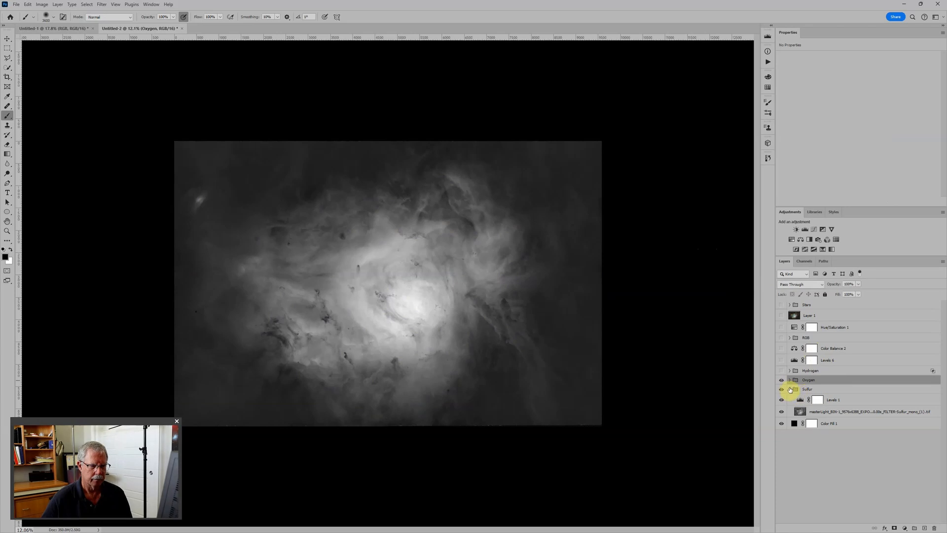
Collapse the Sulfur group and exclude the red channel from the Oxygen group's blending.
{"action": "left_click", "coordinate": [790, 389]}
{"action": "double_click", "coordinate": [838, 380]}
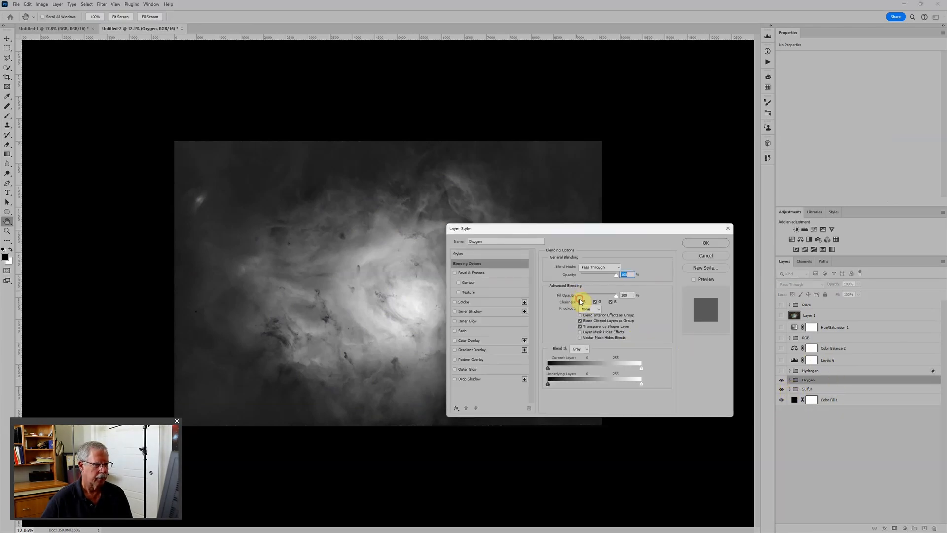
{"action": "left_click", "coordinate": [581, 303]}
{"action": "left_click", "coordinate": [706, 243]}
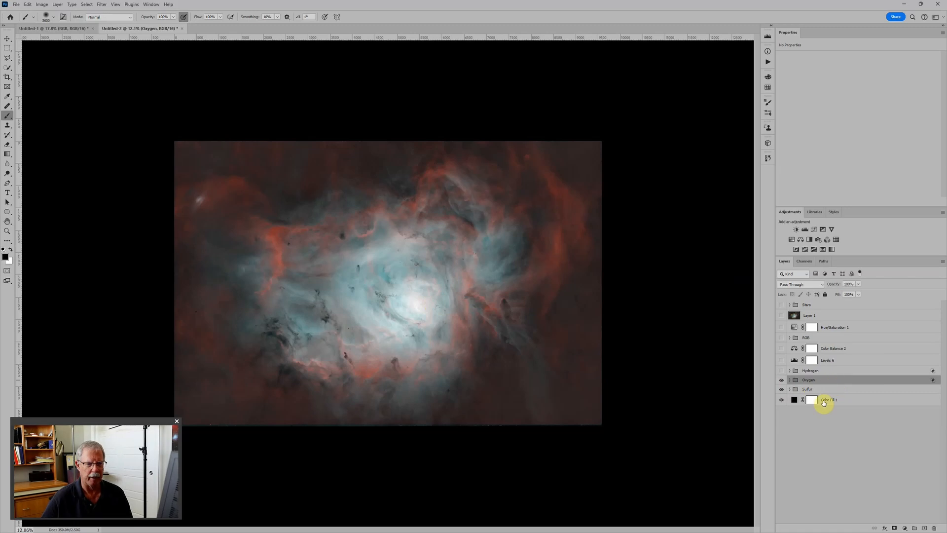
Add a Curves adjustment above Levels 5 in the Oxygen group and try adjusting the Green curve's white endpoint.
{"action": "left_click", "coordinate": [789, 380]}
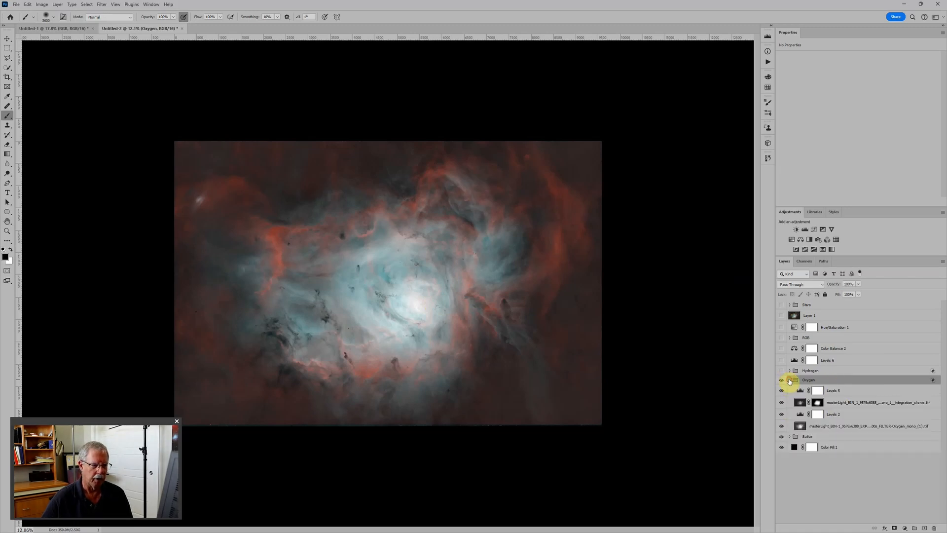
{"action": "left_click", "coordinate": [855, 391]}
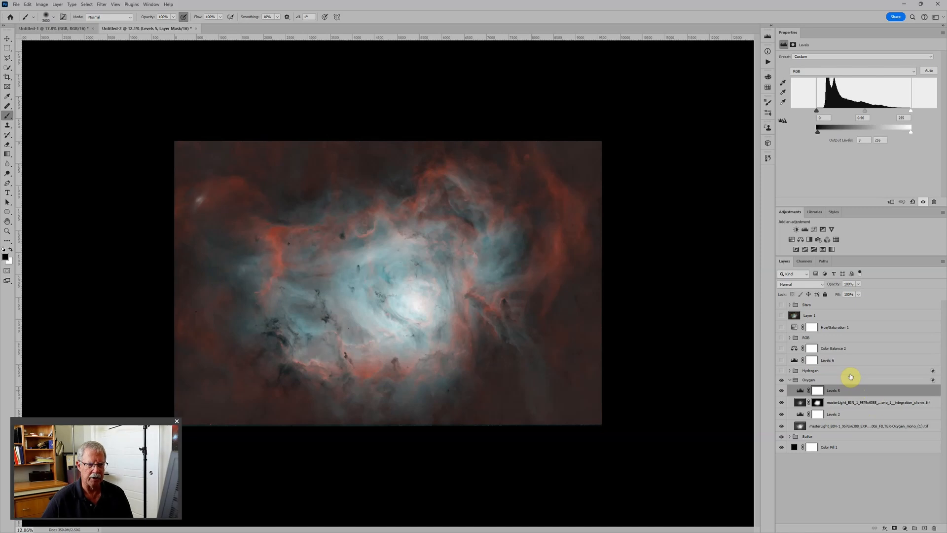
{"action": "left_click", "coordinate": [813, 230]}
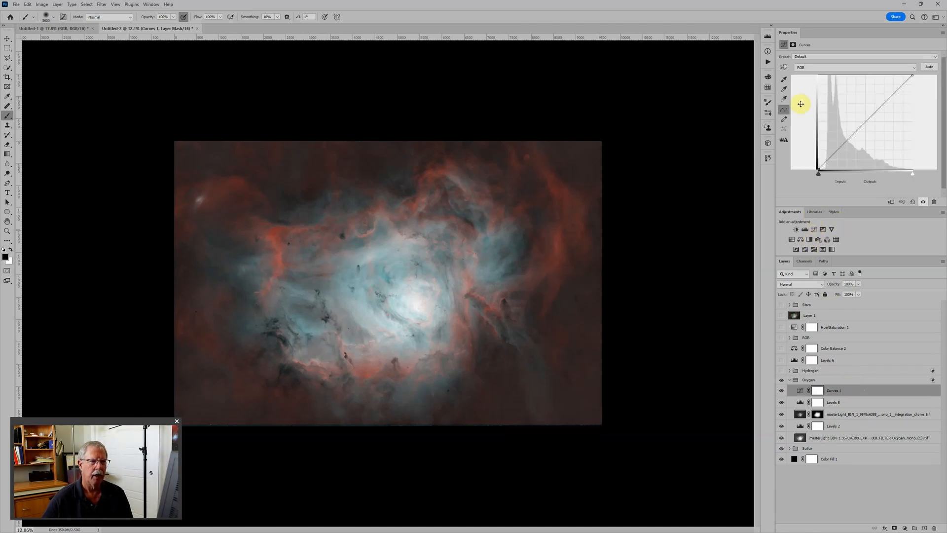
{"action": "left_click", "coordinate": [836, 67]}
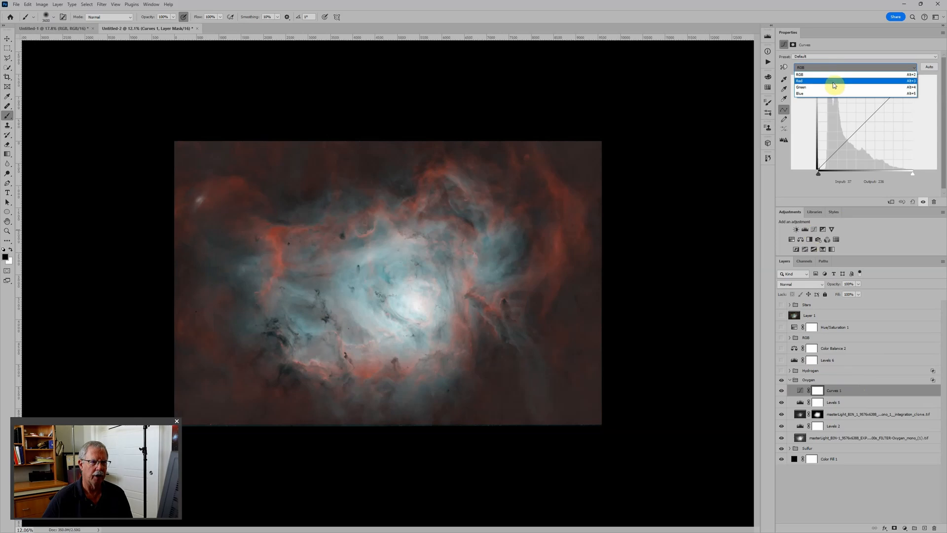
{"action": "left_click", "coordinate": [833, 88]}
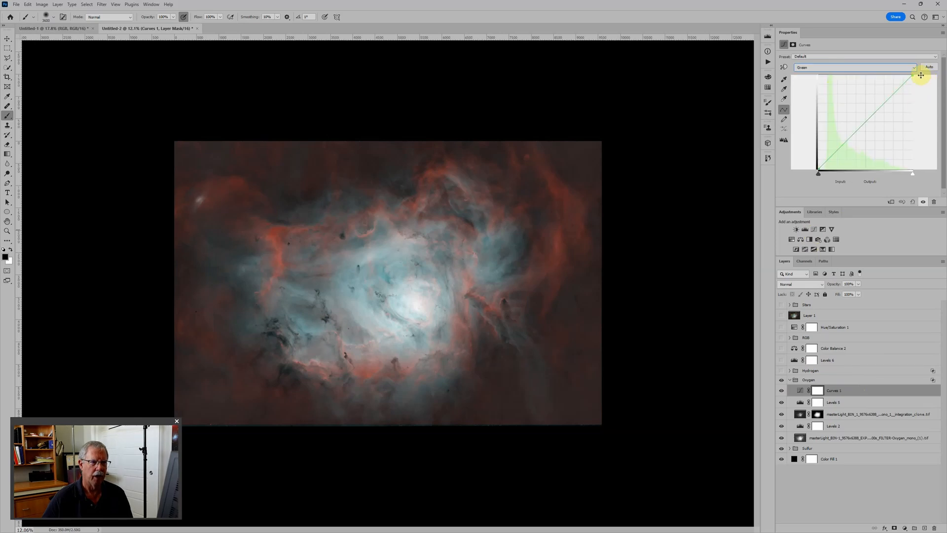
{"action": "mouse_move", "coordinate": [913, 76]}
{"action": "left_mouse_down"}
{"action": "mouse_move", "coordinate": [910, 120]}
{"action": "mouse_move", "coordinate": [918, 76]}
{"action": "left_mouse_up"}
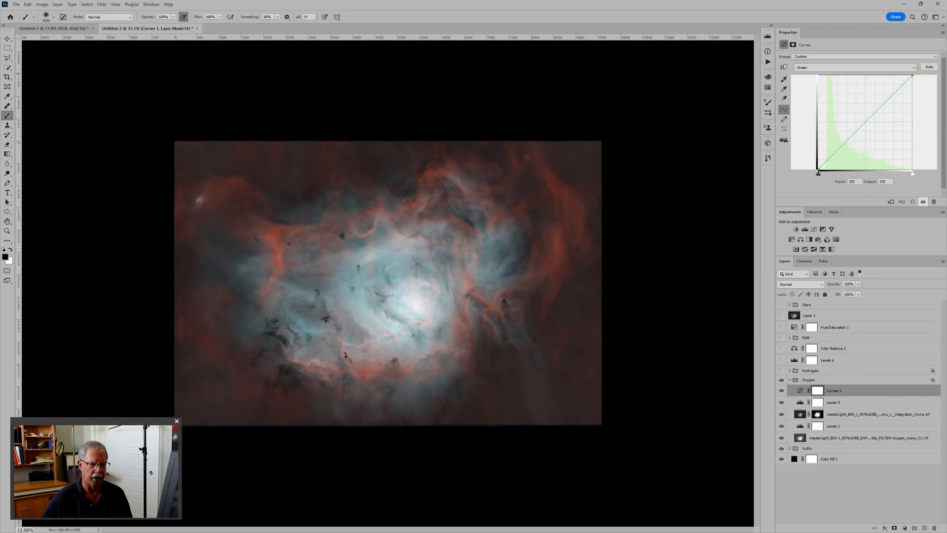
Set the Curves layer's blend mode to Color and lower the Green curve's white endpoint to an output of 187.
{"action": "left_click", "coordinate": [800, 285]}
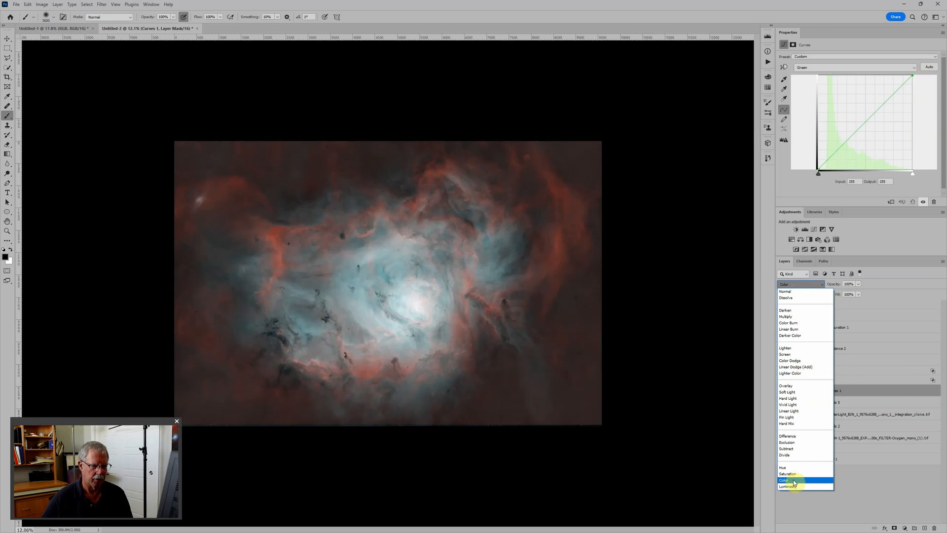
{"action": "left_click", "coordinate": [791, 479]}
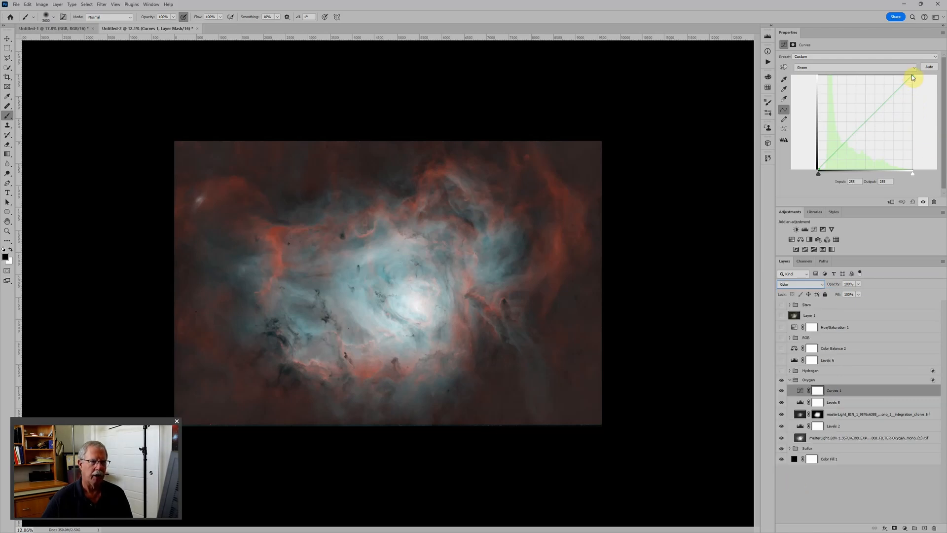
{"action": "left_click_drag", "start_coordinate": [911, 76], "coordinate": [919, 101]}
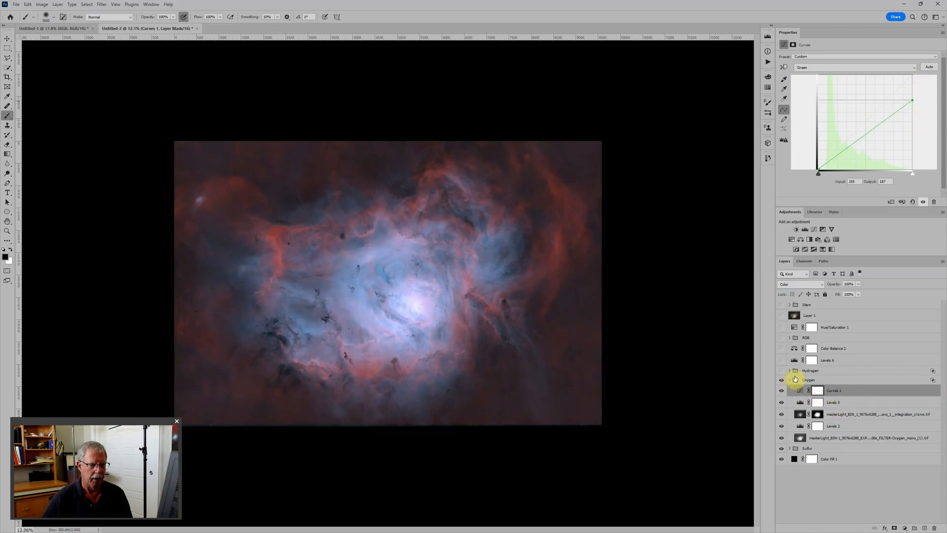
Show and expand the Hydrogen group, and enable the red channel in its blending options.
{"action": "left_click", "coordinate": [781, 371]}
{"action": "left_click", "coordinate": [789, 371]}
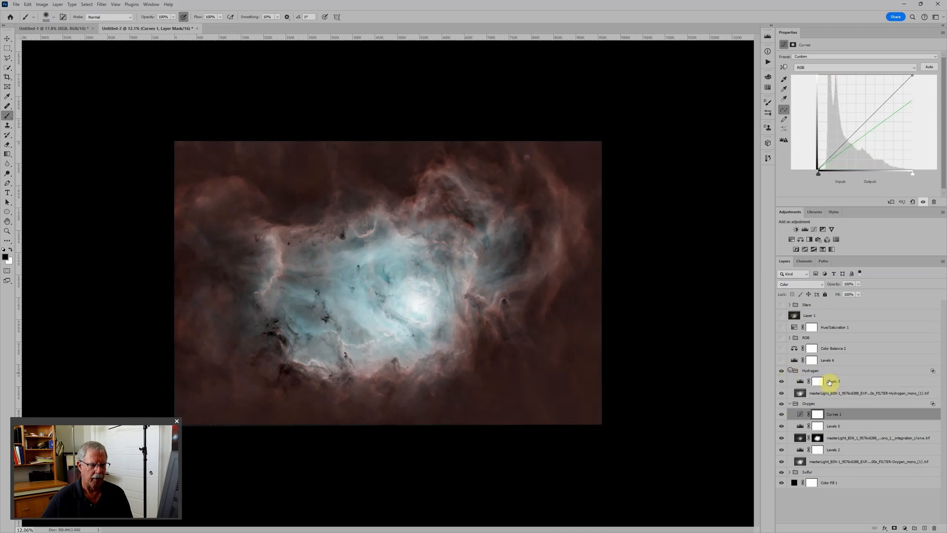
{"action": "left_click", "coordinate": [854, 372]}
{"action": "double_click", "coordinate": [854, 372]}
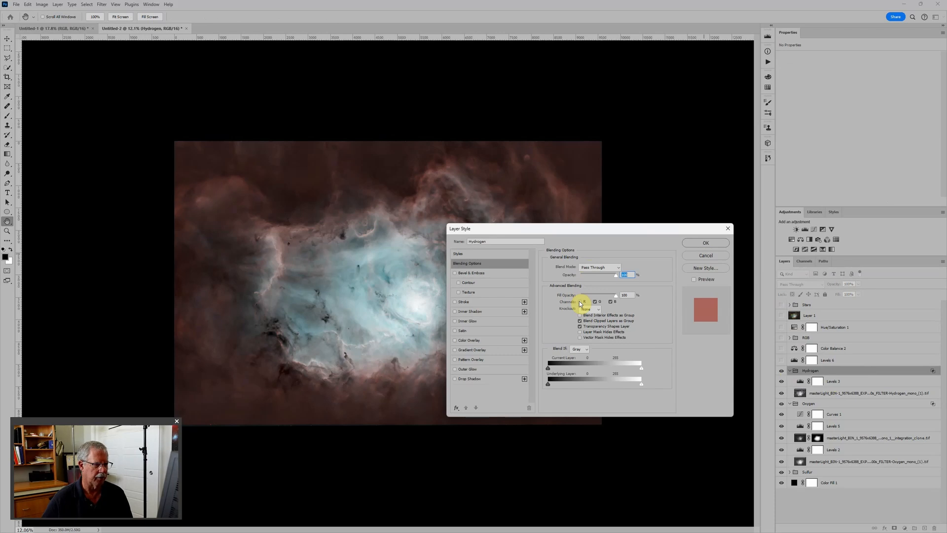
{"action": "left_click", "coordinate": [580, 302]}
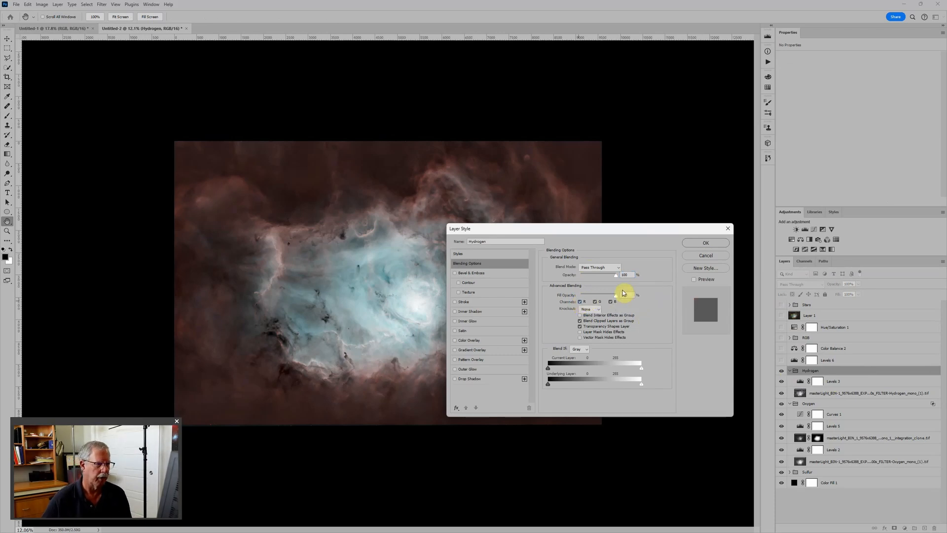
{"action": "left_click", "coordinate": [580, 302]}
Set the Hydrogen group's blend mode to Screen and apply the blending options.
{"action": "left_click", "coordinate": [605, 269]}
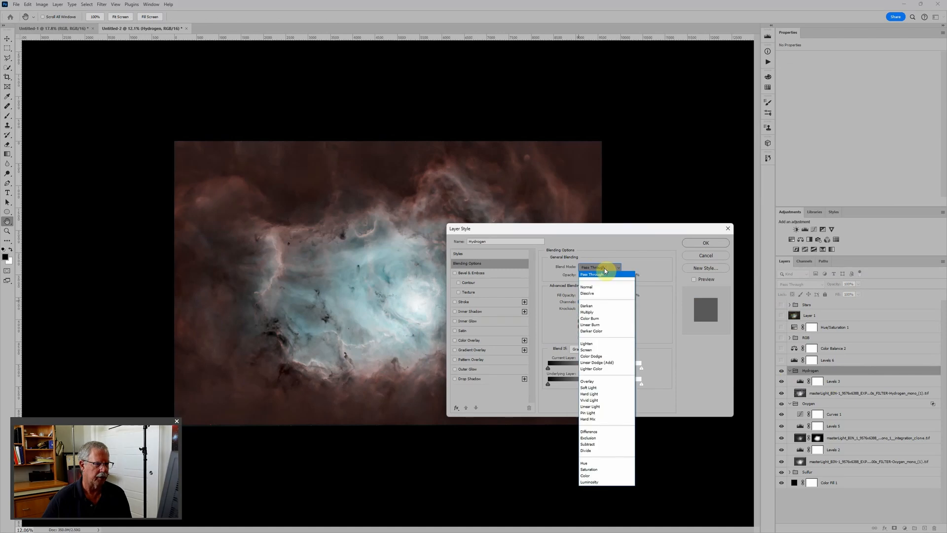
{"action": "left_click", "coordinate": [596, 349]}
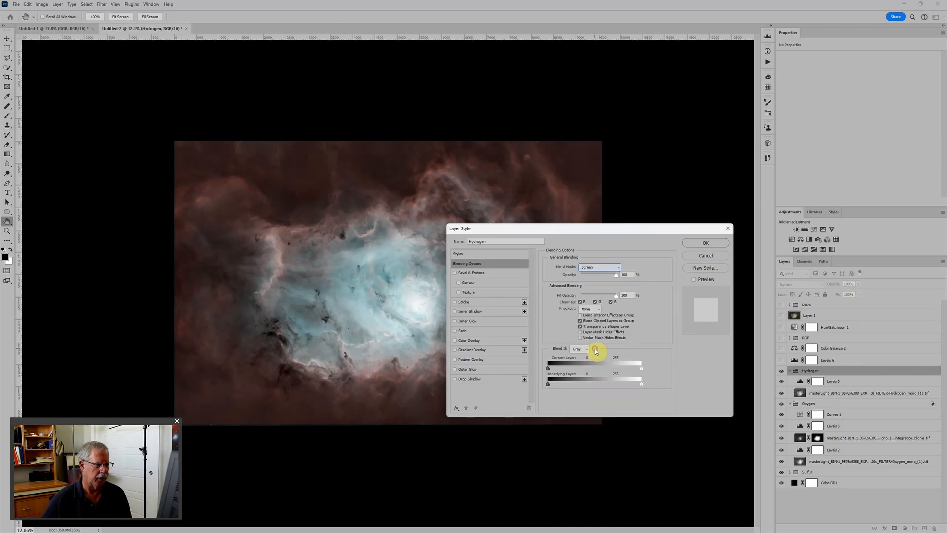
{"action": "key", "text": "b"}
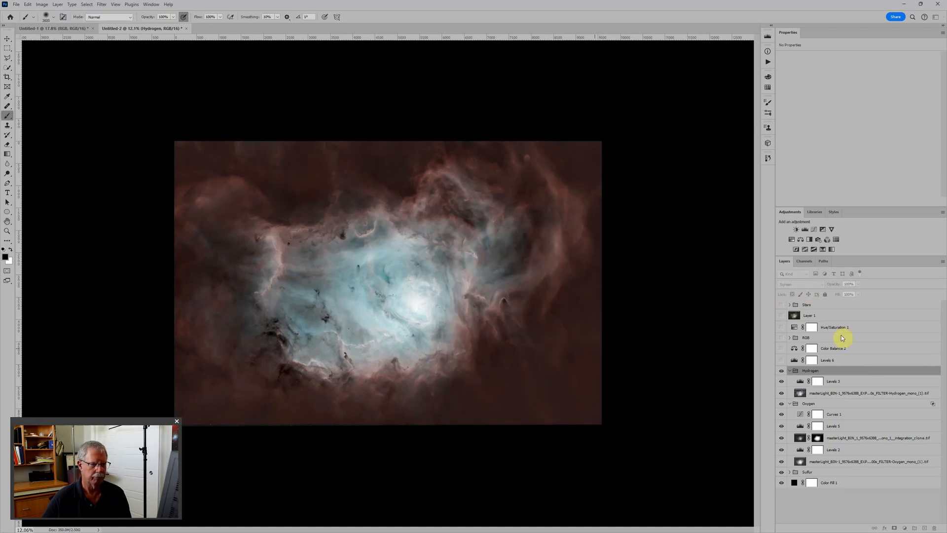
{"action": "left_click", "coordinate": [694, 243]}
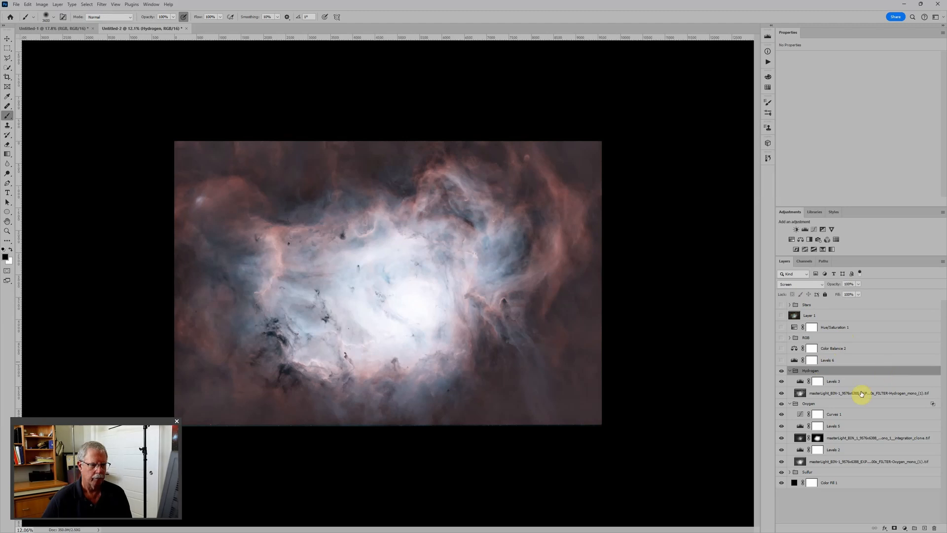
Set the Hydrogen group's Levels 3 black input to 40 and its midtones to 0.64.
{"action": "left_click", "coordinate": [858, 384]}
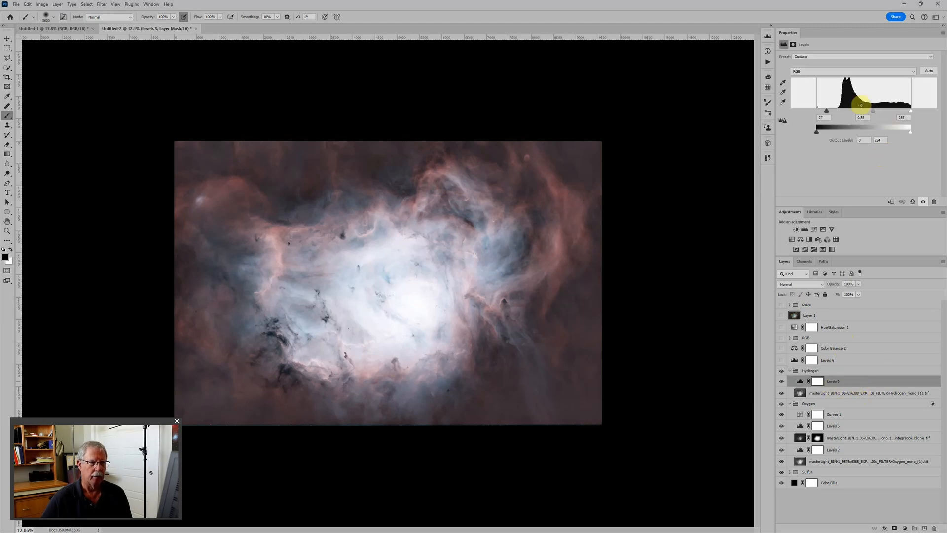
{"action": "left_click_drag", "start_coordinate": [874, 113], "coordinate": [831, 113]}
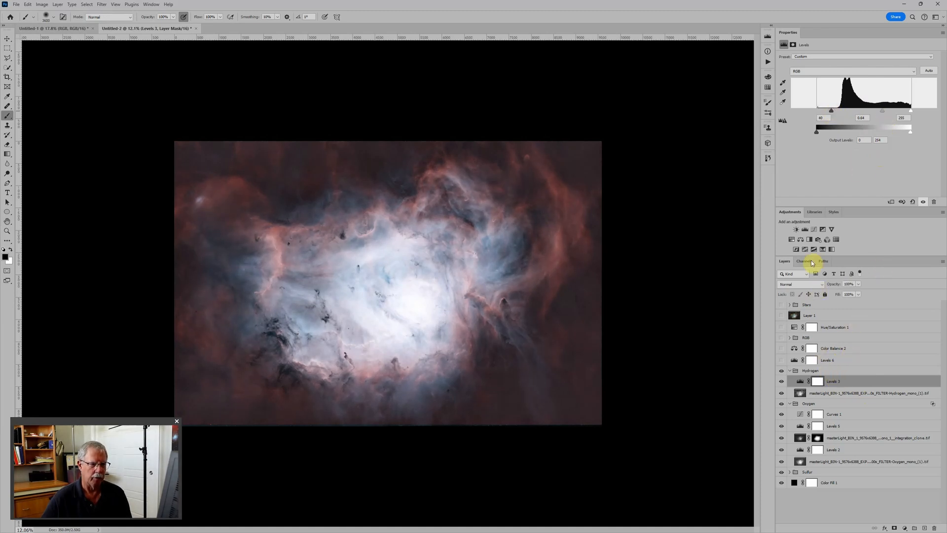
Add a Hue/Saturation adjustment above Levels 3 in the Hydrogen group, enable Colorize, and raise its saturation to 100.
{"action": "left_click", "coordinate": [791, 239]}
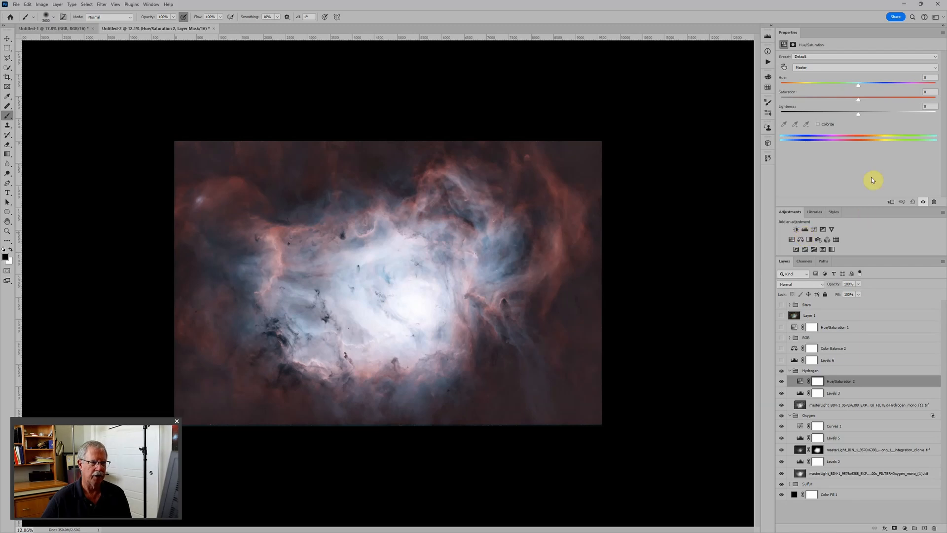
{"action": "left_click", "coordinate": [835, 70]}
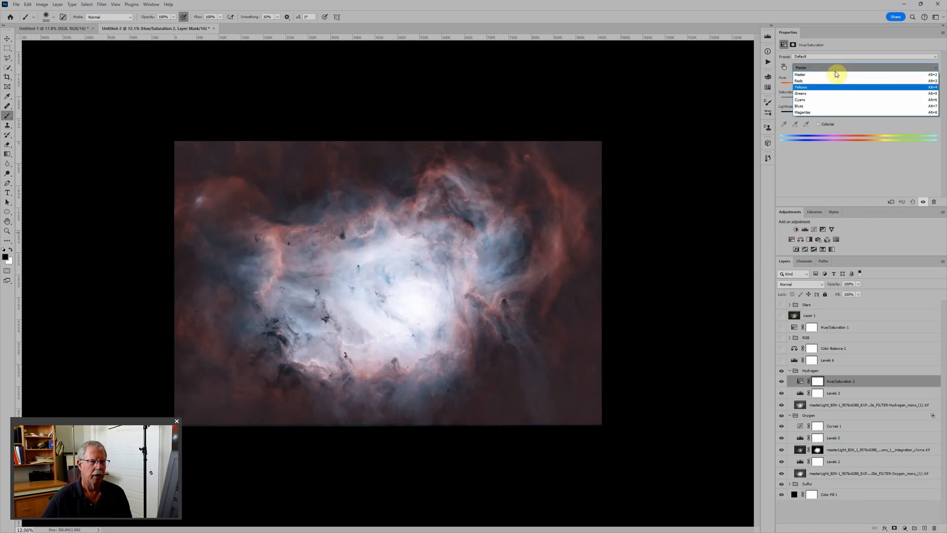
{"action": "left_click", "coordinate": [827, 158]}
{"action": "left_click", "coordinate": [818, 123]}
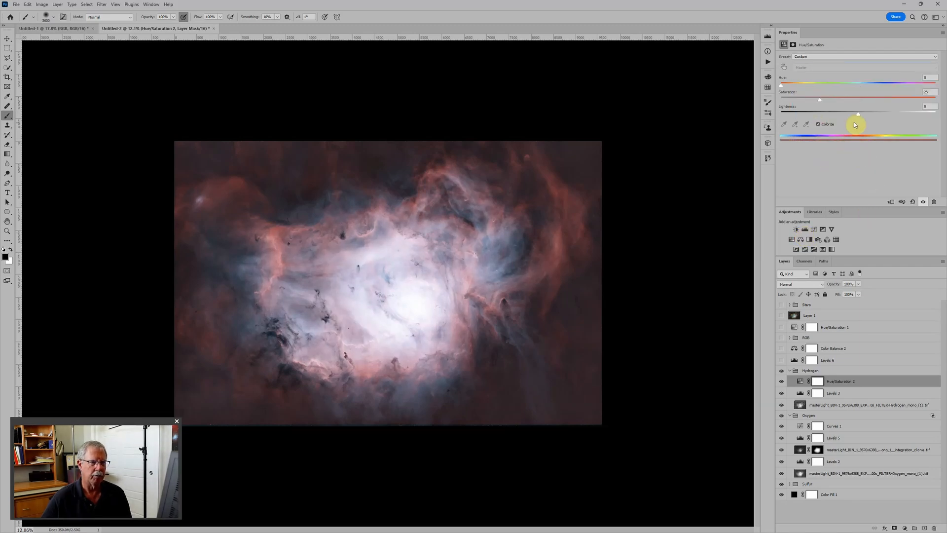
{"action": "left_click_drag", "start_coordinate": [819, 101], "coordinate": [937, 100]}
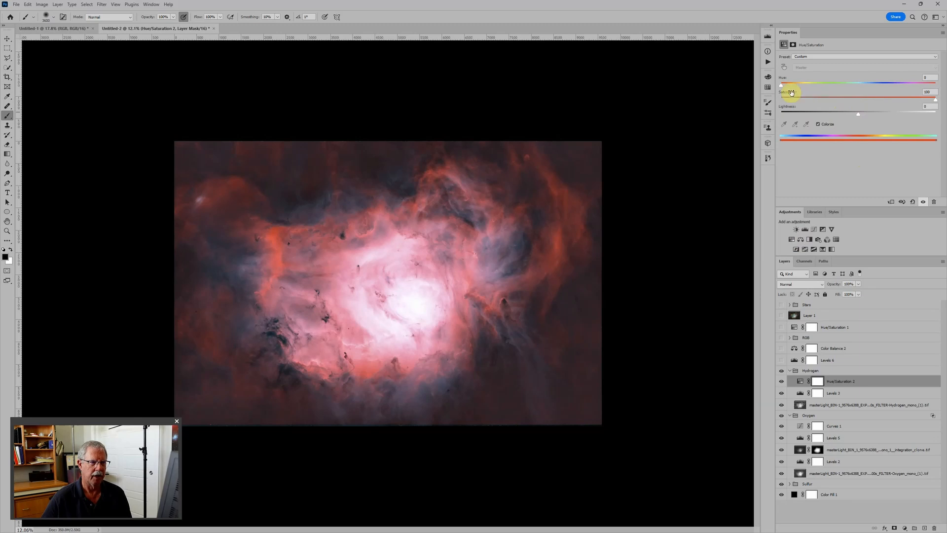
Set the Hydrogen group's Hue/Saturation lightness to -56 and, after trying different hues, its hue to 71.
{"action": "left_click_drag", "start_coordinate": [781, 88], "coordinate": [804, 88]}
{"action": "left_click_drag", "start_coordinate": [857, 114], "coordinate": [815, 115]}
{"action": "scroll", "coordinate": [417, 271], "scroll_direction": "up", "scroll_amount": 5}
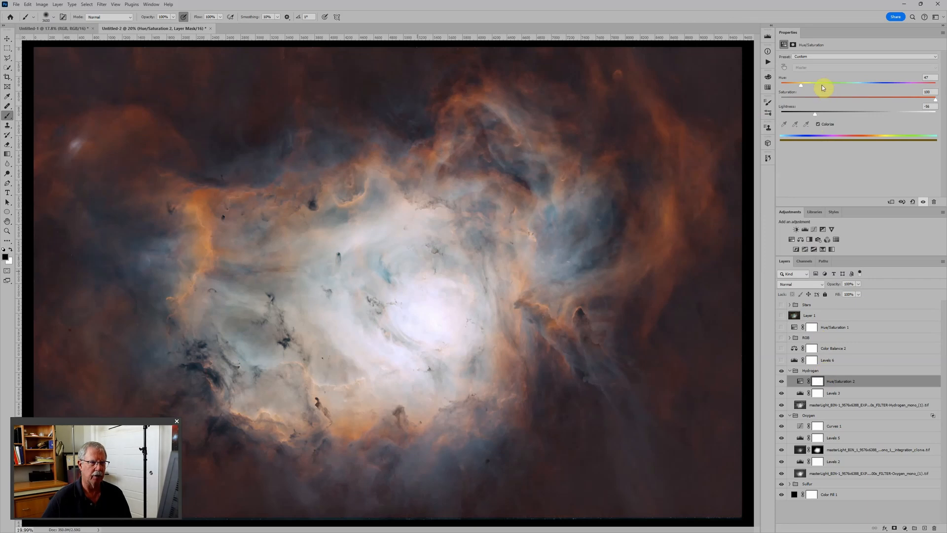
{"action": "mouse_move", "coordinate": [802, 87]}
{"action": "left_mouse_down"}
{"action": "mouse_move", "coordinate": [824, 88]}
{"action": "mouse_move", "coordinate": [785, 90]}
{"action": "left_mouse_up"}
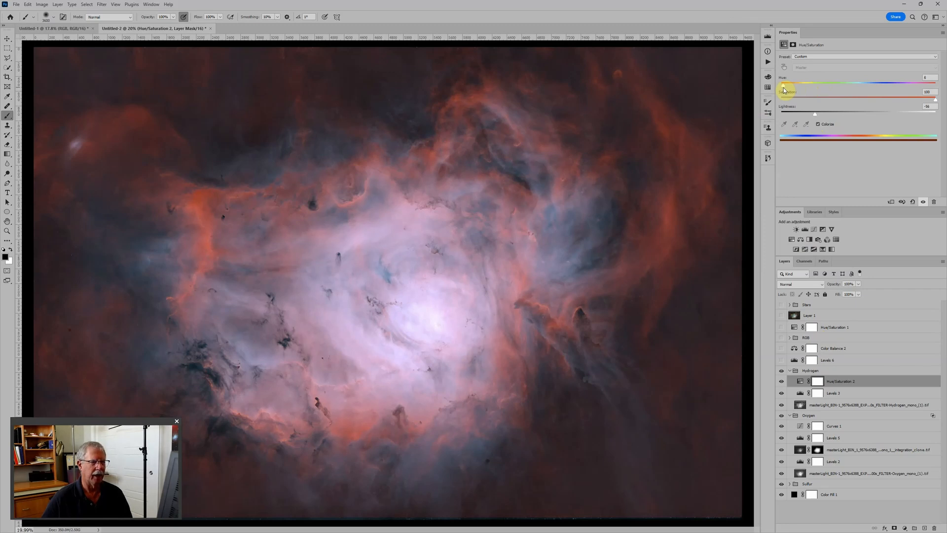
{"action": "left_click_drag", "start_coordinate": [786, 90], "coordinate": [809, 90]}
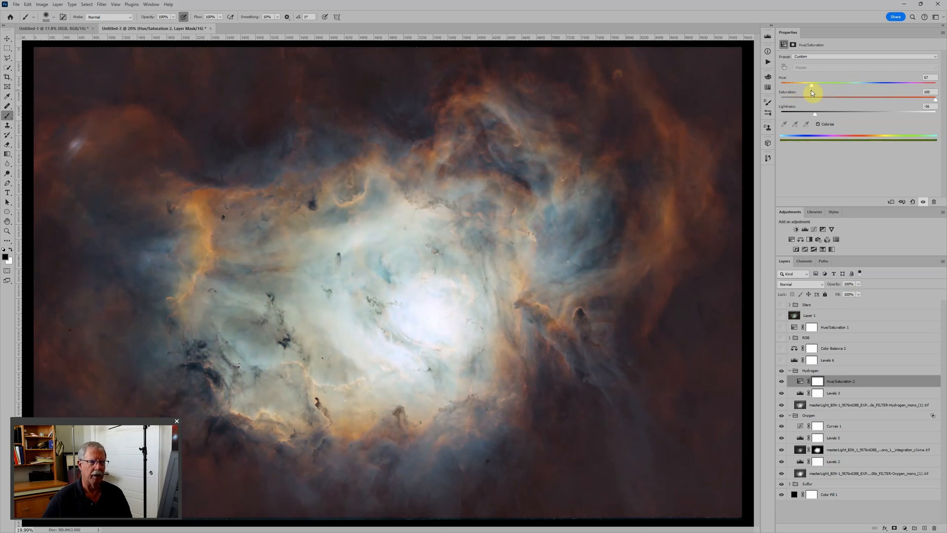
{"action": "left_click_drag", "start_coordinate": [808, 92], "coordinate": [811, 89]}
{"action": "scroll", "coordinate": [700, 148], "scroll_direction": "down", "scroll_amount": 3}
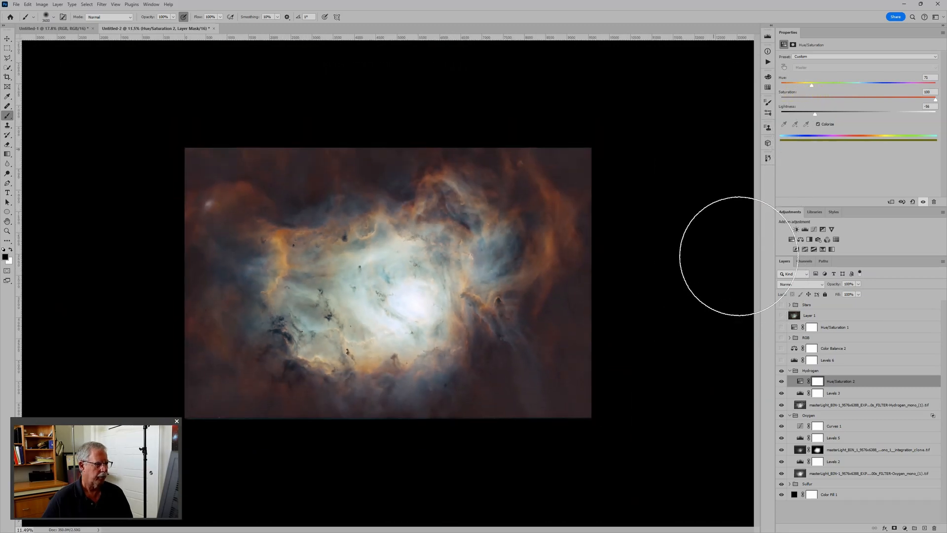
Collapse the Hydrogen and Oxygen groups and show the Levels 6 adjustment above them.
{"action": "left_click", "coordinate": [794, 360]}
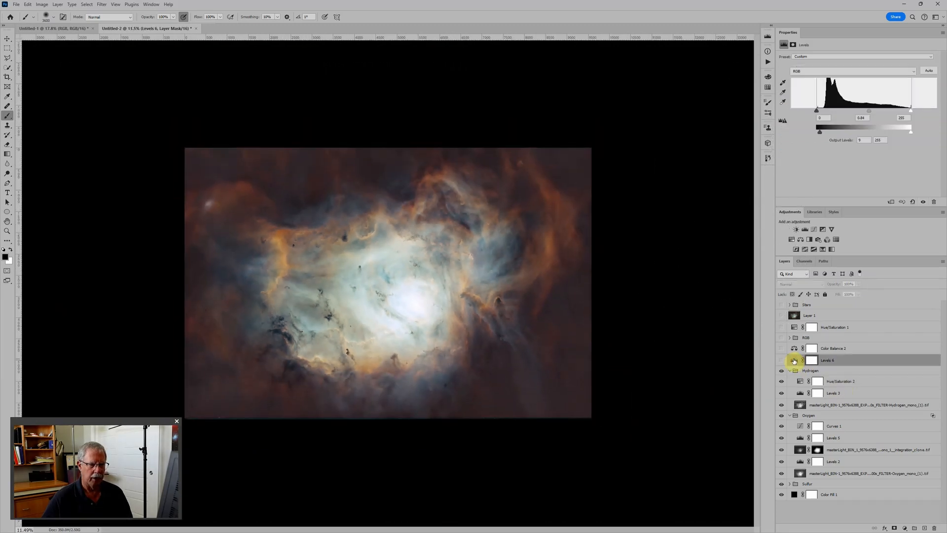
{"action": "left_click", "coordinate": [789, 371]}
{"action": "left_click", "coordinate": [790, 380]}
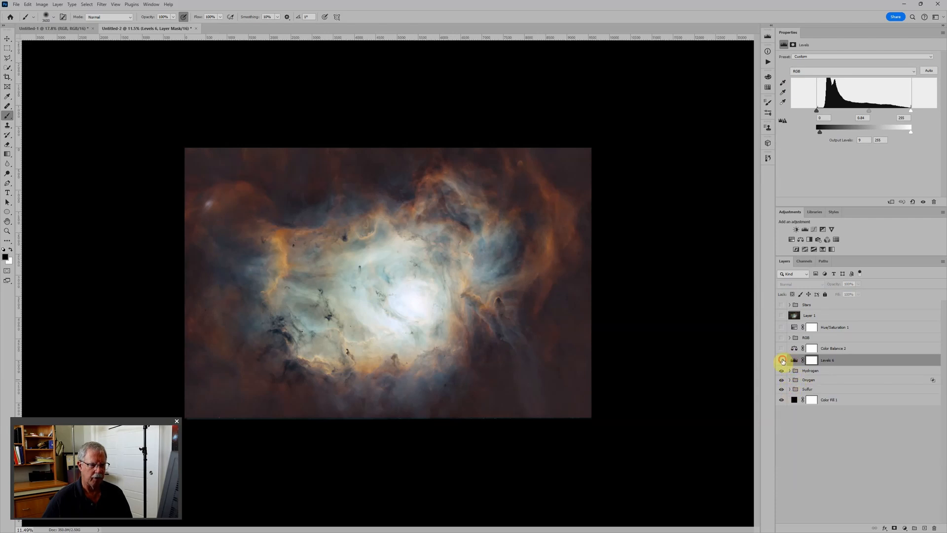
{"action": "left_click", "coordinate": [781, 361]}
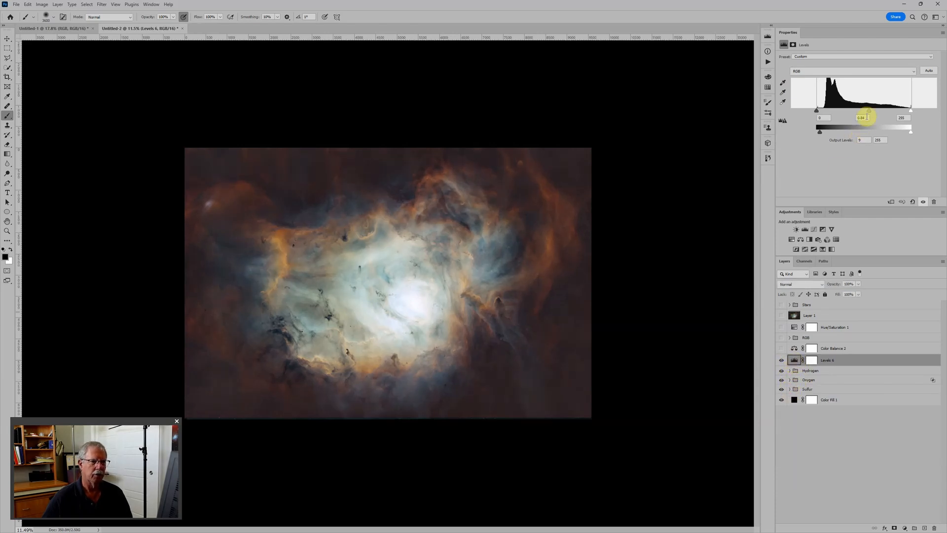
{"action": "left_click", "coordinate": [869, 111]}
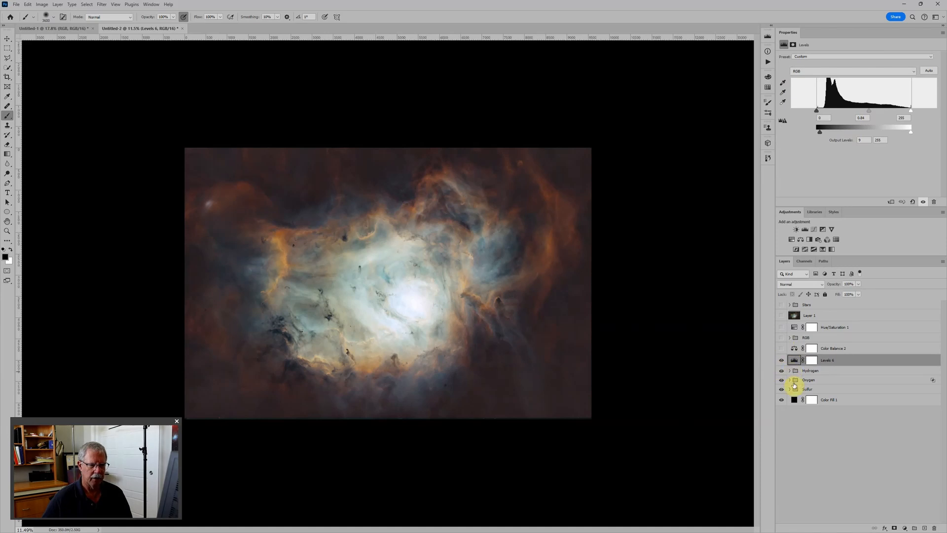
Expand the Oxygen group and lower the Green curve's white endpoint in Curves 1 to an output of 148.
{"action": "left_click", "coordinate": [789, 379]}
{"action": "left_click", "coordinate": [800, 390]}
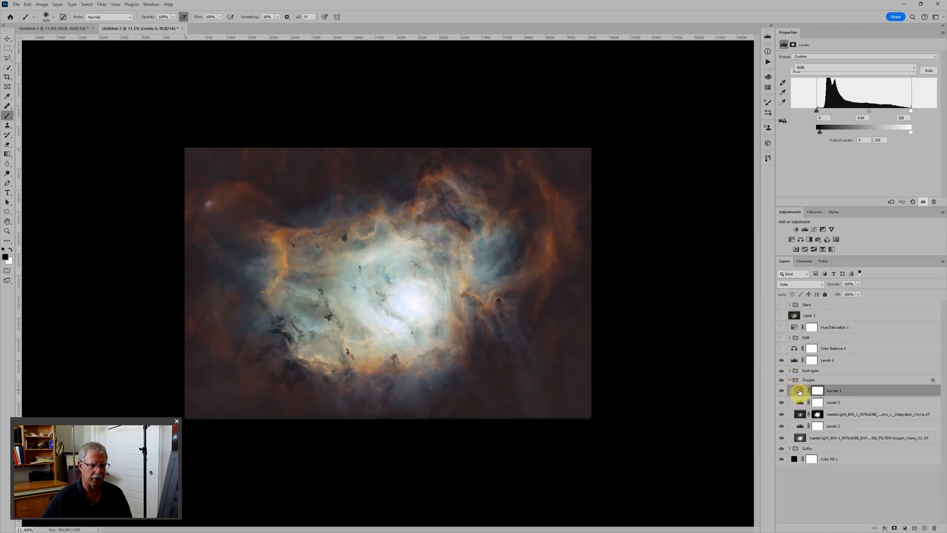
{"action": "left_click", "coordinate": [837, 68]}
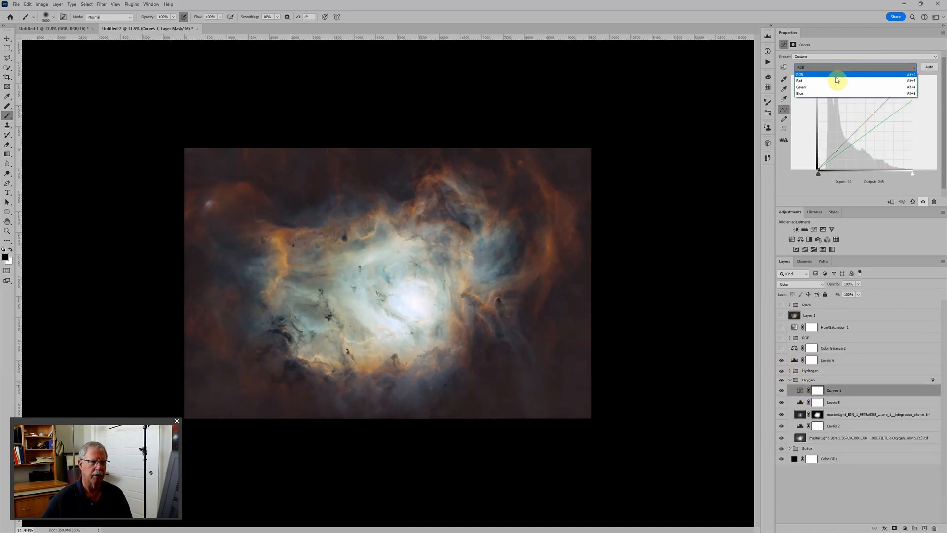
{"action": "left_click", "coordinate": [833, 88]}
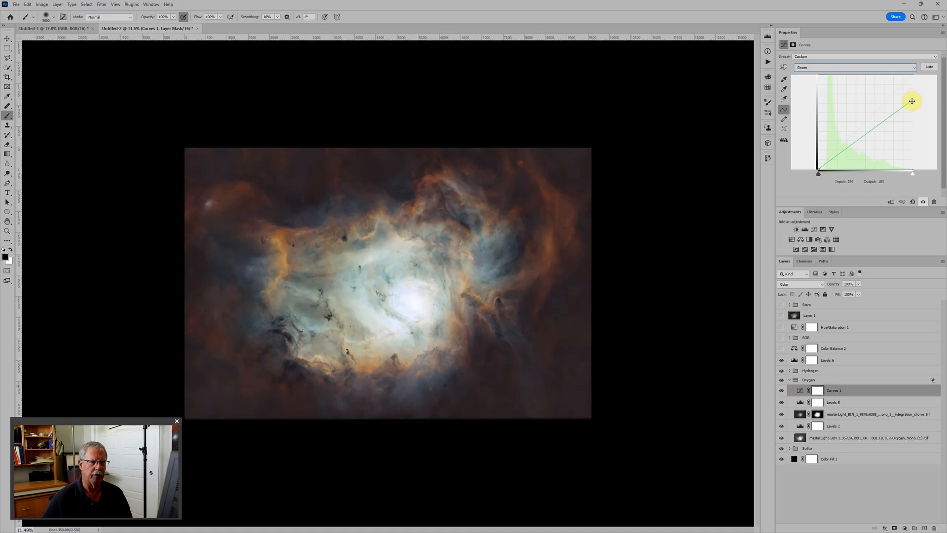
{"action": "left_click_drag", "start_coordinate": [912, 101], "coordinate": [915, 116]}
{"action": "scroll", "coordinate": [628, 163], "scroll_direction": "up", "scroll_amount": 2}
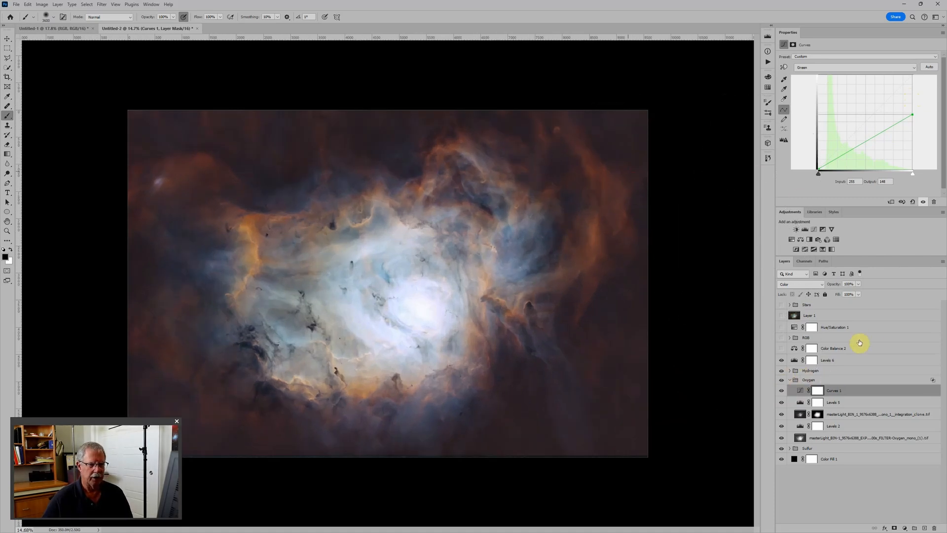
Set the midtones of Levels 5 in the Oxygen group to 0.79 and compare the result with the RGB group.
{"action": "left_click", "coordinate": [801, 403]}
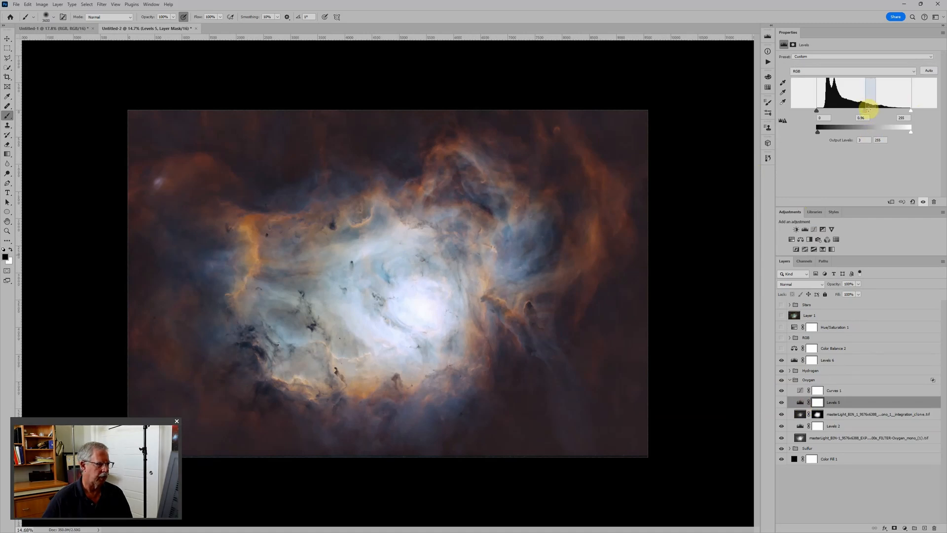
{"action": "left_click_drag", "start_coordinate": [866, 113], "coordinate": [869, 113]}
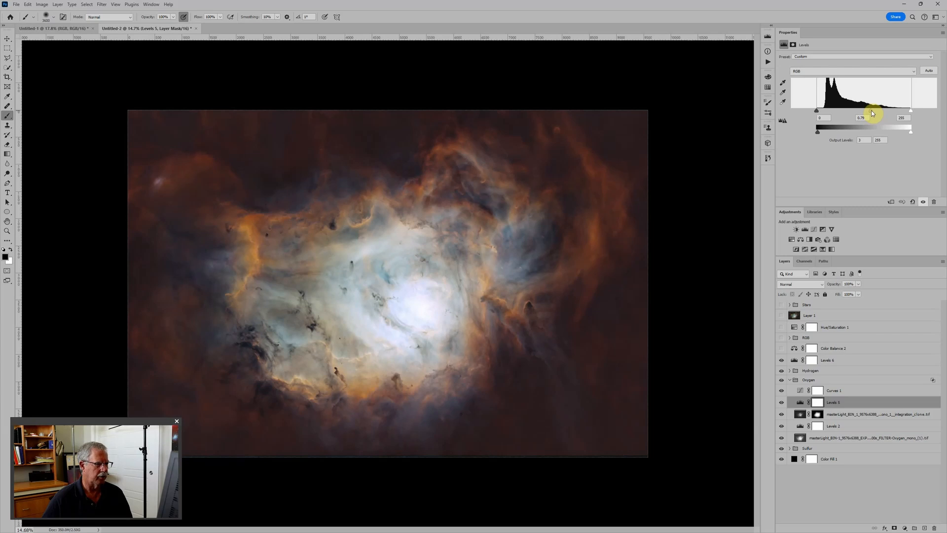
{"action": "left_click", "coordinate": [782, 338]}
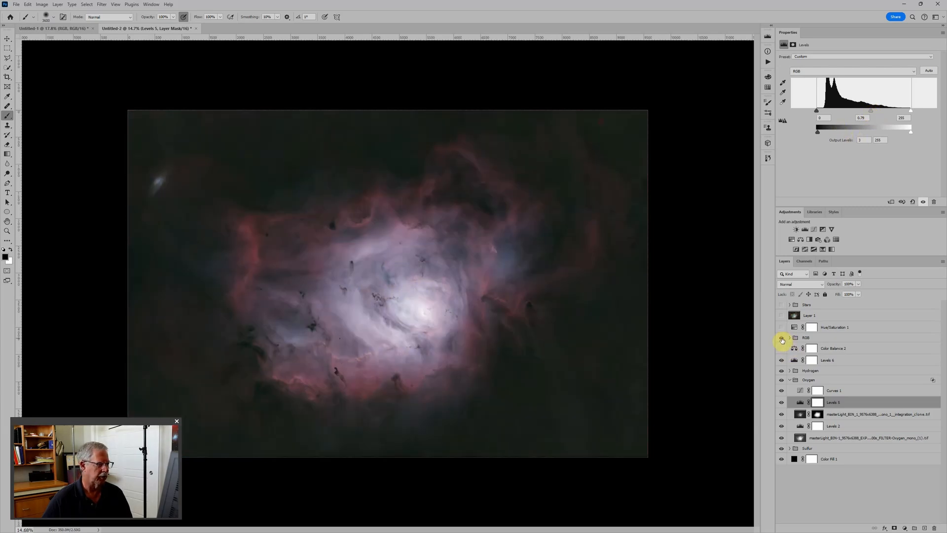
{"action": "left_click", "coordinate": [782, 338]}
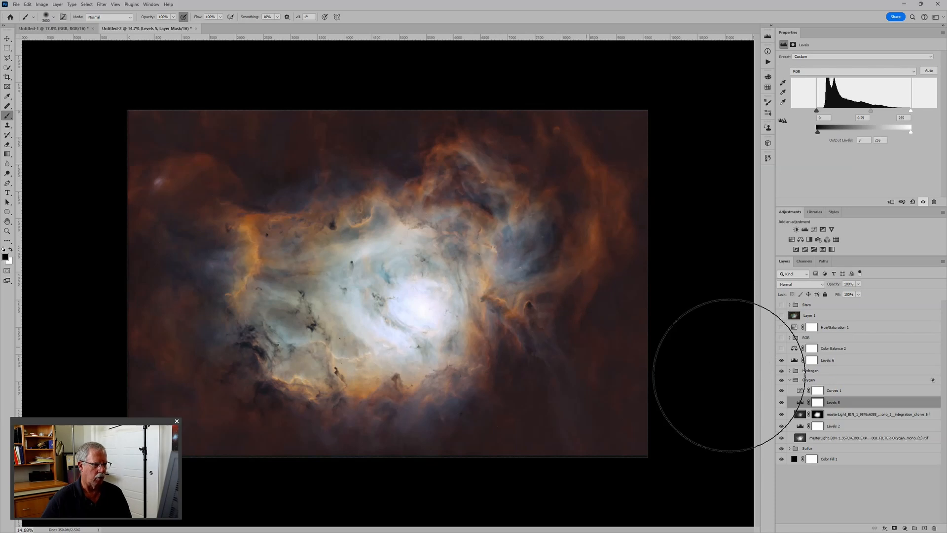
Lower the Green curve's white endpoint in the Oxygen group's Curves 1 to an output of 118.
{"action": "left_click", "coordinate": [820, 399]}
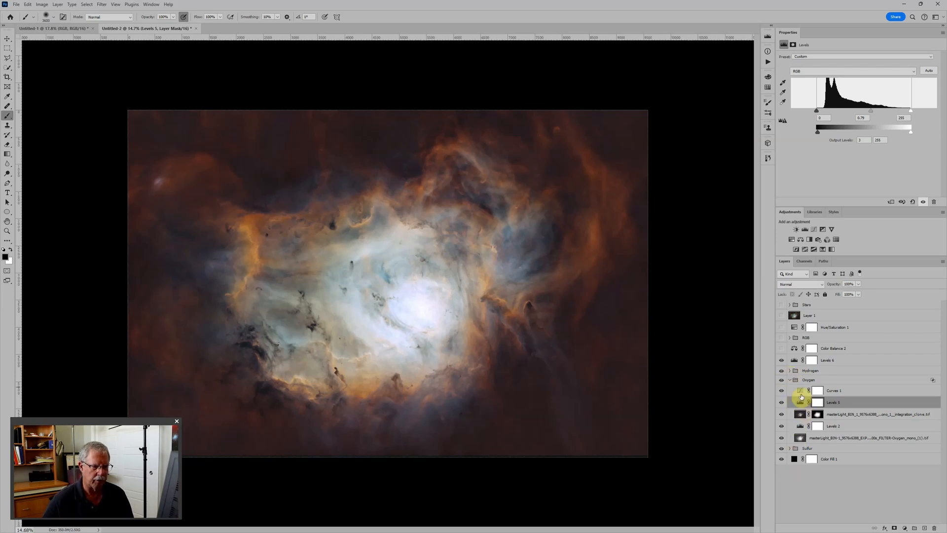
{"action": "left_click", "coordinate": [800, 392]}
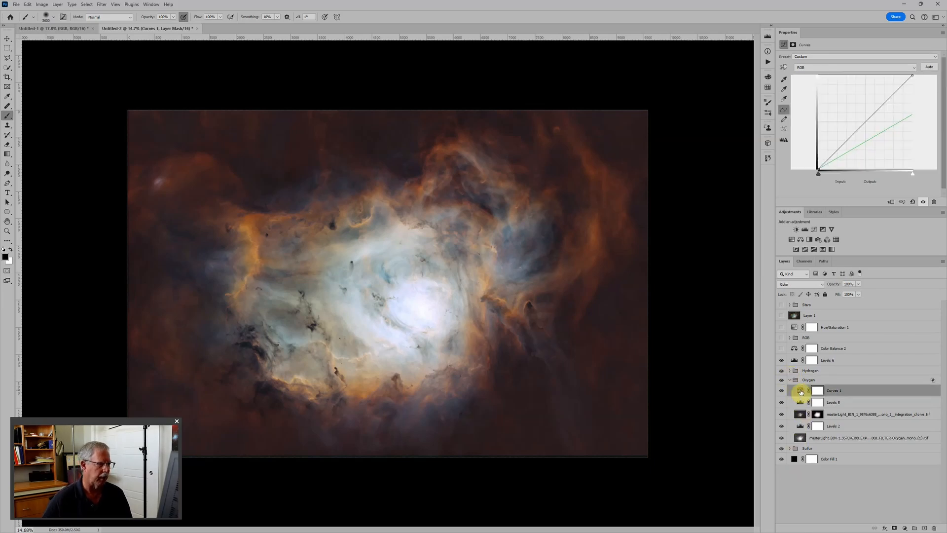
{"action": "left_click", "coordinate": [829, 67]}
{"action": "left_click", "coordinate": [825, 83]}
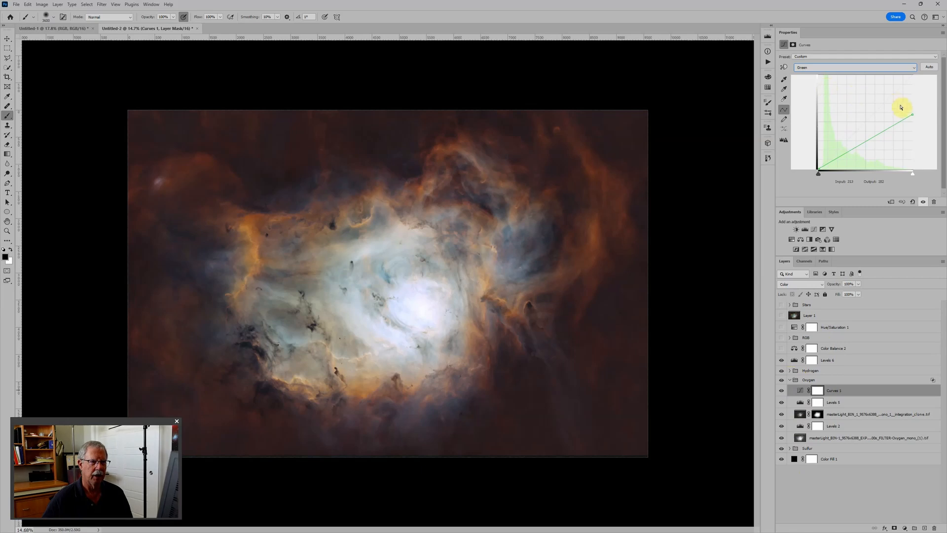
{"action": "left_click_drag", "start_coordinate": [913, 114], "coordinate": [914, 125]}
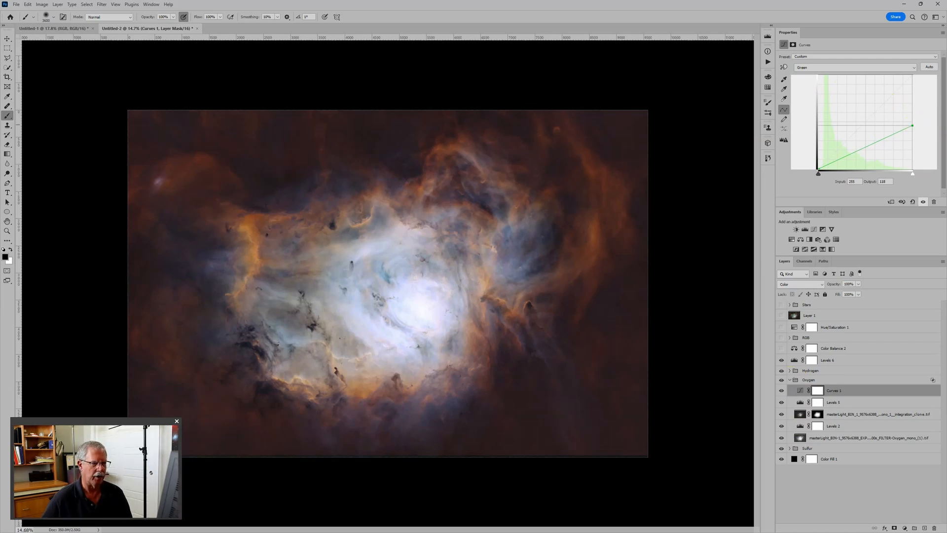
{"action": "left_click", "coordinate": [825, 382]}
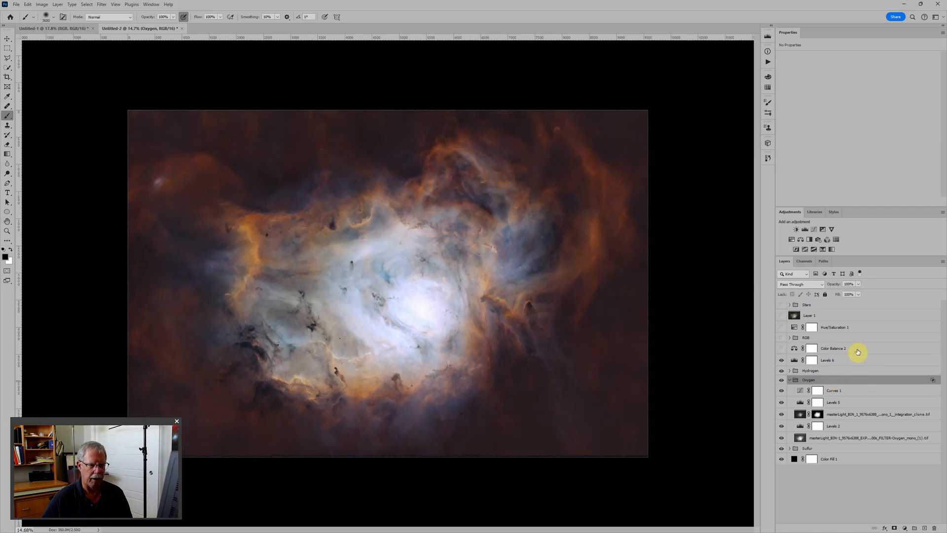
Add a white "Sii" text label above Levels 1 in the Sulfur group and position it below the nebula's bright core.
{"action": "scroll", "coordinate": [492, 324], "scroll_direction": "down", "scroll_amount": 1}
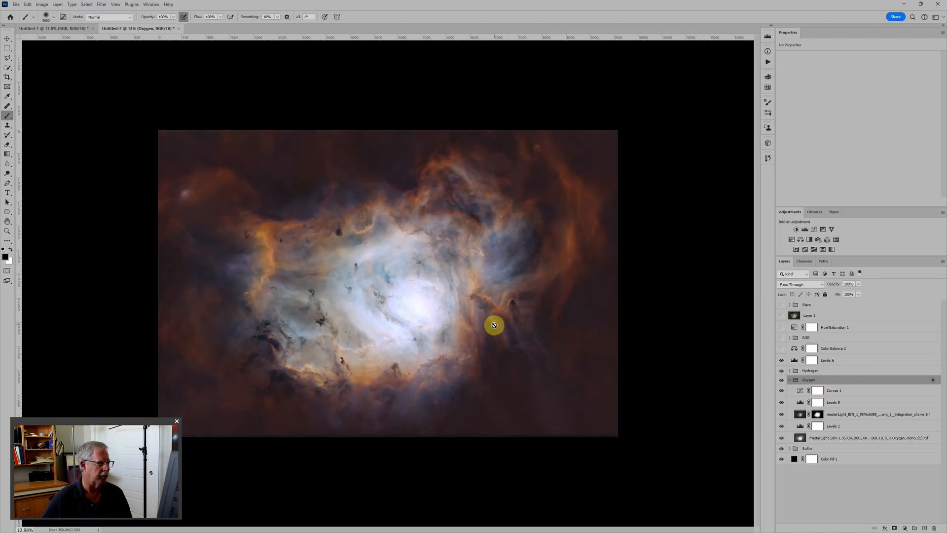
{"action": "left_click", "coordinate": [790, 448]}
{"action": "left_click", "coordinate": [876, 460]}
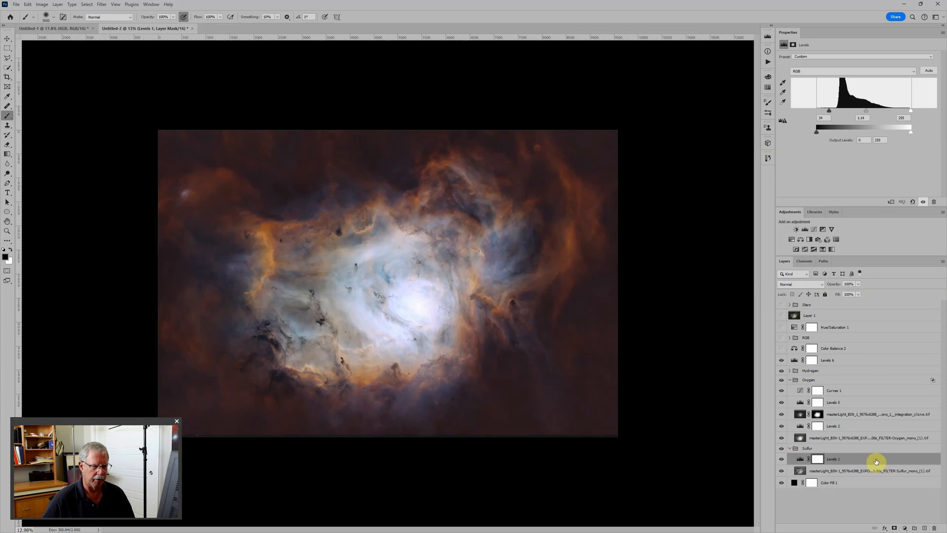
{"action": "key", "text": "t"}
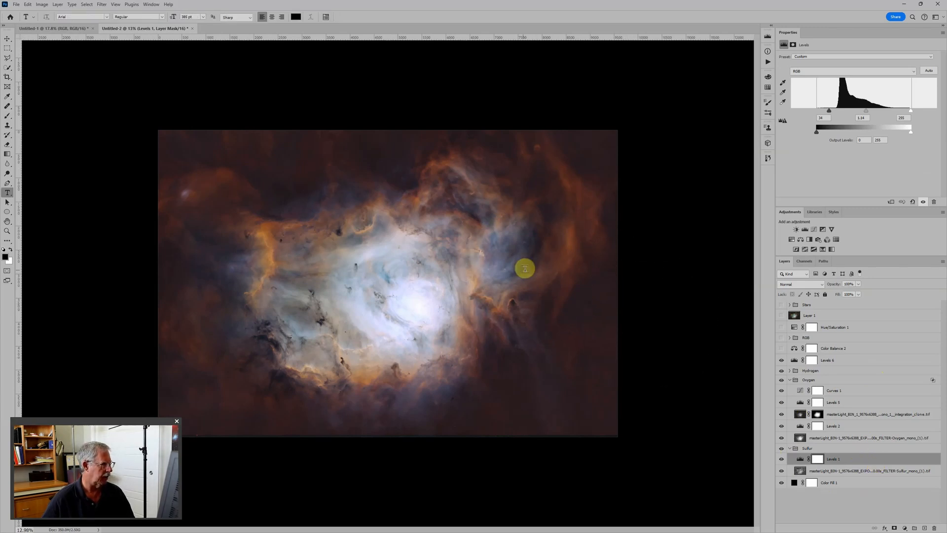
{"action": "key", "text": "x"}
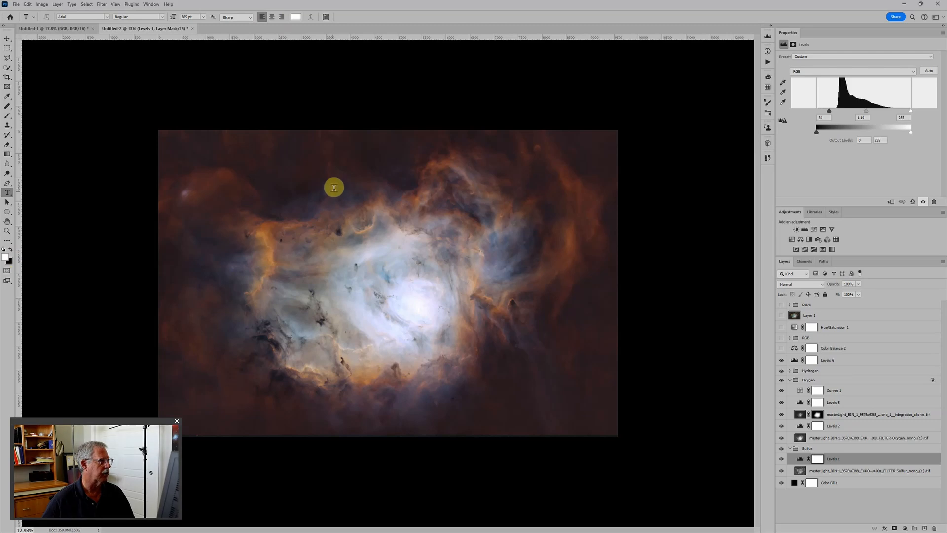
{"action": "left_click", "coordinate": [401, 405]}
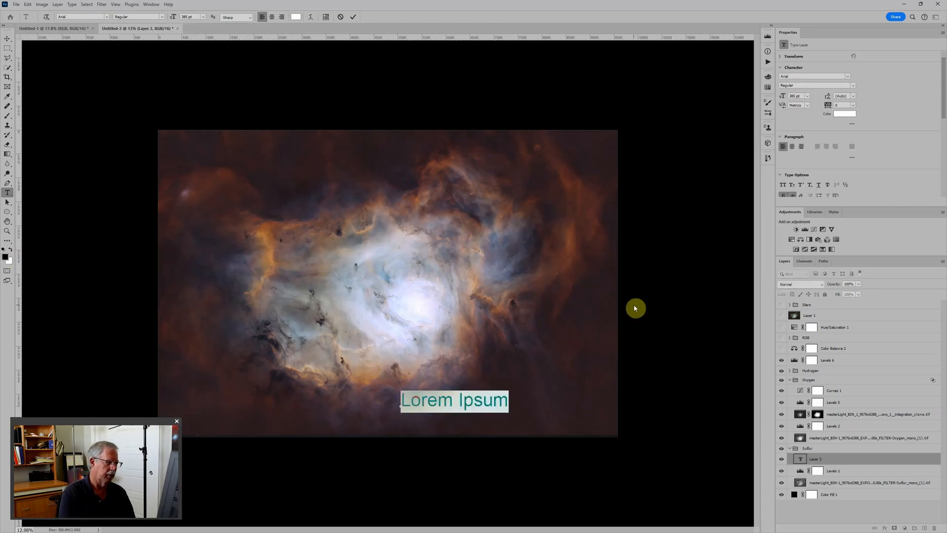
{"action": "type", "text": "Sii"}
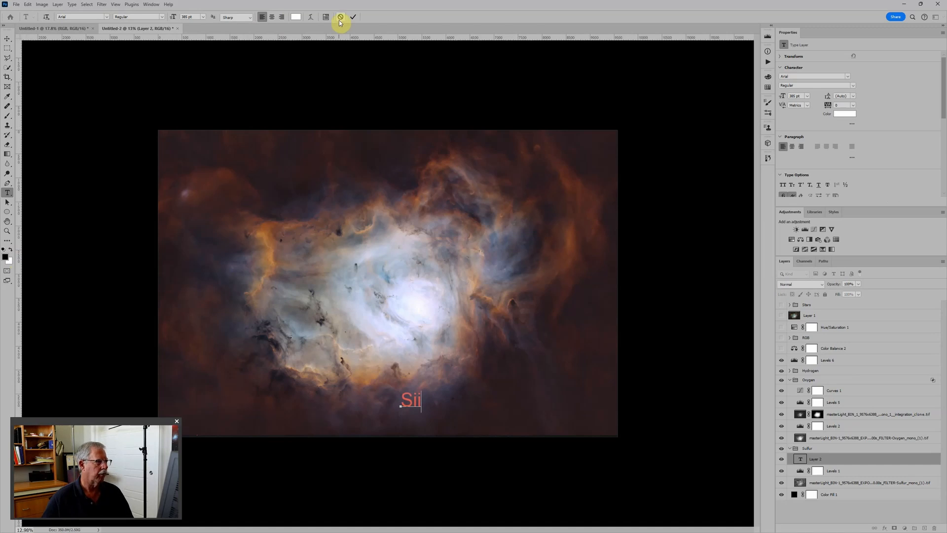
{"action": "left_click", "coordinate": [353, 17]}
{"action": "key", "text": "v"}
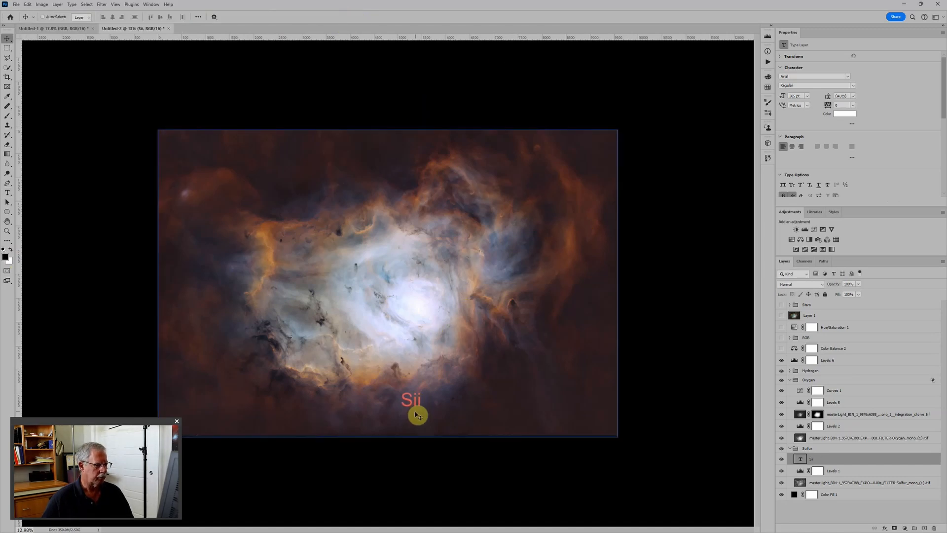
{"action": "left_click_drag", "start_coordinate": [417, 416], "coordinate": [399, 423]}
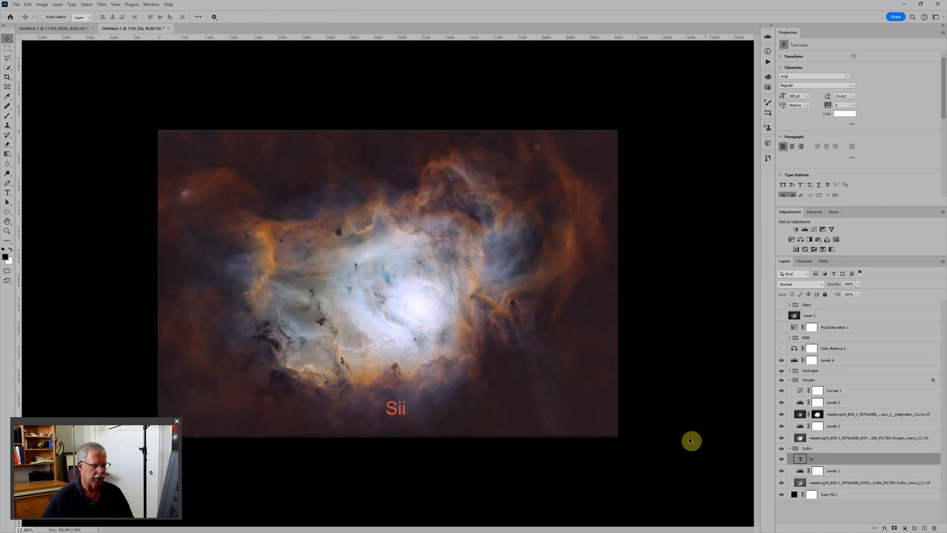
Add an "Oiii" text label above Curves 1 in the Oxygen group and align it just right of the "Sii" label.
{"action": "double_click", "coordinate": [801, 459]}
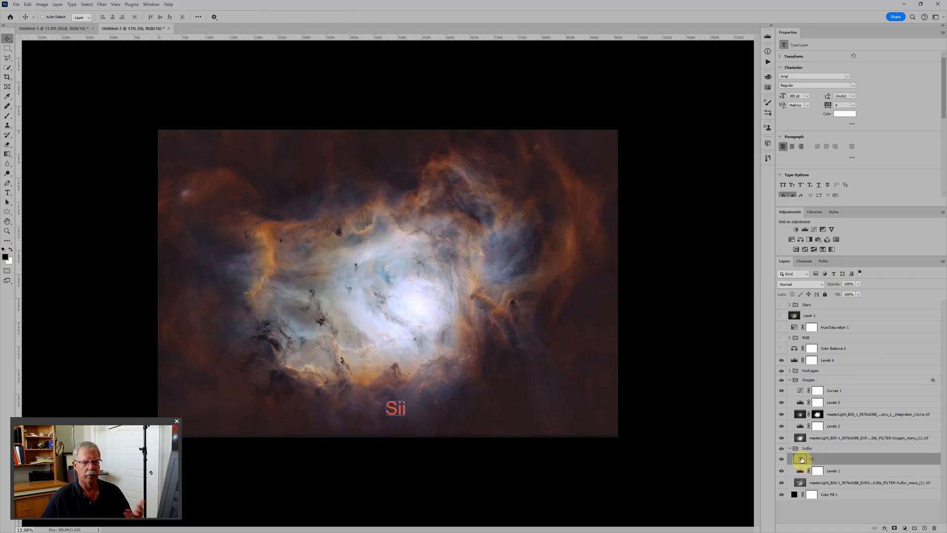
{"action": "left_click", "coordinate": [852, 394]}
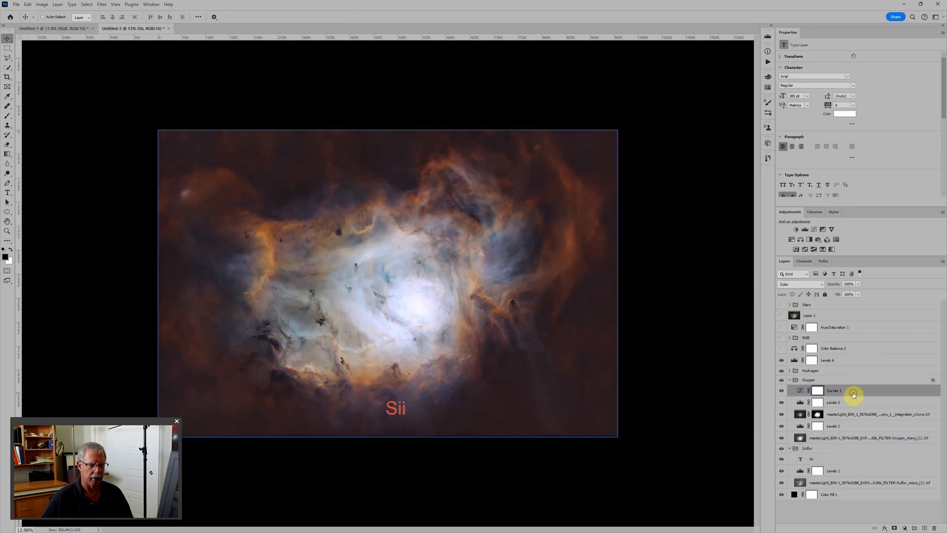
{"action": "key", "text": "t"}
{"action": "left_click", "coordinate": [428, 408]}
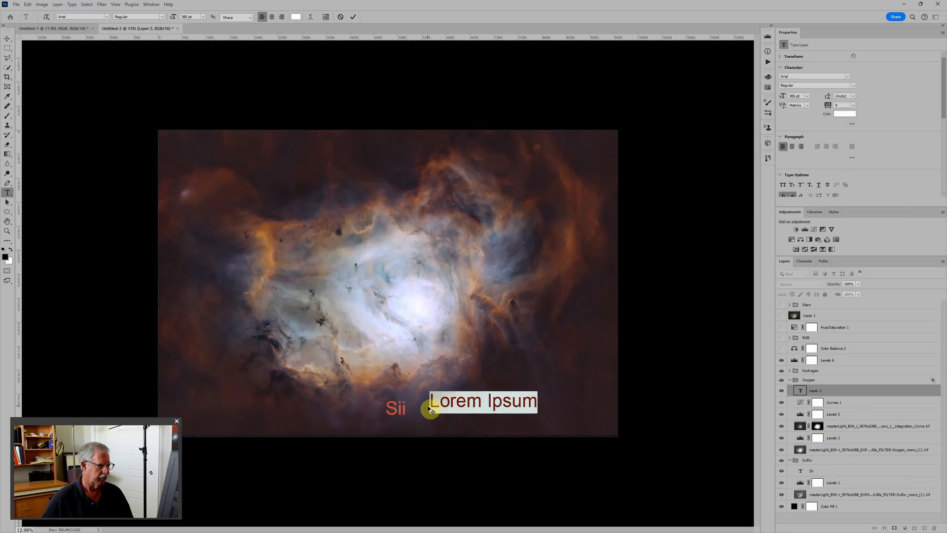
{"action": "type", "text": "Oiii"}
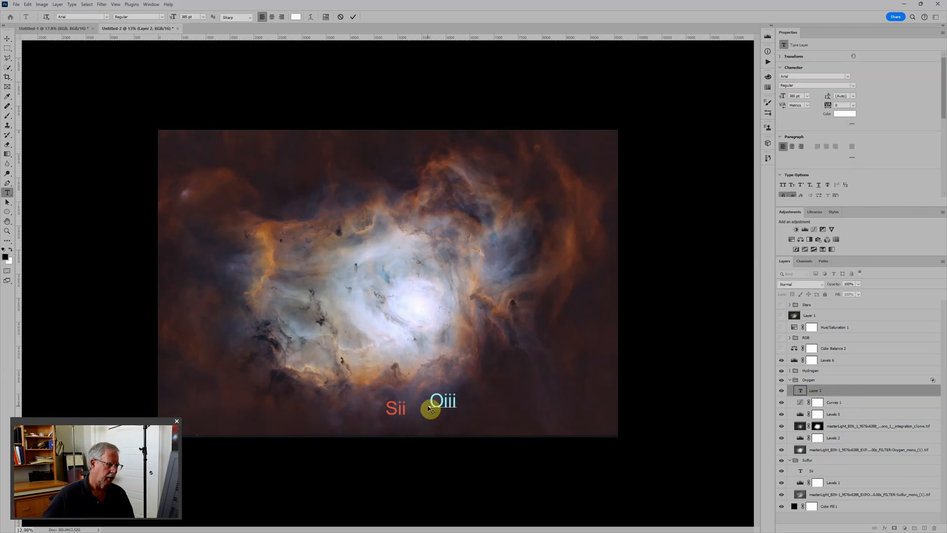
{"action": "left_click", "coordinate": [353, 17]}
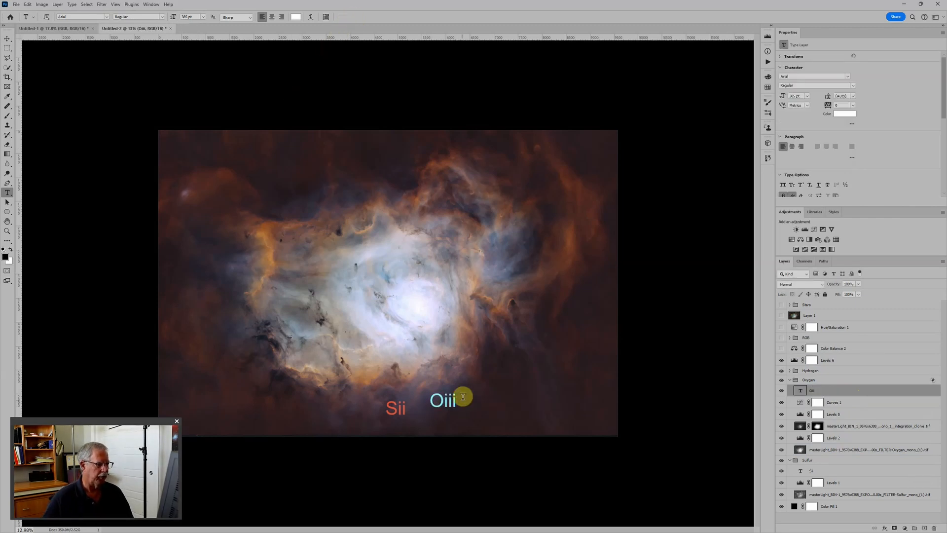
{"action": "key", "text": "v"}
{"action": "left_click_drag", "start_coordinate": [456, 418], "coordinate": [441, 424]}
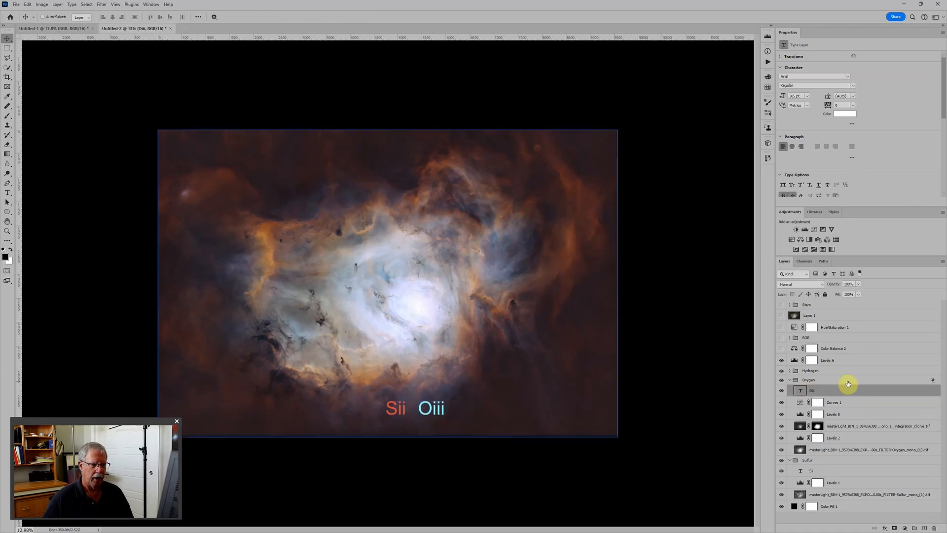
Expand the Hydrogen group, add an "Ha" text label inside it and position it left of the "Sii" label.
{"action": "left_click", "coordinate": [804, 364]}
{"action": "left_click", "coordinate": [790, 370]}
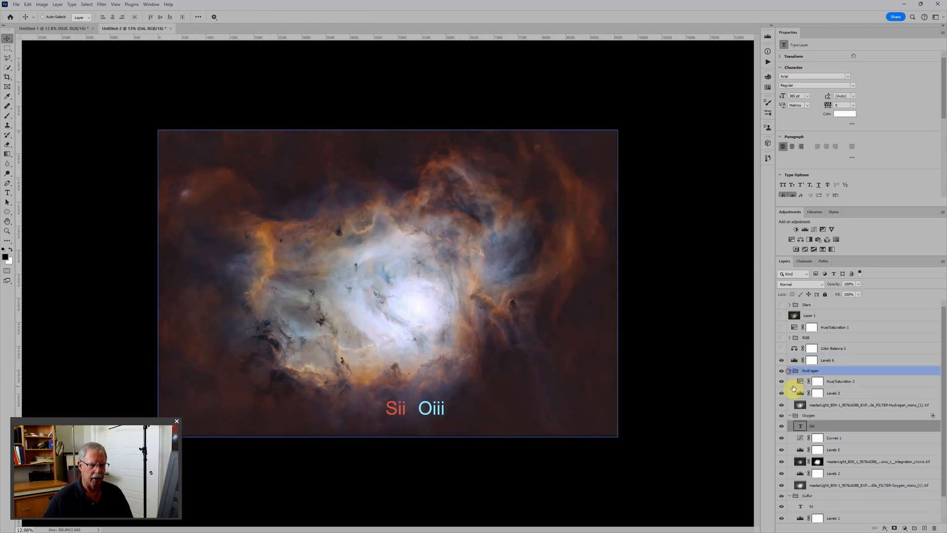
{"action": "left_click", "coordinate": [857, 382]}
{"action": "key", "text": "t"}
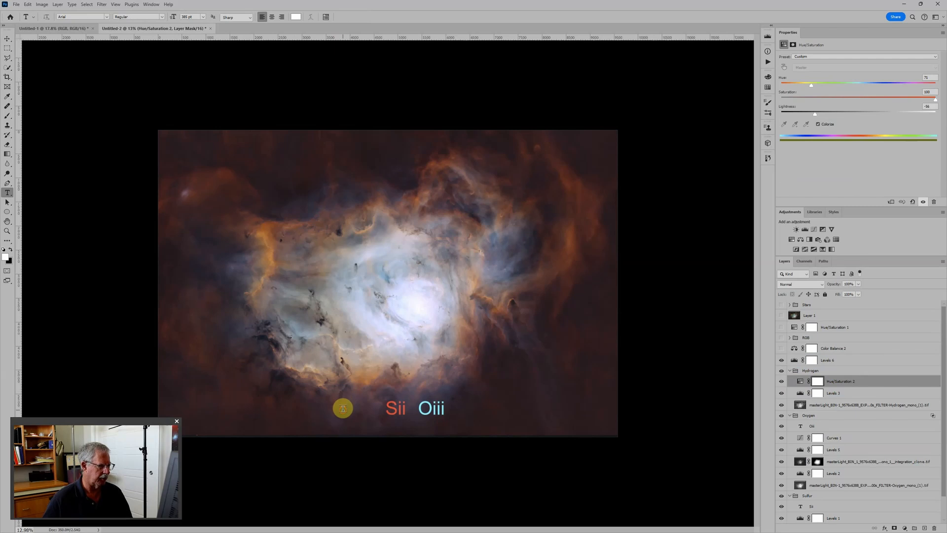
{"action": "left_click", "coordinate": [343, 404]}
{"action": "type", "text": "Ha"}
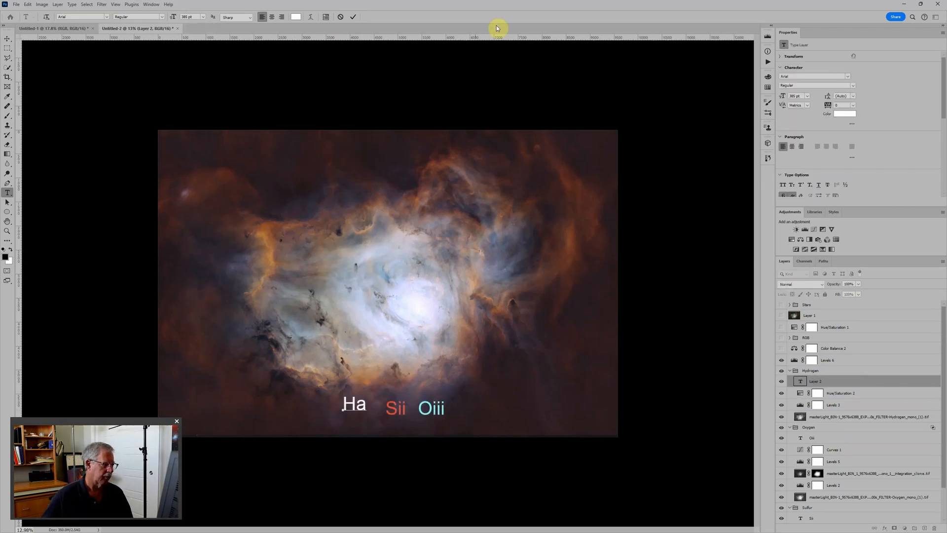
{"action": "left_click", "coordinate": [353, 17]}
{"action": "key", "text": "v"}
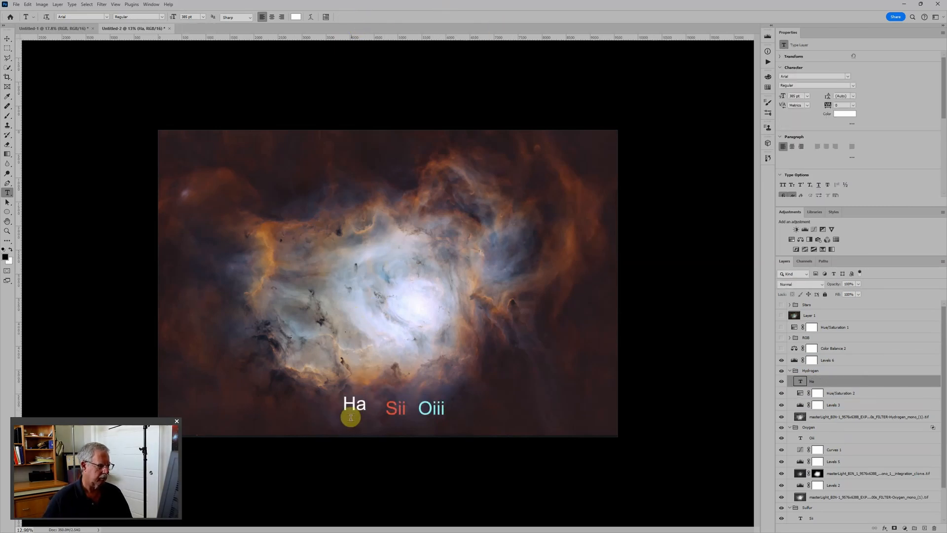
{"action": "left_click_drag", "start_coordinate": [357, 411], "coordinate": [361, 411]}
Move the "Ha" text layer below Hue/Saturation 2 in the Hydrogen group so it takes on that colorization.
{"action": "left_click_drag", "start_coordinate": [801, 382], "coordinate": [805, 395]}
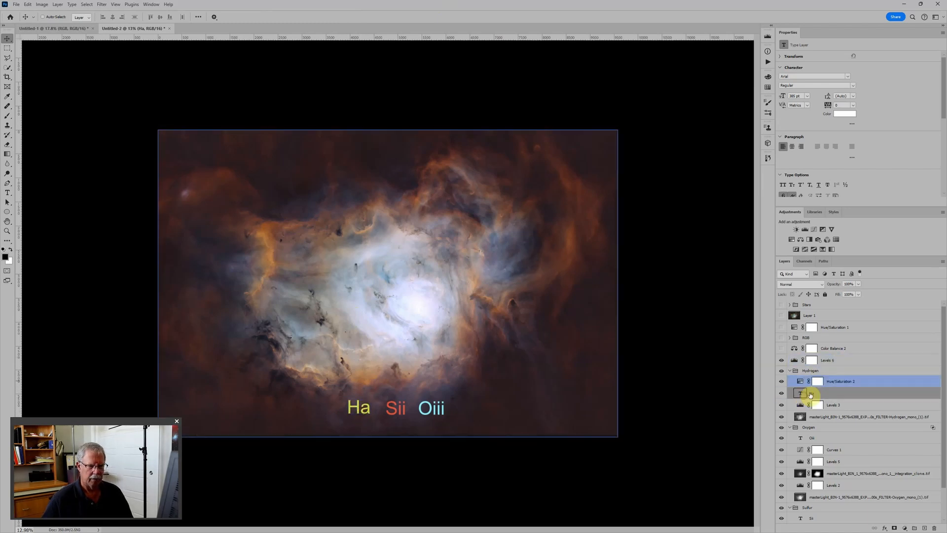
{"action": "key", "text": "ctrl+plus"}
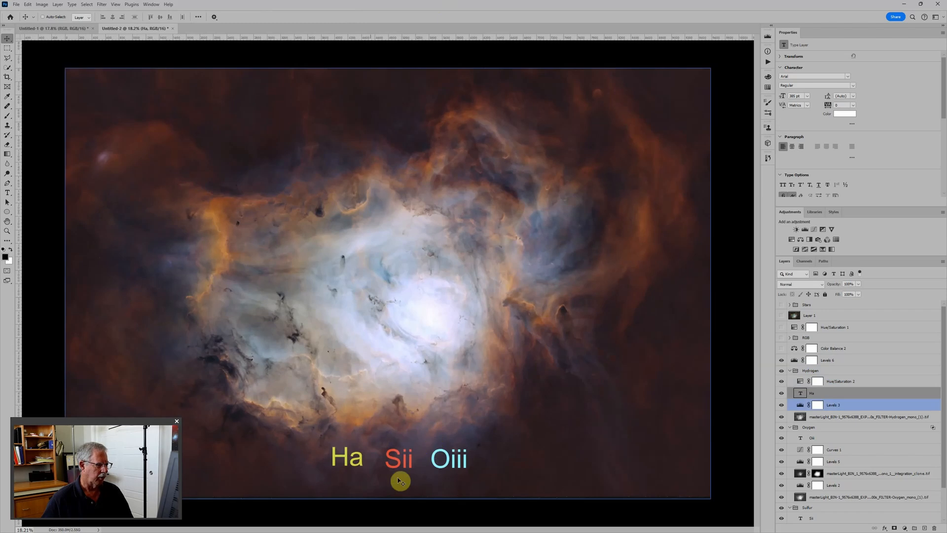
{"action": "left_click", "coordinate": [345, 462]}
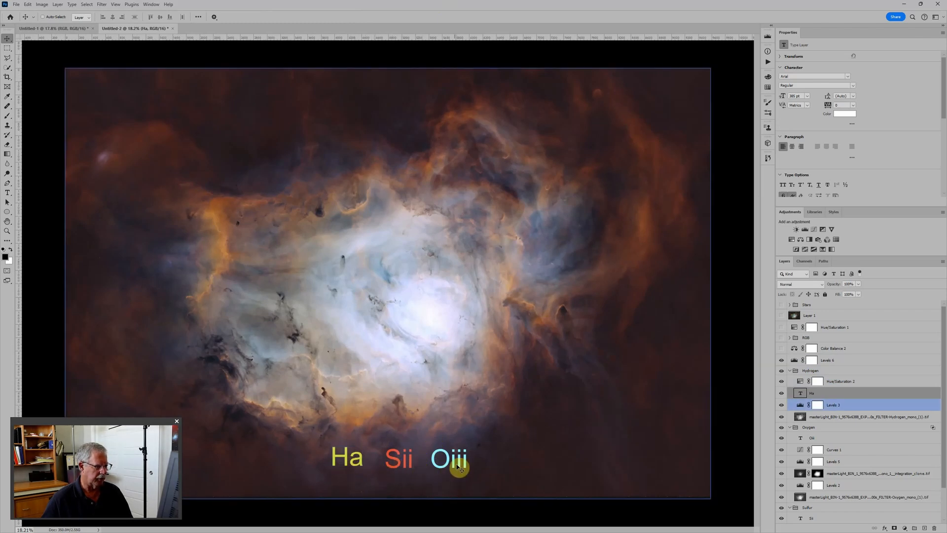
Try yellower and greener hues in the Hydrogen group's Hue/Saturation 2 and settle on a Hue of 55.
{"action": "left_click", "coordinate": [800, 381]}
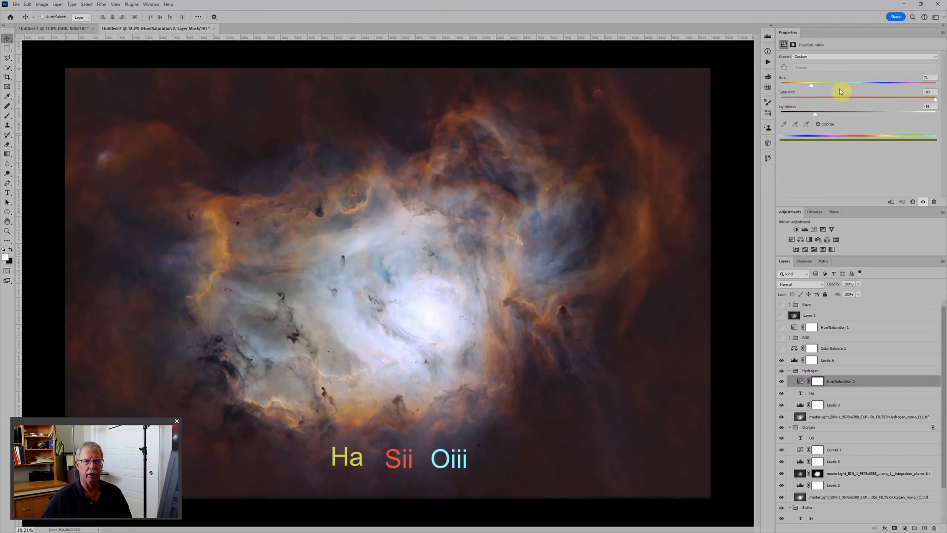
{"action": "left_click_drag", "start_coordinate": [809, 85], "coordinate": [806, 87]}
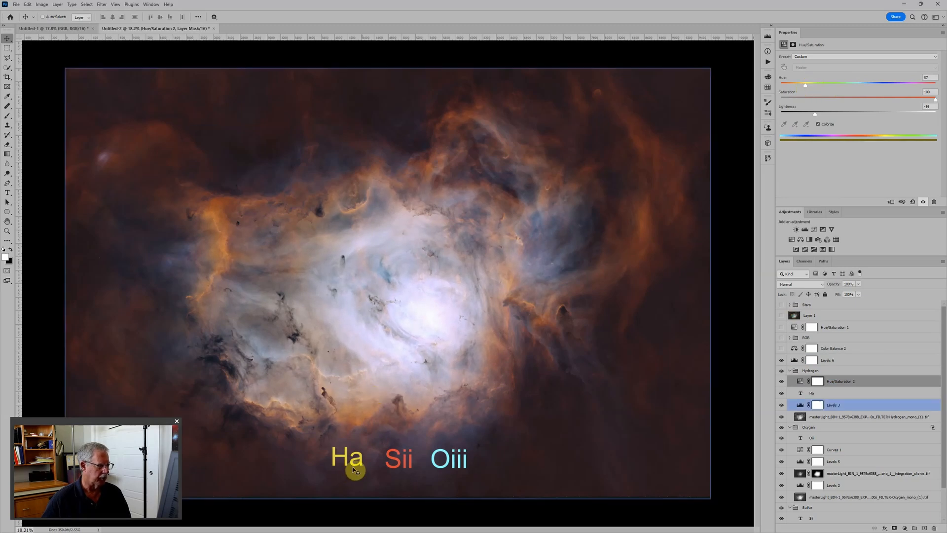
{"action": "left_click_drag", "start_coordinate": [805, 84], "coordinate": [828, 88]}
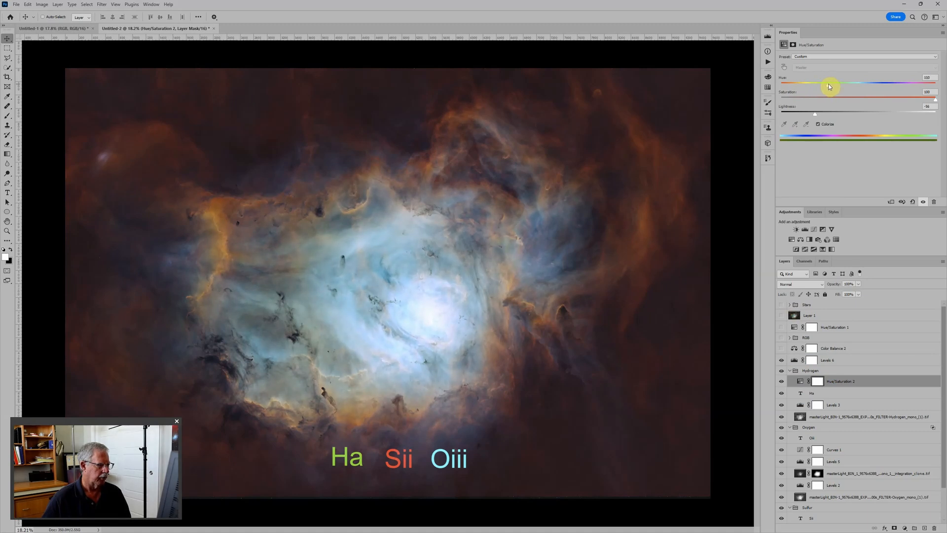
{"action": "left_click_drag", "start_coordinate": [827, 84], "coordinate": [809, 87]}
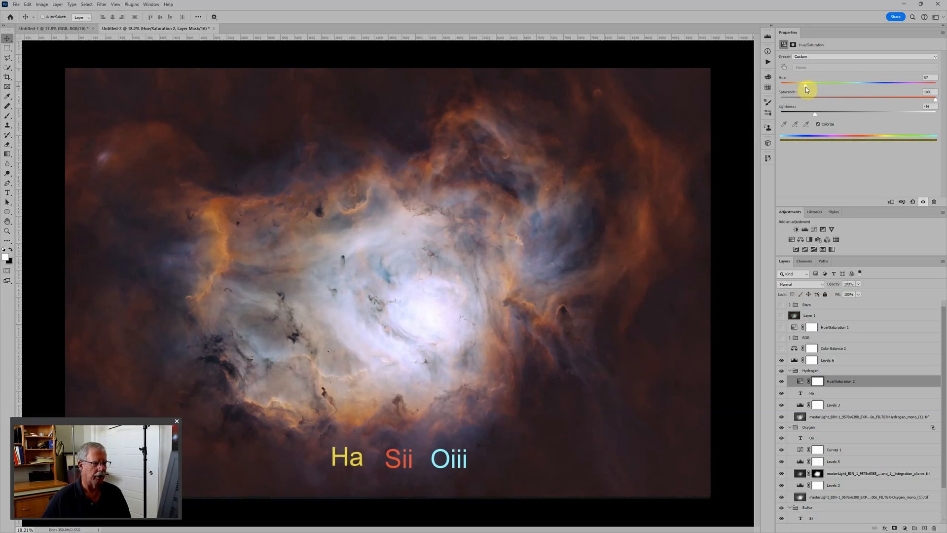
{"action": "left_click_drag", "start_coordinate": [805, 88], "coordinate": [805, 88]}
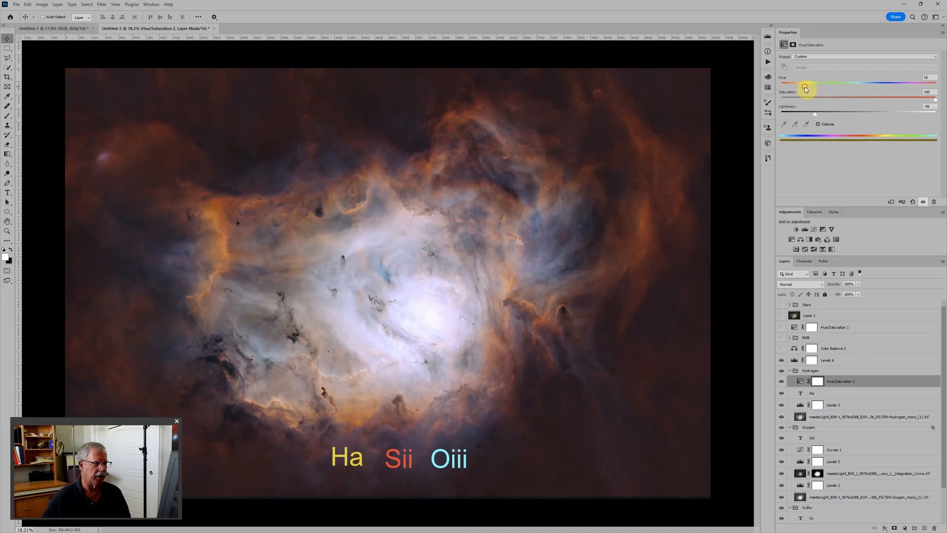
Turn on the visibility of the Stars group and select the Oxygen group.
{"action": "scroll", "coordinate": [620, 171], "scroll_direction": "down", "scroll_amount": 2}
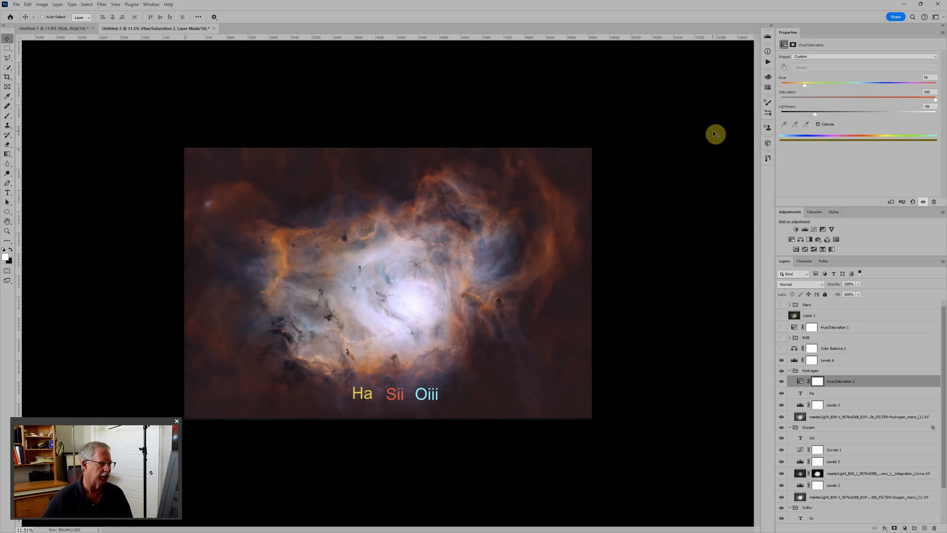
{"action": "scroll", "coordinate": [566, 275], "scroll_direction": "up", "scroll_amount": 3}
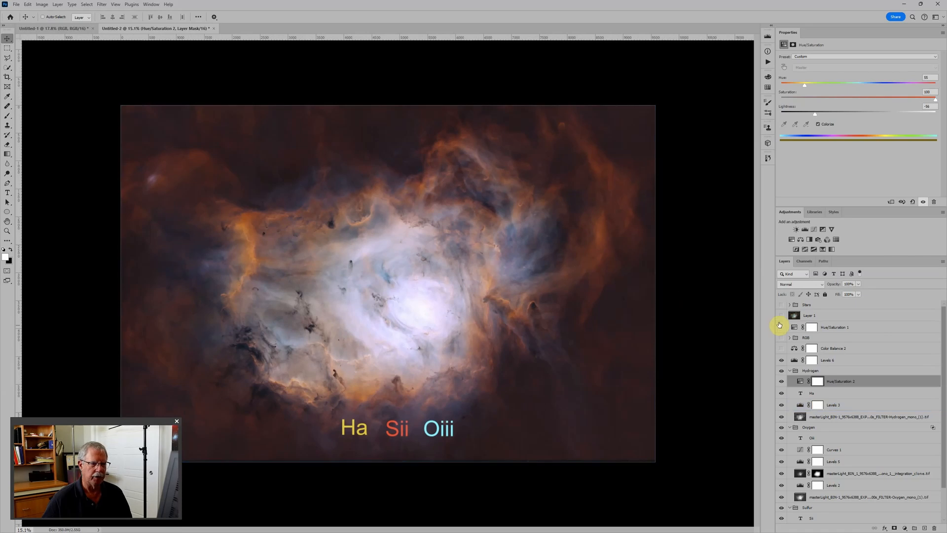
{"action": "left_click", "coordinate": [781, 305]}
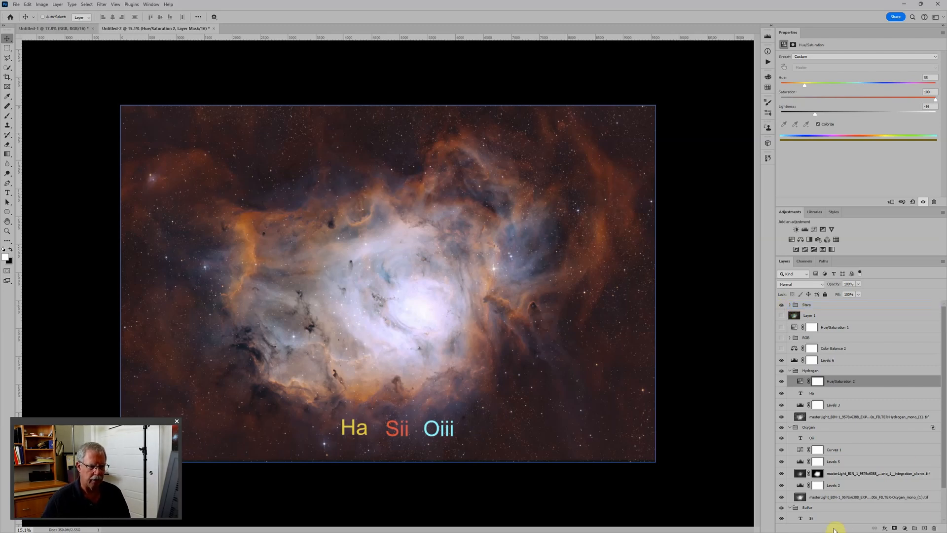
{"action": "left_click", "coordinate": [814, 439]}
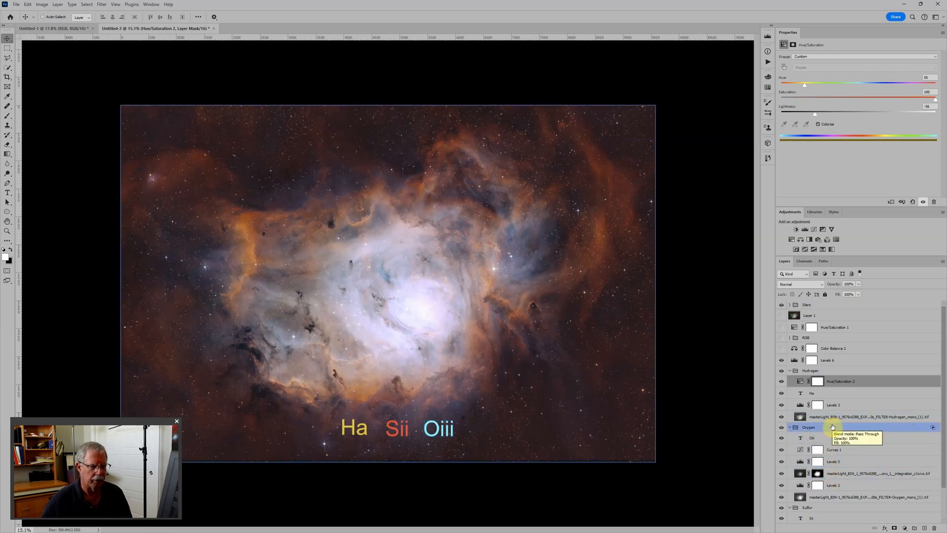
{"action": "left_click", "coordinate": [832, 427]}
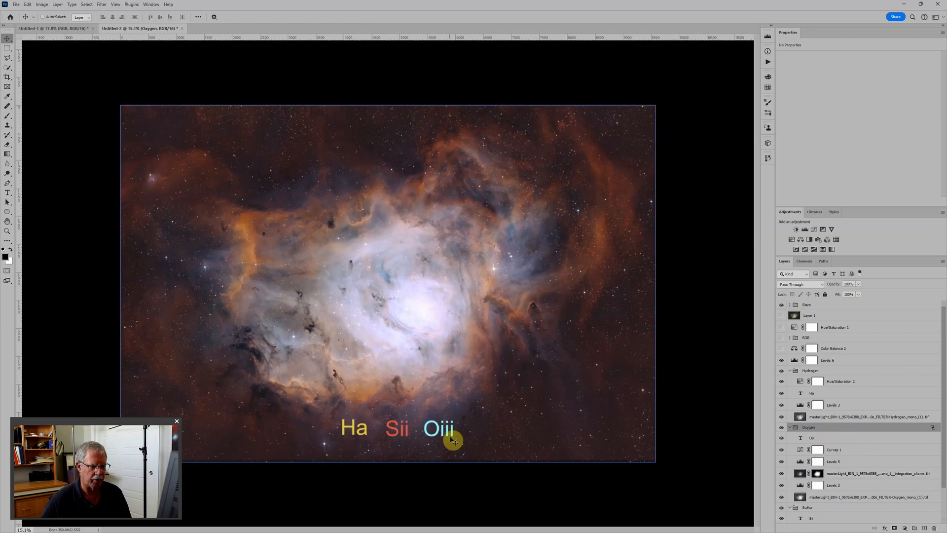
{"action": "left_click", "coordinate": [807, 372]}
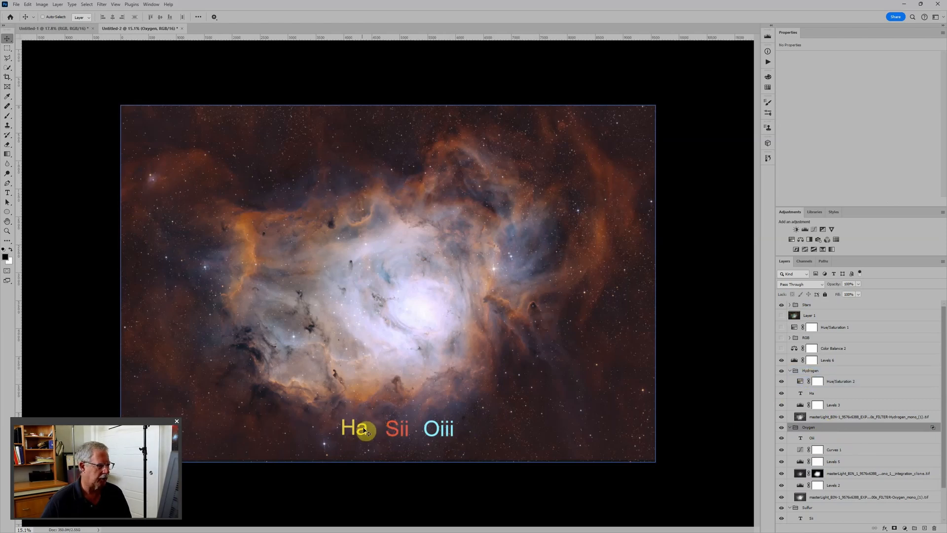